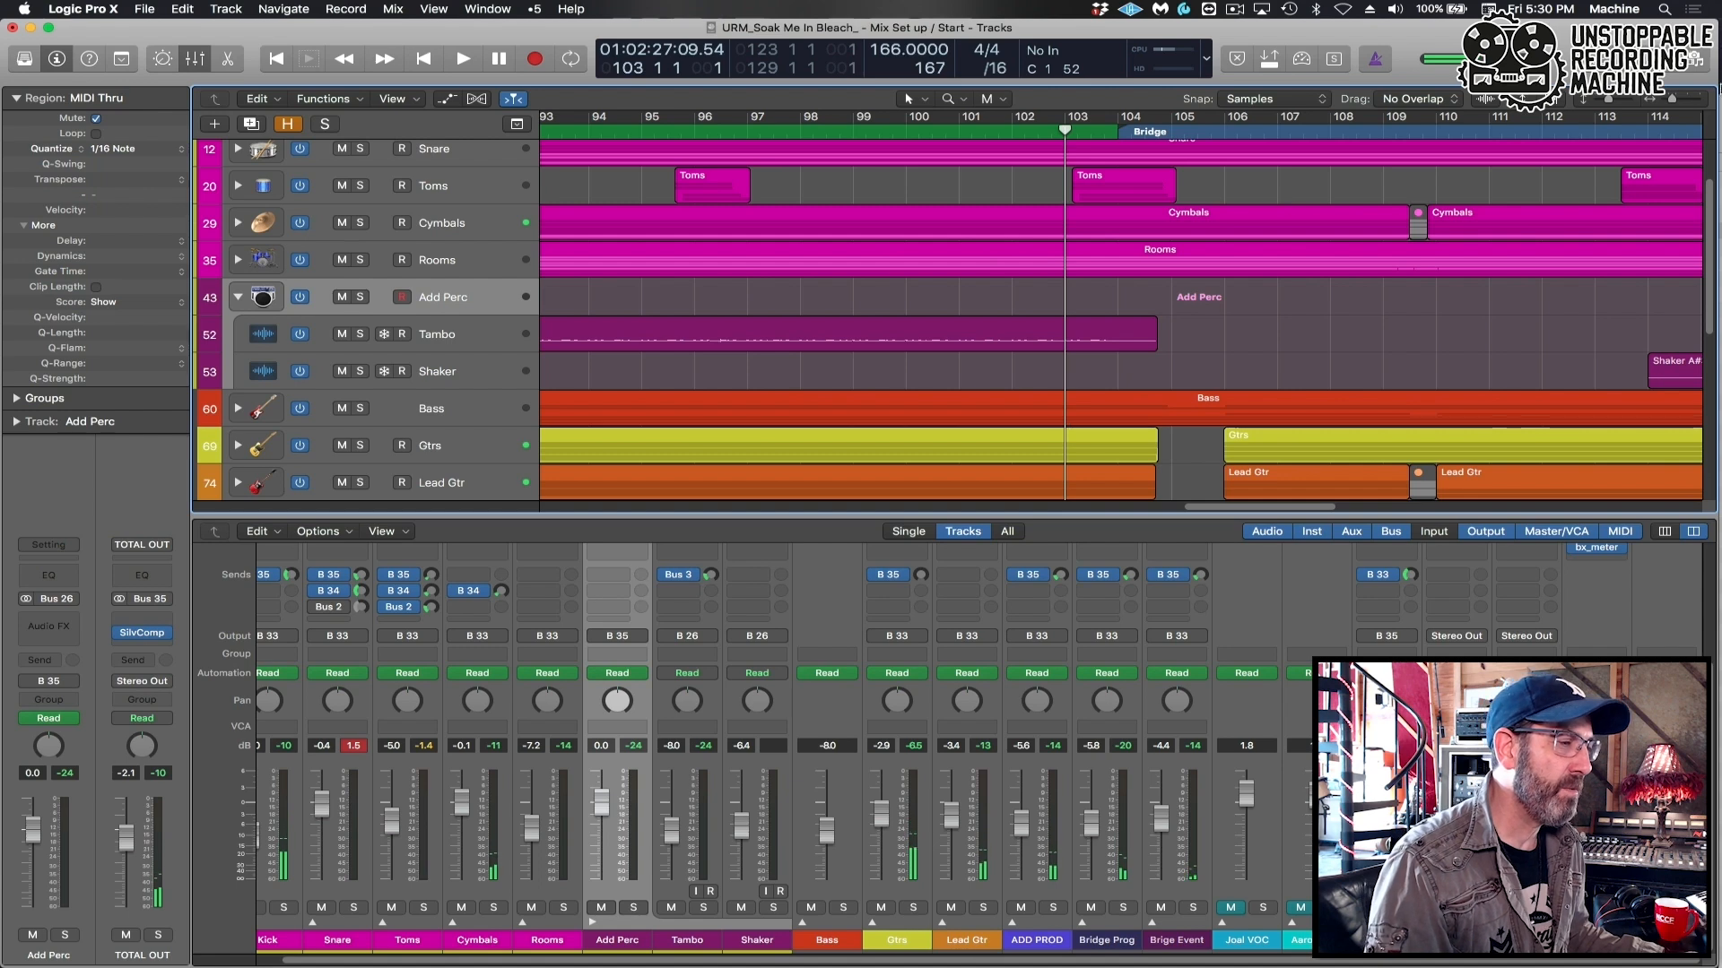
Open the Reverse folder in the sample browser and audition Reverse - China Short and Reverse - Cymbal 1.
{"action": "left_click", "coordinate": [1701, 60]}
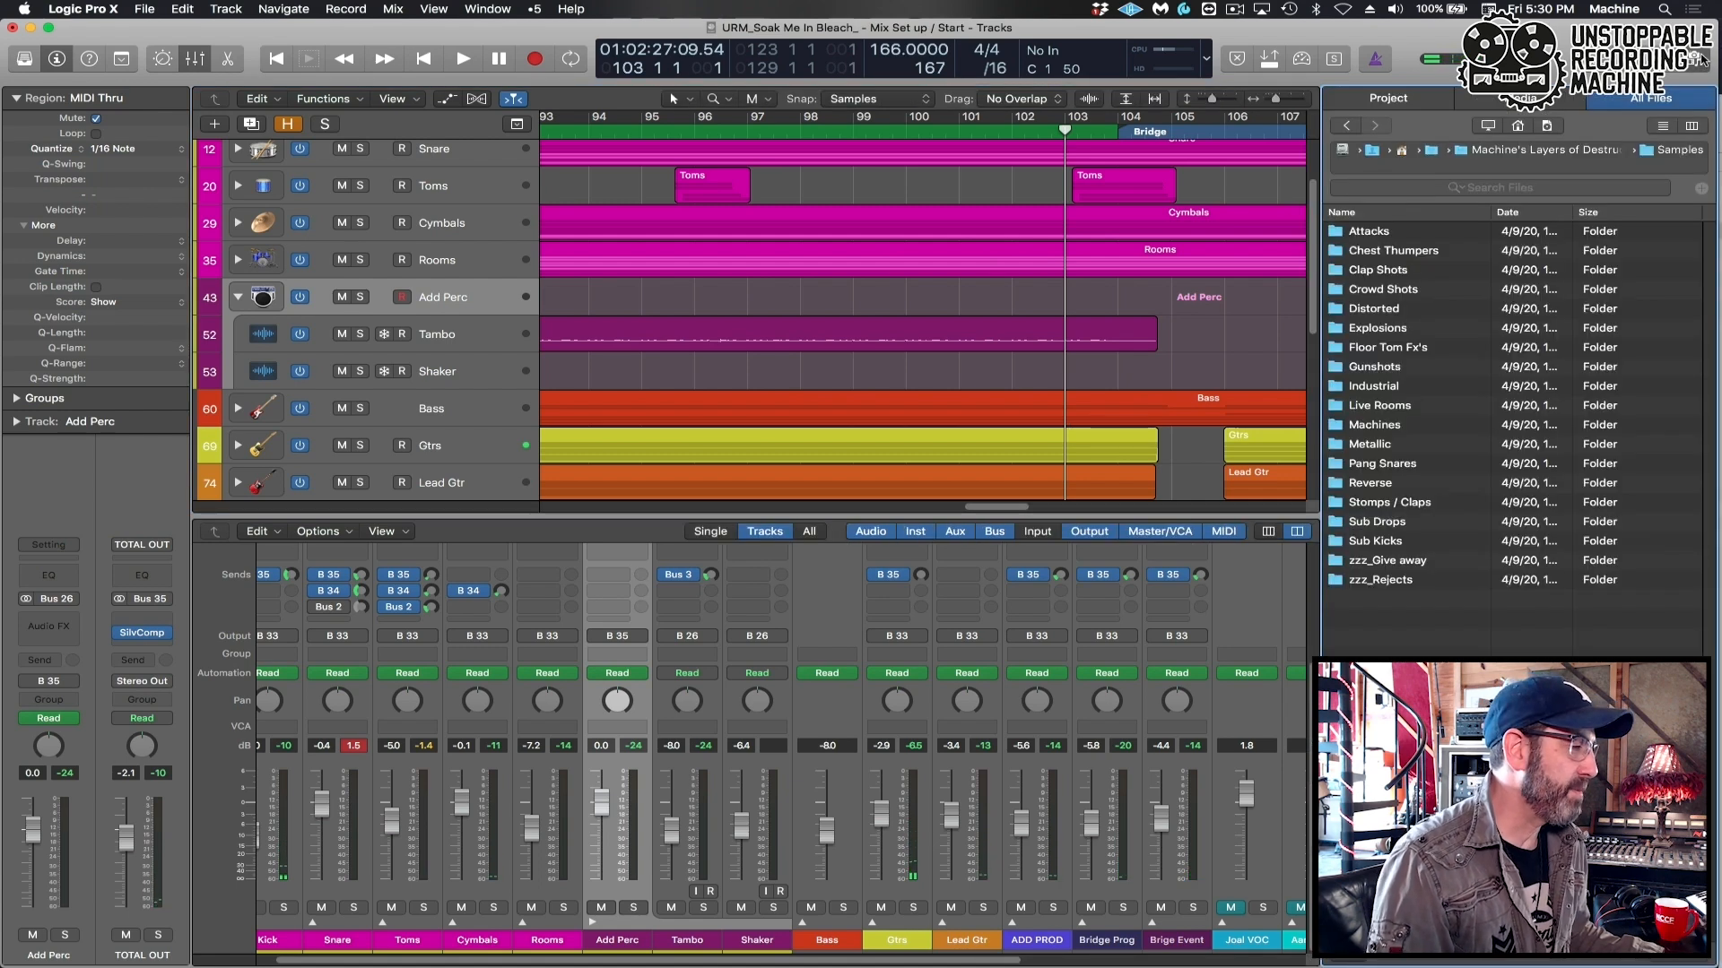
{"action": "double_click", "coordinate": [1369, 485]}
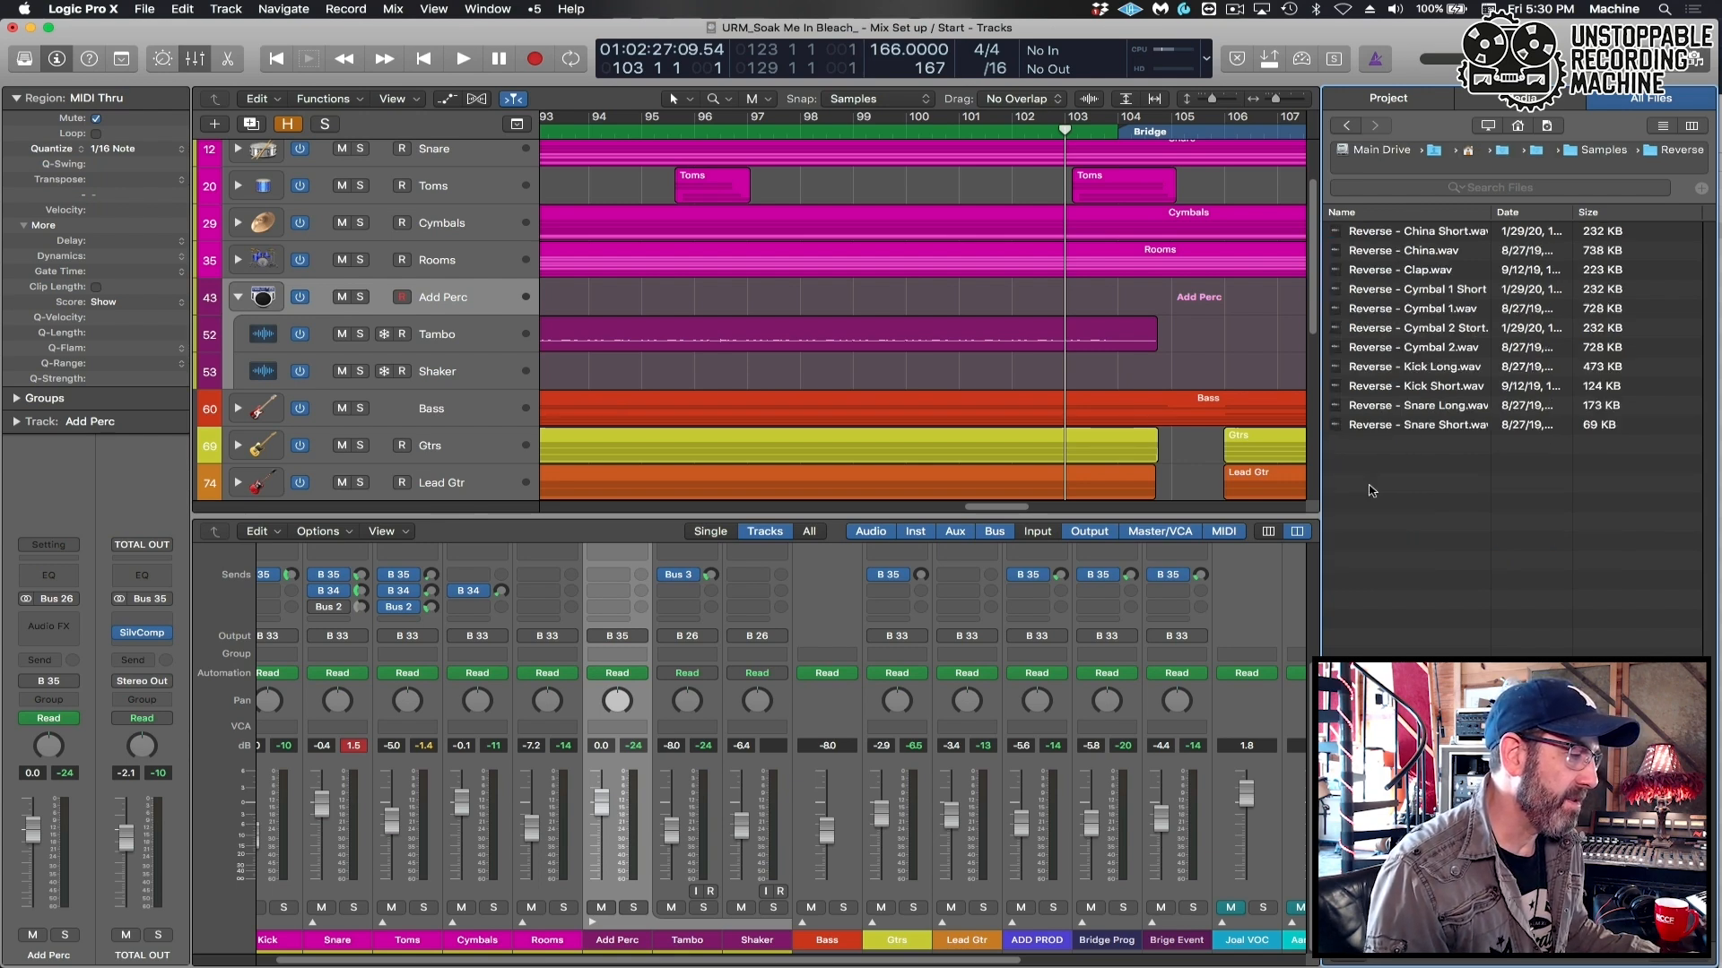
{"action": "left_click", "coordinate": [1405, 233]}
{"action": "key", "text": "alt+space"}
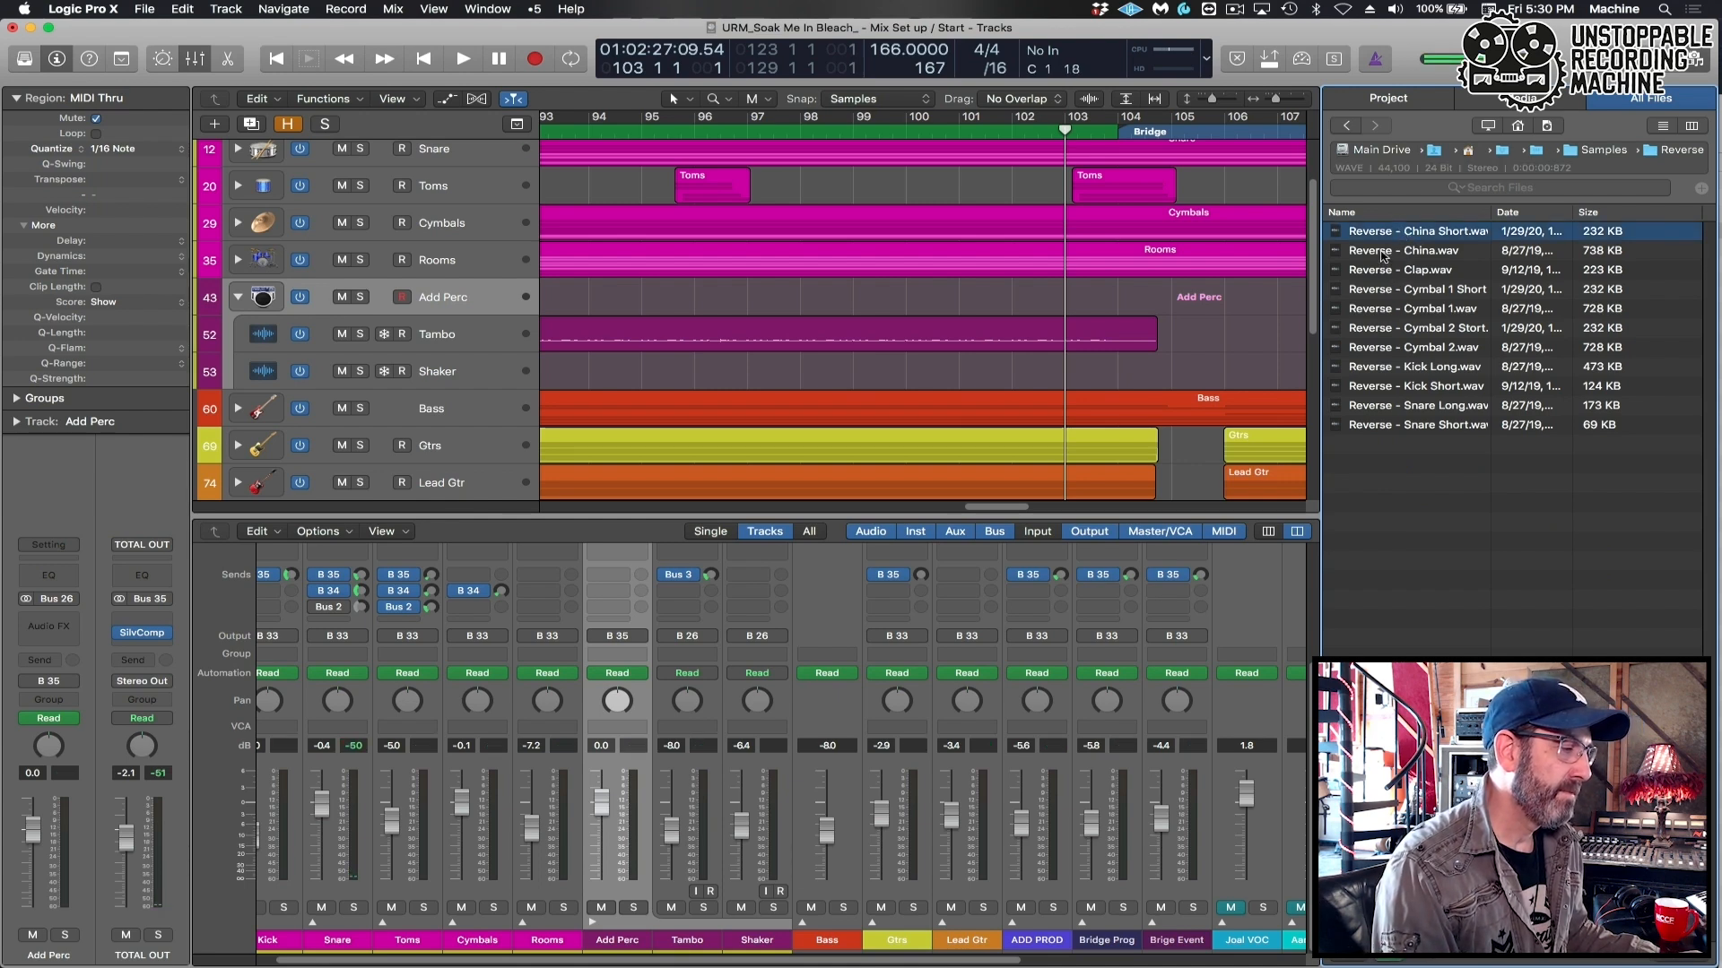
{"action": "left_click", "coordinate": [1389, 311]}
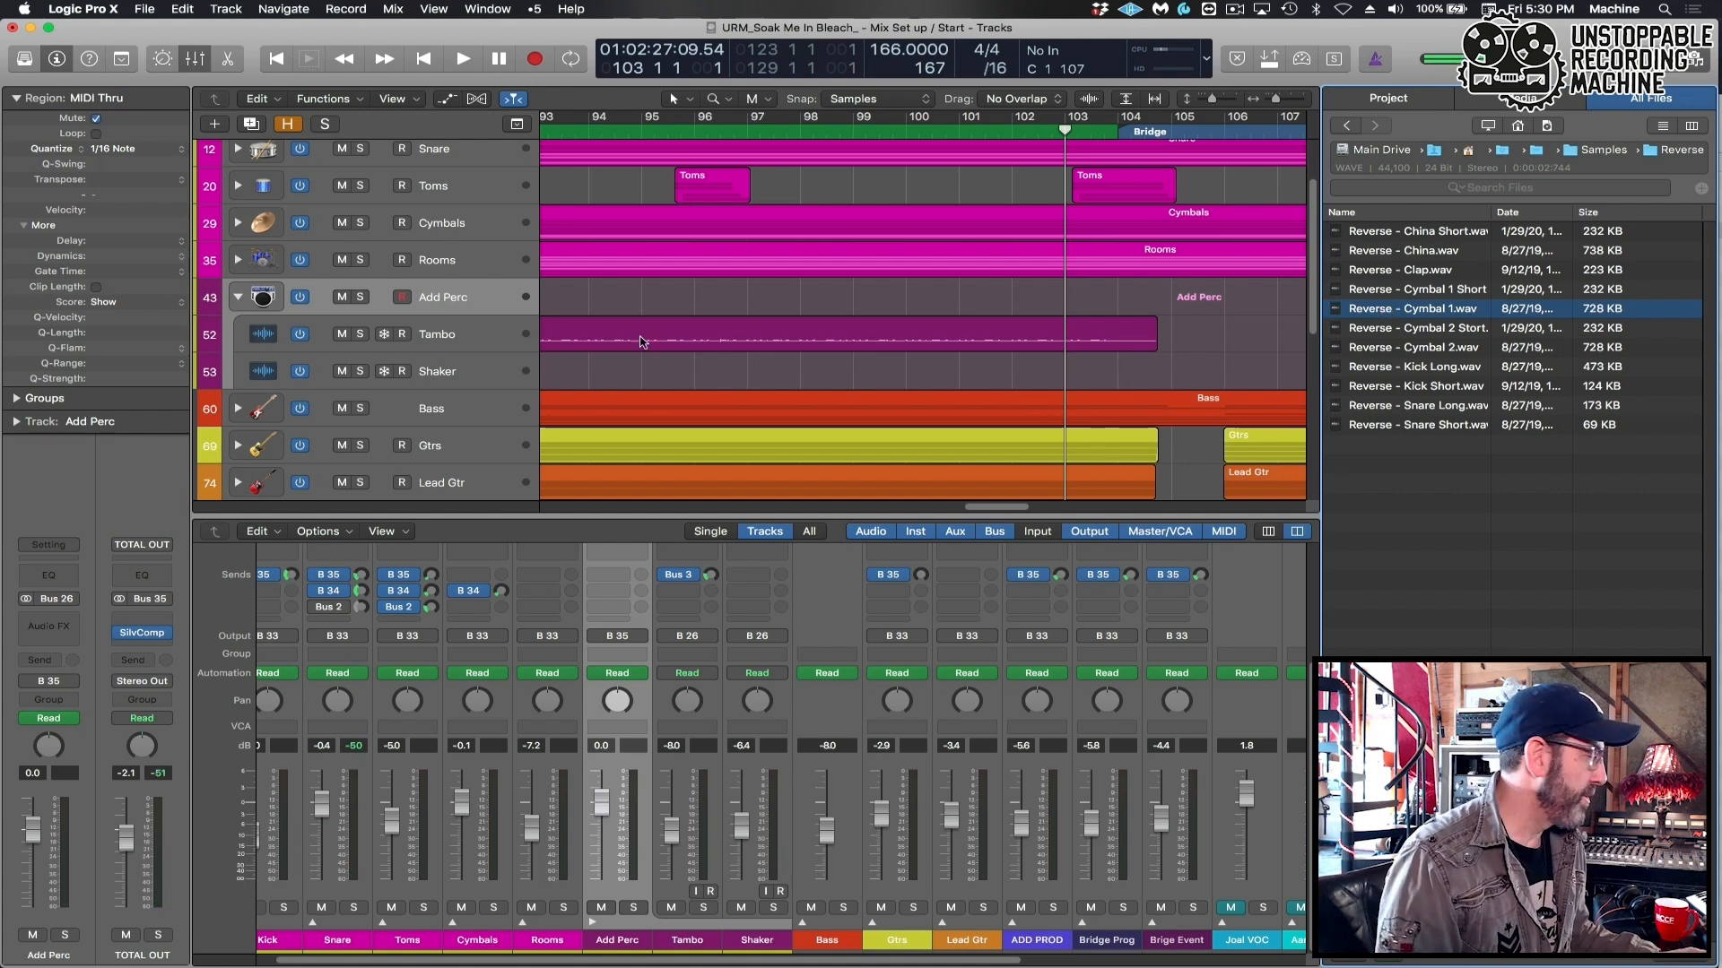
Collapse the Add Perc stack and place Reverse - Cymbal 1.wav on a new audio track below it, starting just after bar 102.
{"action": "left_click", "coordinate": [236, 301]}
{"action": "left_click", "coordinate": [462, 303]}
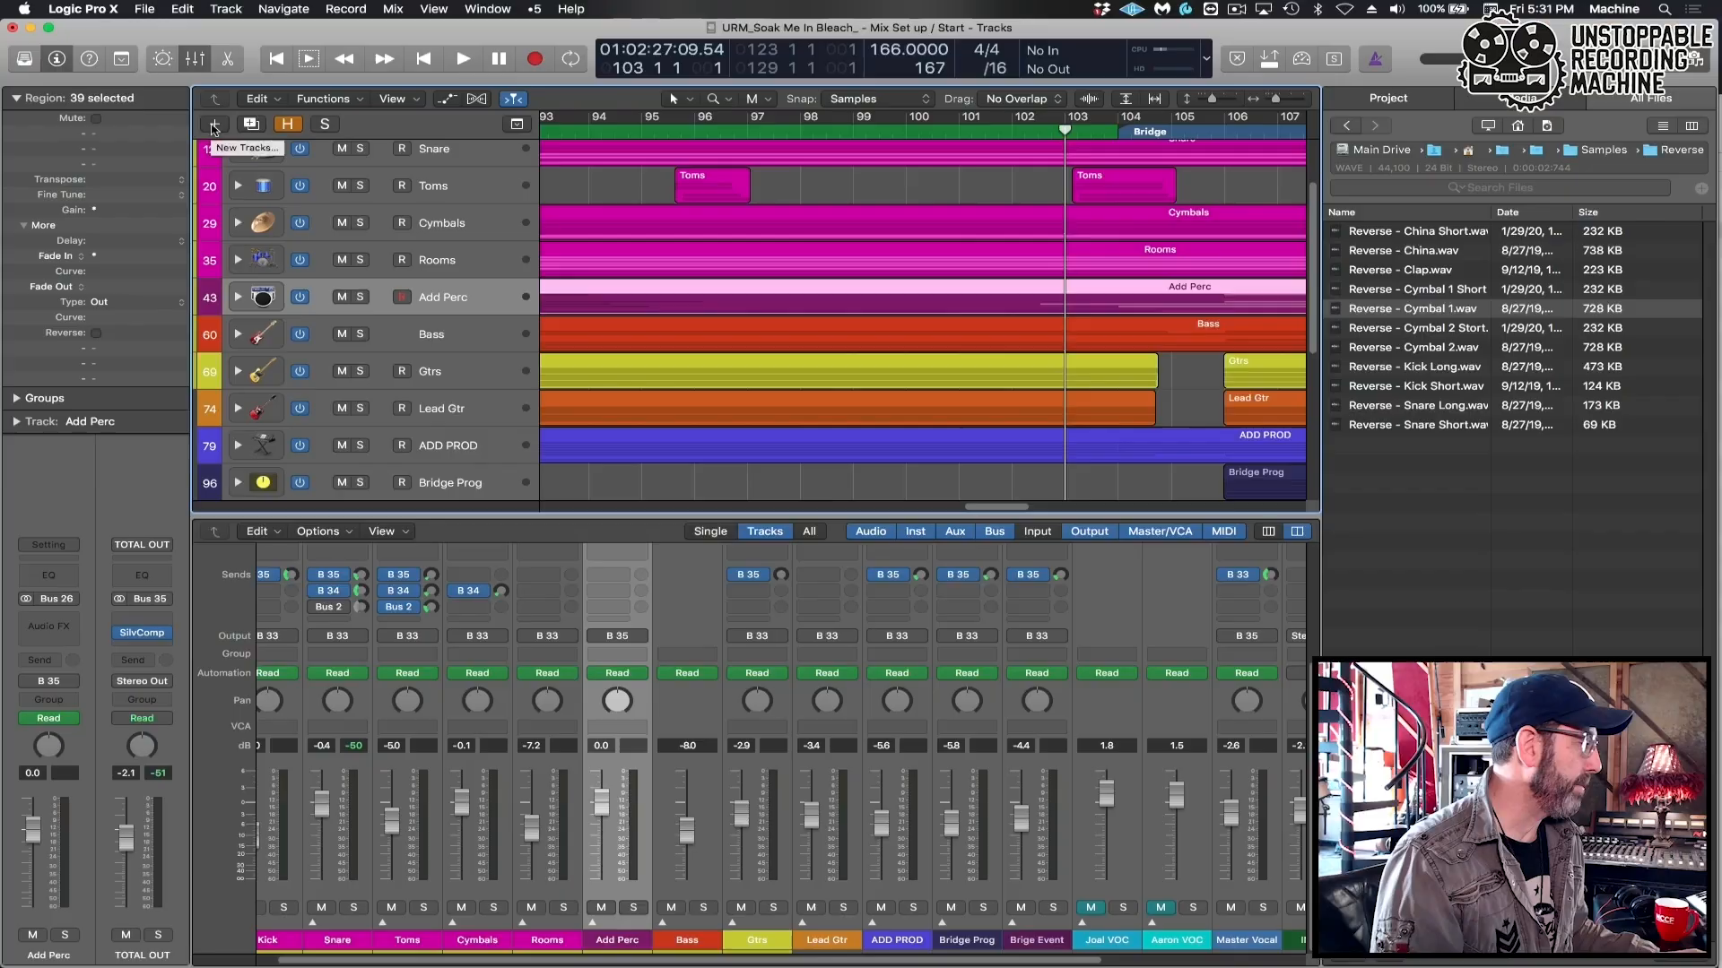
{"action": "key", "text": "alt+super+n"}
{"action": "left_click", "coordinate": [1088, 328]}
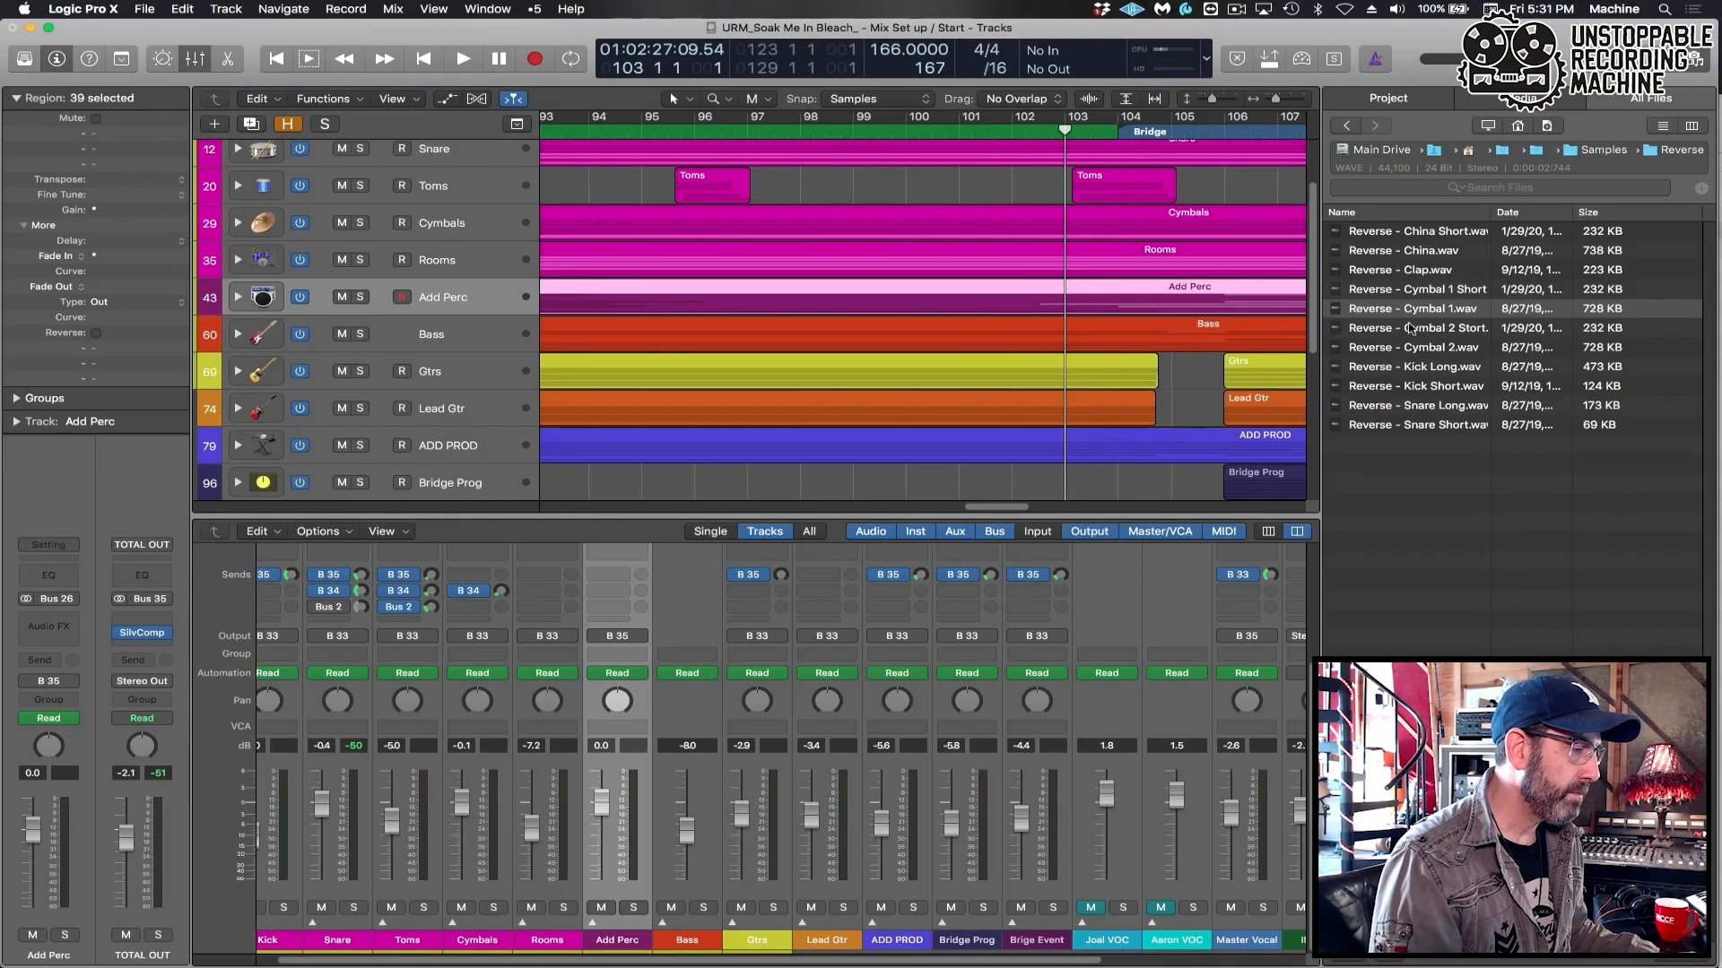
{"action": "left_click_drag", "start_coordinate": [1249, 313], "coordinate": [1027, 330]}
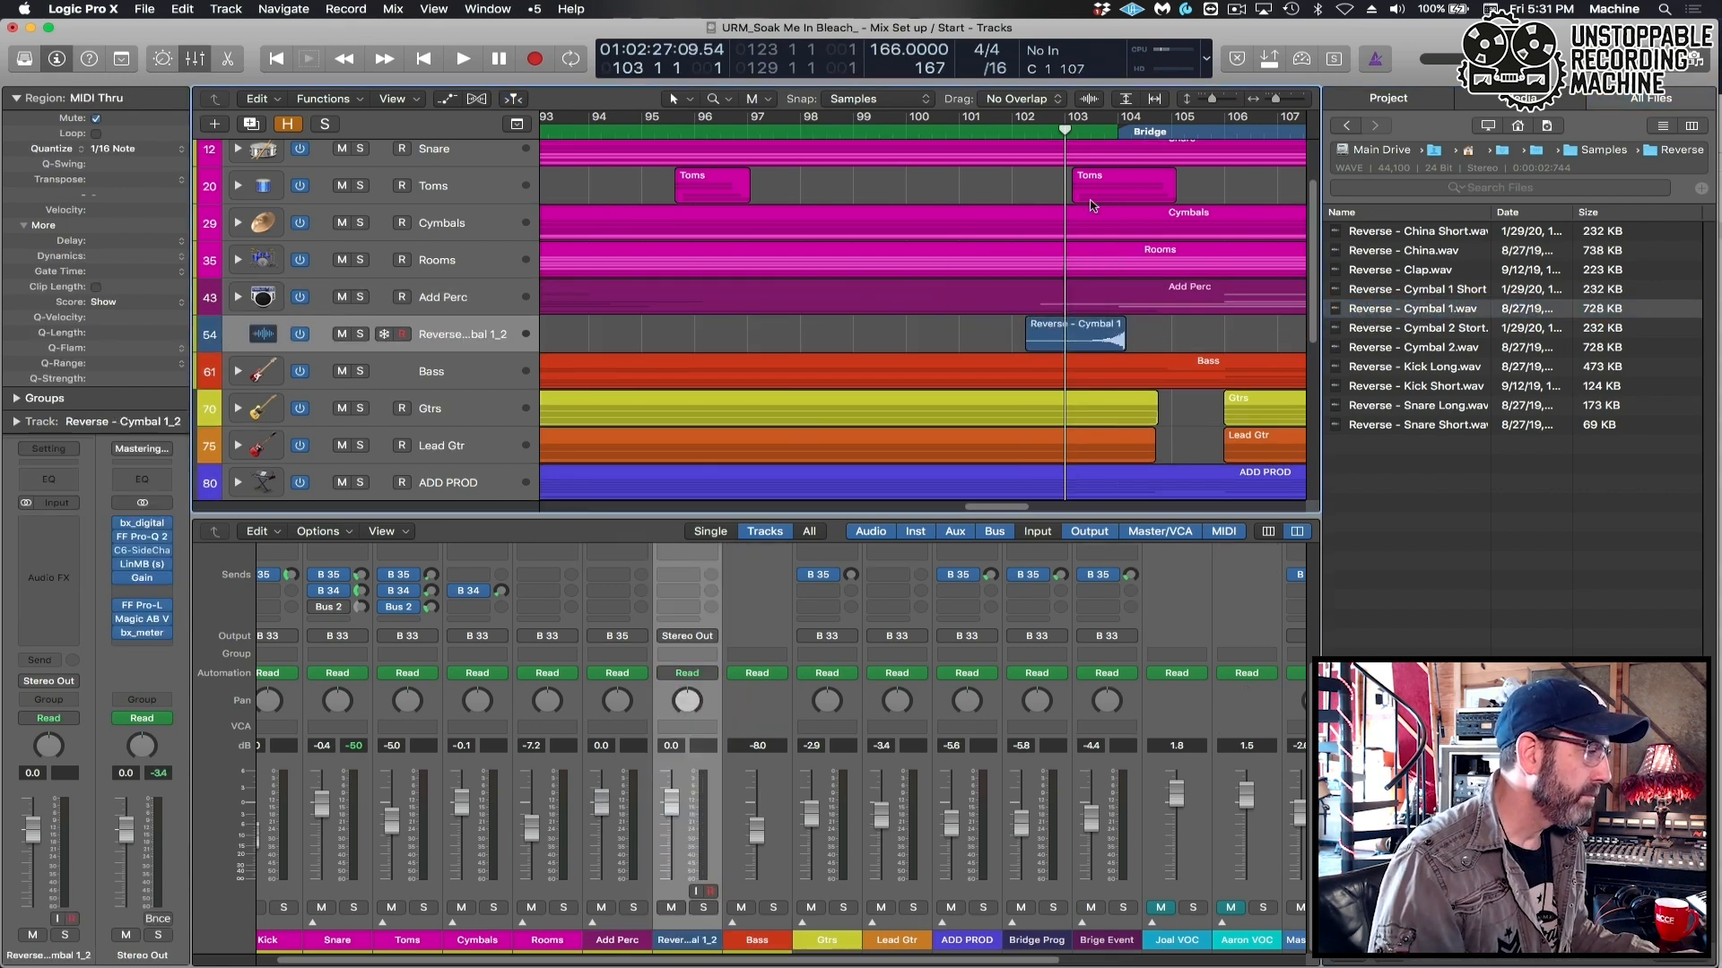
Play from bar 102 into the Bridge with the reverse cymbal region muted to locate where it should end.
{"action": "left_click", "coordinate": [1013, 131]}
{"action": "key", "text": "super+Down"}
{"action": "left_click", "coordinate": [1042, 342]}
{"action": "key", "text": "super+Down"}
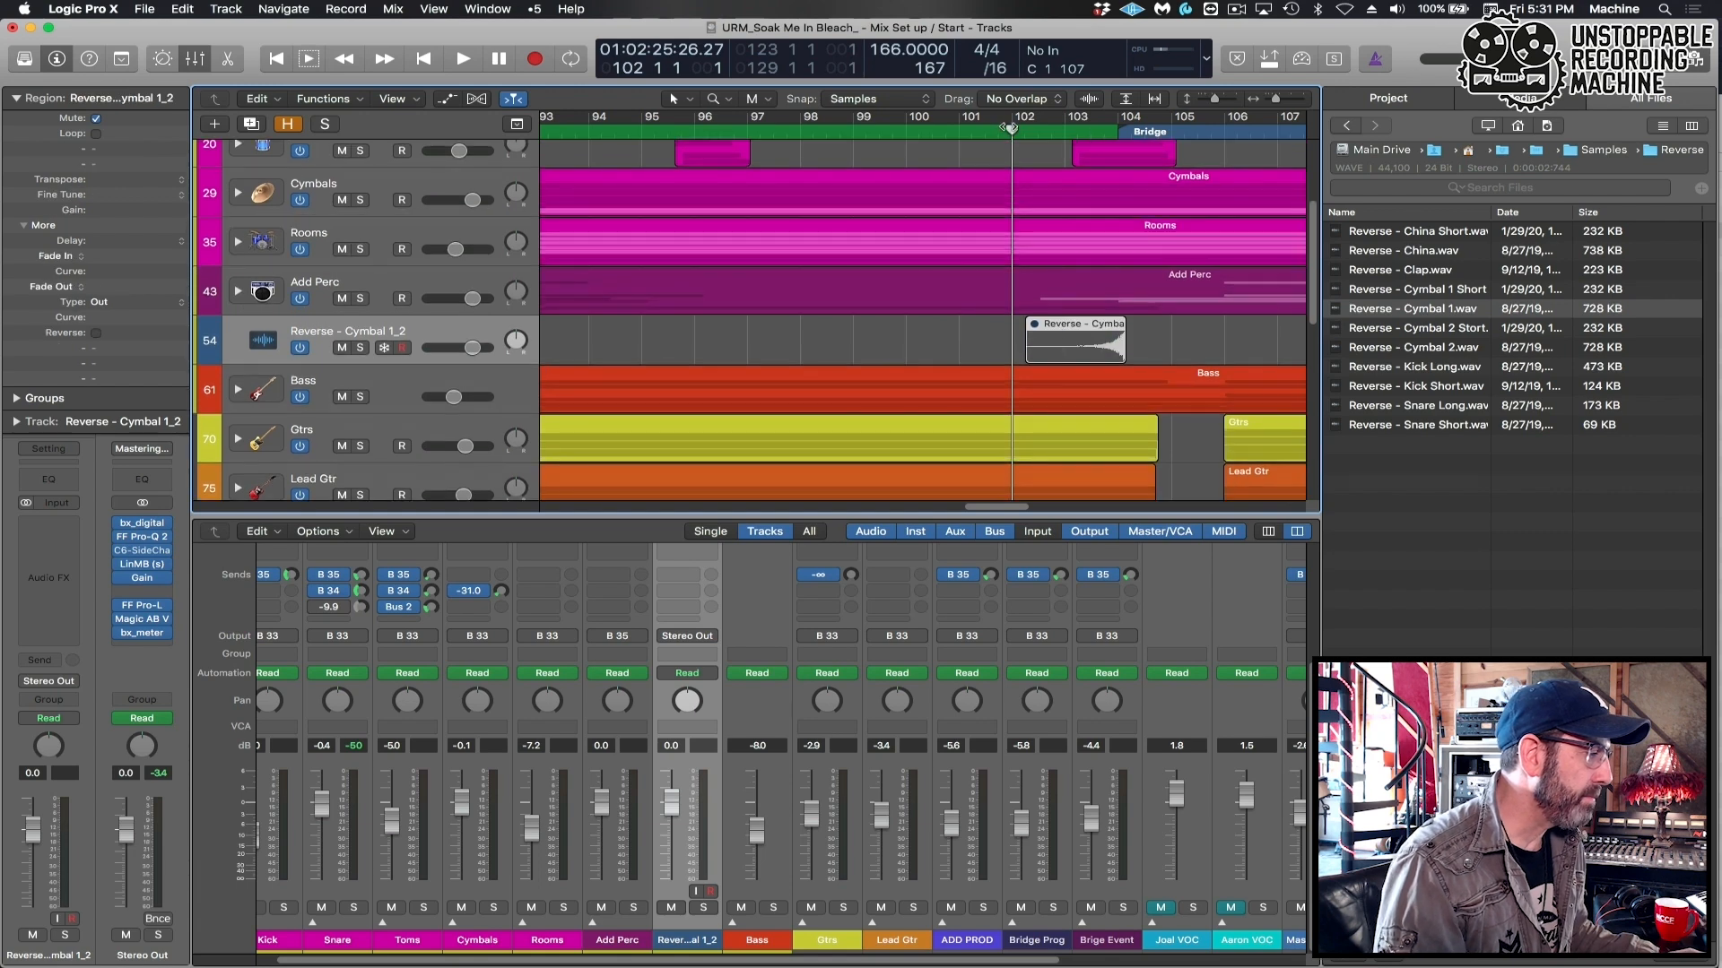
{"action": "key", "text": "super+Right"}
{"action": "key", "text": "super+Right"}
{"action": "key", "text": "space"}
{"action": "left_click", "coordinate": [1230, 337]}
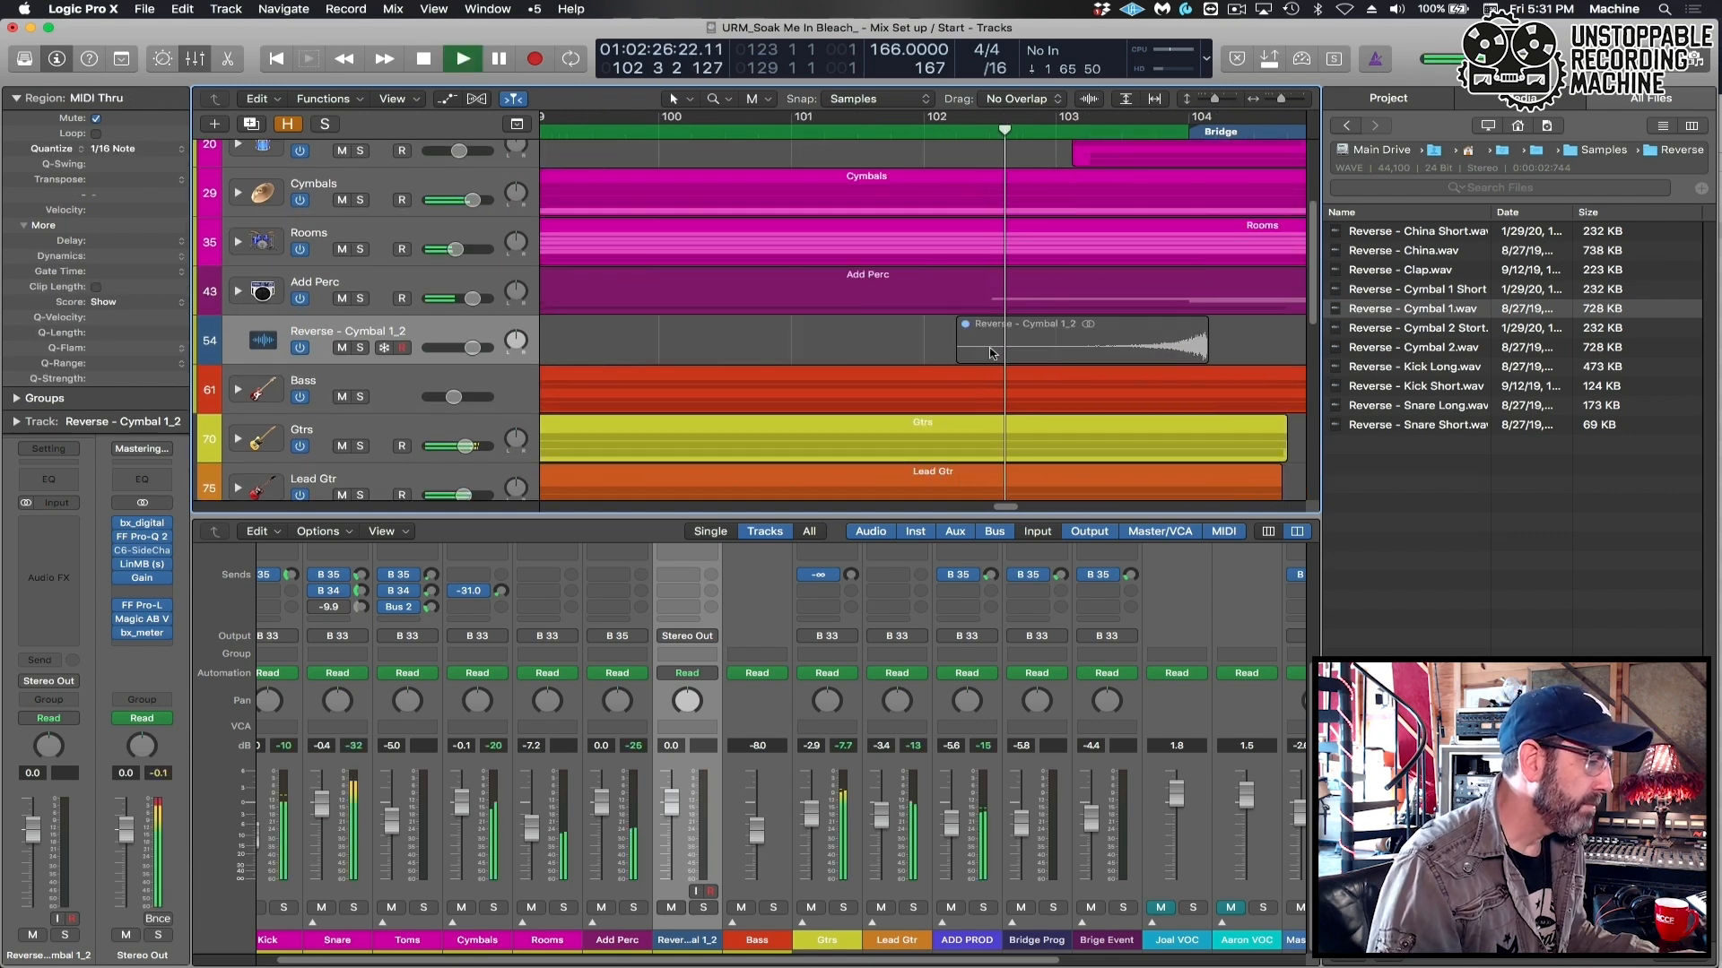
{"action": "key", "text": "super+Right"}
{"action": "key", "text": "super+Right"}
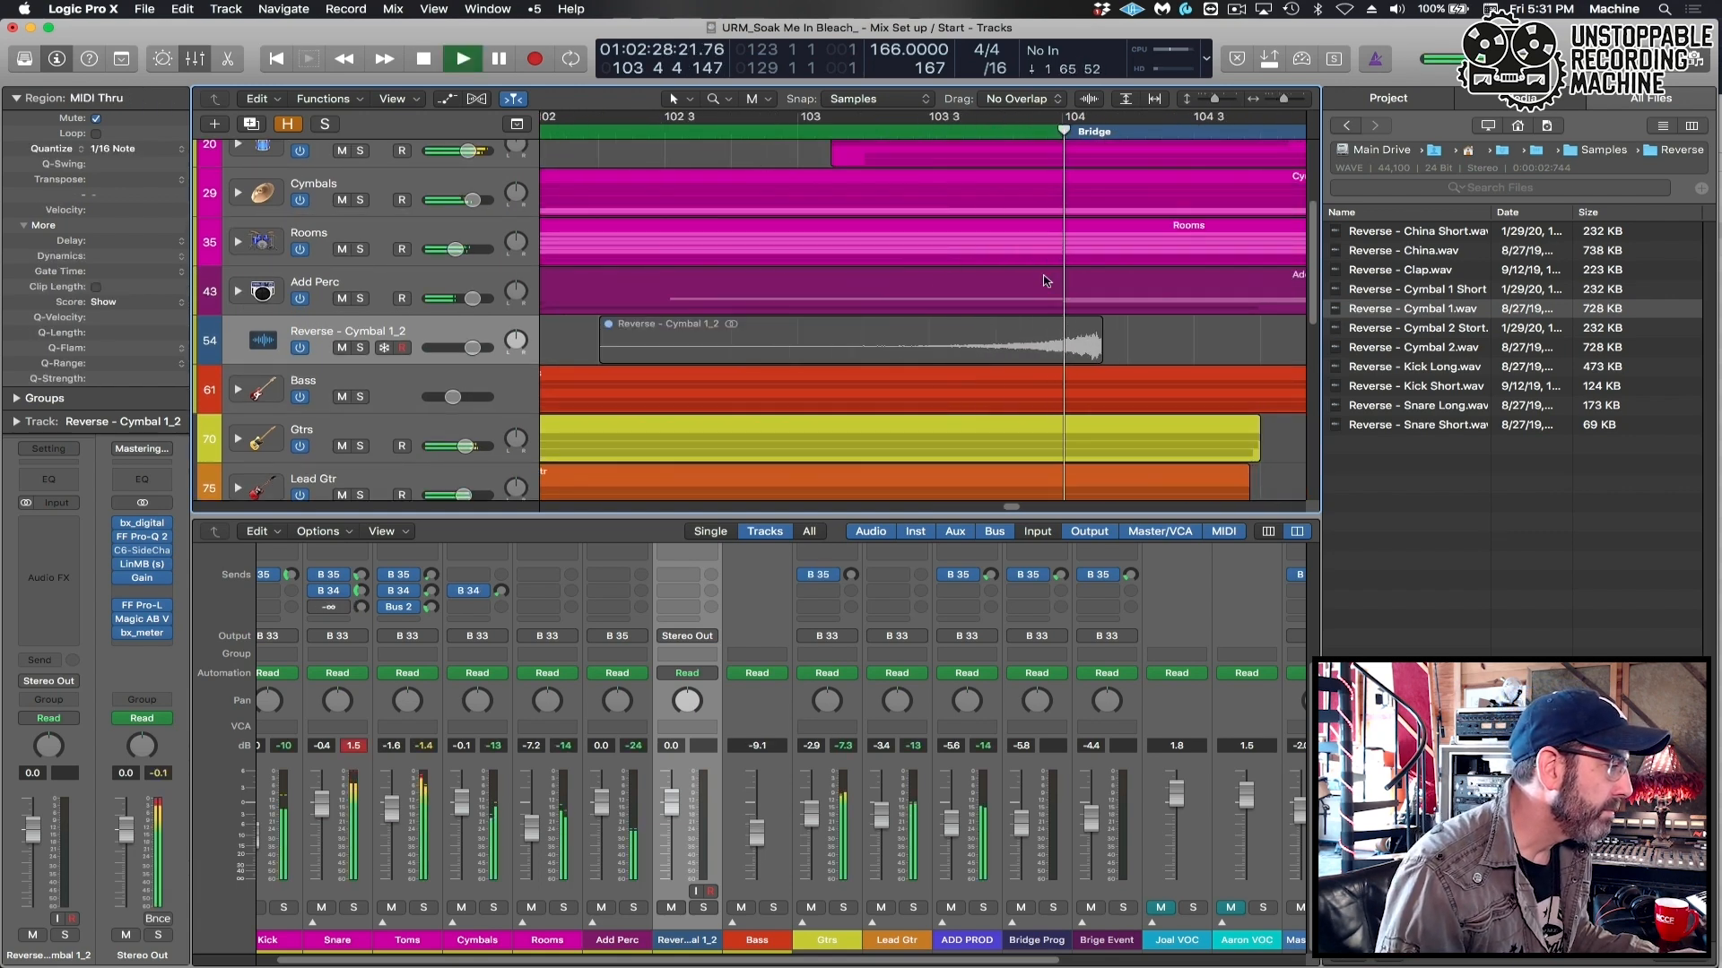
{"action": "key", "text": "space"}
Move the reverse cymbal region earlier so it ends at the start of the Bridge, and unmute it.
{"action": "left_click_drag", "start_coordinate": [1066, 353], "coordinate": [1020, 352]}
{"action": "key", "text": "super+Right"}
{"action": "key", "text": "super+Right"}
{"action": "key", "text": "ctrl+m"}
{"action": "key", "text": "super+Left"}
{"action": "key", "text": "super+Left"}
{"action": "key", "text": "super+Left"}
{"action": "key", "text": "super+Left"}
{"action": "key", "text": "super+Left"}
{"action": "key", "text": "super+Left"}
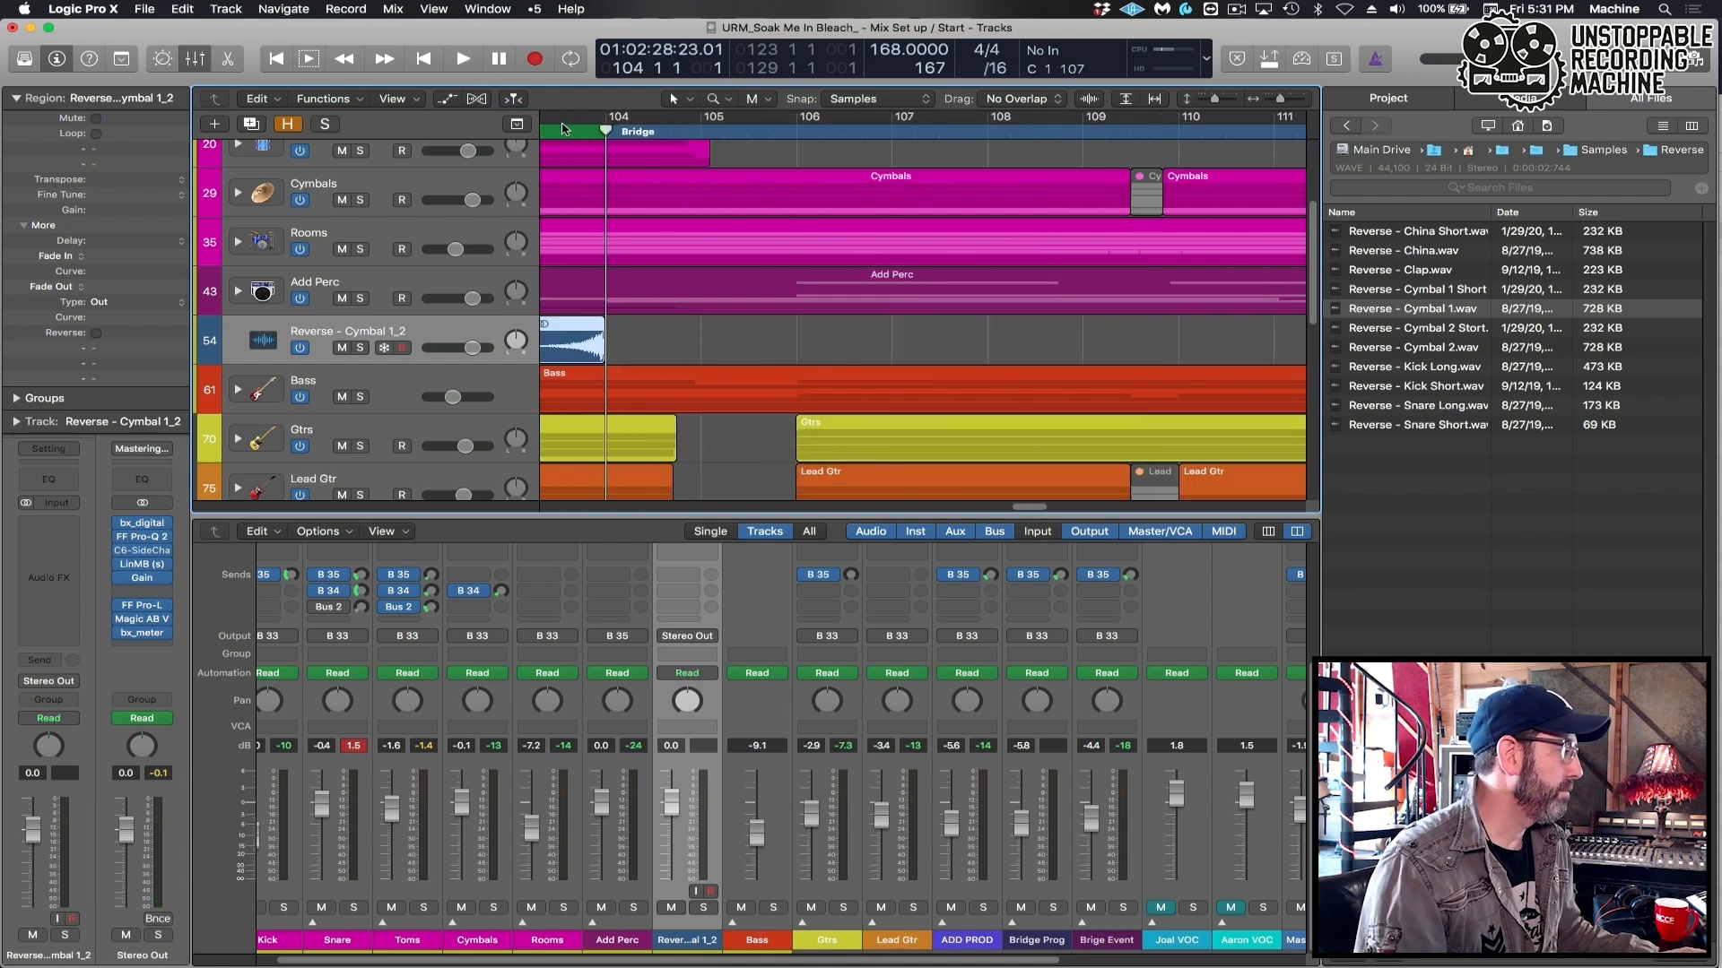
Play back from bar 101 and lower the reverse cymbal track's volume to about -12.4 dB.
{"action": "left_click", "coordinate": [557, 129]}
{"action": "key", "text": "comma"}
{"action": "key", "text": "comma"}
{"action": "key", "text": "comma"}
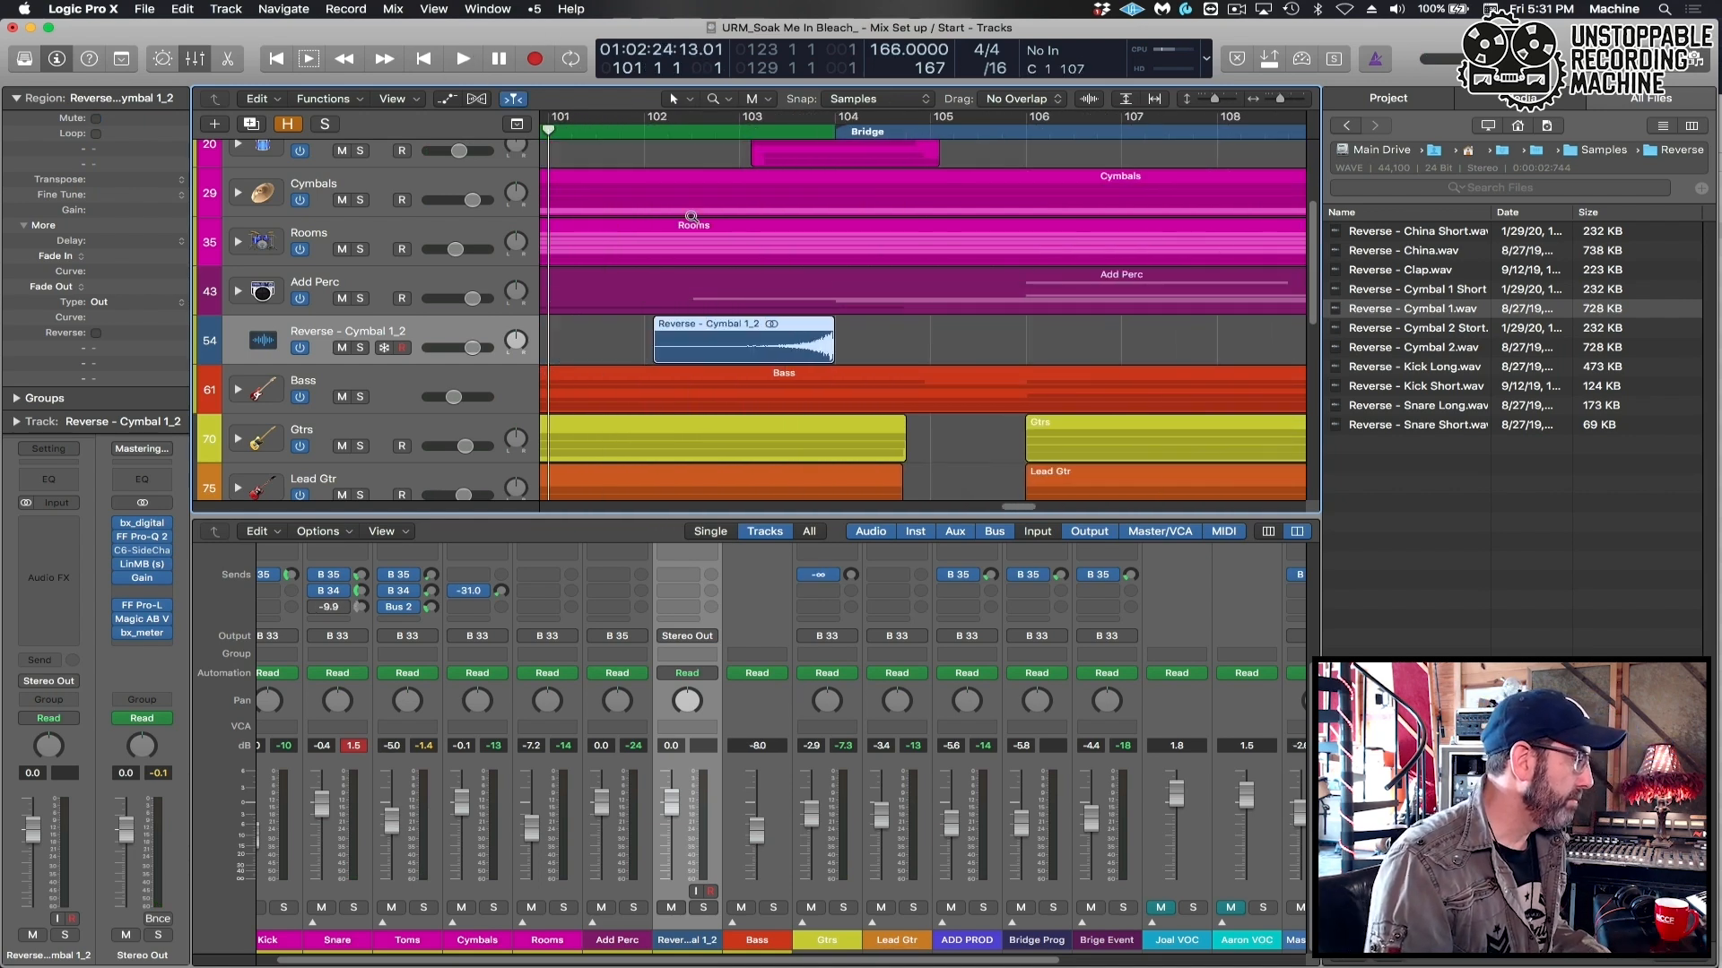
{"action": "key", "text": "space"}
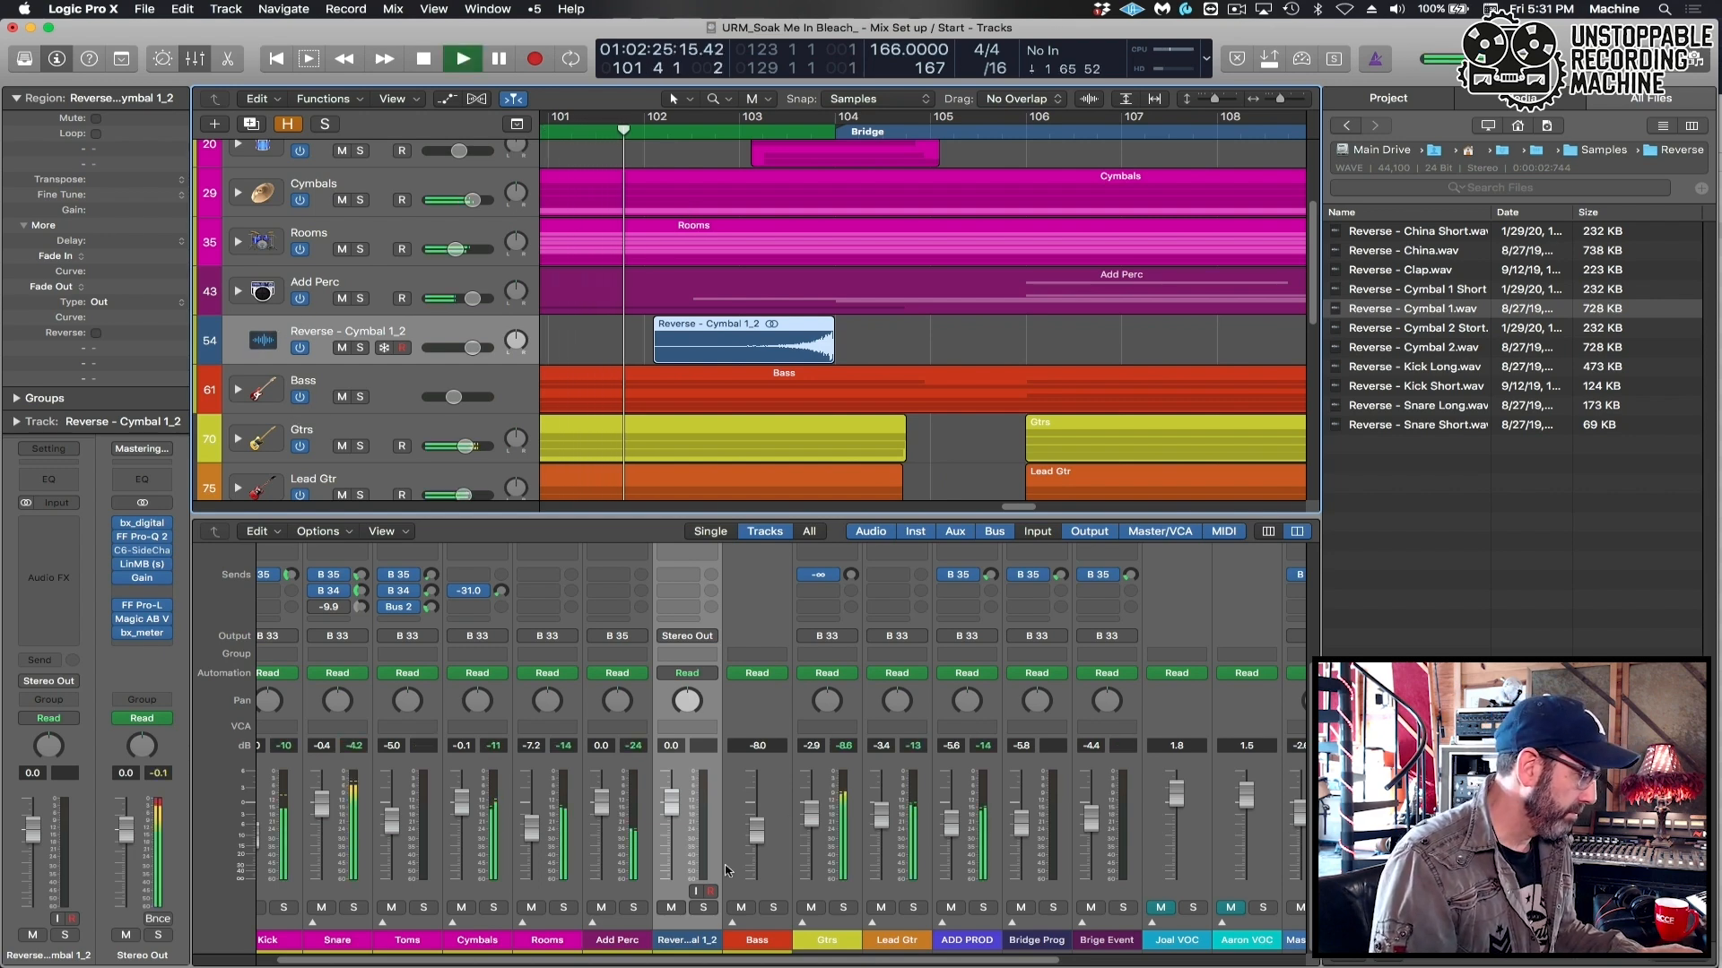
{"action": "left_click_drag", "start_coordinate": [668, 813], "coordinate": [668, 854]}
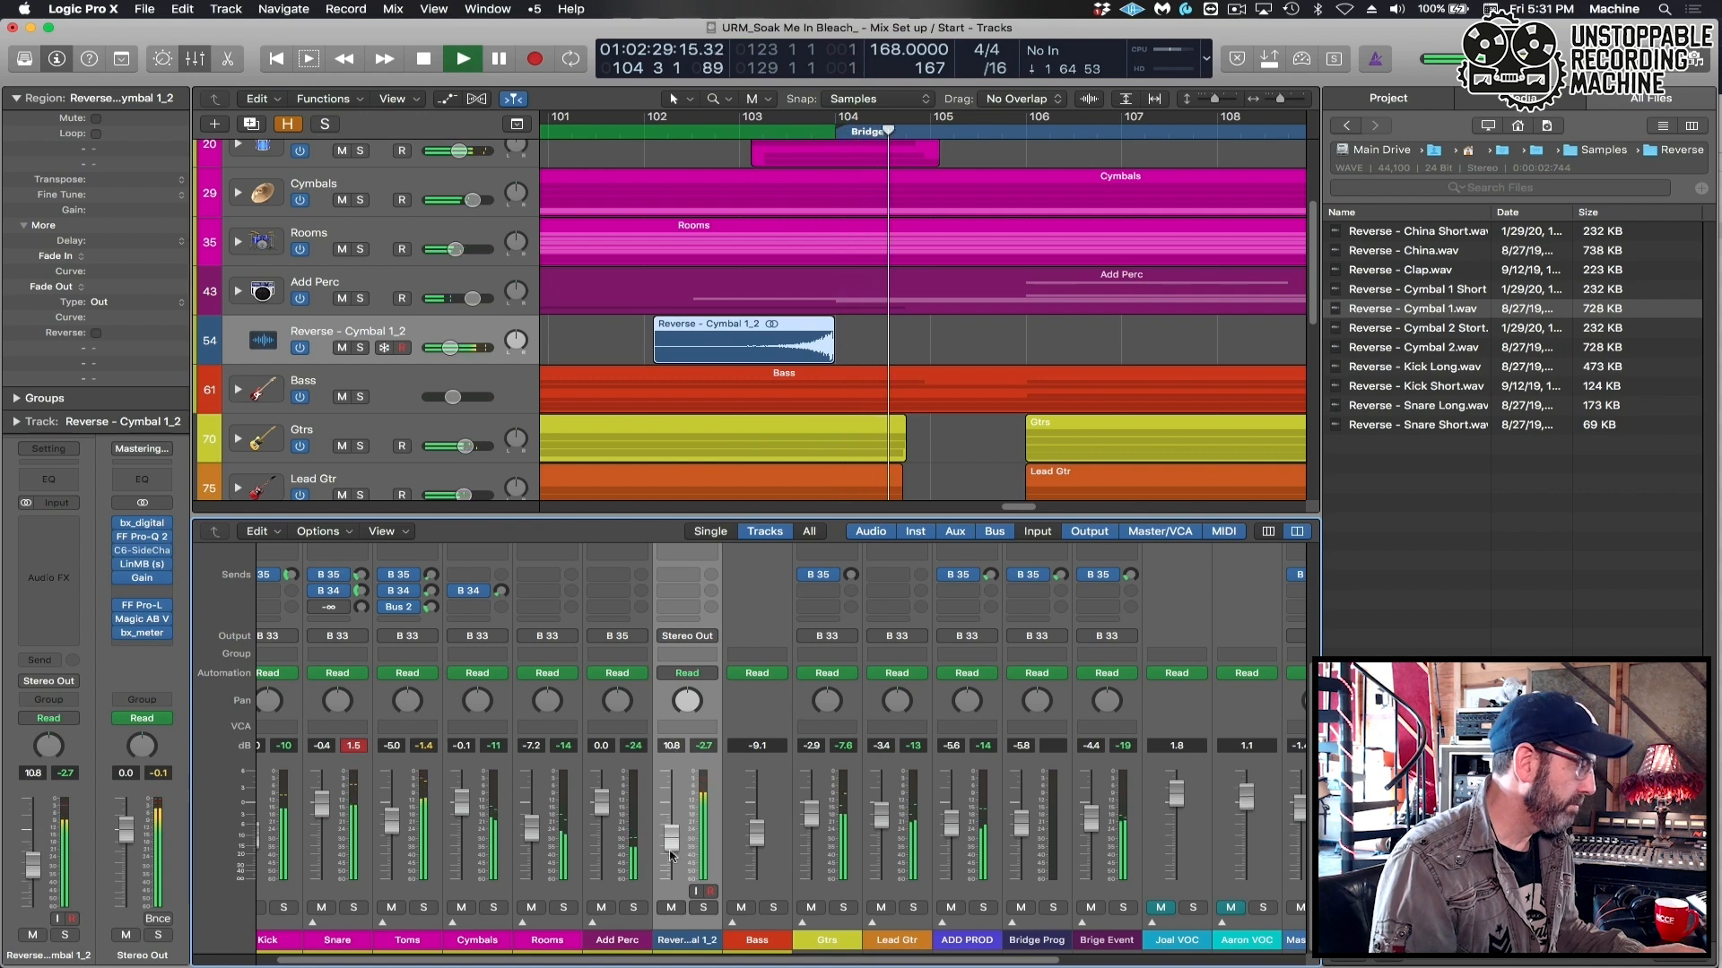
{"action": "key", "text": "space"}
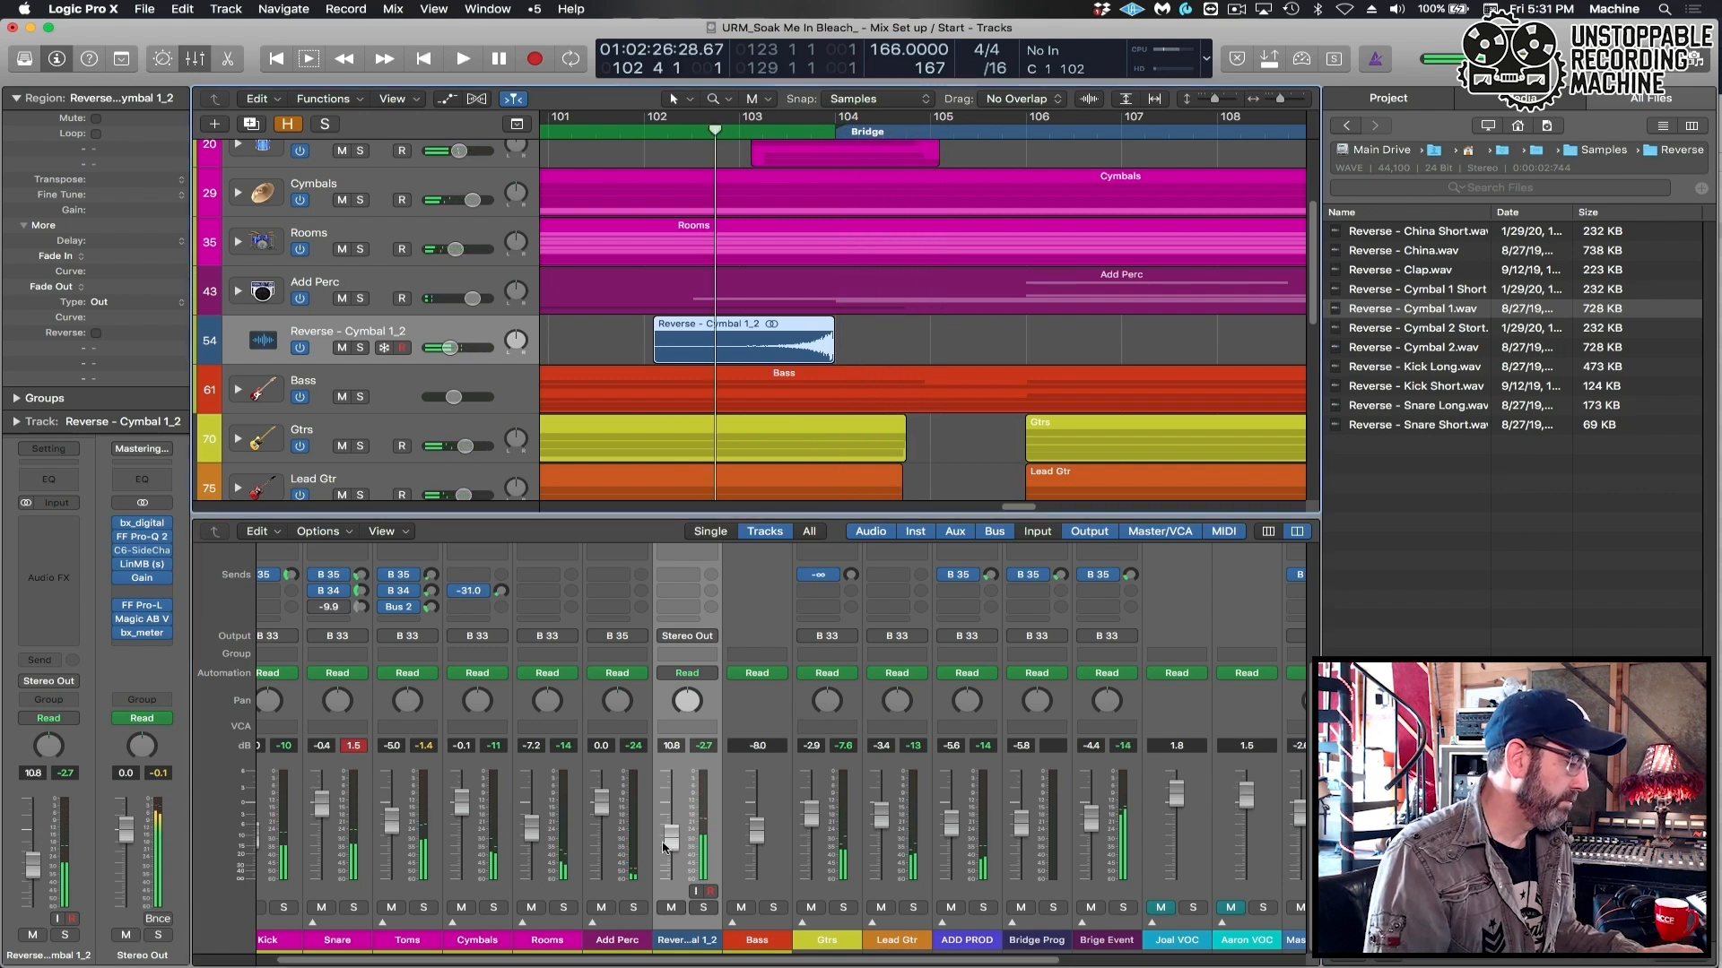
{"action": "key", "text": "space"}
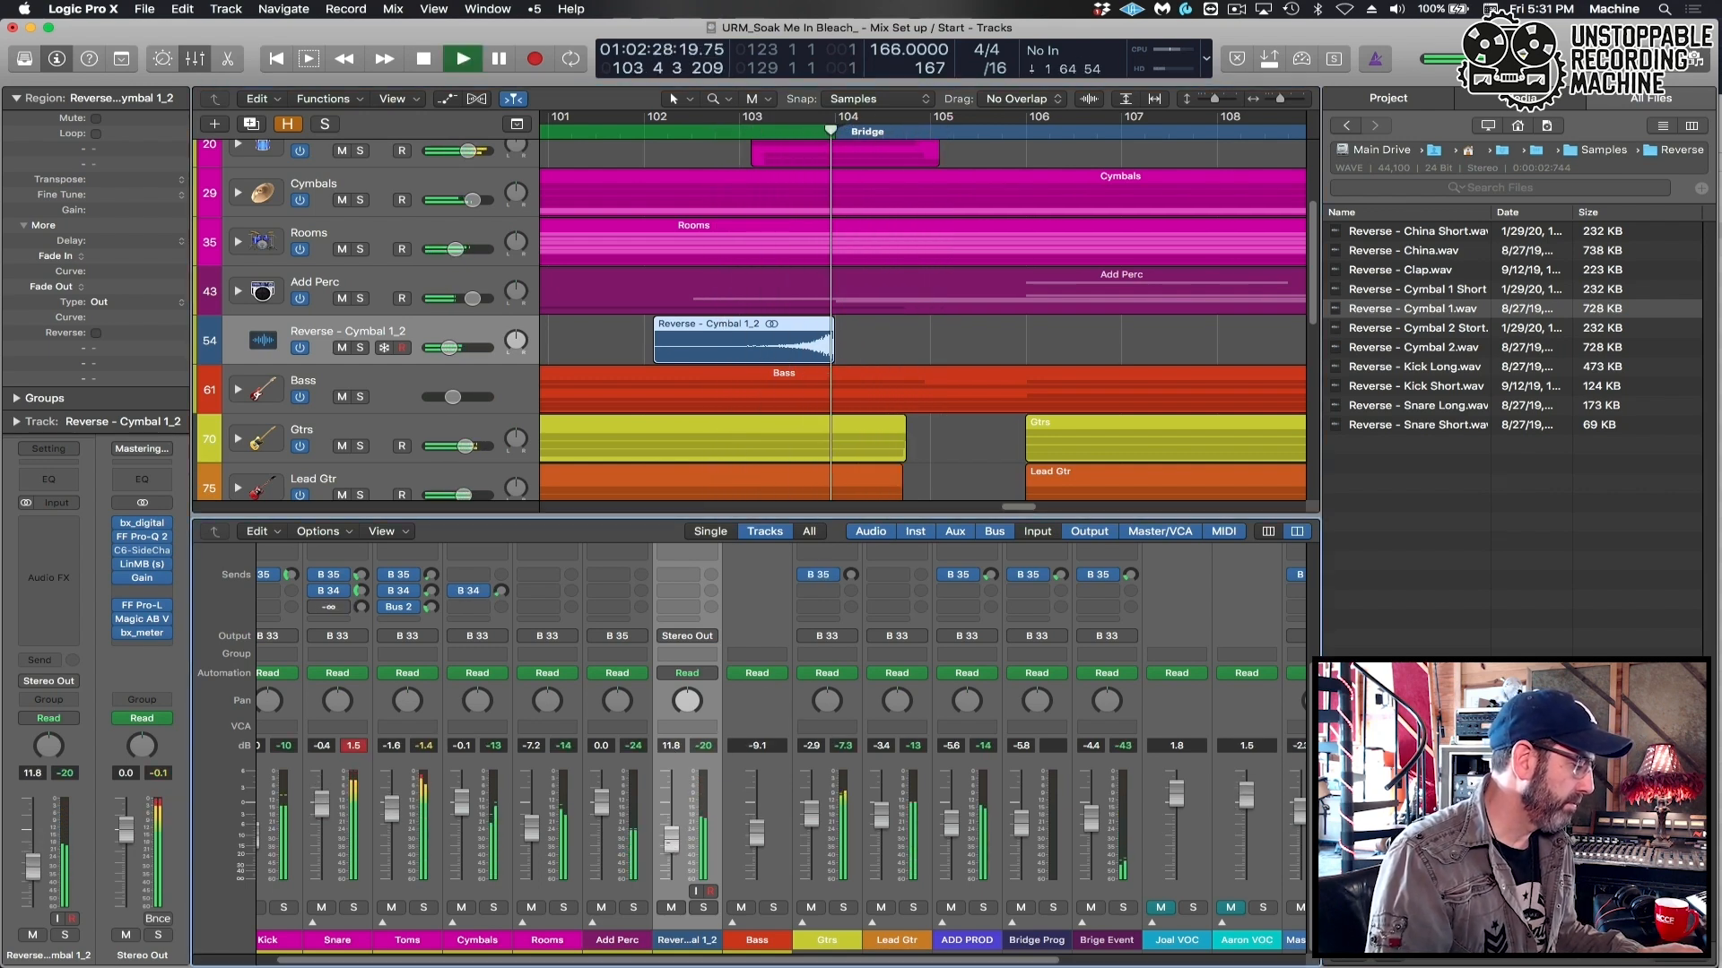
{"action": "left_click", "coordinate": [915, 337]}
{"action": "key", "text": "super+Left"}
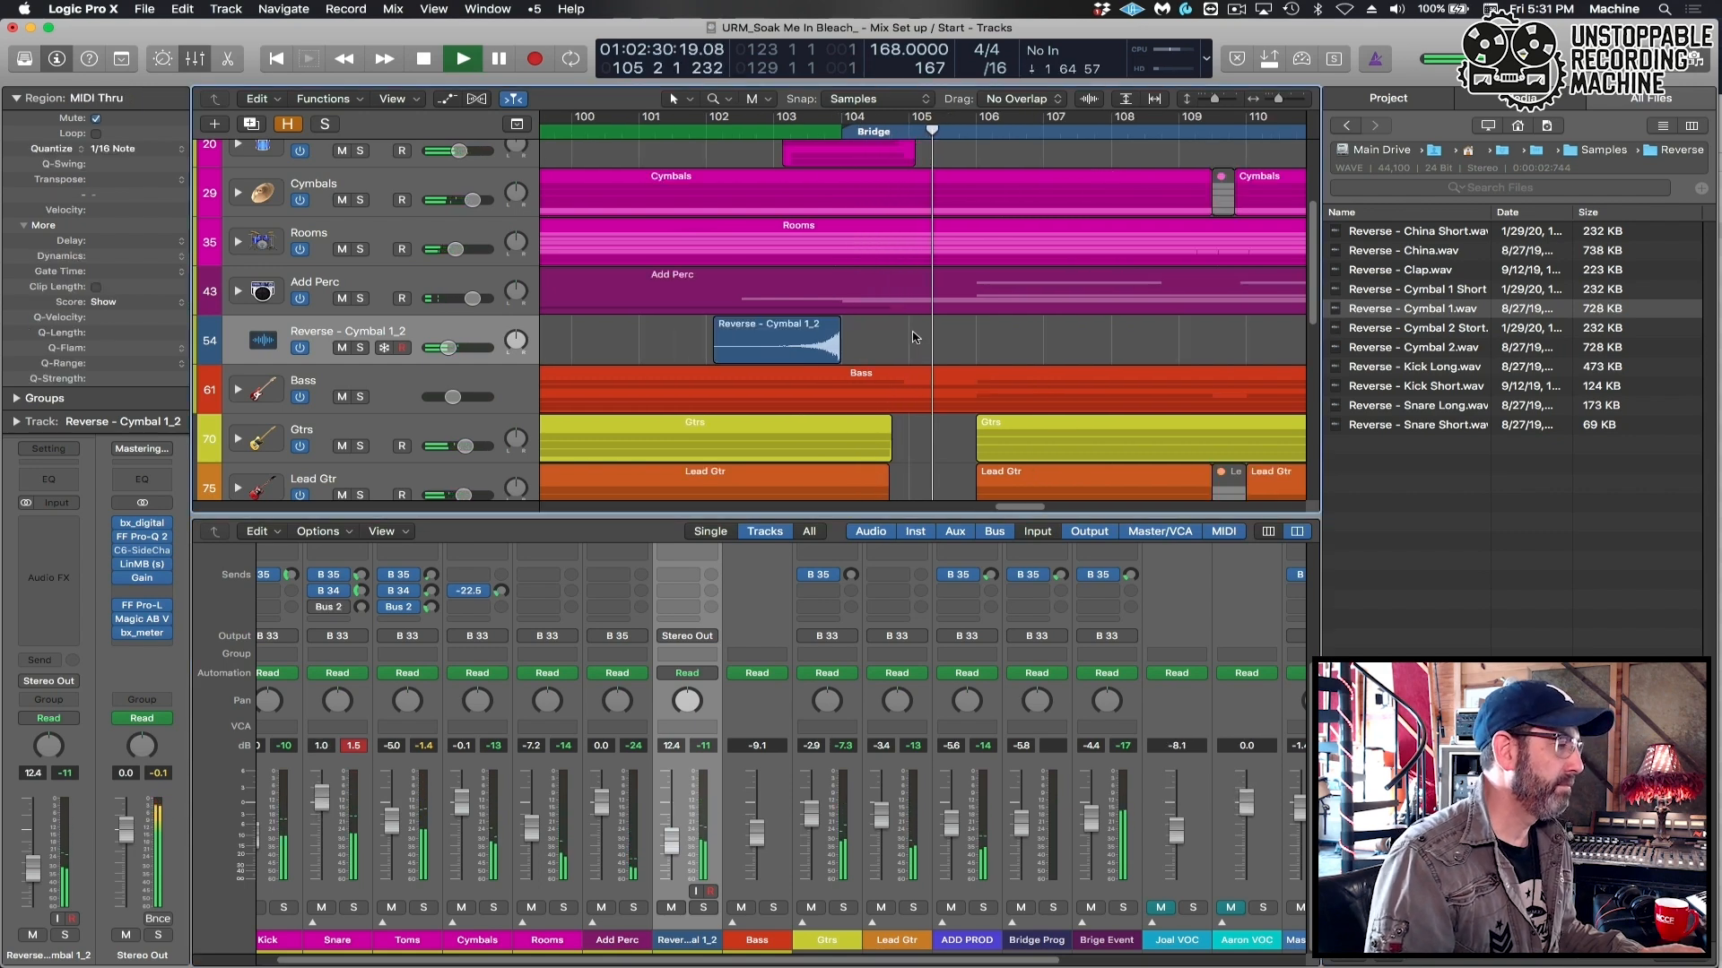
{"action": "key", "text": "super+Up"}
{"action": "key", "text": "super+Left"}
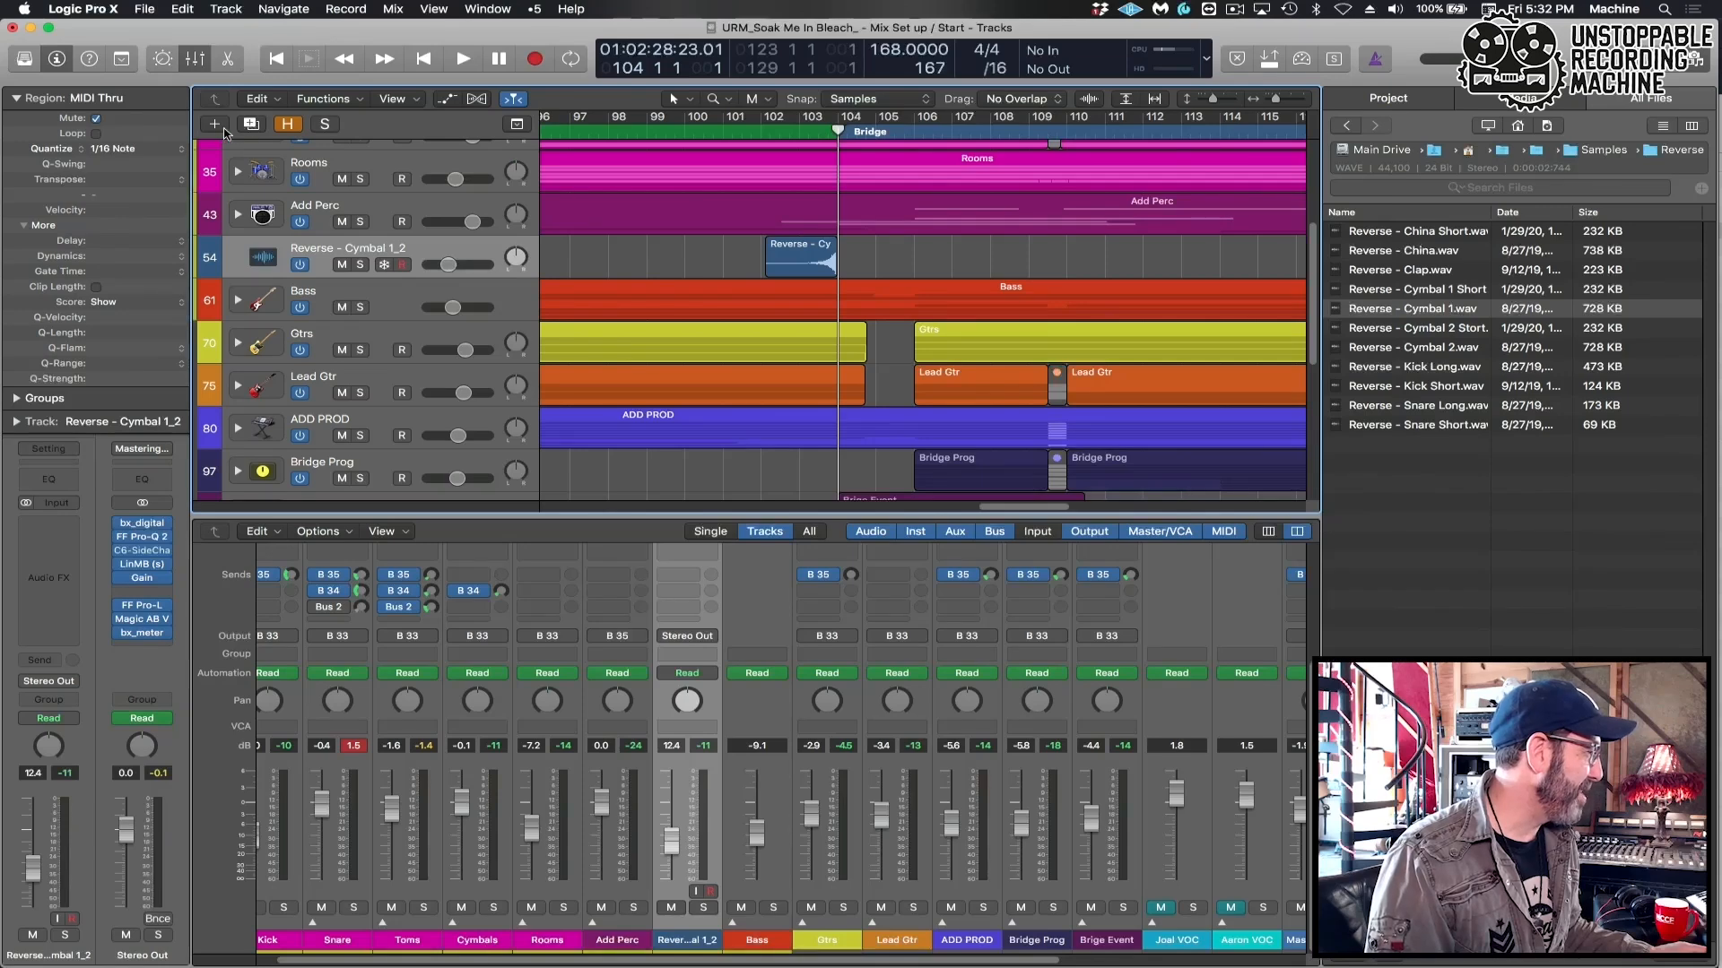
Create a new track with the reverse cymbal track's settings and open the Explosions sample folder.
{"action": "key", "text": "super+d"}
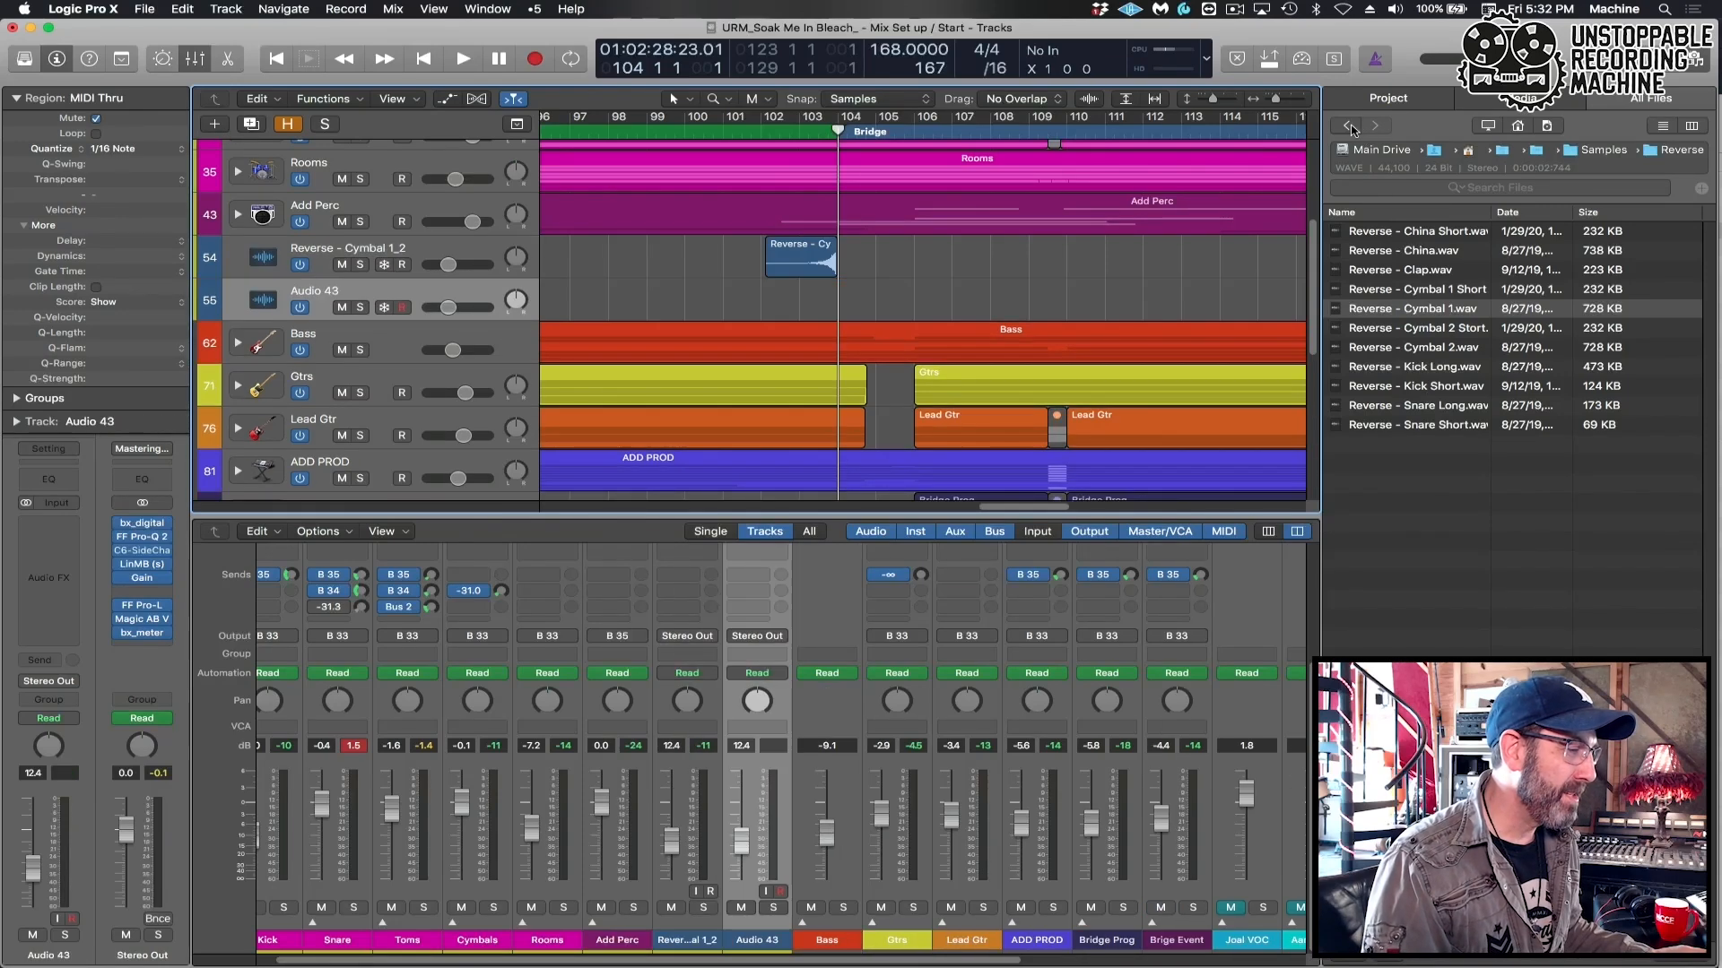
{"action": "left_click", "coordinate": [1350, 127]}
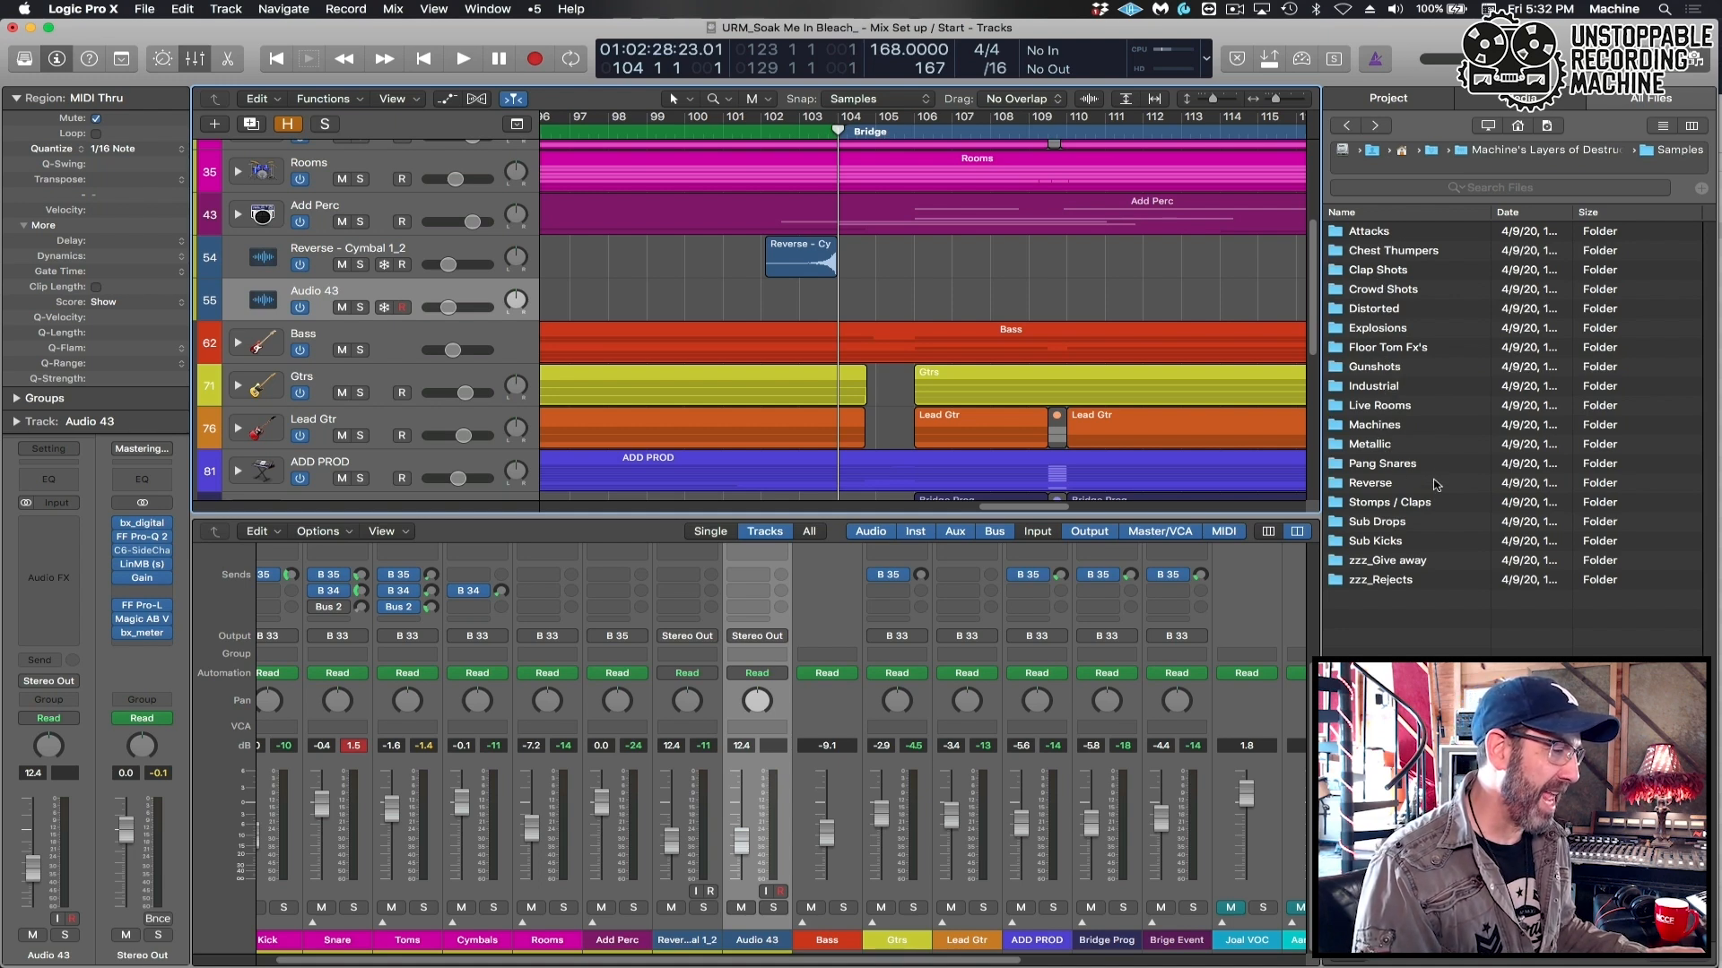
{"action": "double_click", "coordinate": [1376, 329]}
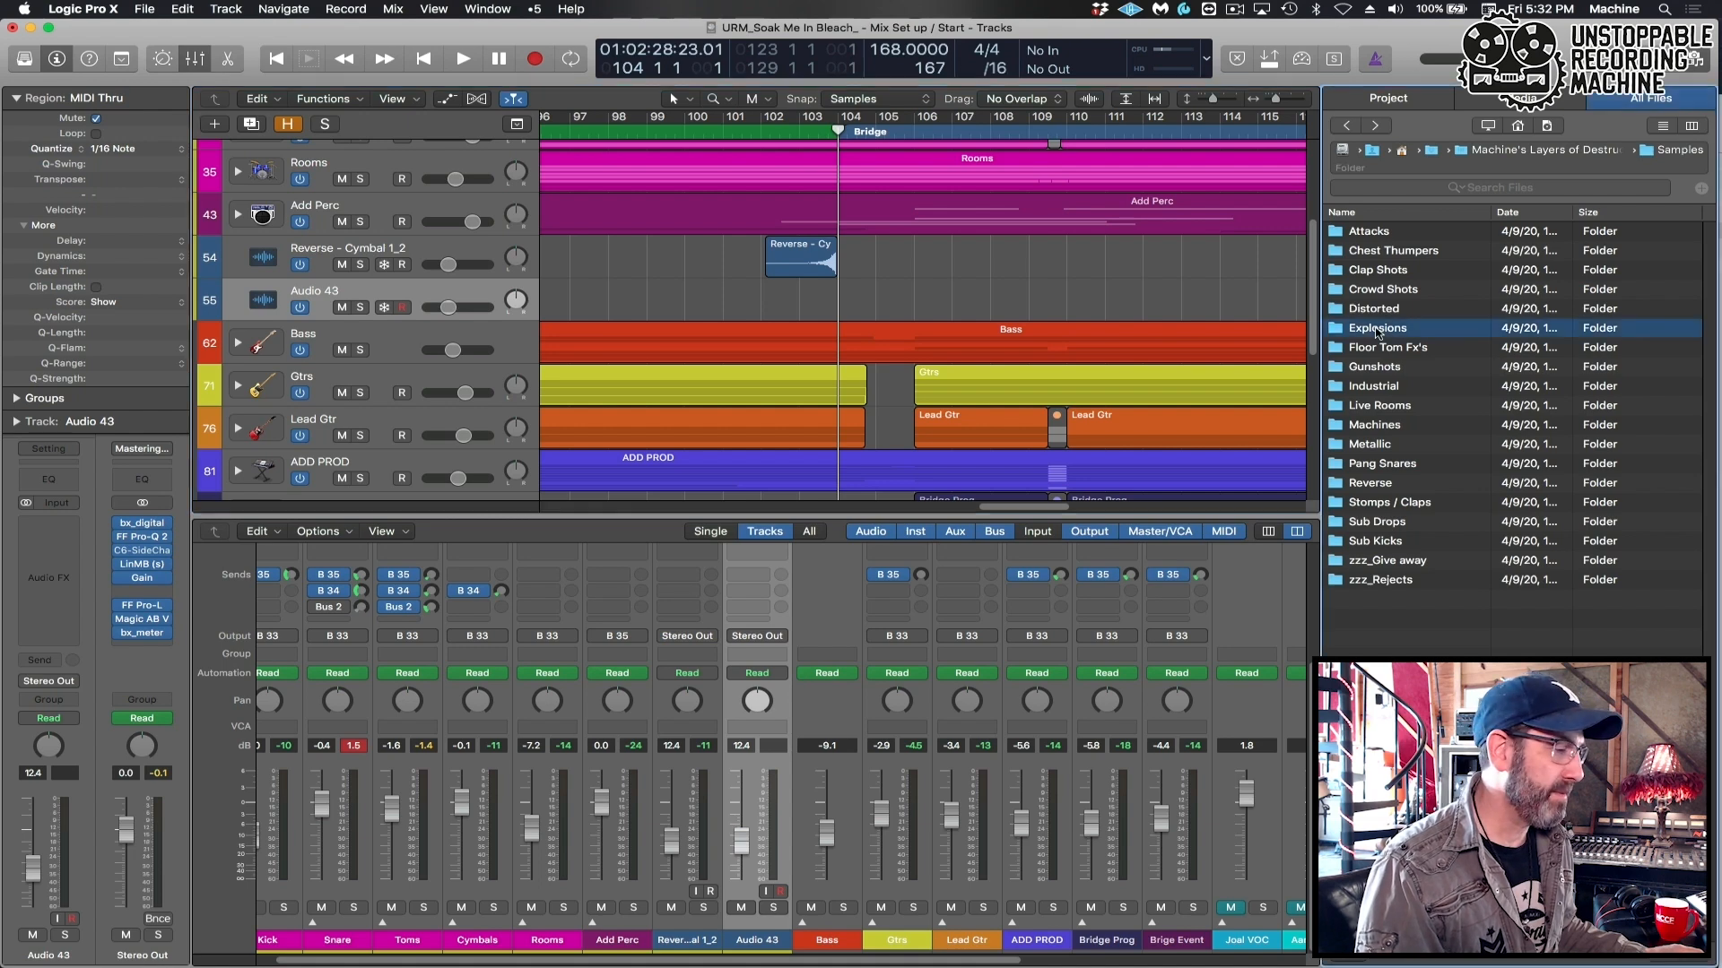
Audition the Basic, Crash and Sonar Boom explosions, and place Explosion - Basic.wav on the new track just before bar 105.
{"action": "left_click", "coordinate": [1395, 234]}
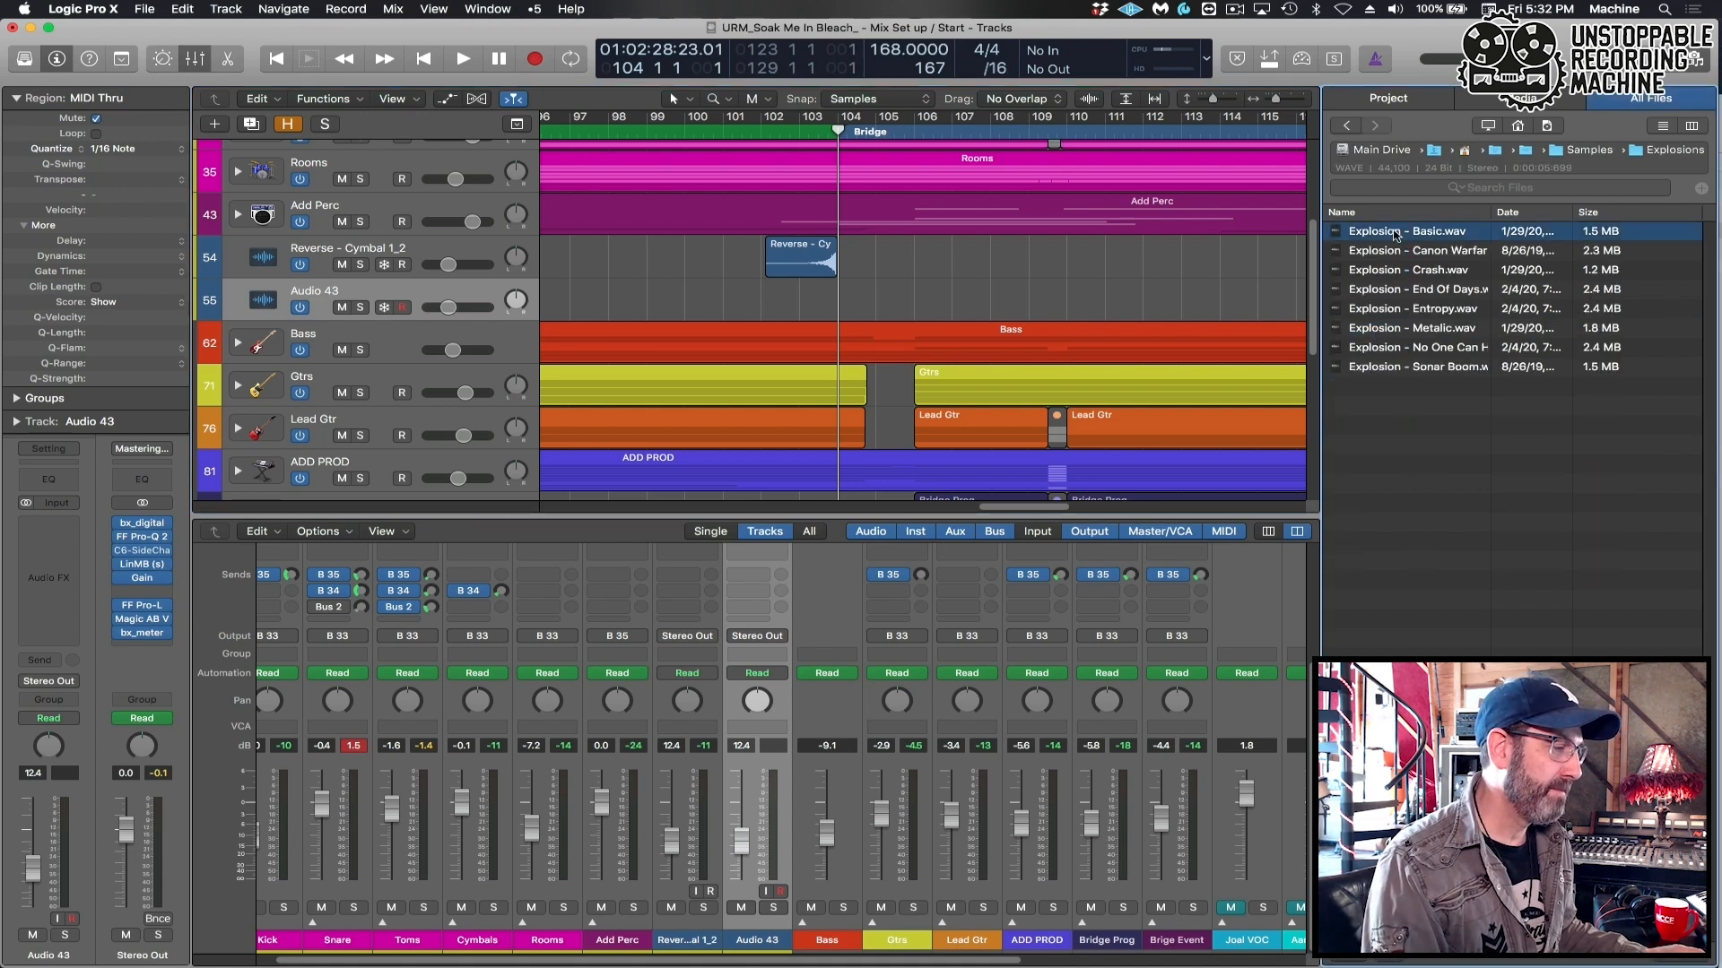
{"action": "key", "text": "alt+space"}
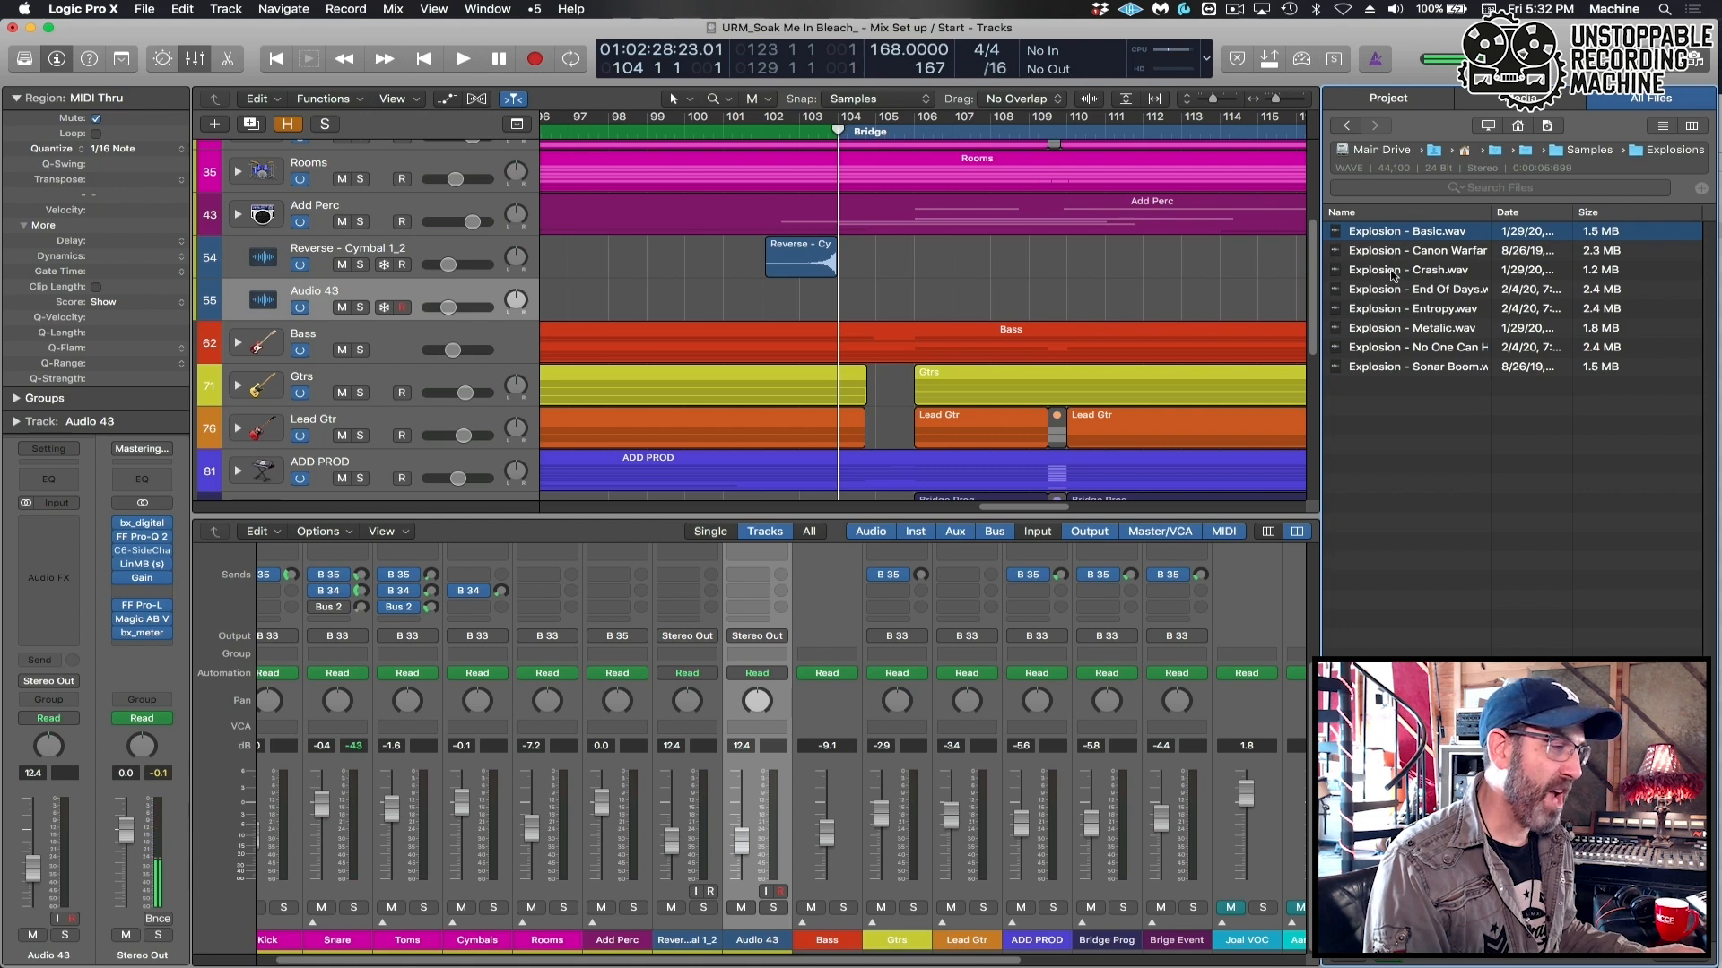
{"action": "left_click", "coordinate": [1394, 272]}
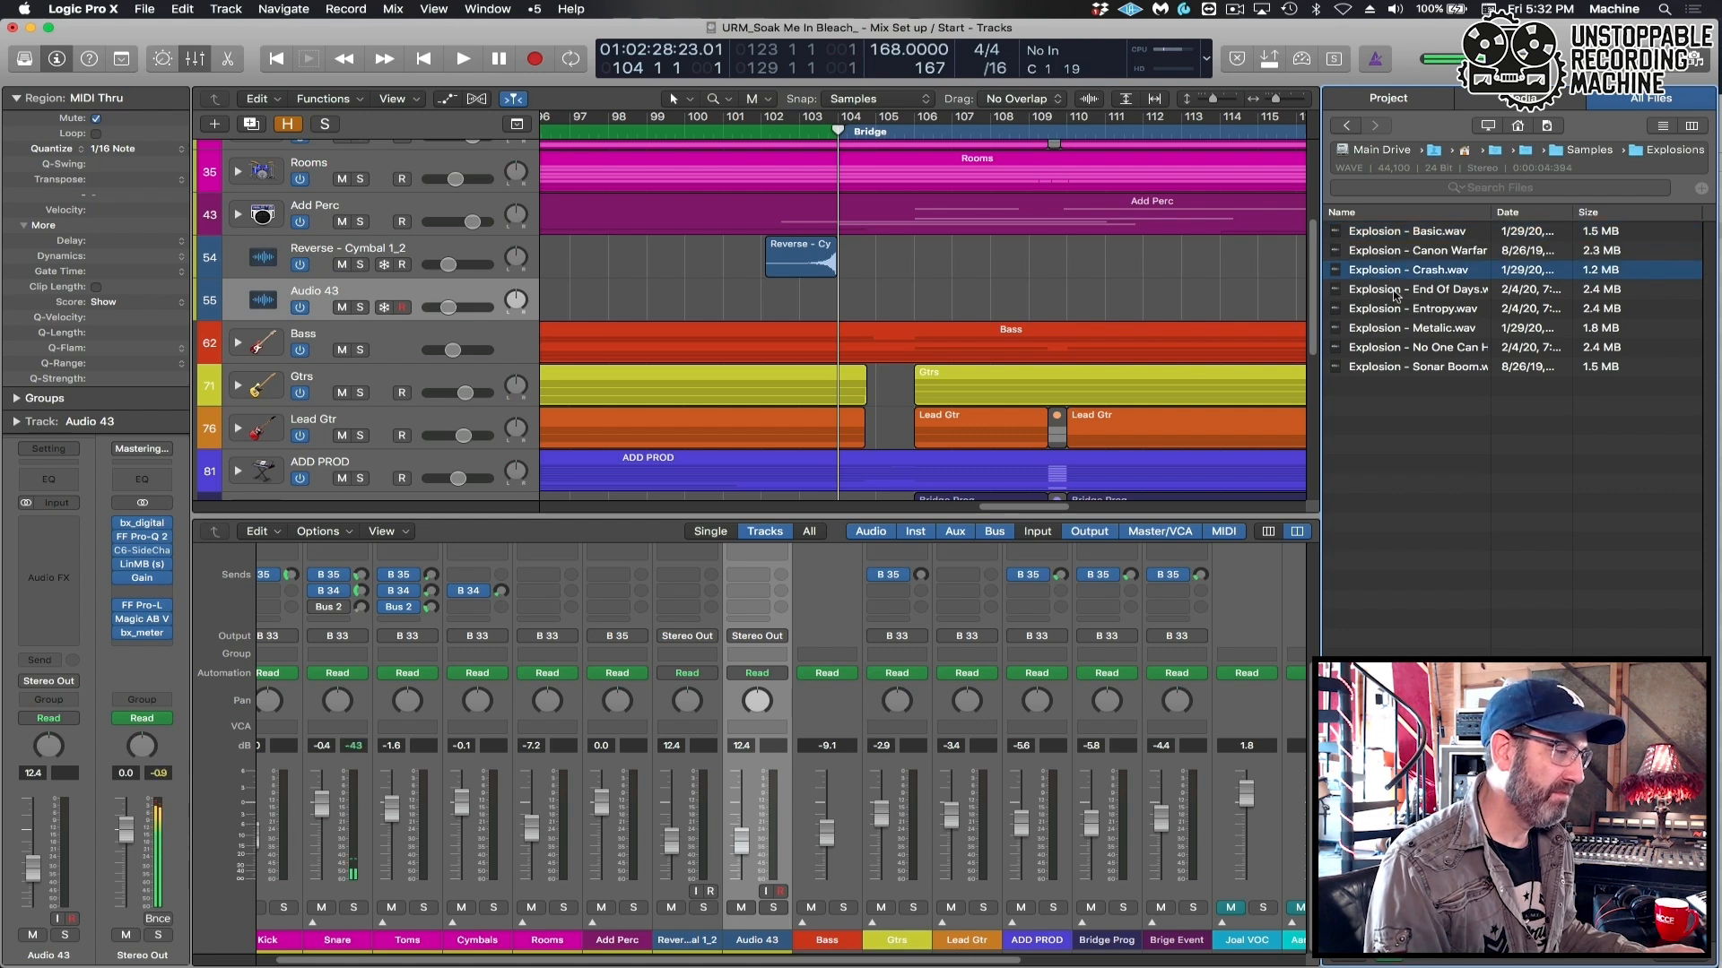
{"action": "left_click", "coordinate": [1392, 368]}
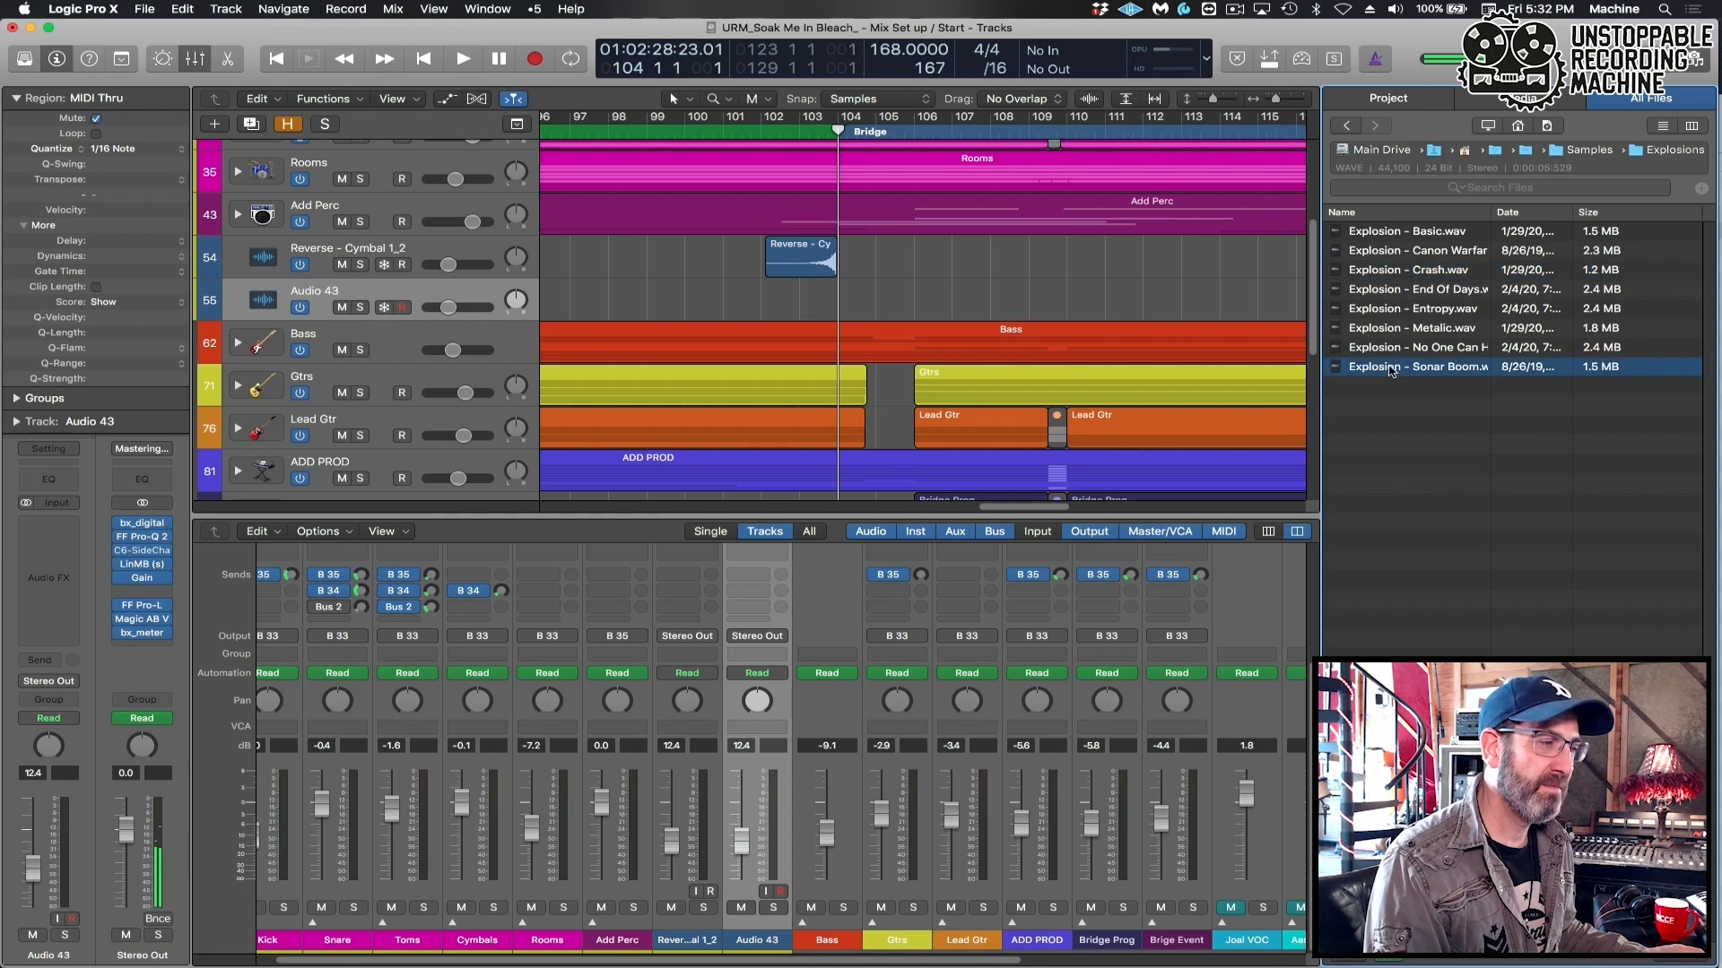
{"action": "left_click", "coordinate": [1369, 235]}
{"action": "left_click_drag", "start_coordinate": [1369, 235], "coordinate": [867, 308]}
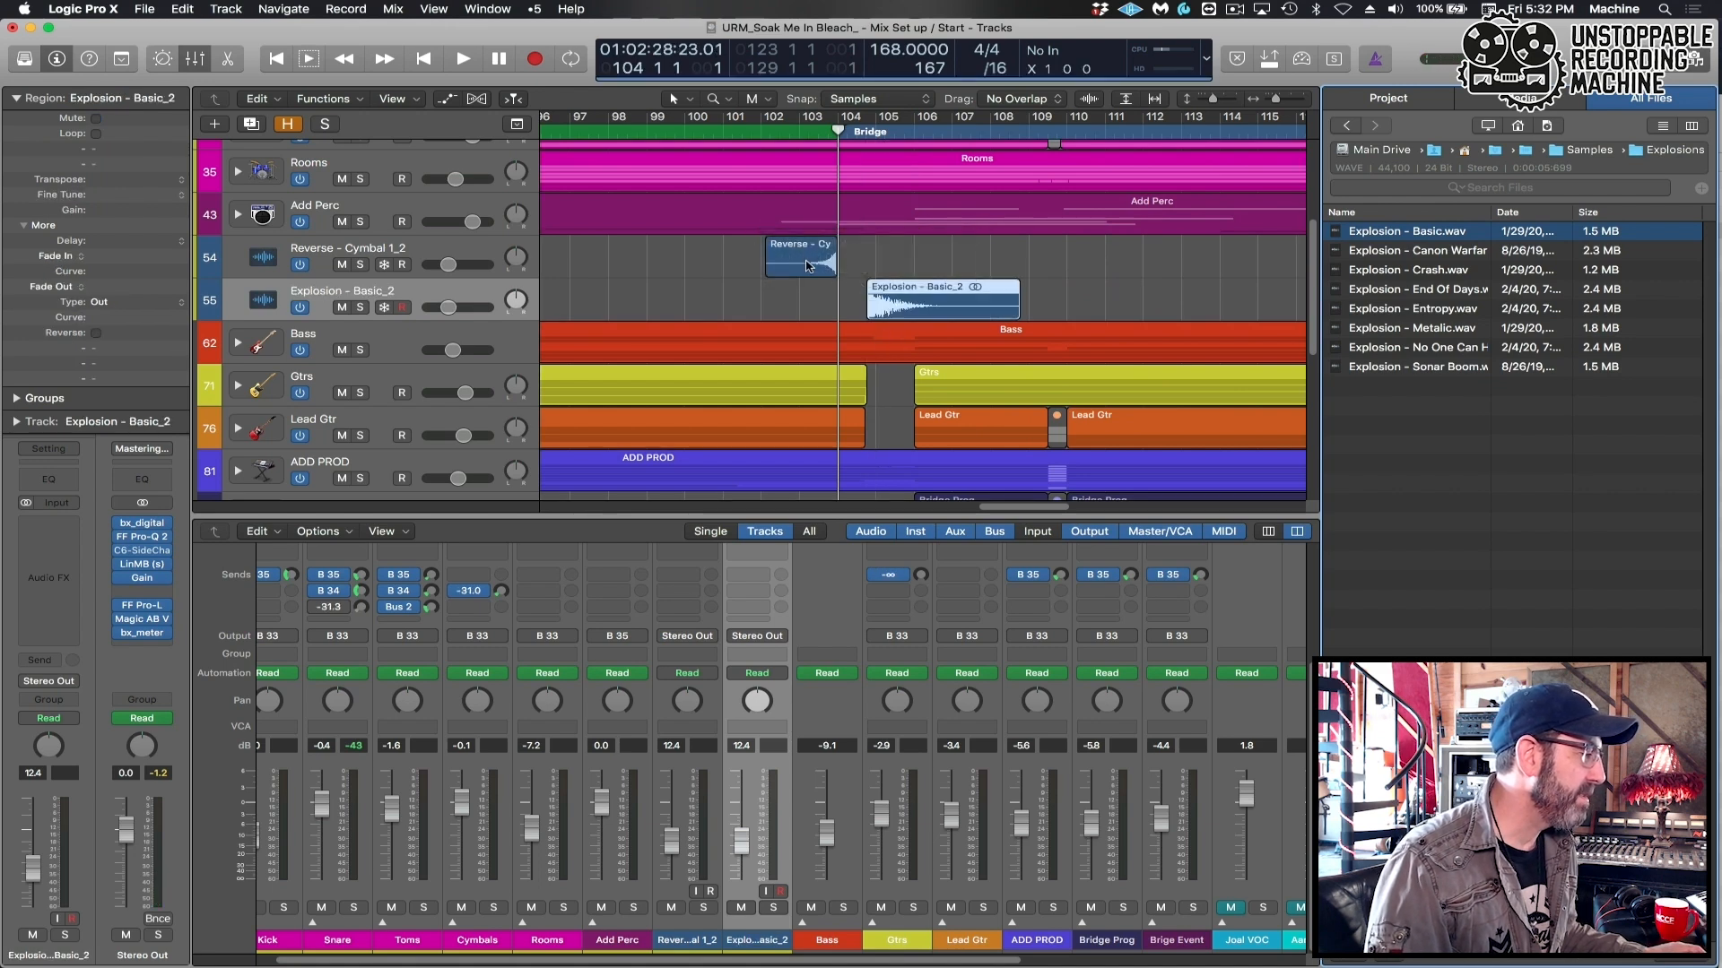
Play from bar 103 into the Bridge to check the timing leading up to the explosion region.
{"action": "left_click", "coordinate": [811, 128]}
{"action": "key", "text": "super+Right"}
{"action": "key", "text": "super+Right"}
{"action": "key", "text": "super+Right"}
{"action": "key", "text": "super+Right"}
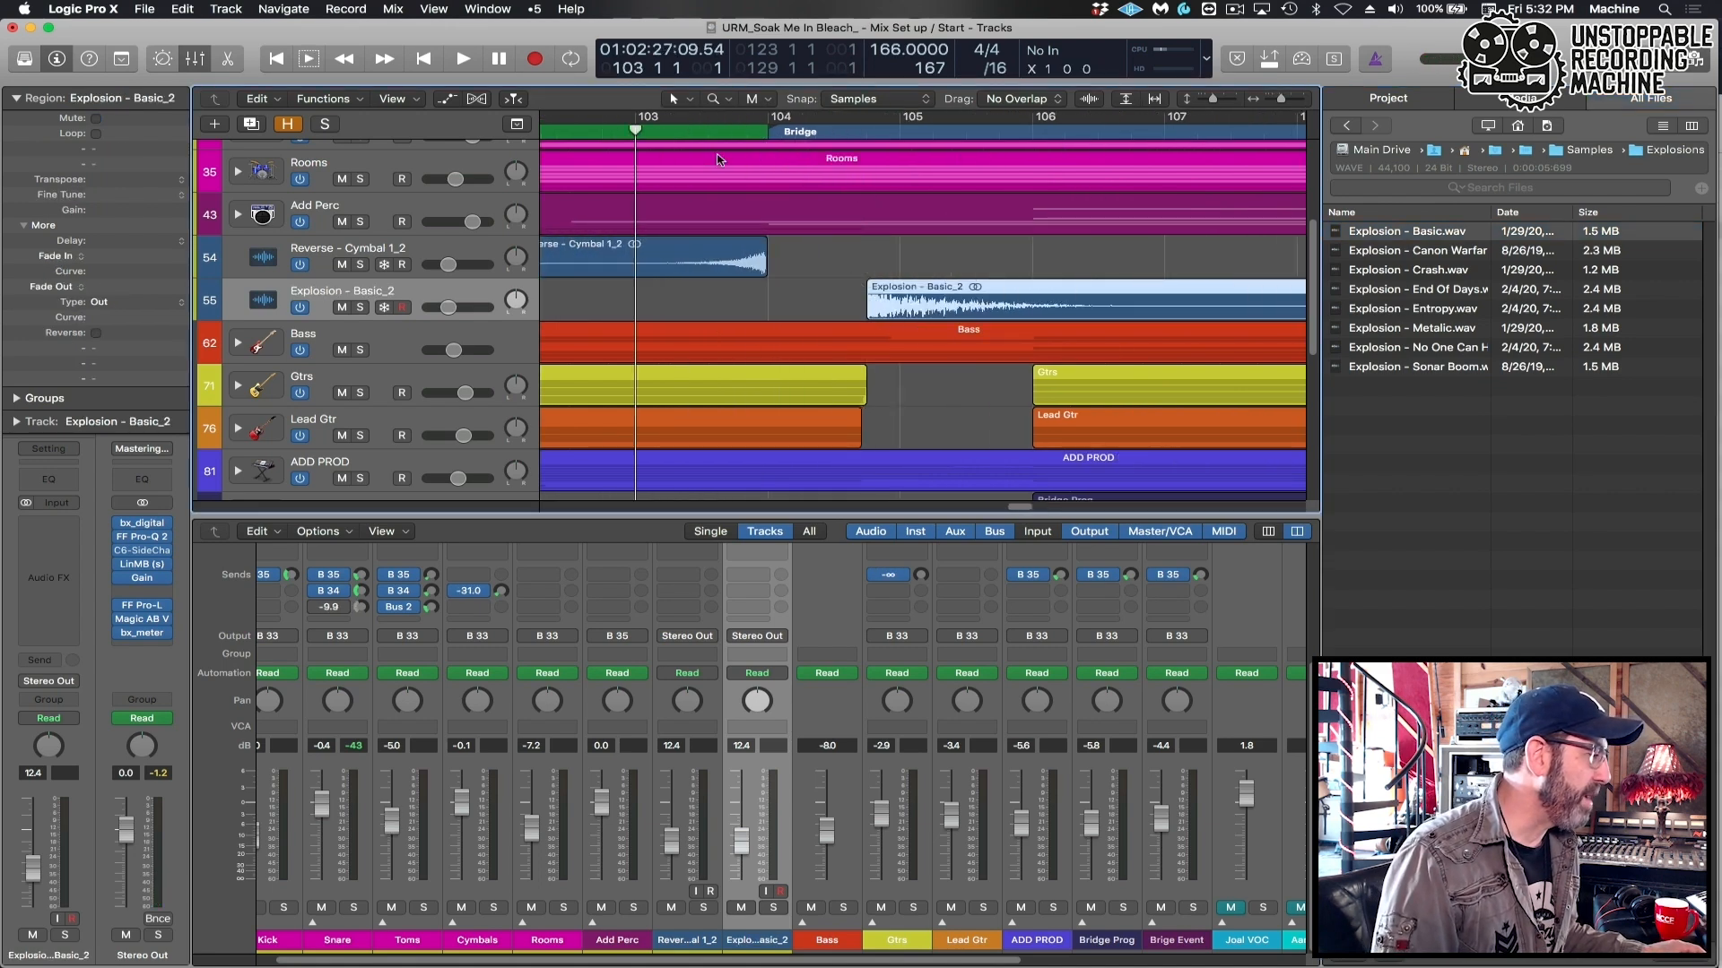
{"action": "key", "text": "space"}
{"action": "left_click", "coordinate": [784, 308]}
{"action": "key", "text": "space"}
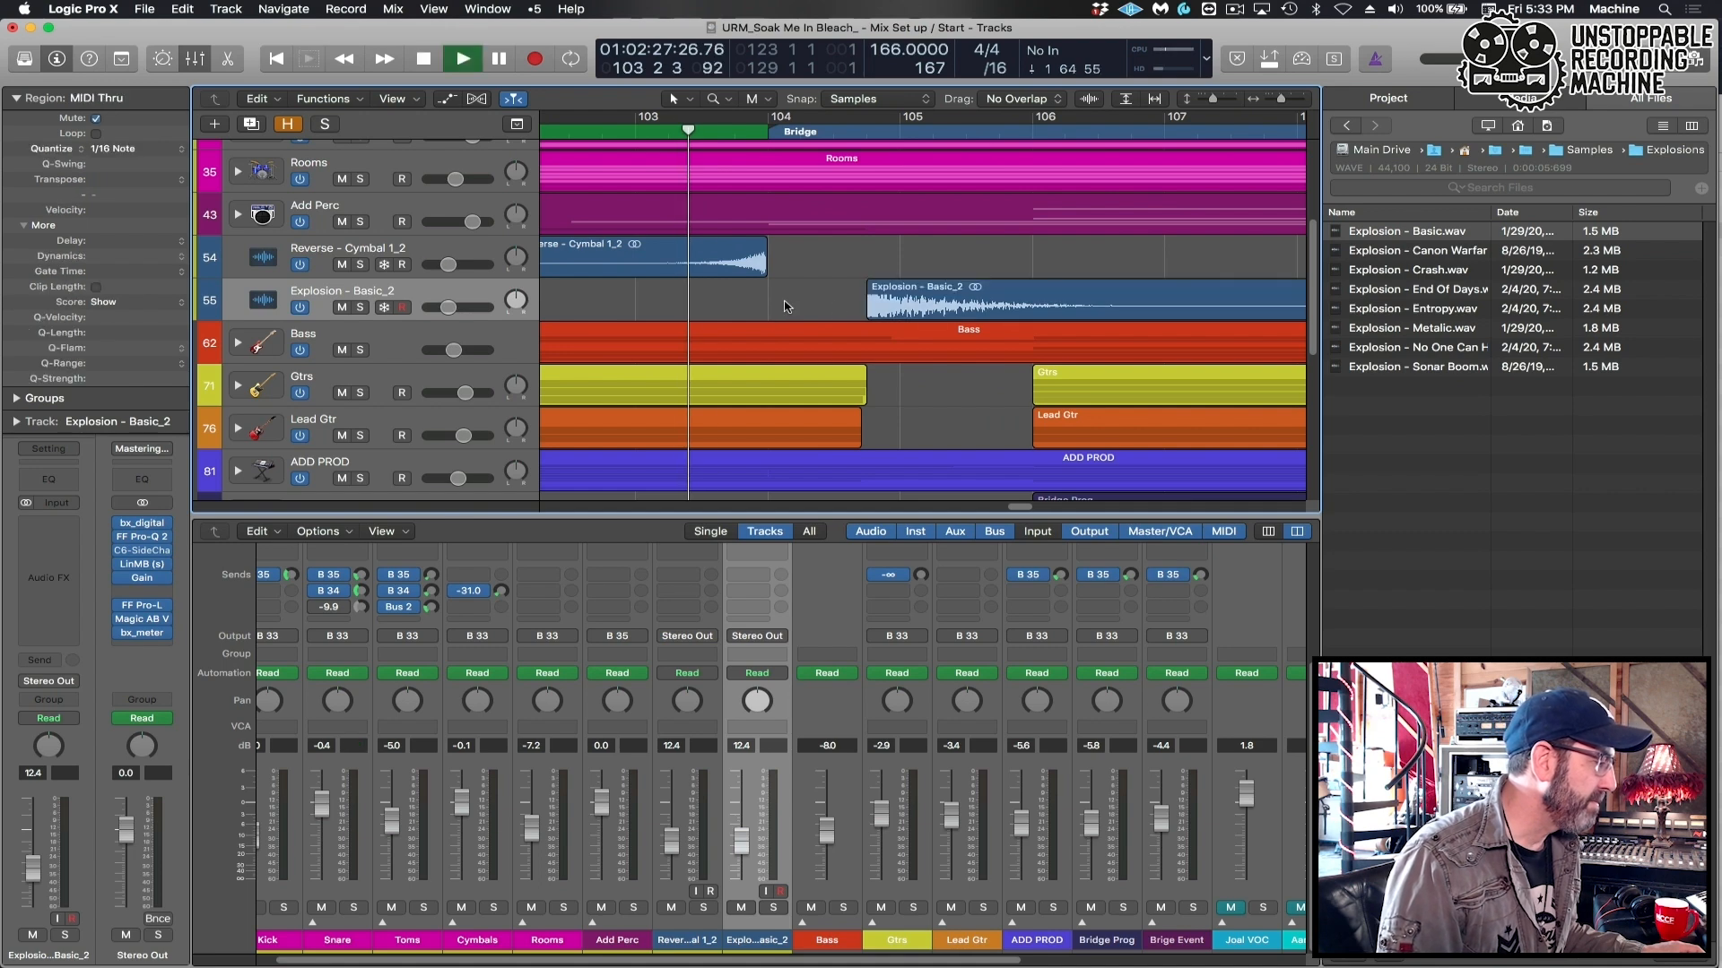
{"action": "key", "text": "space"}
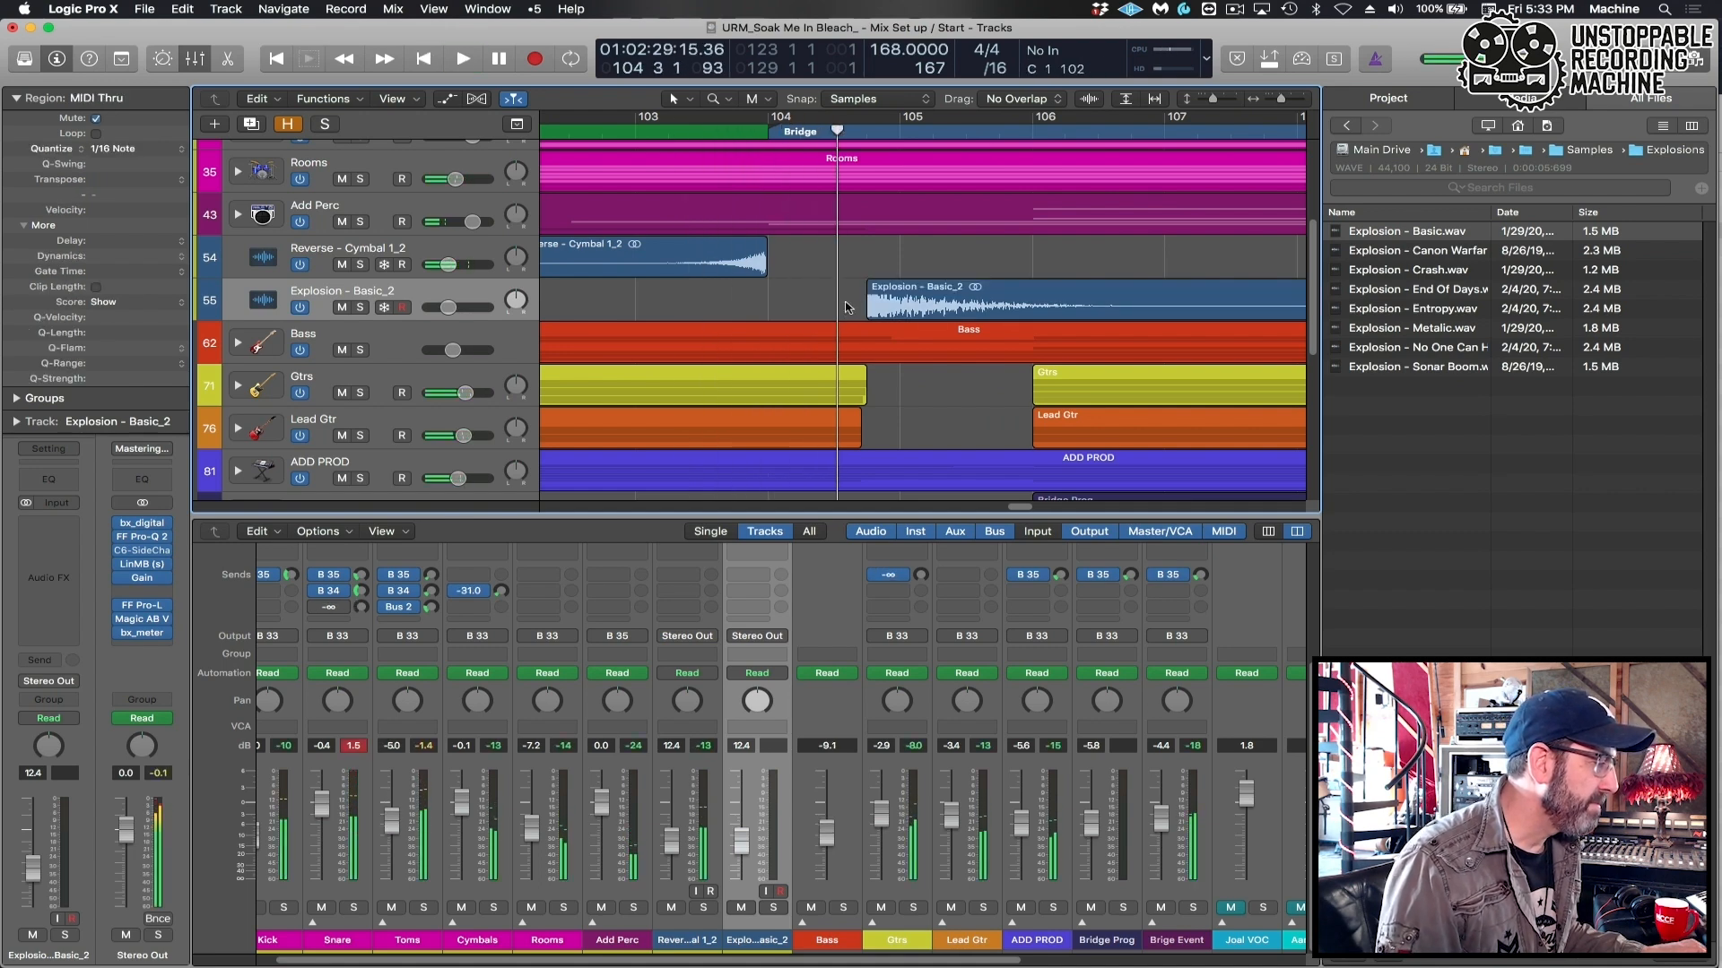
Continue playback past bar 105 with the explosion region muted to locate the guitars' re-entry.
{"action": "right_click", "coordinate": [910, 306]}
{"action": "left_click", "coordinate": [843, 146]}
{"action": "left_click", "coordinate": [809, 282]}
{"action": "key", "text": "space"}
{"action": "key", "text": "super+Right"}
{"action": "key", "text": "super+Right"}
{"action": "scroll", "coordinate": [966, 302], "scroll_direction": "right", "scroll_amount": 5}
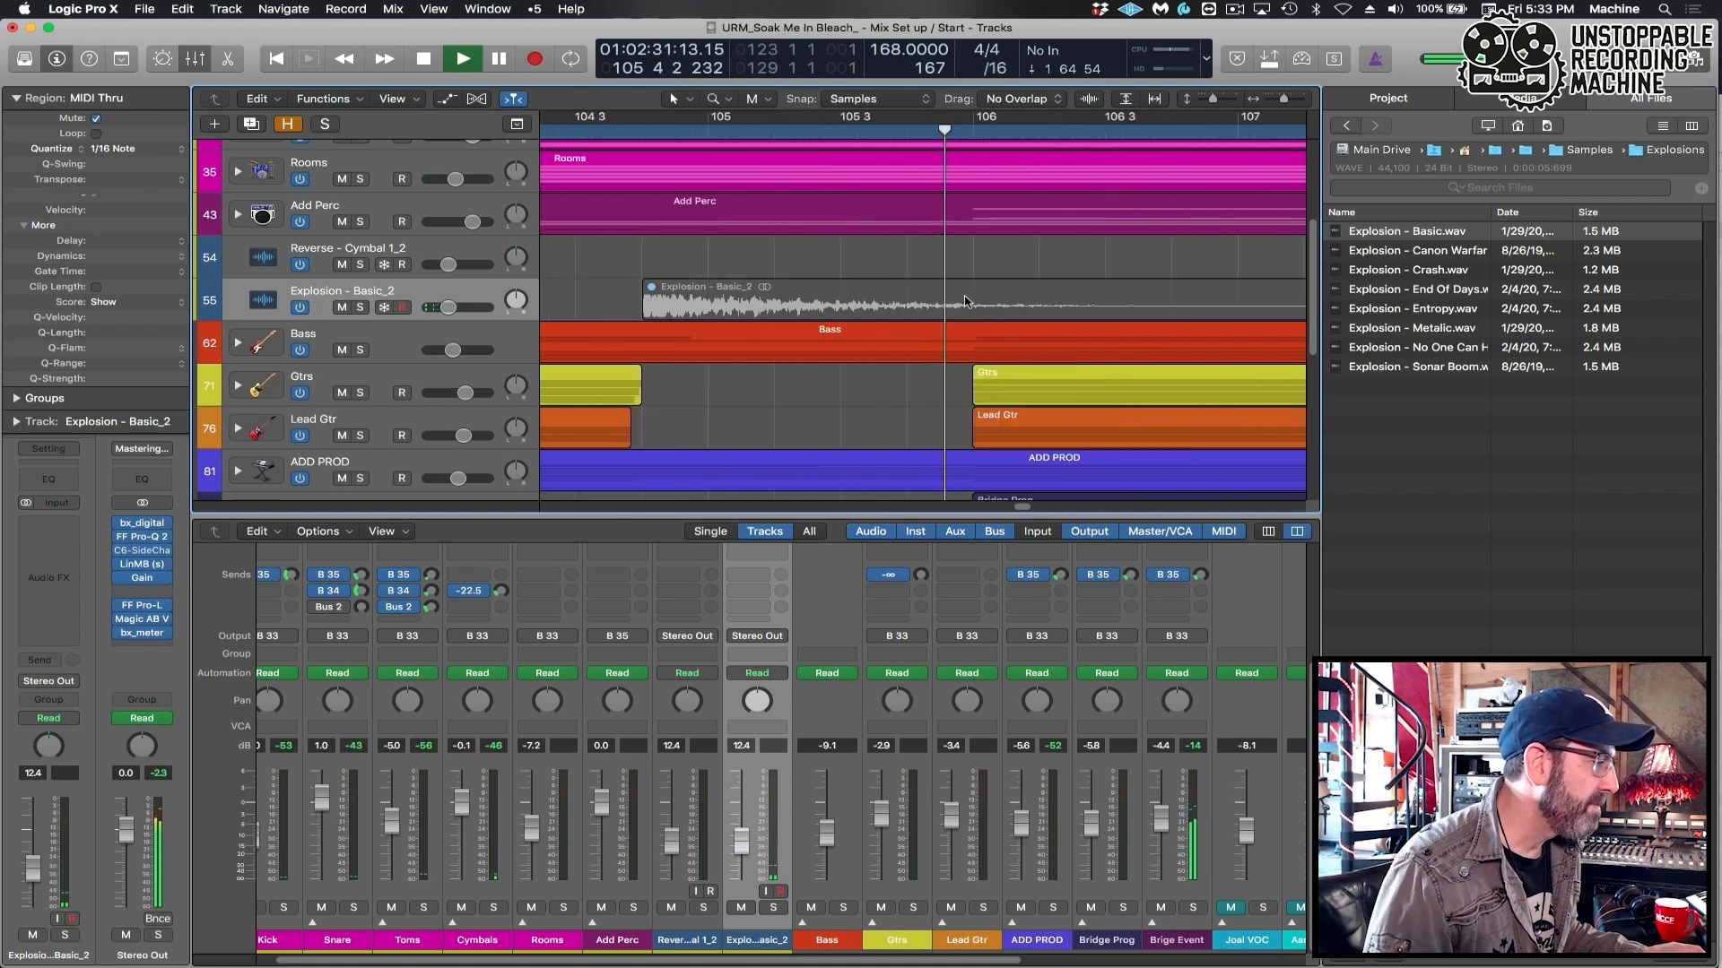
{"action": "key", "text": "space"}
Move the explosion region to start at bar 106 where the guitars re-enter, and unmute it.
{"action": "left_click_drag", "start_coordinate": [789, 305], "coordinate": [1080, 293]}
{"action": "key", "text": "super+Right"}
{"action": "left_click_drag", "start_coordinate": [952, 292], "coordinate": [971, 292]}
{"action": "key", "text": "ctrl+m"}
Play back the Bridge transition to hear the reverse cymbal and the repositioned explosion in the mix.
{"action": "key", "text": "super+Left"}
{"action": "key", "text": "super+Left"}
{"action": "key", "text": "super+Left"}
{"action": "left_click", "coordinate": [795, 132]}
{"action": "key", "text": "space"}
{"action": "key", "text": "super+Left"}
{"action": "key", "text": "super+Left"}
{"action": "key", "text": "super+Left"}
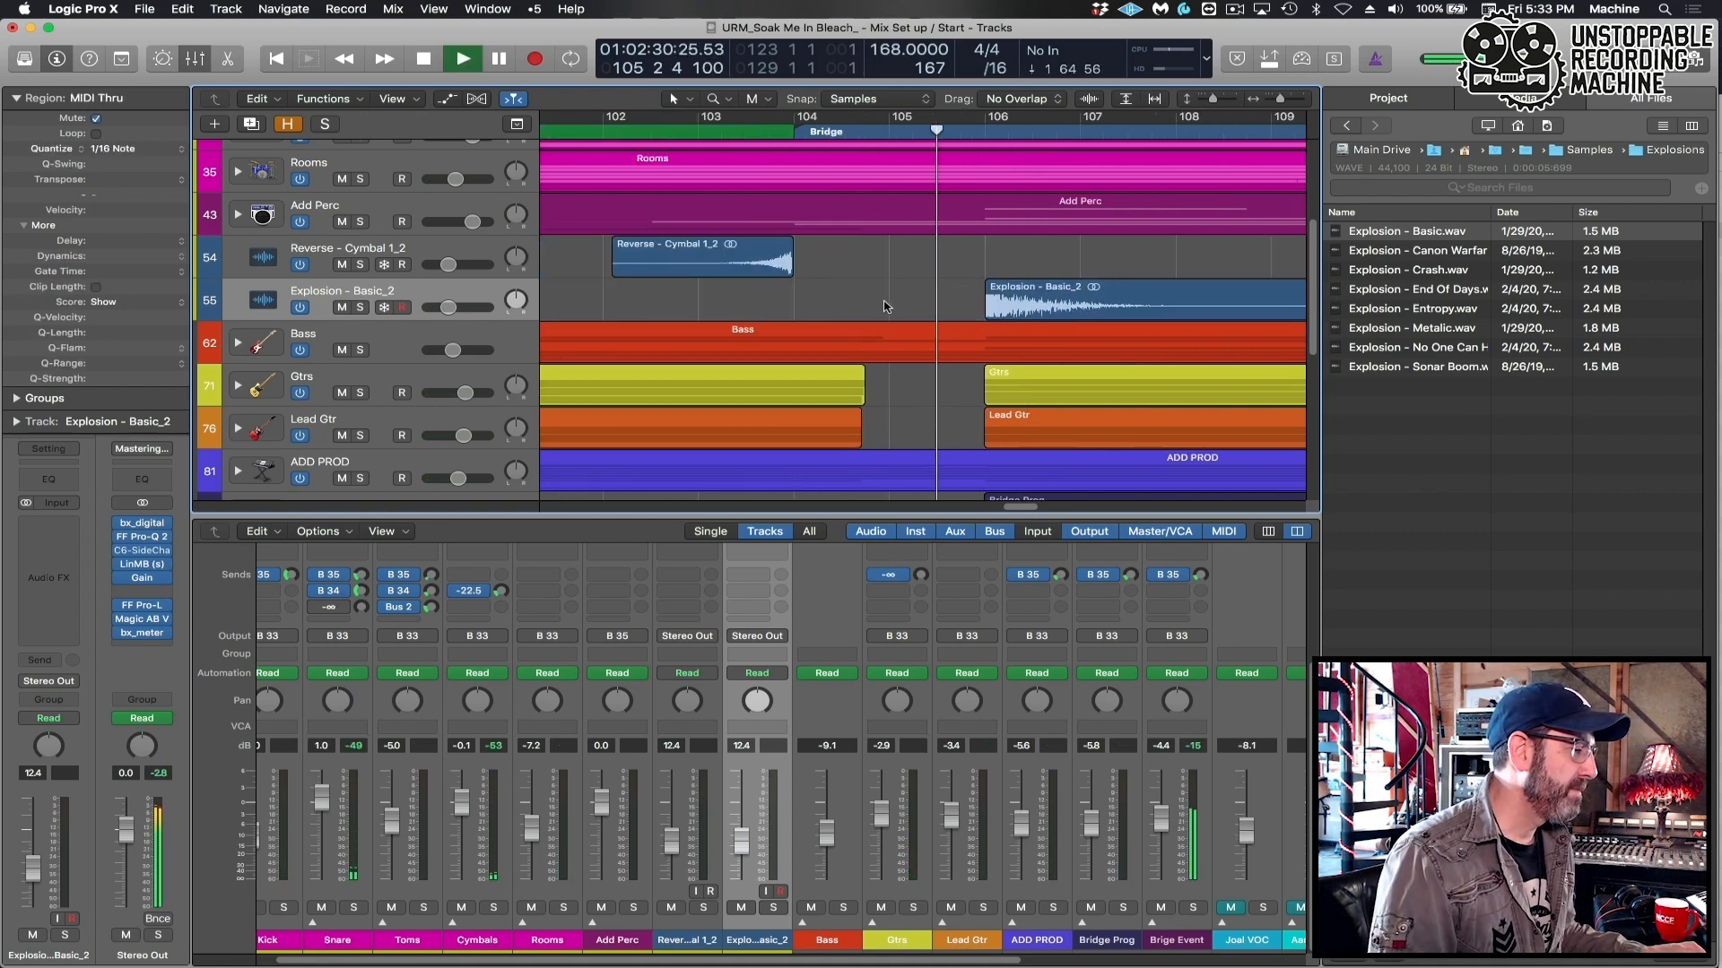
{"action": "scroll", "coordinate": [879, 307], "scroll_direction": "down", "scroll_amount": 1}
{"action": "key", "text": "super+Up"}
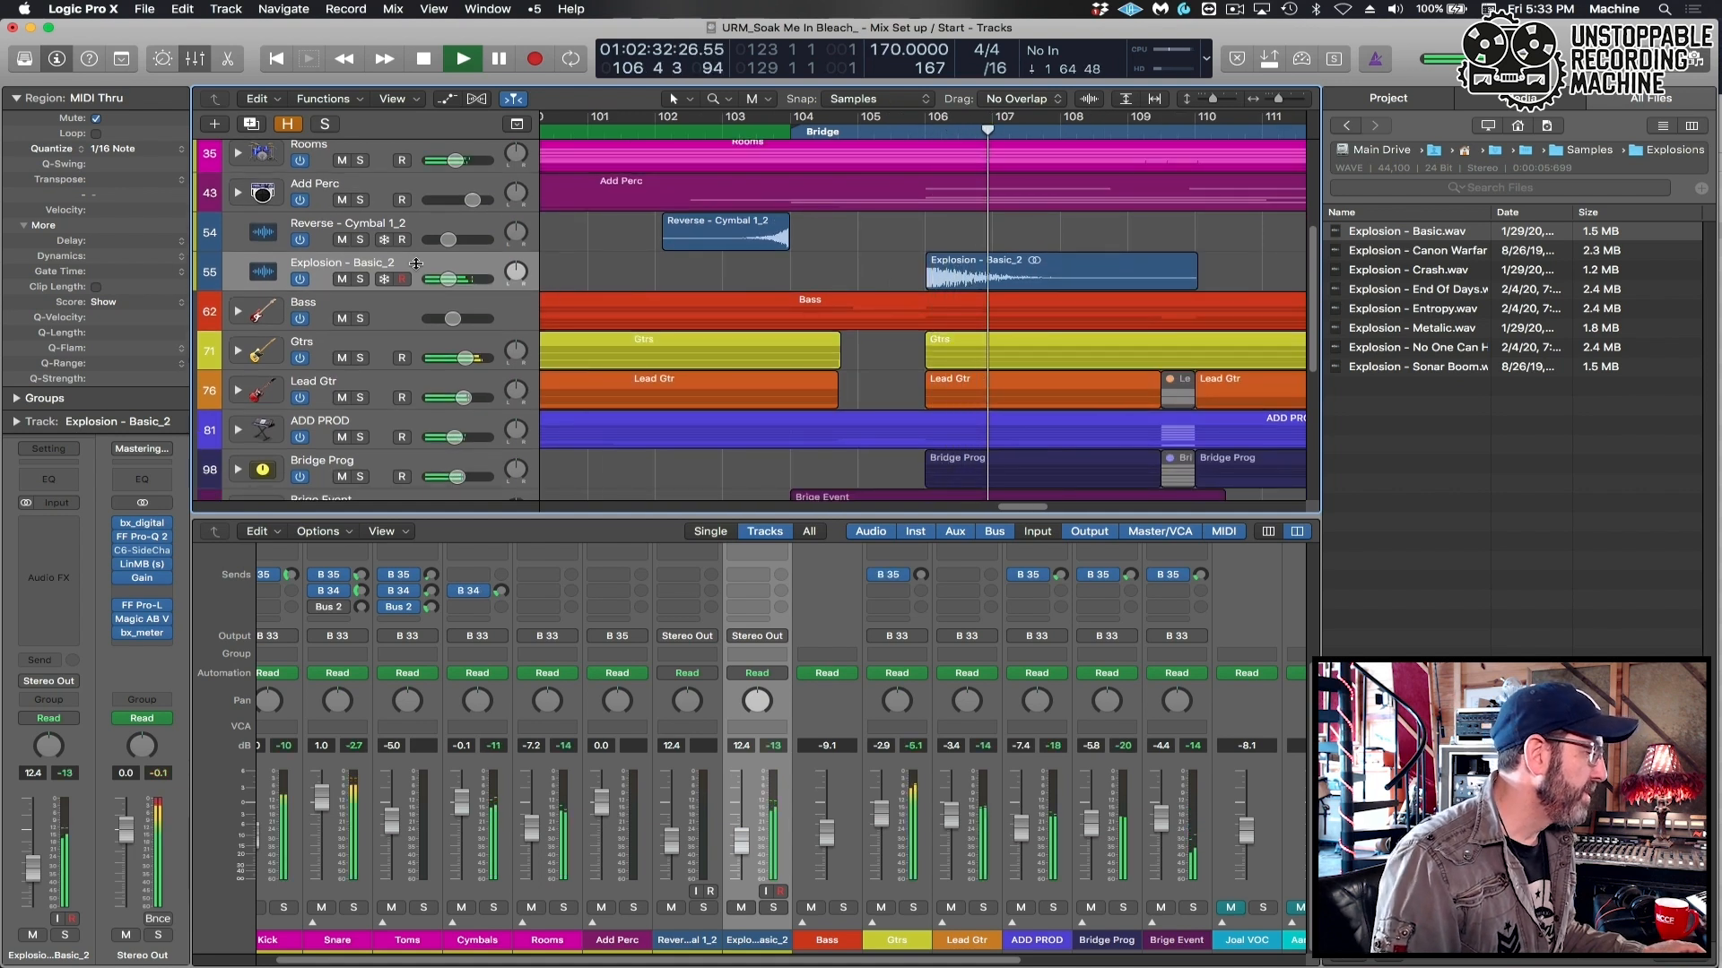
{"action": "key", "text": "space"}
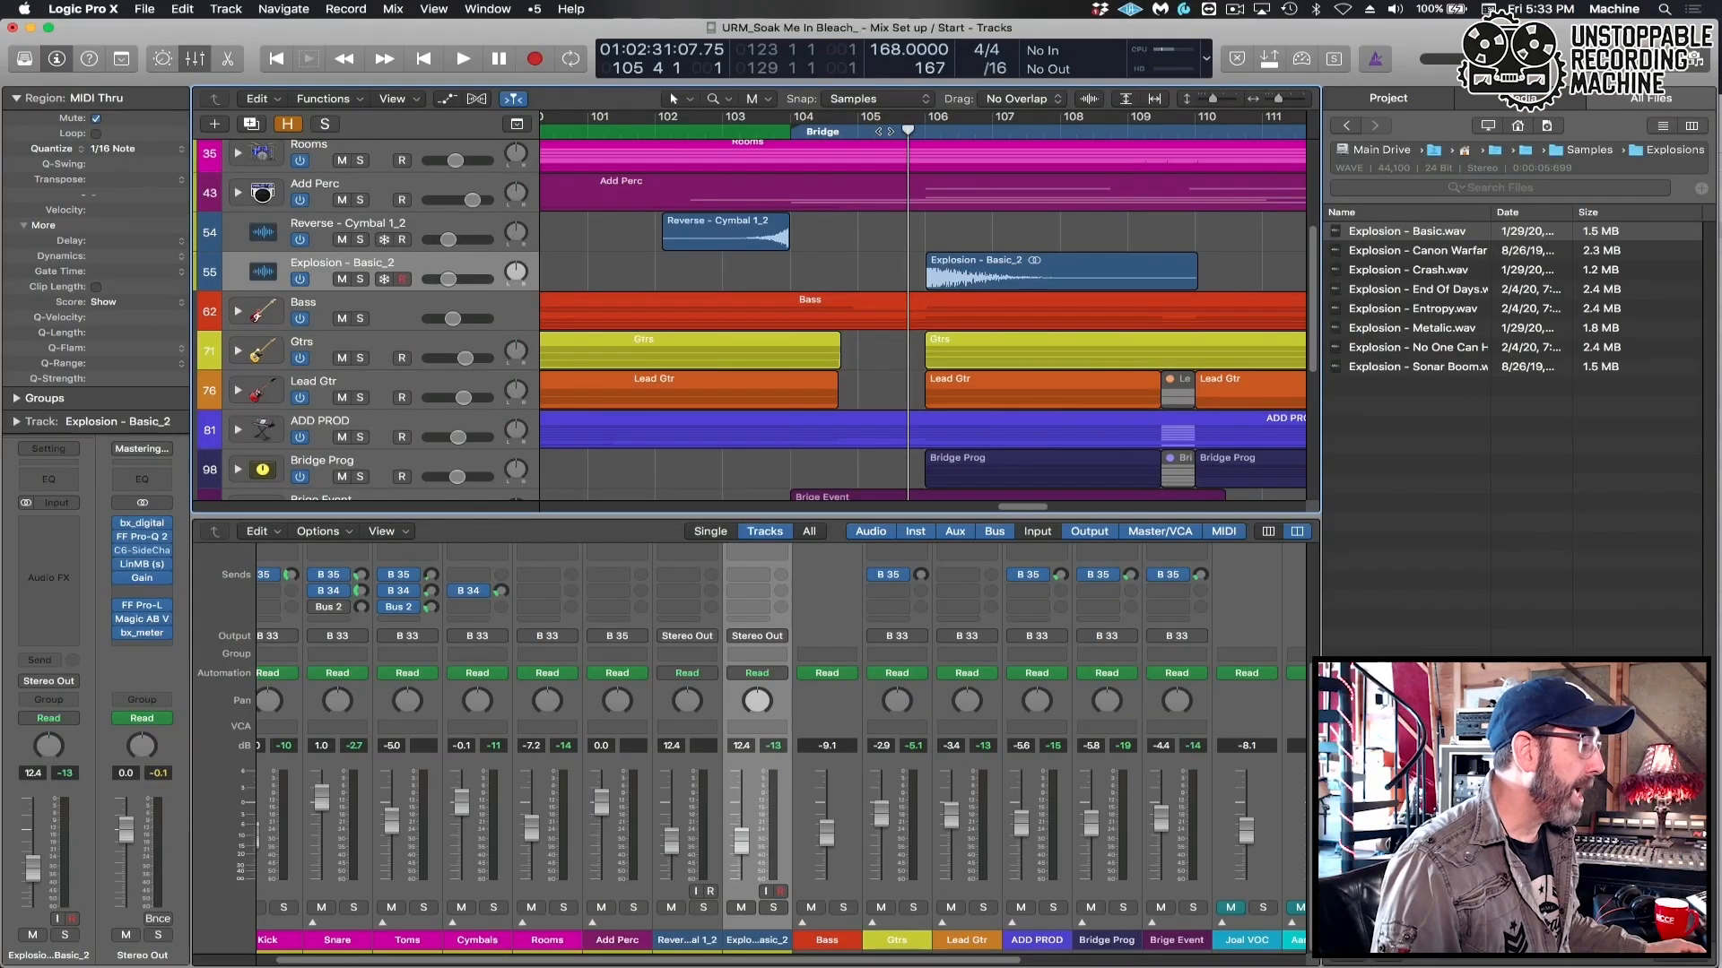
Insert a Single Band EQ on the Explosion - Basic_2 track.
{"action": "key", "text": "comma"}
{"action": "left_click", "coordinate": [261, 273]}
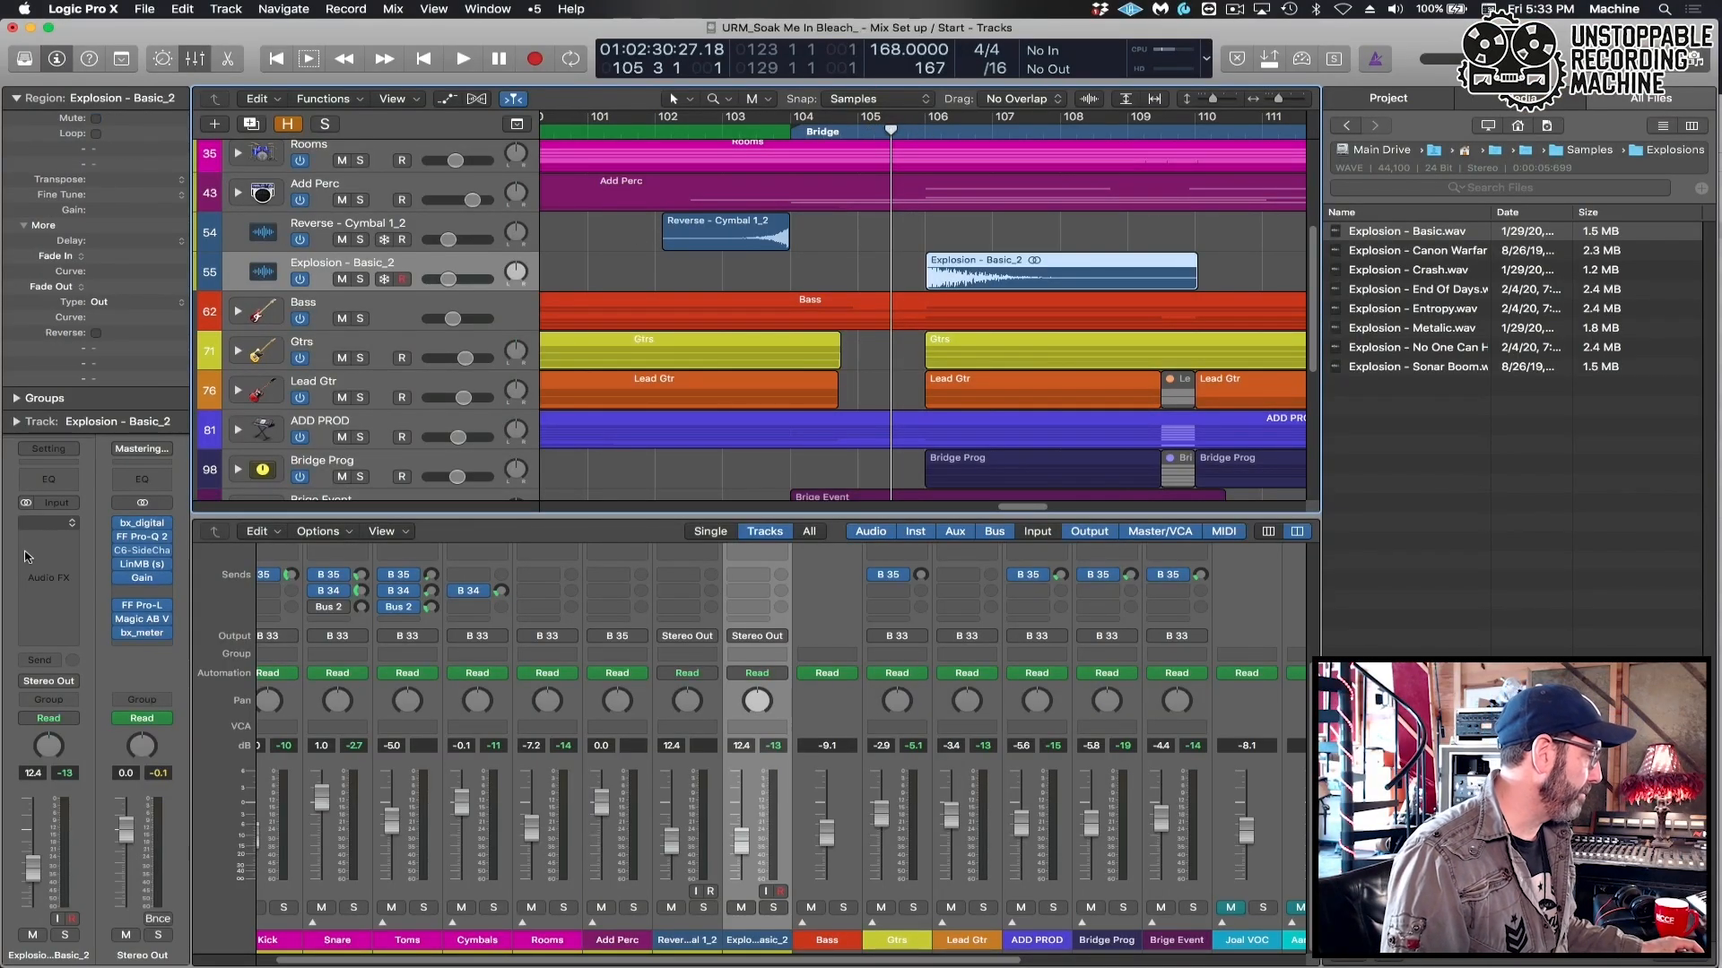
{"action": "left_click", "coordinate": [42, 525]}
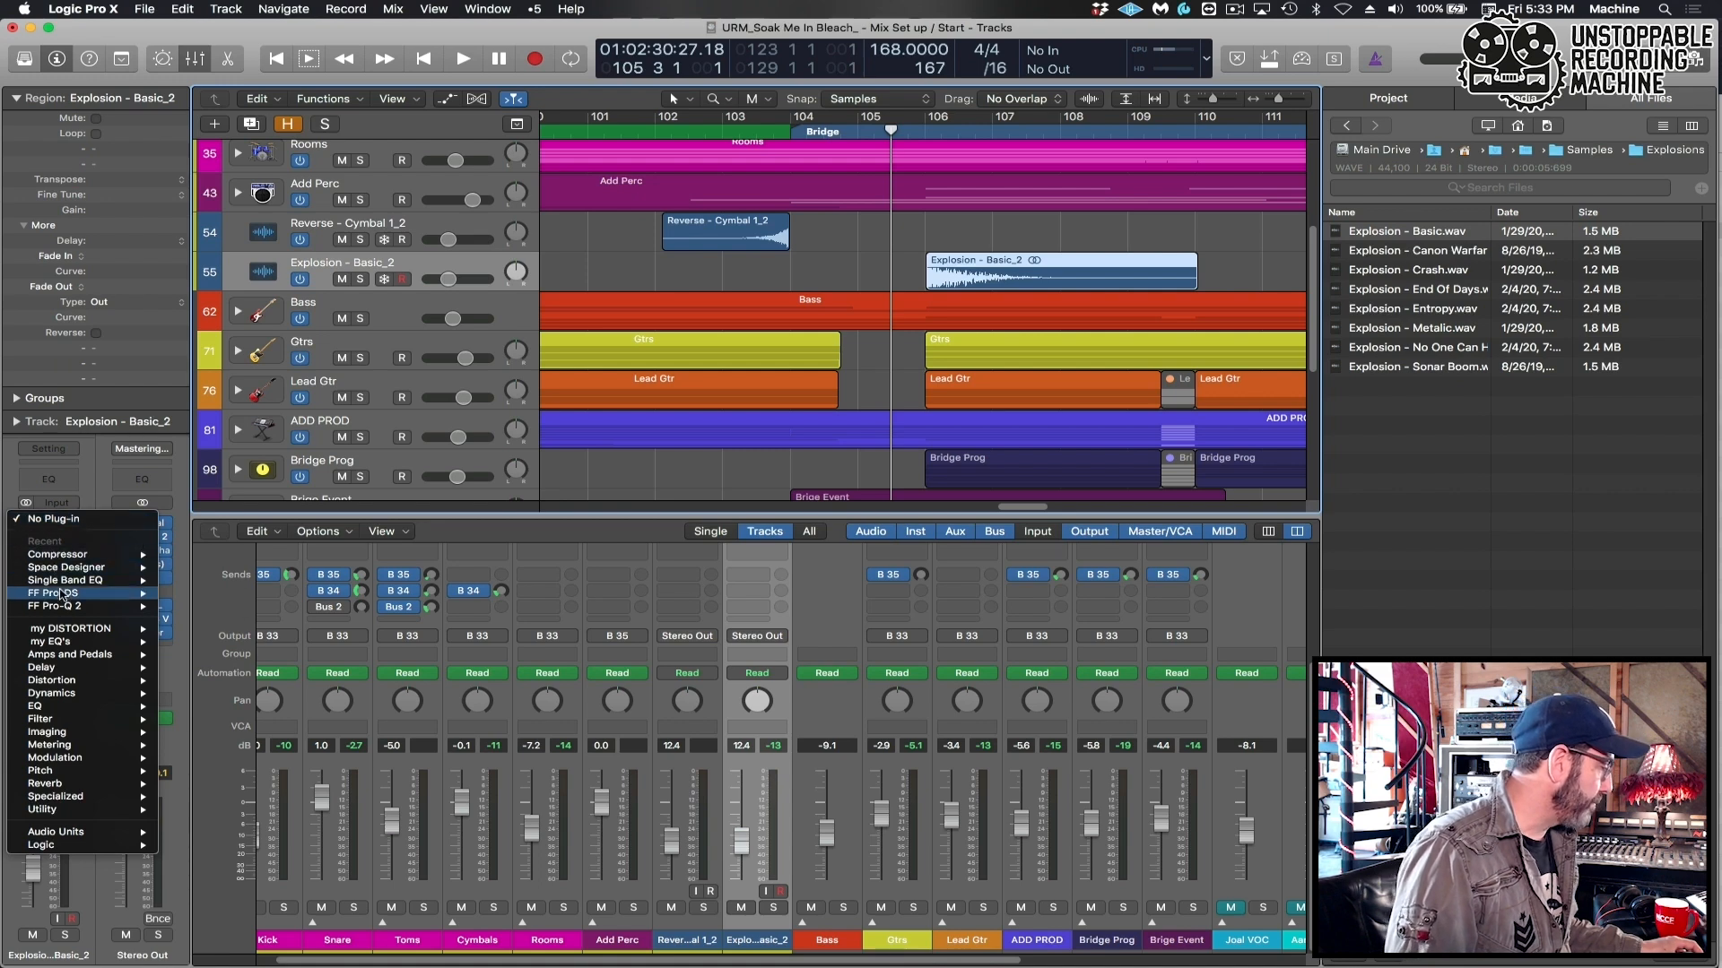
{"action": "mouse_move", "coordinate": [62, 582]}
{"action": "left_click", "coordinate": [189, 581]}
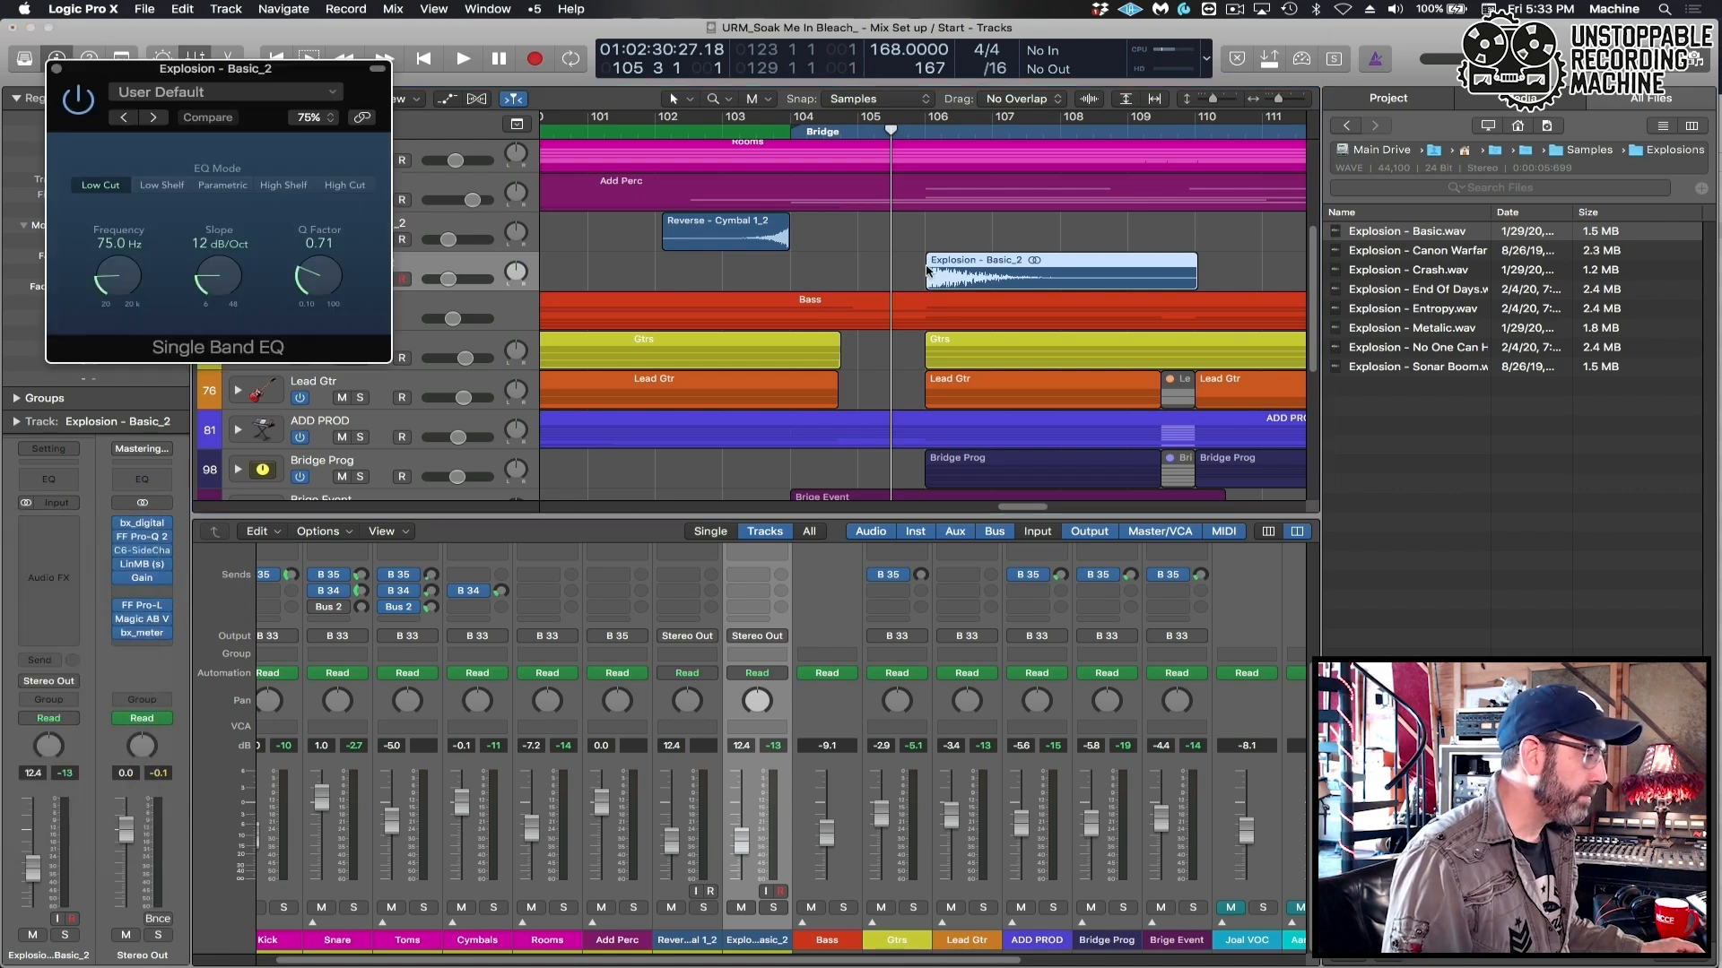
Solo the explosion region and raise the EQ's low-cut frequency to 870 Hz while it plays.
{"action": "key", "text": "s"}
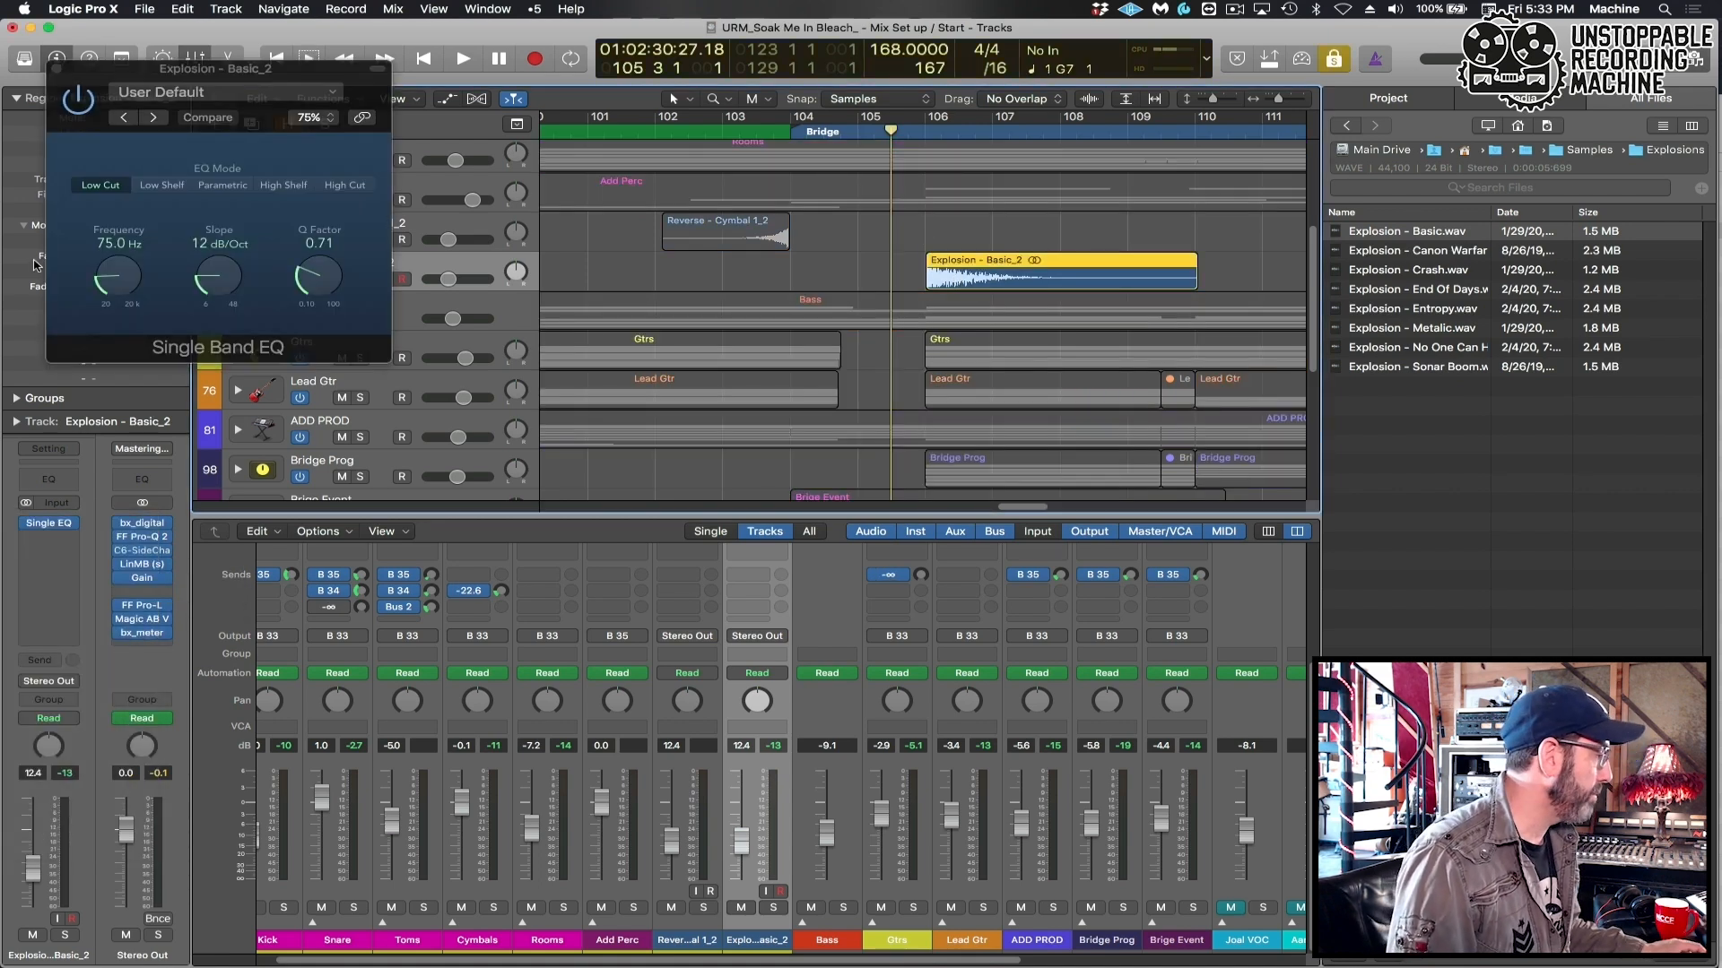
{"action": "key", "text": "space"}
{"action": "left_click_drag", "start_coordinate": [136, 294], "coordinate": [131, 193]}
{"action": "key", "text": "space"}
{"action": "left_click", "coordinate": [911, 134]}
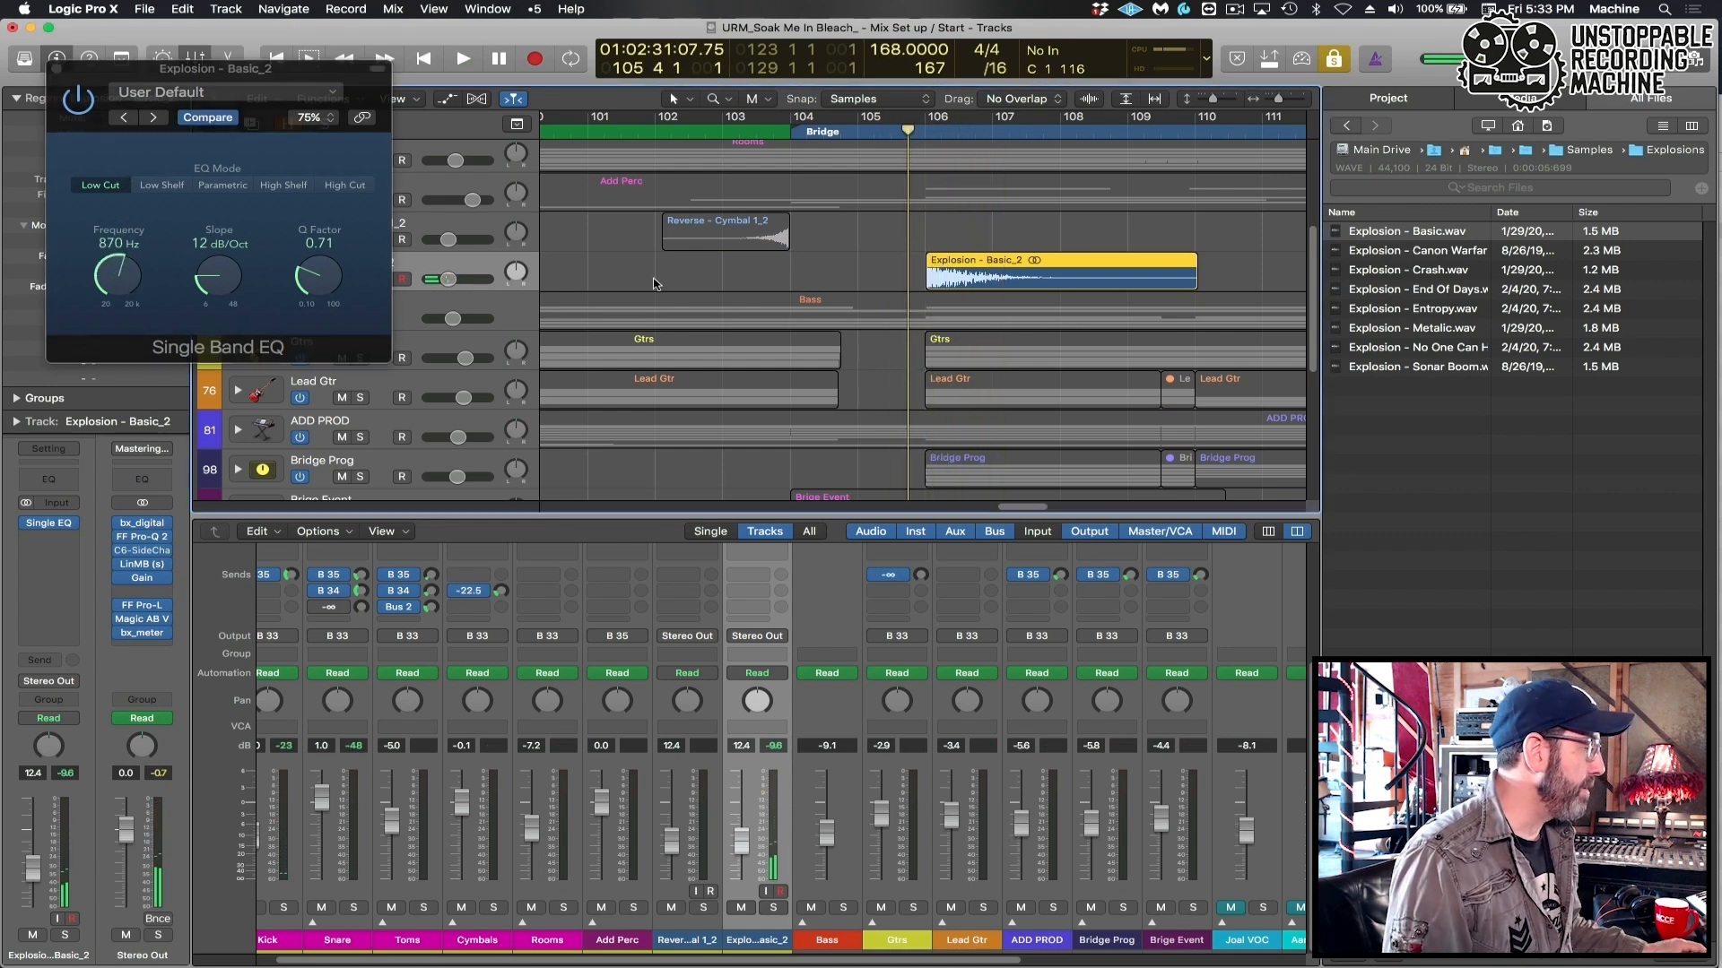
Lower the explosion EQ's low-cut frequency to 148 Hz, play the soloed sample, and close the EQ.
{"action": "left_click_drag", "start_coordinate": [123, 287], "coordinate": [130, 280]}
{"action": "left_click_drag", "start_coordinate": [167, 72], "coordinate": [381, 82]}
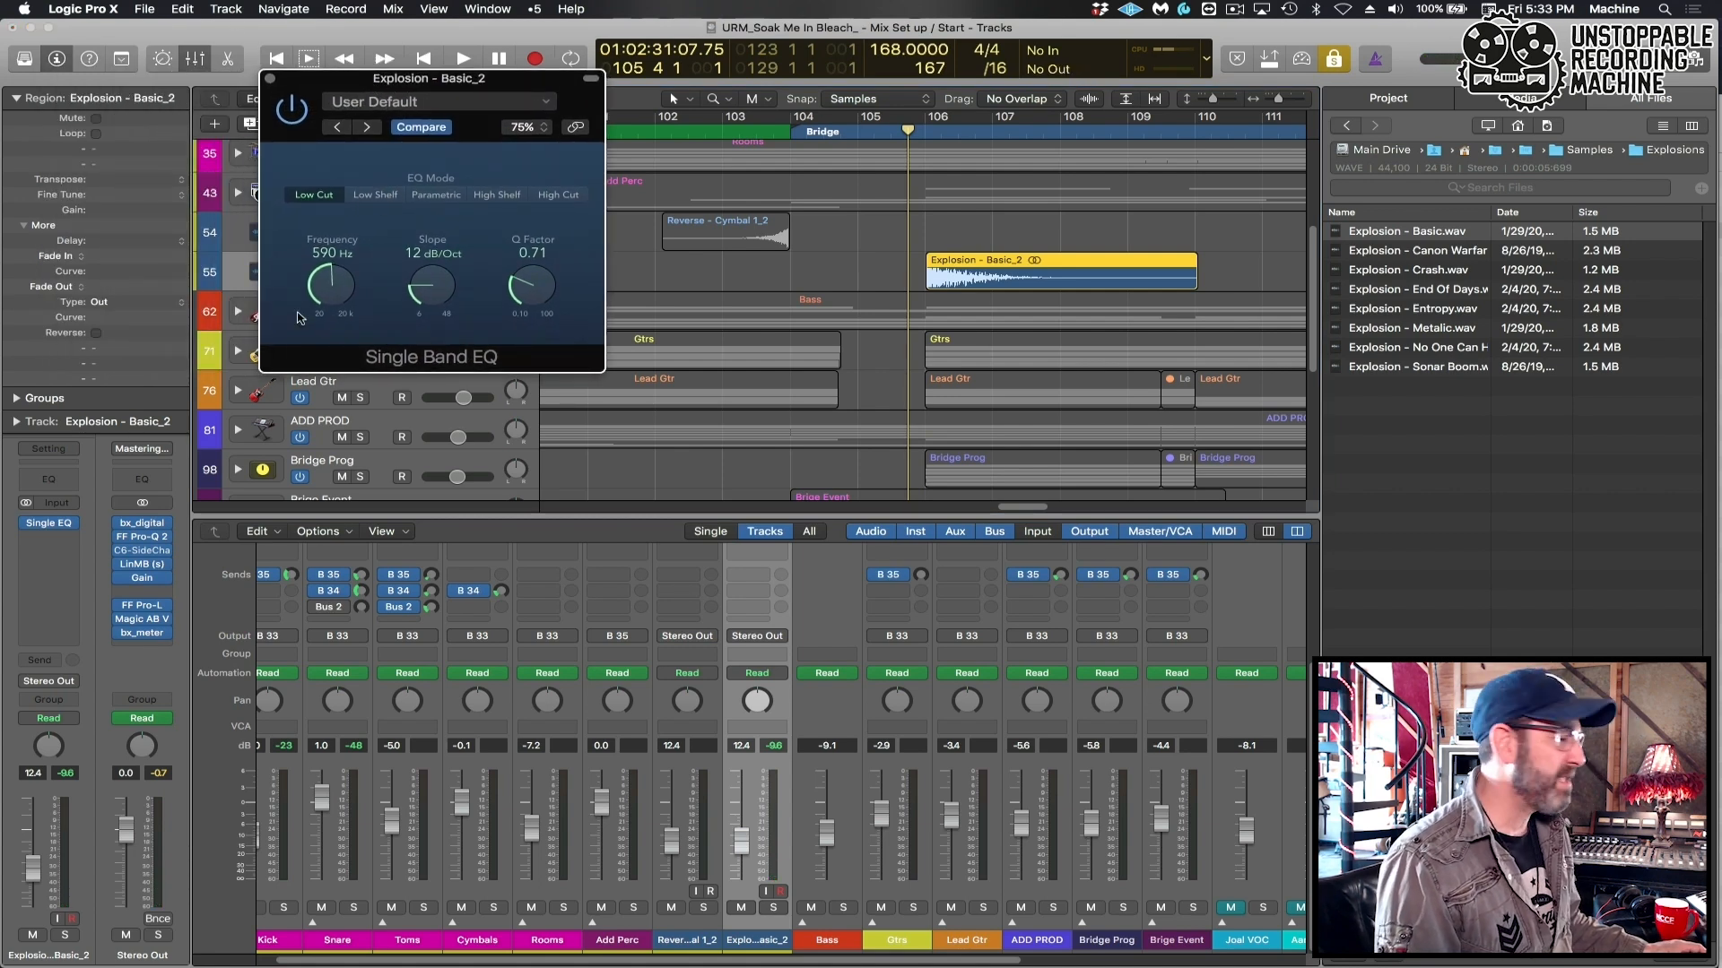
{"action": "left_click", "coordinate": [891, 132]}
{"action": "mouse_move", "coordinate": [327, 288]}
{"action": "left_mouse_down"}
{"action": "mouse_move", "coordinate": [324, 313]}
{"action": "mouse_move", "coordinate": [322, 285]}
{"action": "left_mouse_up"}
{"action": "key", "text": "space"}
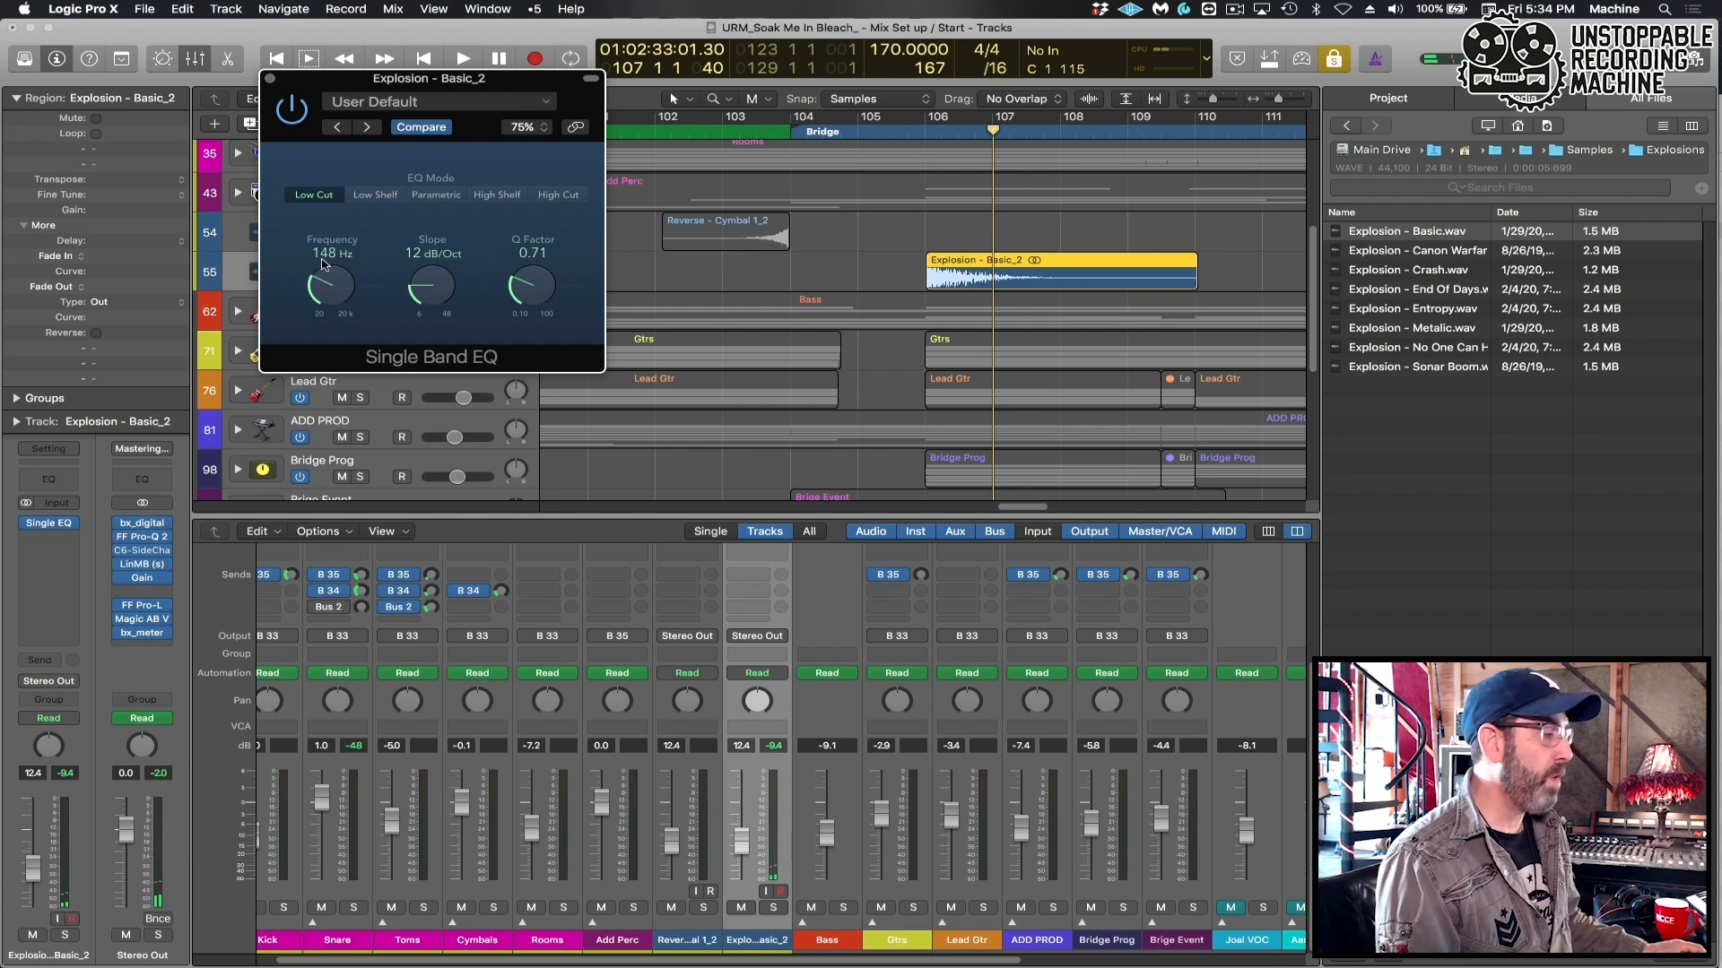
{"action": "left_click", "coordinate": [270, 80]}
{"action": "left_click", "coordinate": [874, 266]}
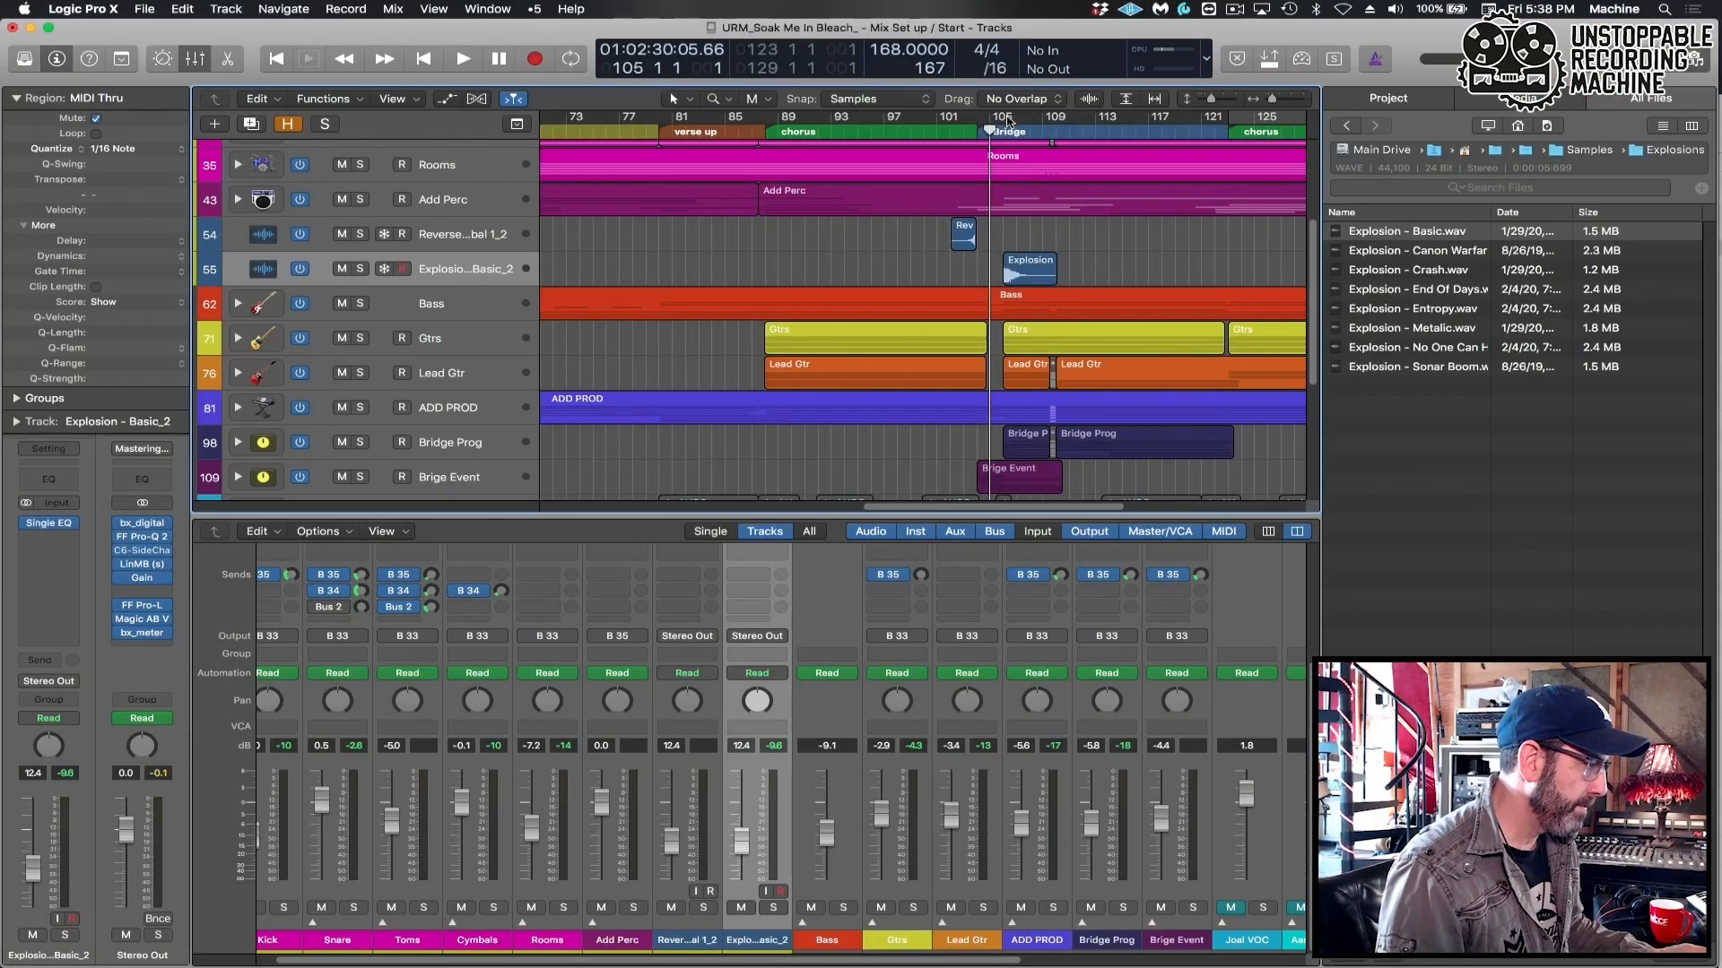
Set a cycle range from bar 105 to bar 112 around the explosion and start looped playback.
{"action": "left_click_drag", "start_coordinate": [1000, 118], "coordinate": [1090, 118]}
{"action": "key", "text": "super+Right"}
{"action": "key", "text": "super+Right"}
{"action": "key", "text": "space"}
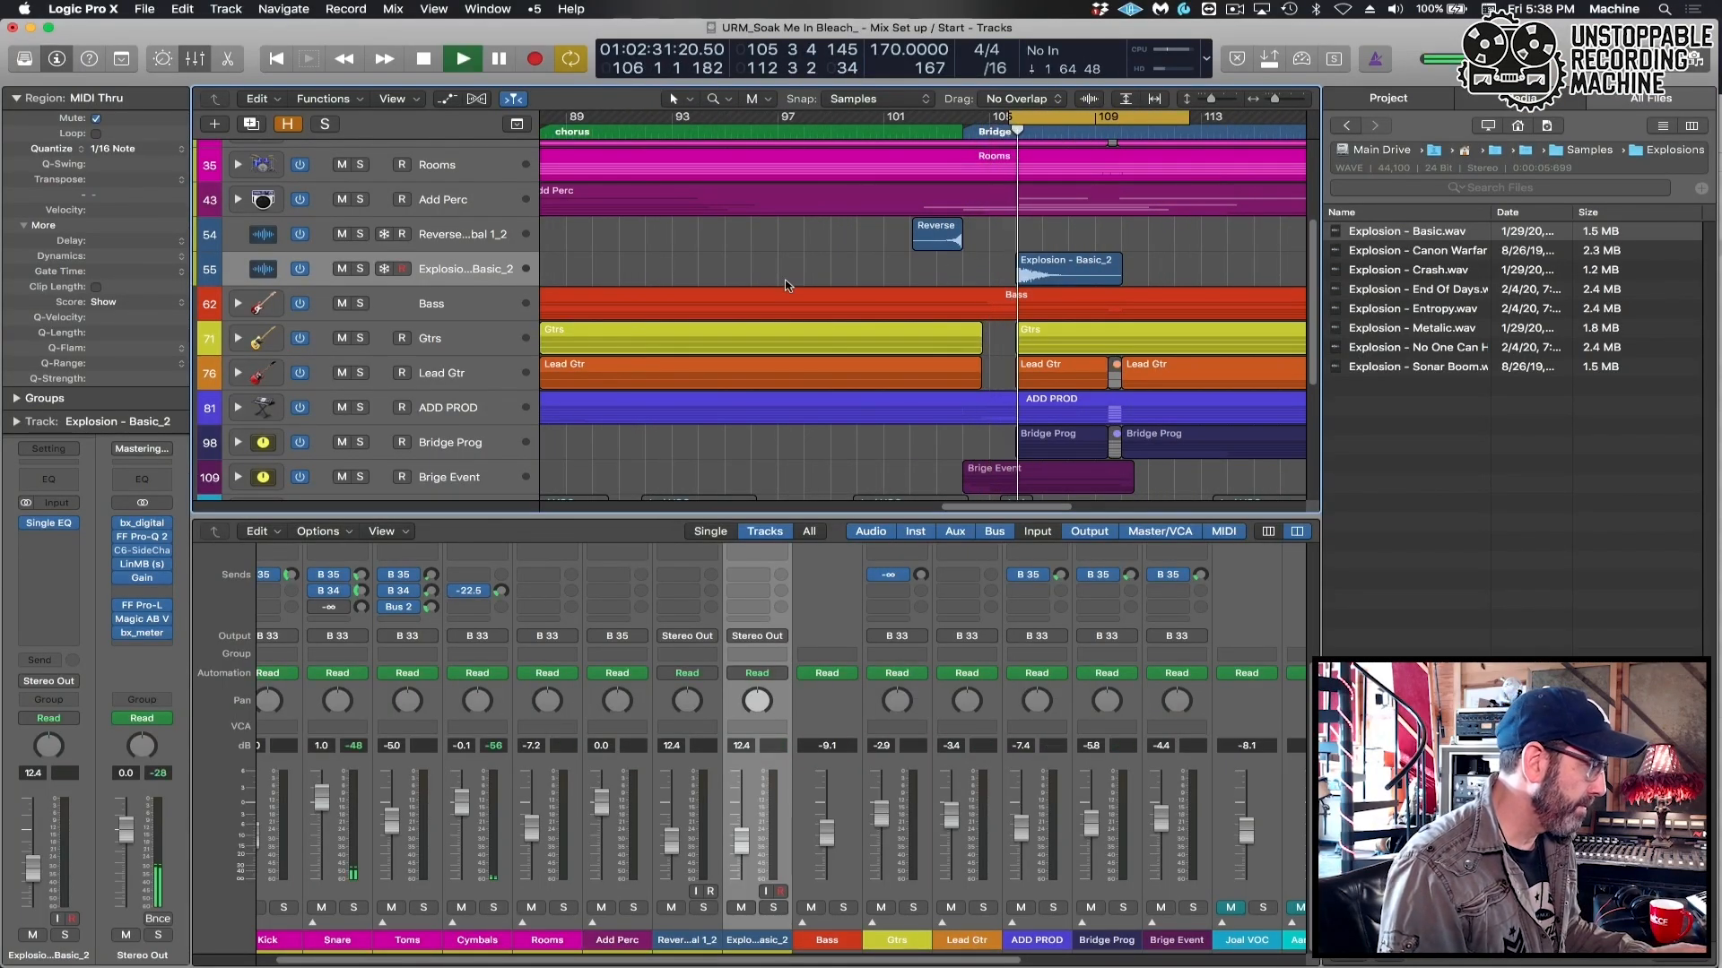
Raise the explosion track's level to -2.5 dB while the Bridge loop plays.
{"action": "left_click", "coordinate": [456, 274]}
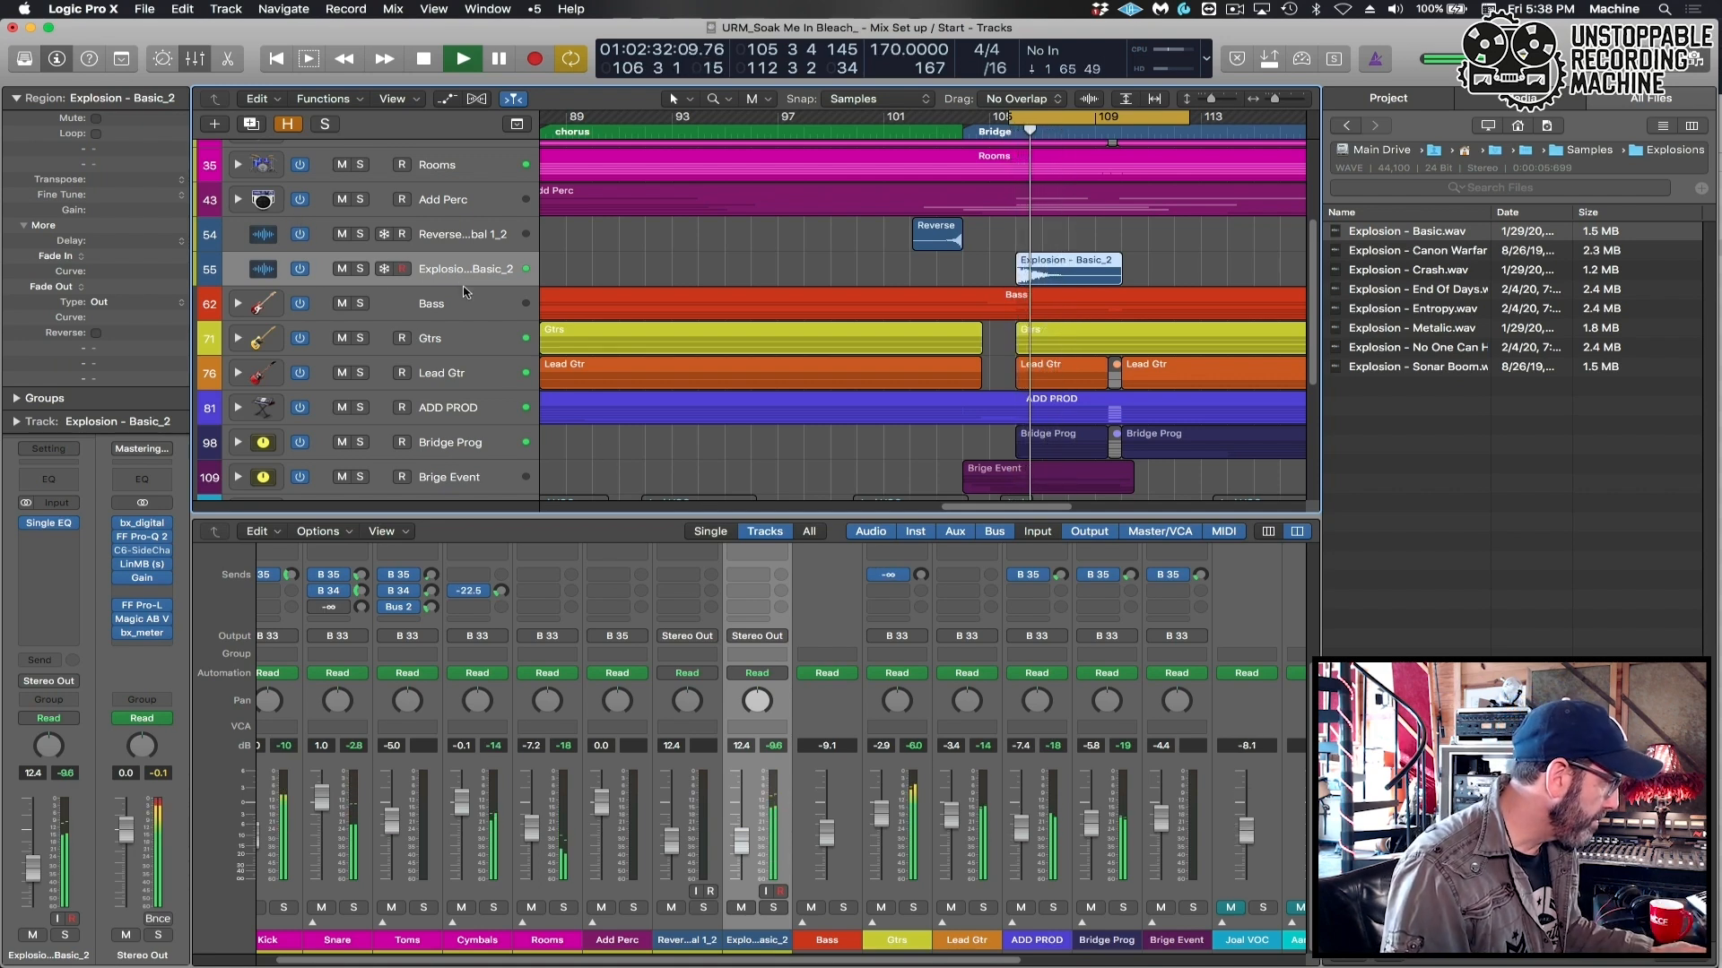
{"action": "left_click_drag", "start_coordinate": [38, 866], "coordinate": [36, 845]}
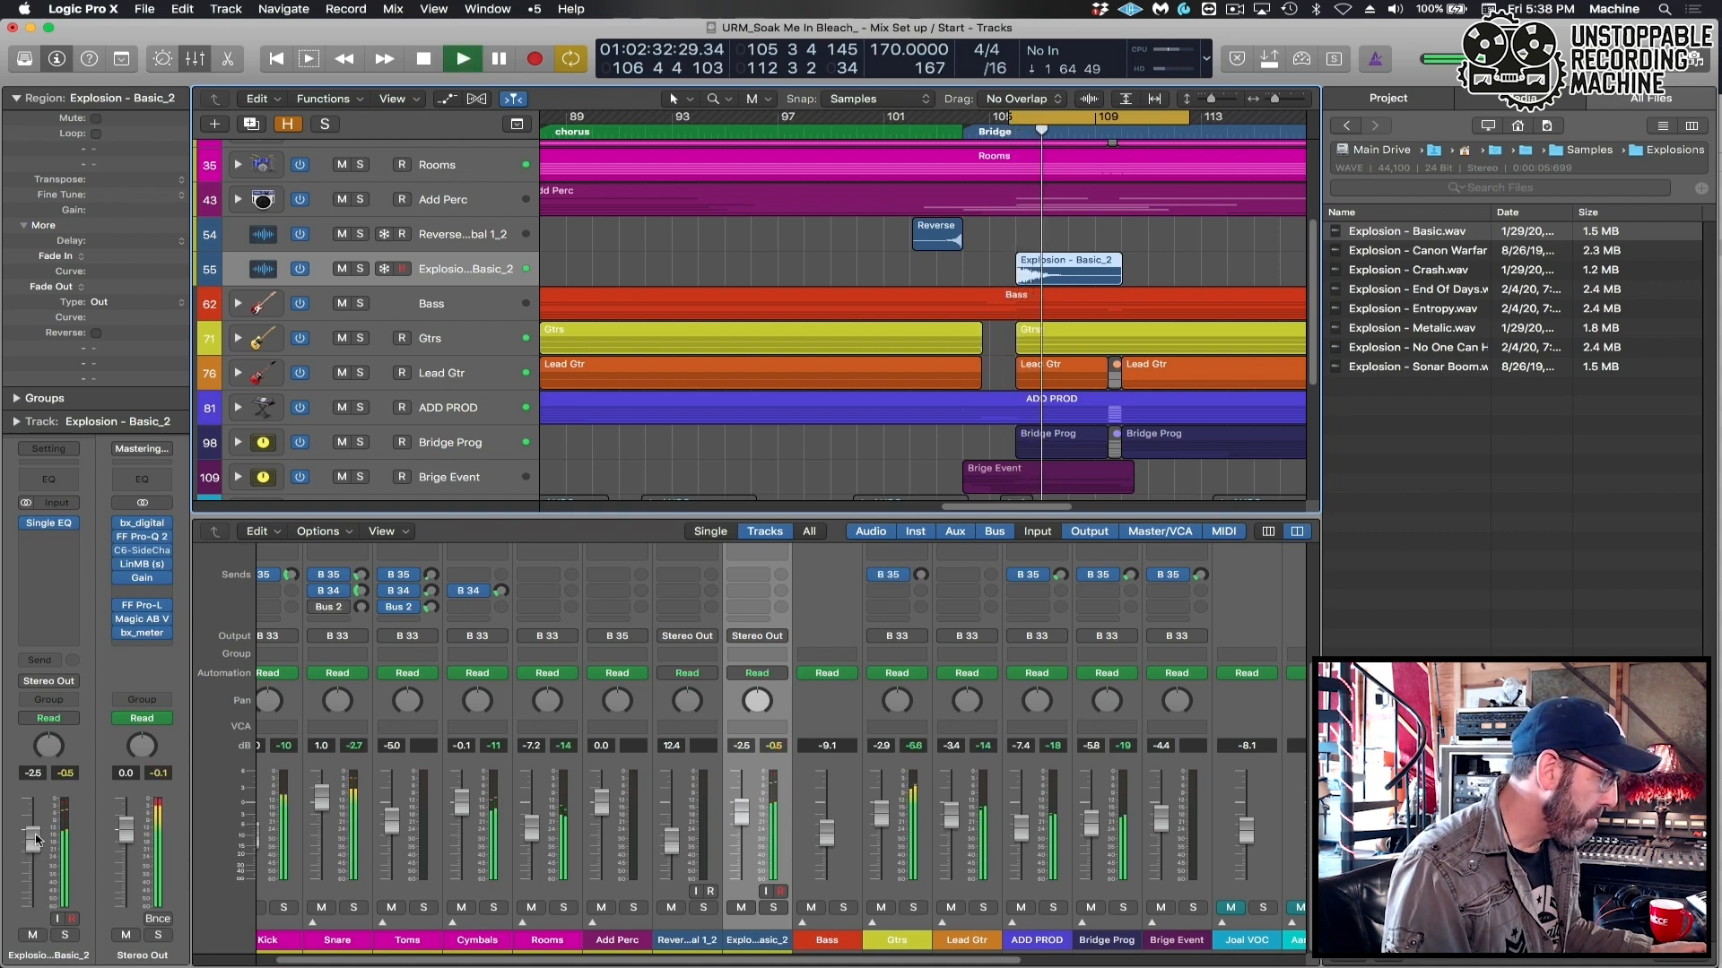
{"action": "key", "text": "space"}
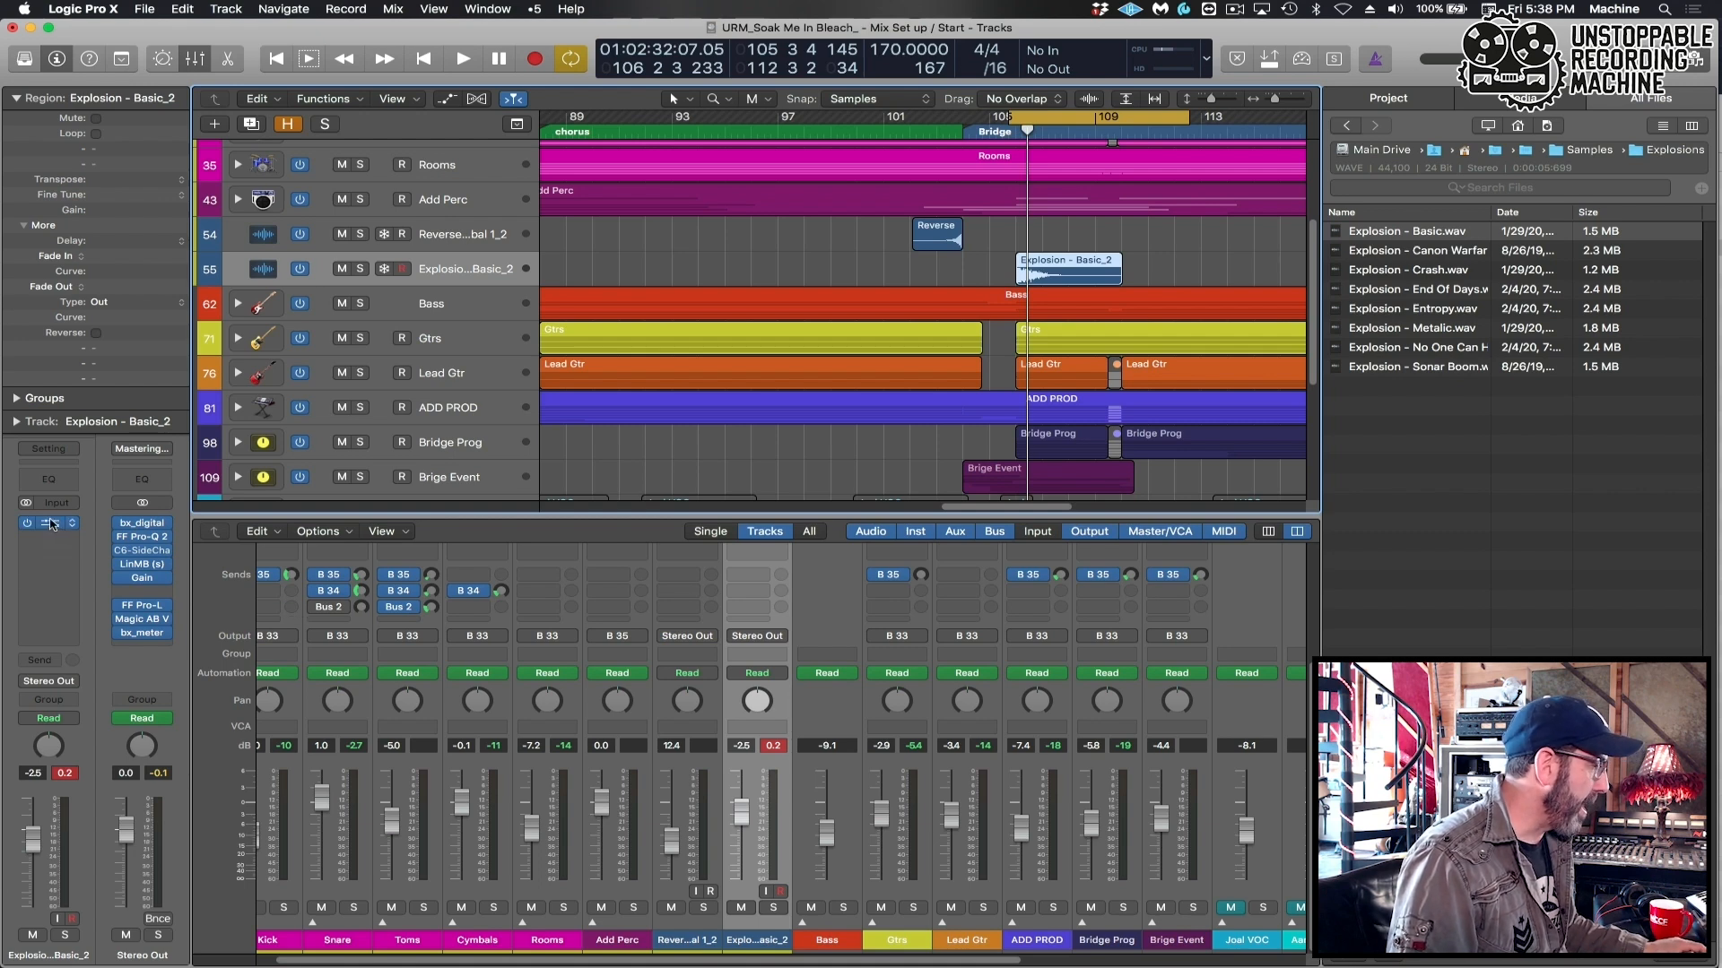
Reopen the explosion's Single Band EQ and lower the low-cut frequency to 47.5 Hz during playback.
{"action": "left_click", "coordinate": [51, 524]}
{"action": "left_click_drag", "start_coordinate": [343, 81], "coordinate": [1080, 331]}
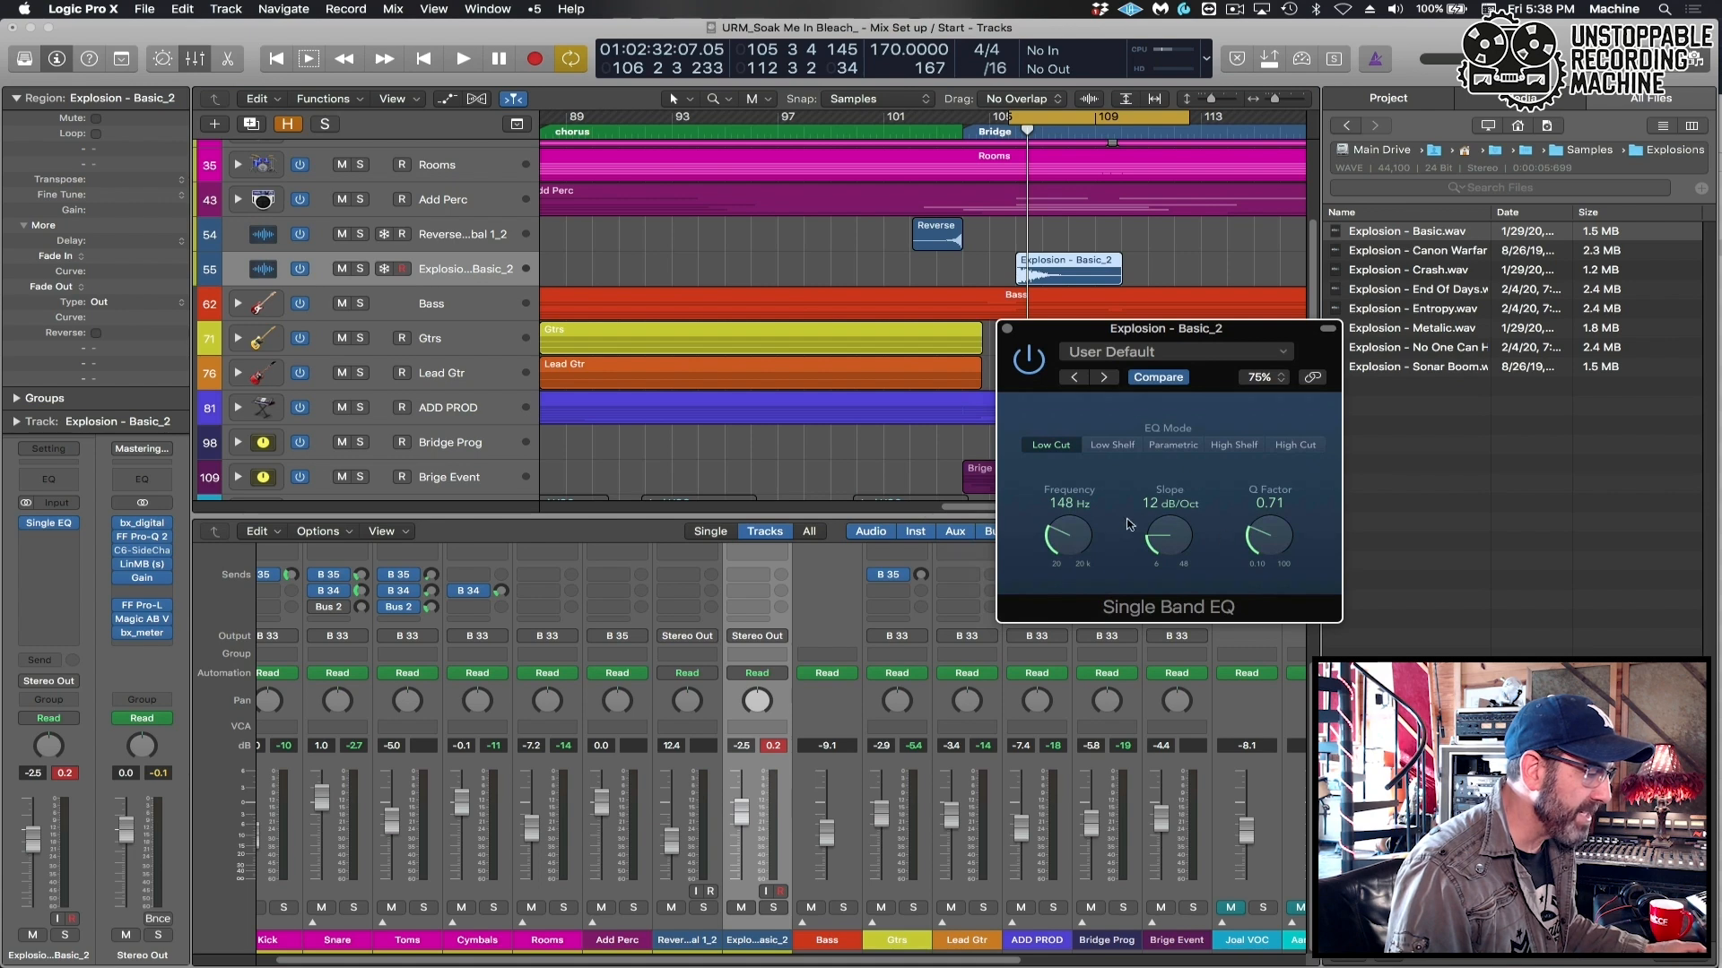
{"action": "left_click", "coordinate": [998, 262]}
{"action": "key", "text": "space"}
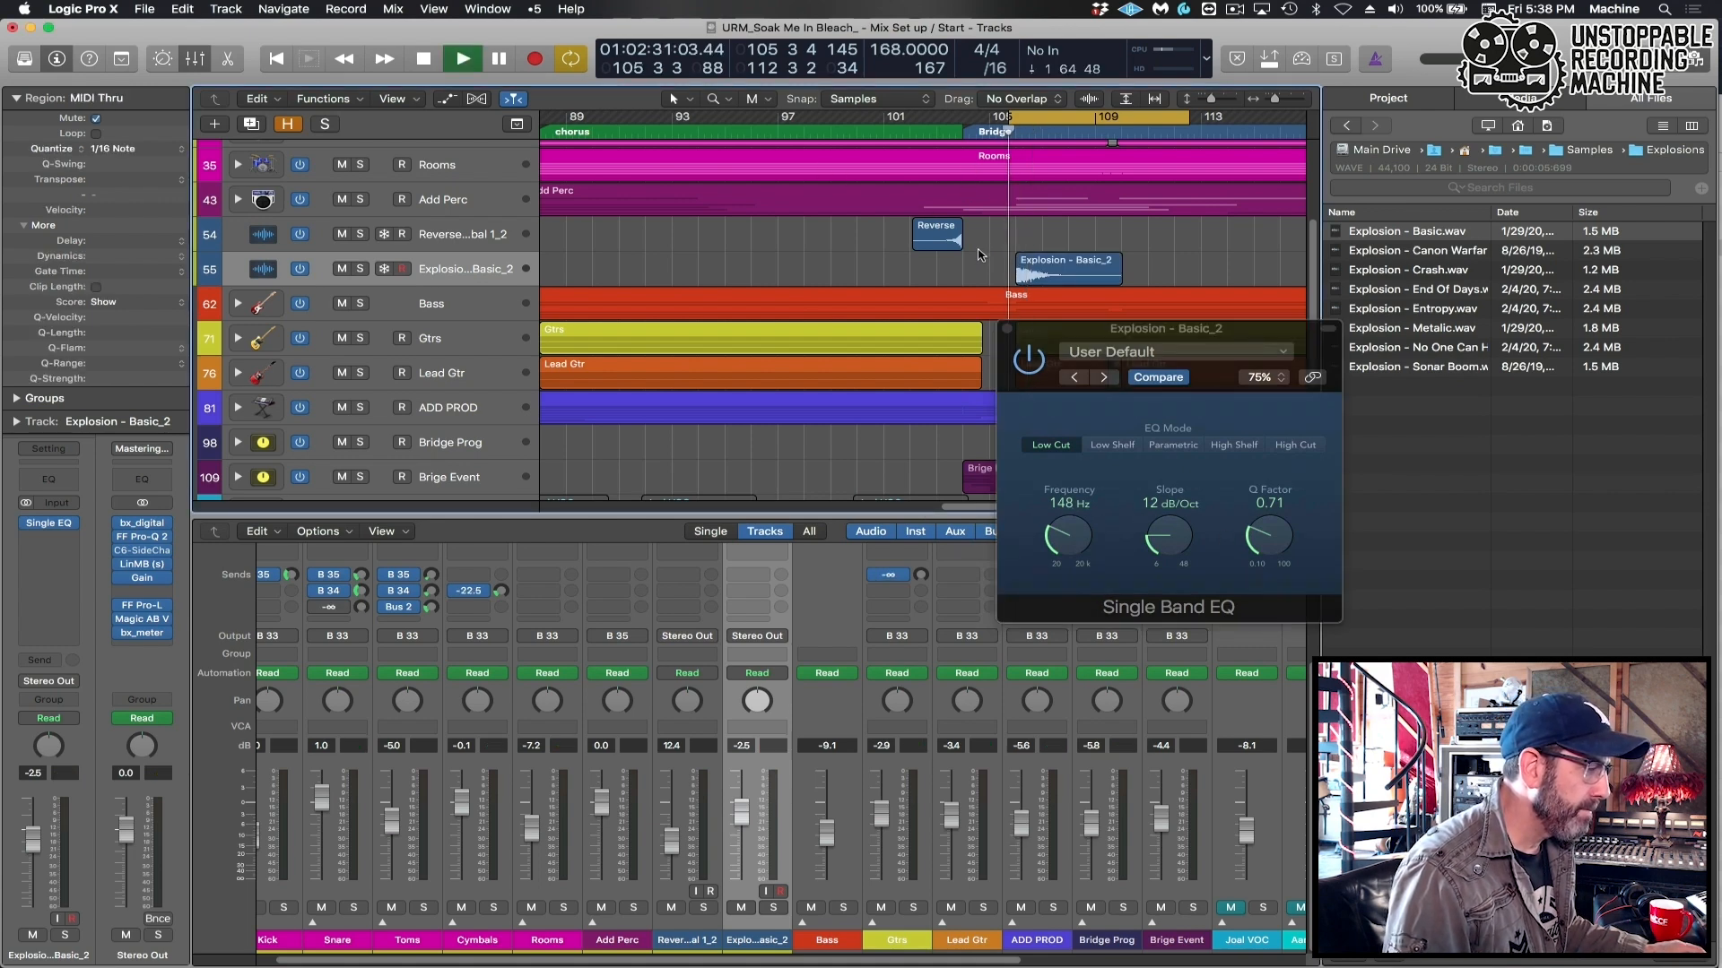
{"action": "left_click_drag", "start_coordinate": [1067, 536], "coordinate": [1066, 555]}
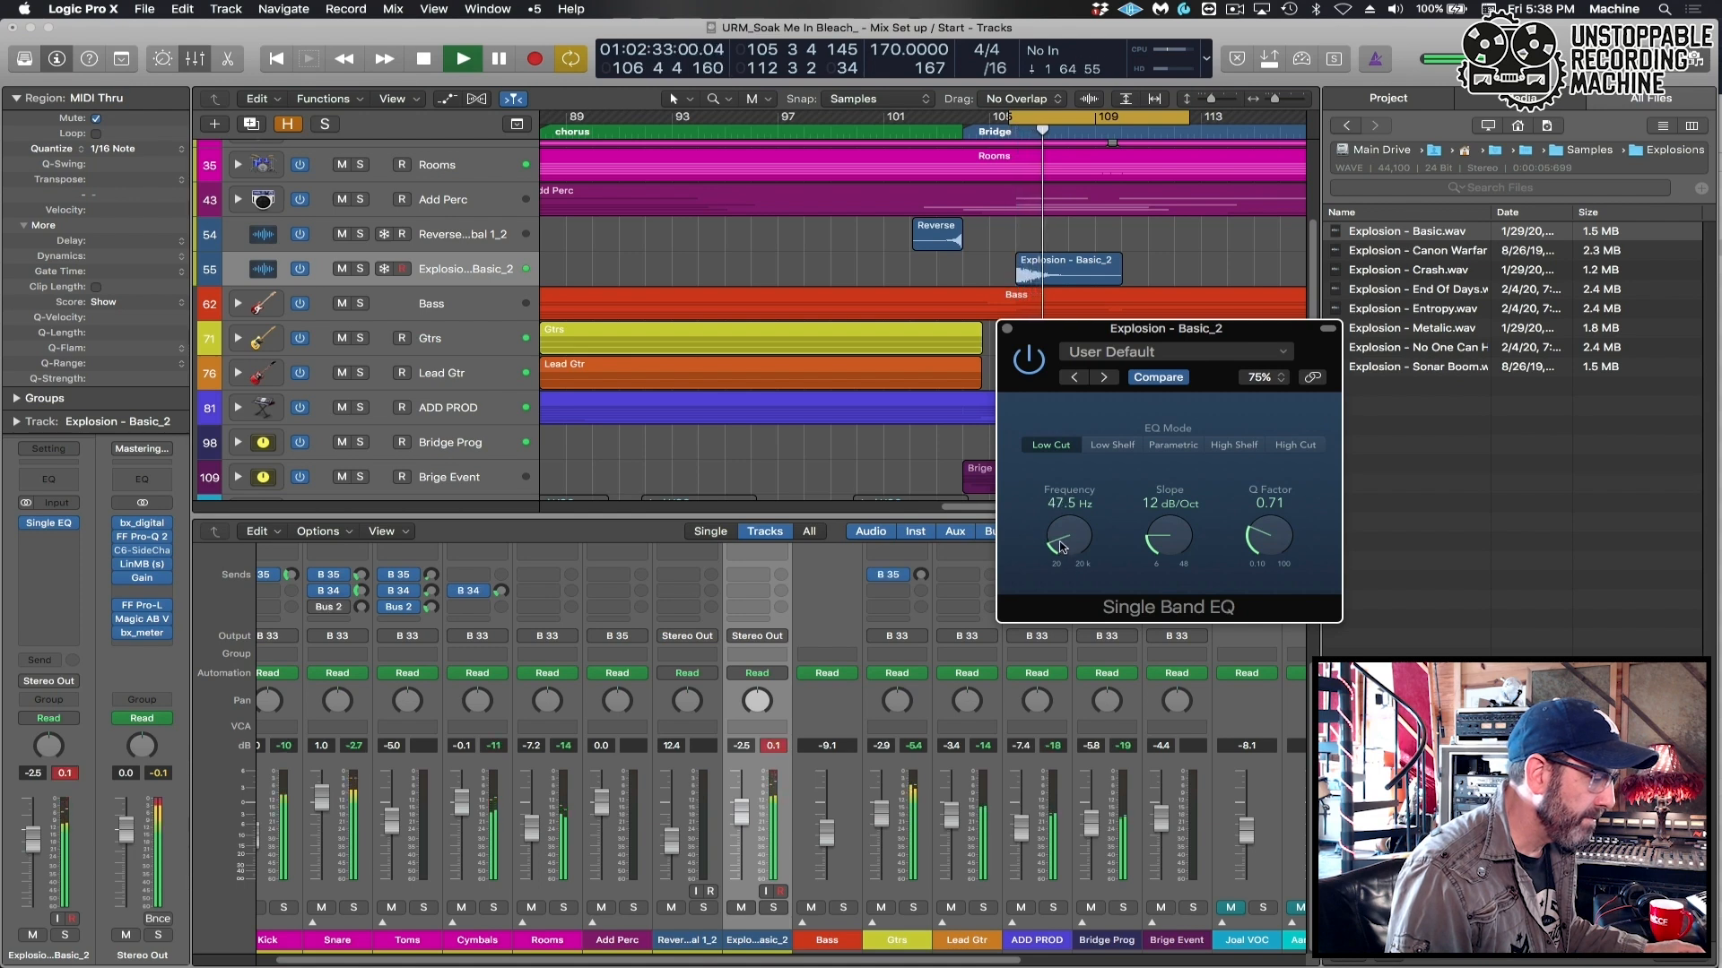
{"action": "left_click", "coordinate": [973, 275]}
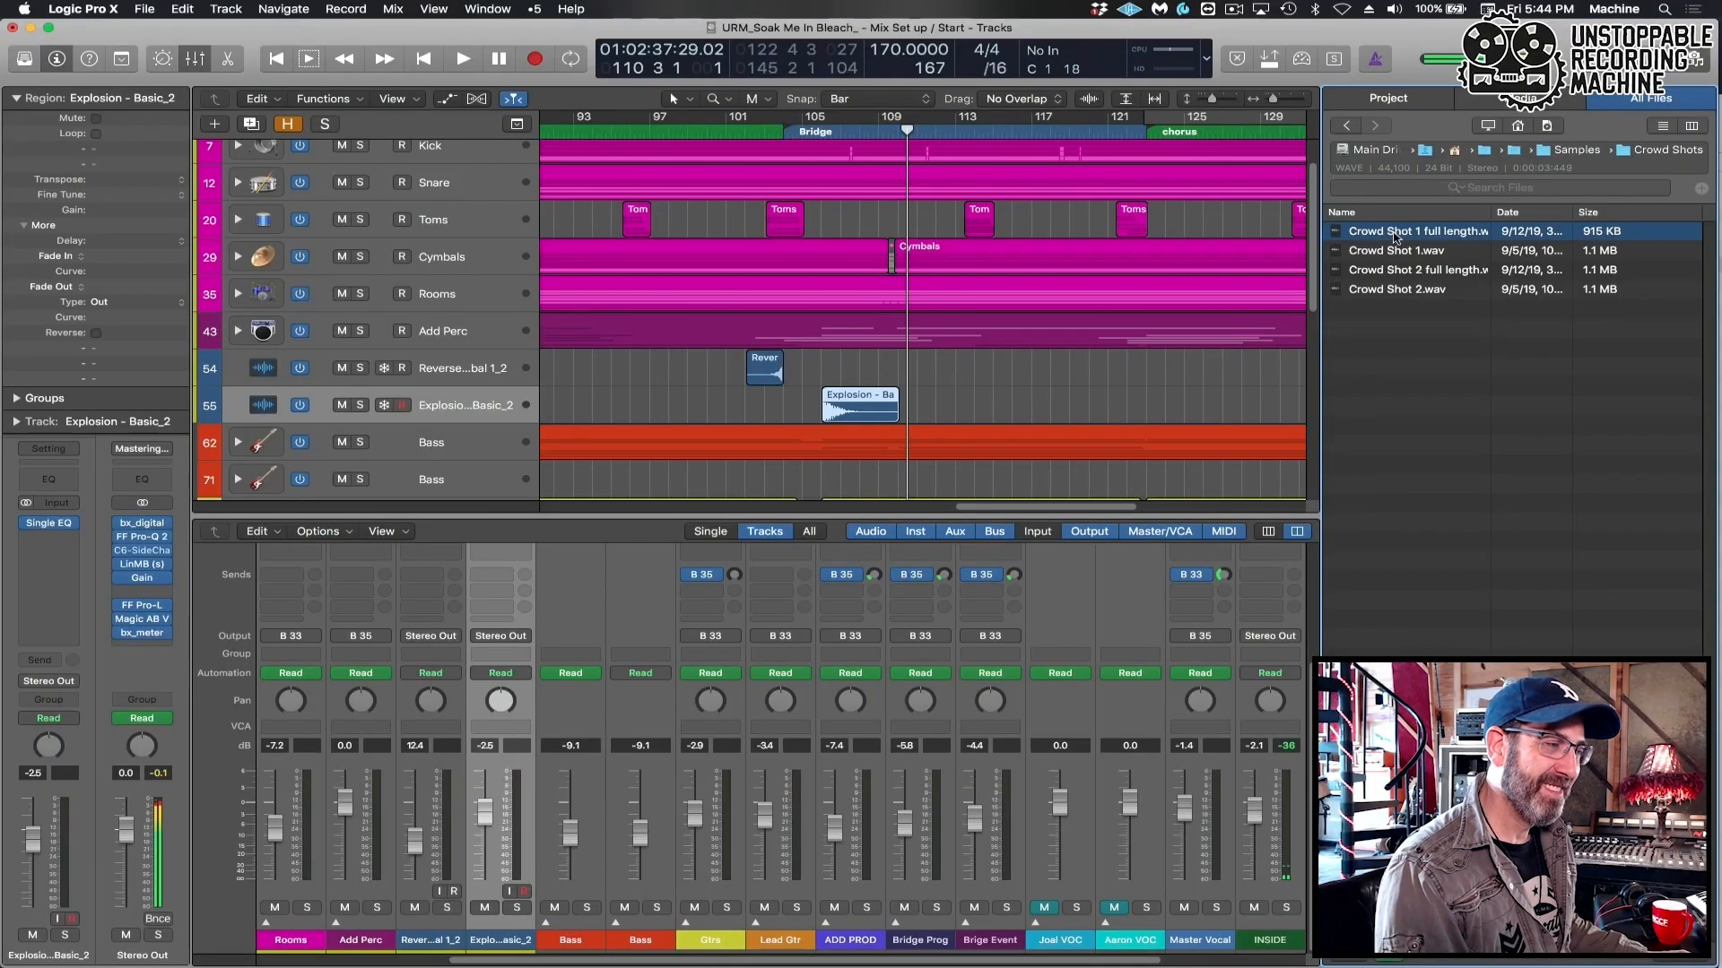
Add Crowd Shot 1 full length.wav to a new track below the explosion at about bar 110.
{"action": "left_click_drag", "start_coordinate": [1394, 236], "coordinate": [903, 443]}
{"action": "key", "text": "super+Right"}
{"action": "key", "text": "super+Right"}
{"action": "key", "text": "super+Right"}
{"action": "key", "text": "super+Right"}
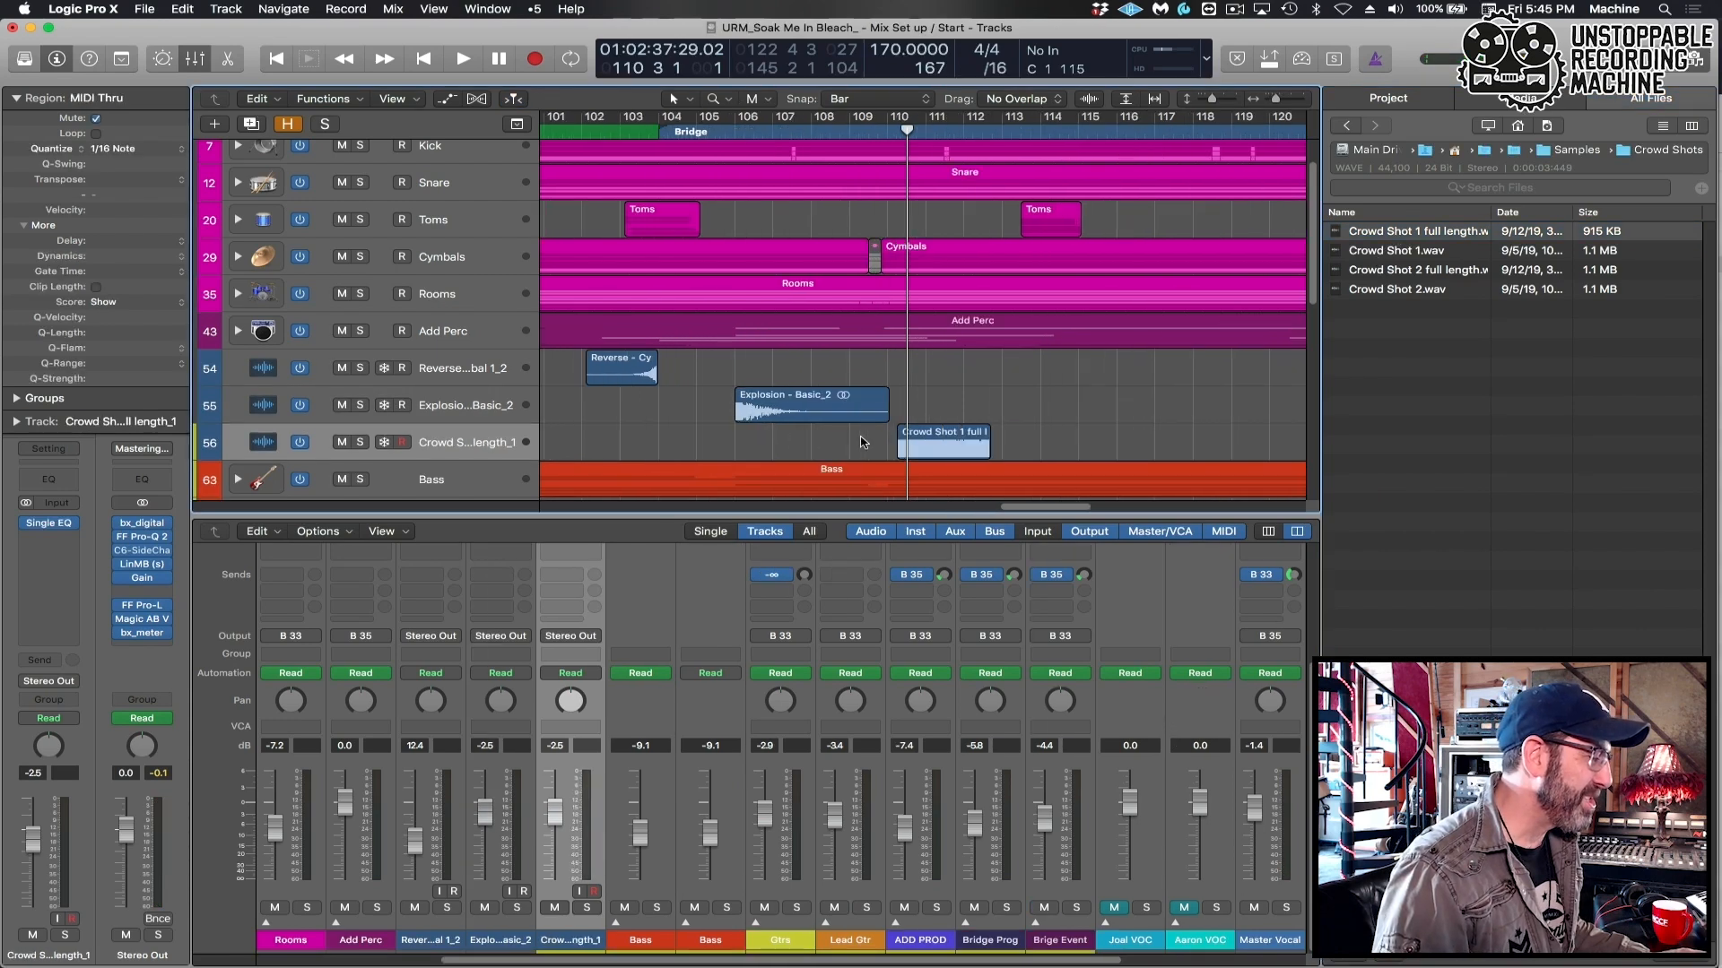
Delete the full-length crowd region and place Crowd Shot 1.wav at about bar 110 below the explosion track instead.
{"action": "left_click", "coordinate": [1008, 456]}
{"action": "left_click_drag", "start_coordinate": [1050, 452], "coordinate": [1155, 443]}
{"action": "left_click", "coordinate": [1037, 420]}
{"action": "key", "text": "Delete"}
{"action": "left_click_drag", "start_coordinate": [1394, 250], "coordinate": [967, 439]}
{"action": "left_click", "coordinate": [832, 451]}
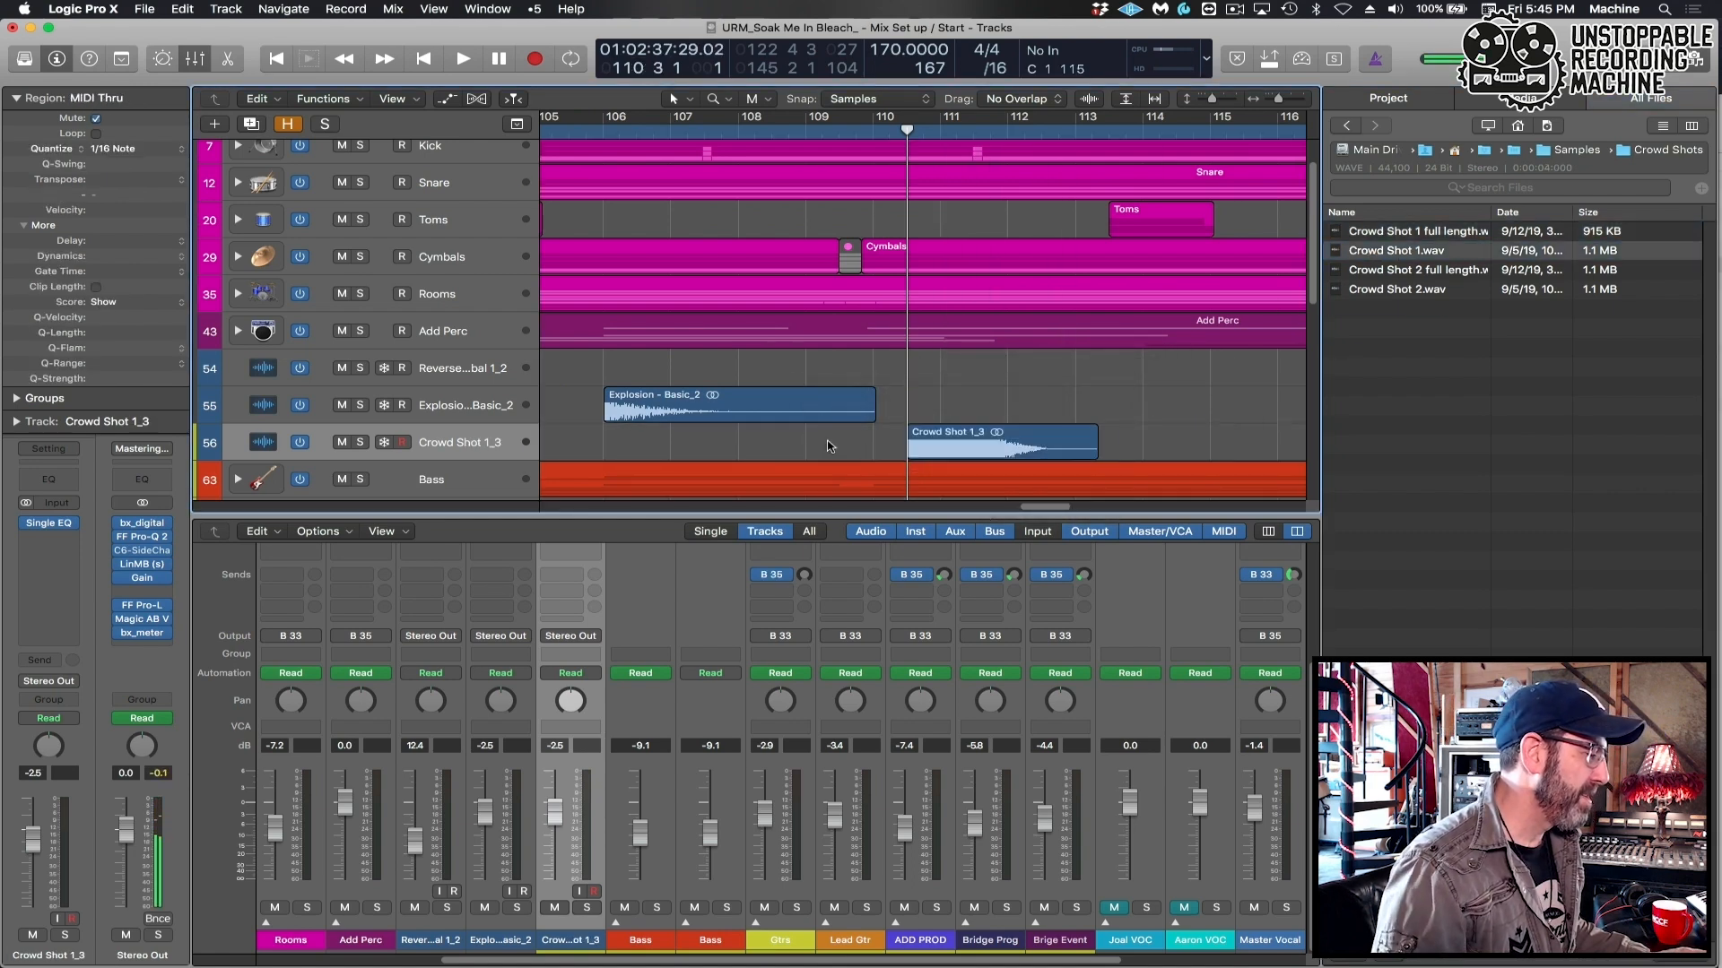
Set a cycle range from bar 104 to bar 118 across the Bridge and move the playhead near its start.
{"action": "key", "text": "super+Left"}
{"action": "key", "text": "super+Left"}
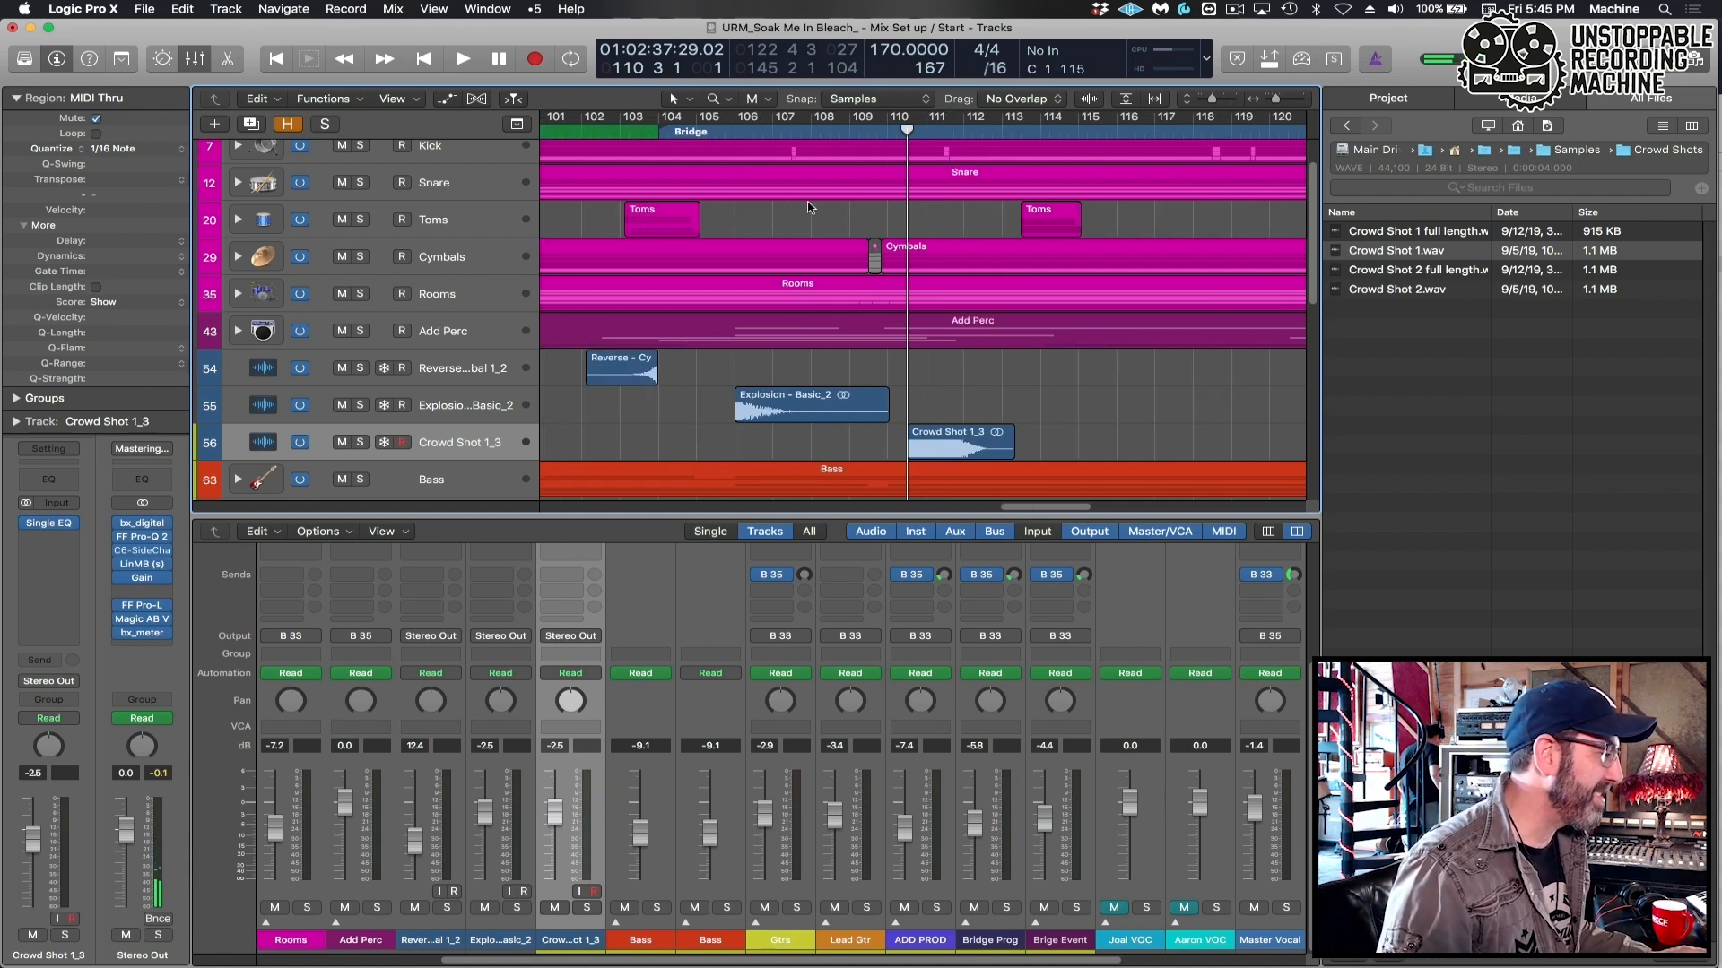
{"action": "left_click_drag", "start_coordinate": [660, 121], "coordinate": [1234, 124]}
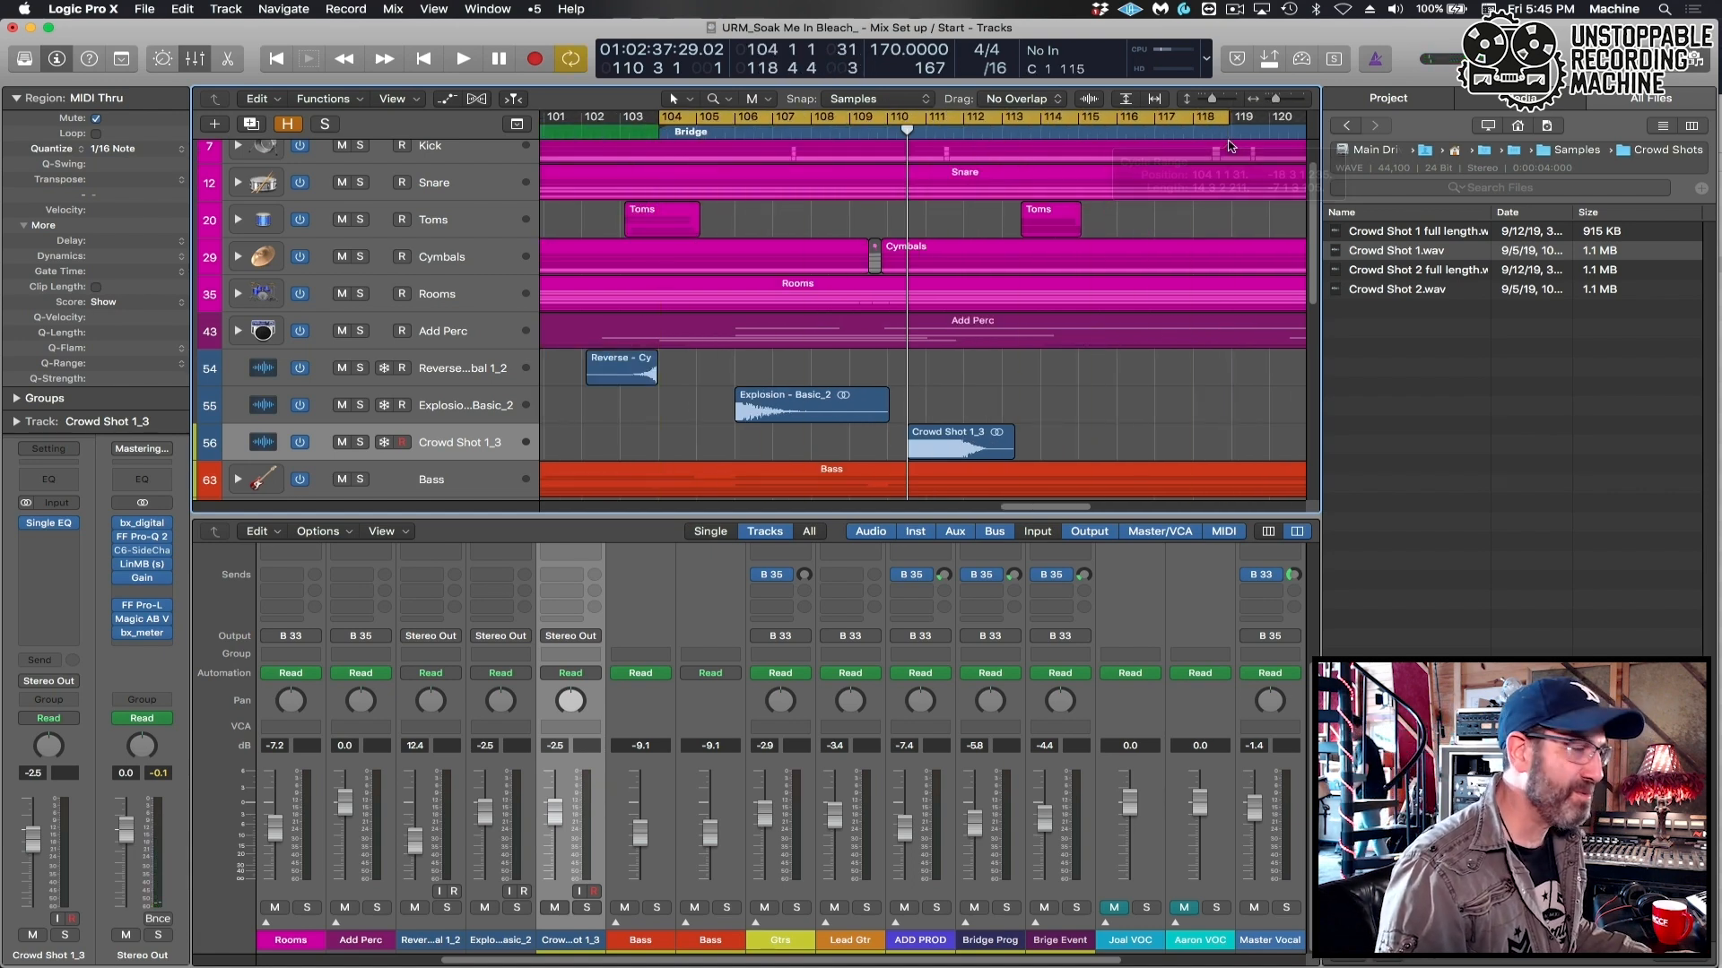
{"action": "key", "text": "super+Down"}
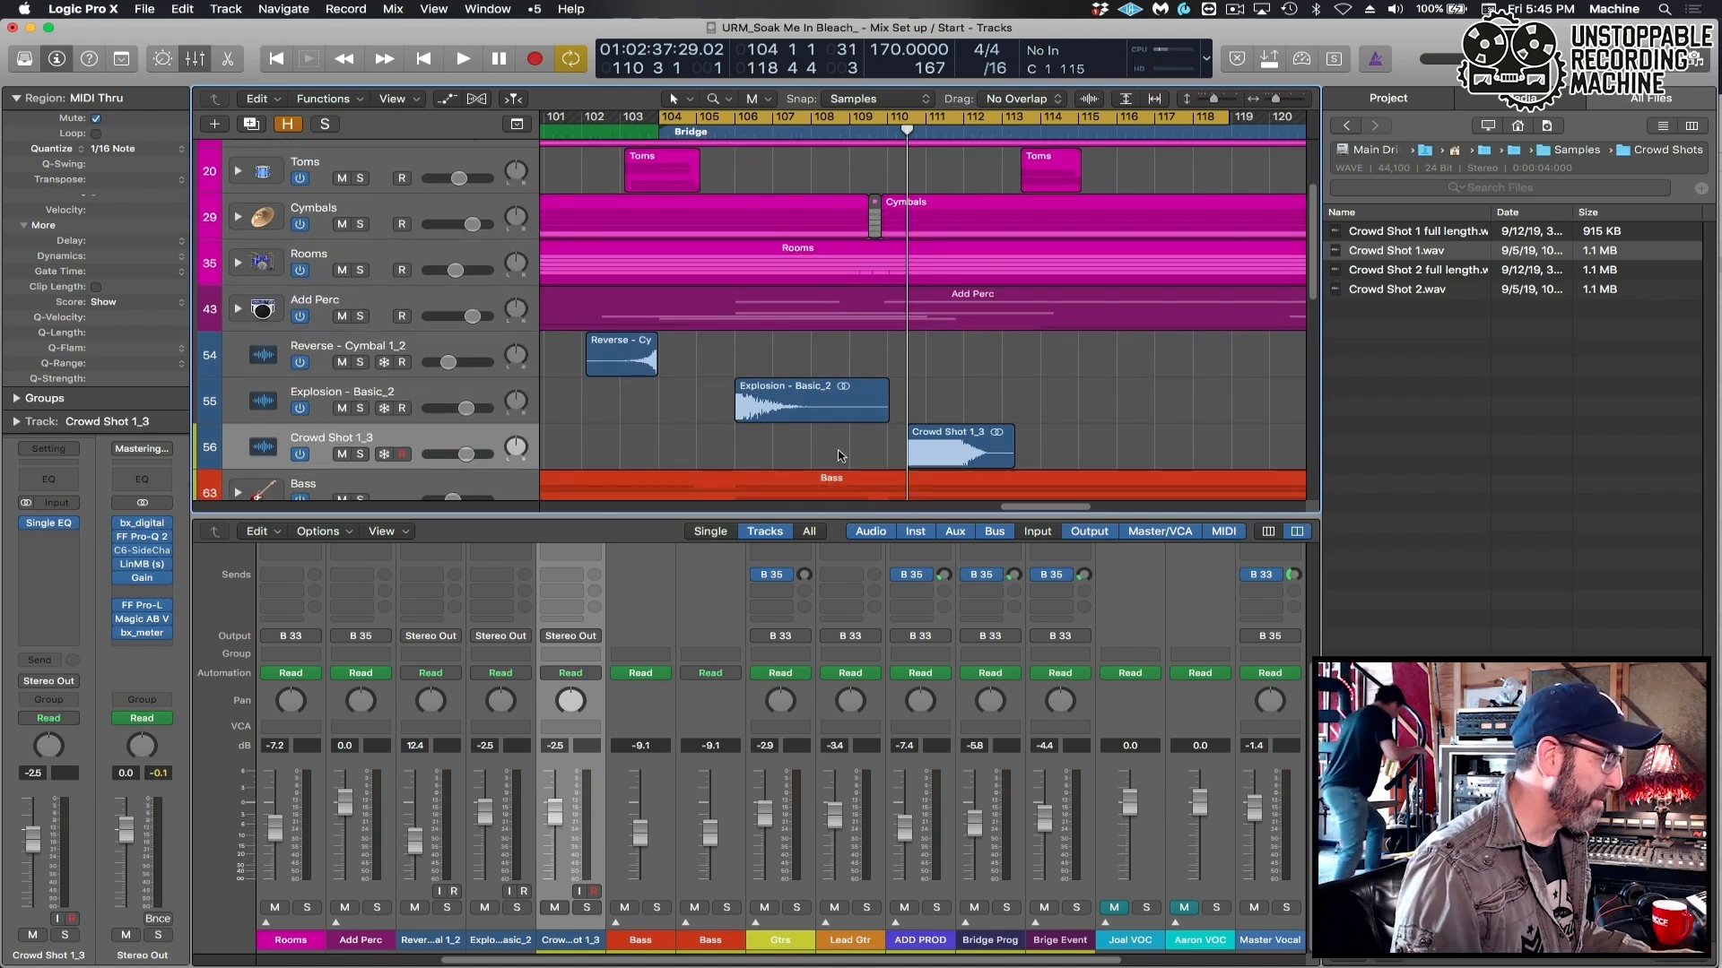
{"action": "key", "text": "super+Right"}
{"action": "left_click", "coordinate": [624, 118]}
{"action": "left_click", "coordinate": [612, 133]}
{"action": "left_click", "coordinate": [587, 119]}
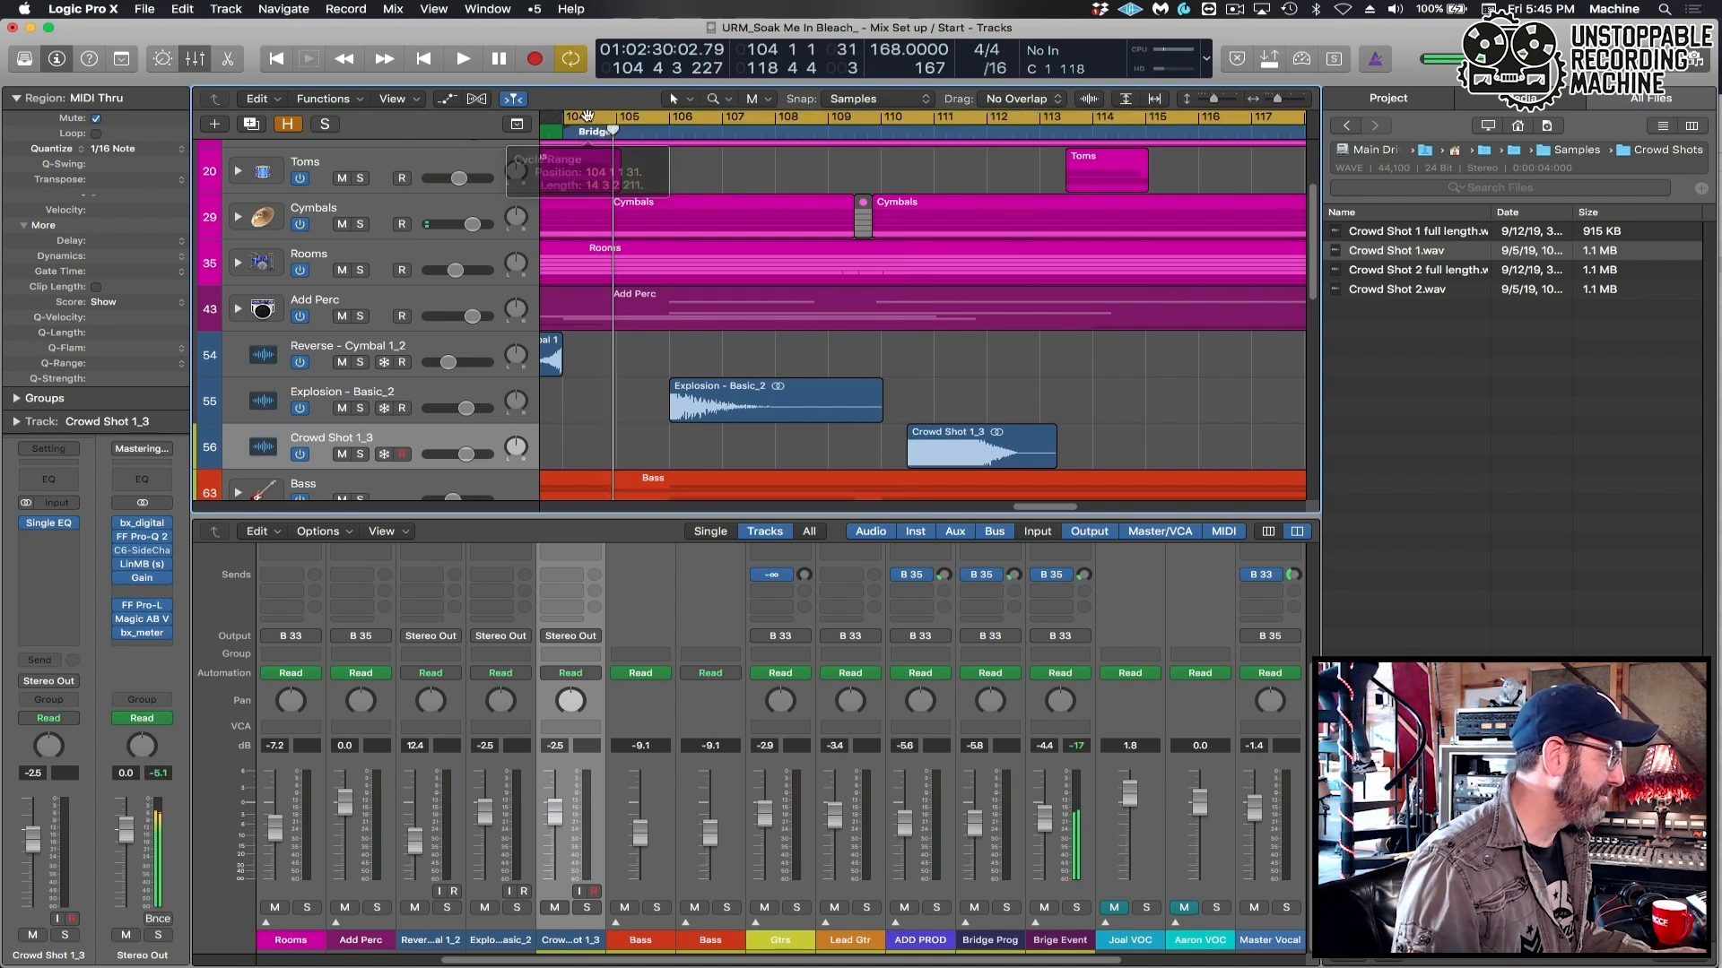
Play the Bridge from bar 104 past the explosion to judge where the crowd shot belongs.
{"action": "key", "text": "space"}
{"action": "key", "text": "super+Right"}
{"action": "key", "text": "super+Left"}
{"action": "key", "text": "super+Left"}
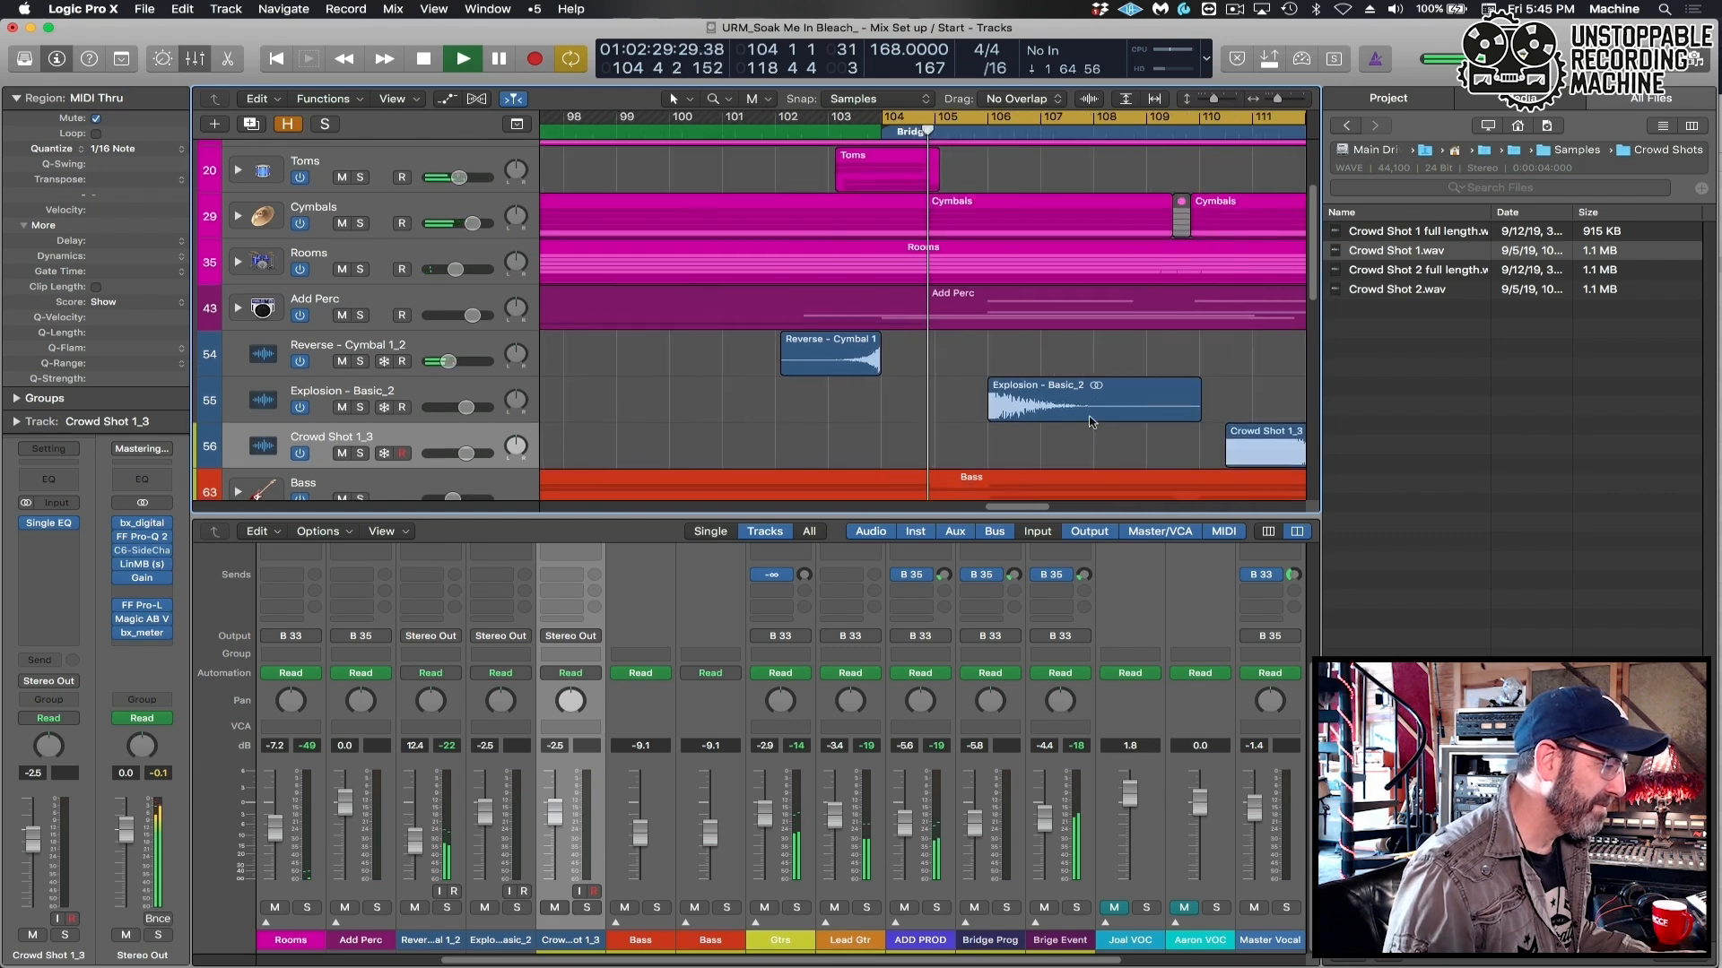
{"action": "key", "text": "super+Right"}
{"action": "key", "text": "super+Right"}
{"action": "key", "text": "space"}
Move the Crowd Shot 1 region to start at bar 106 beat 3, overlapping the explosion's tail.
{"action": "left_click", "coordinate": [1214, 445]}
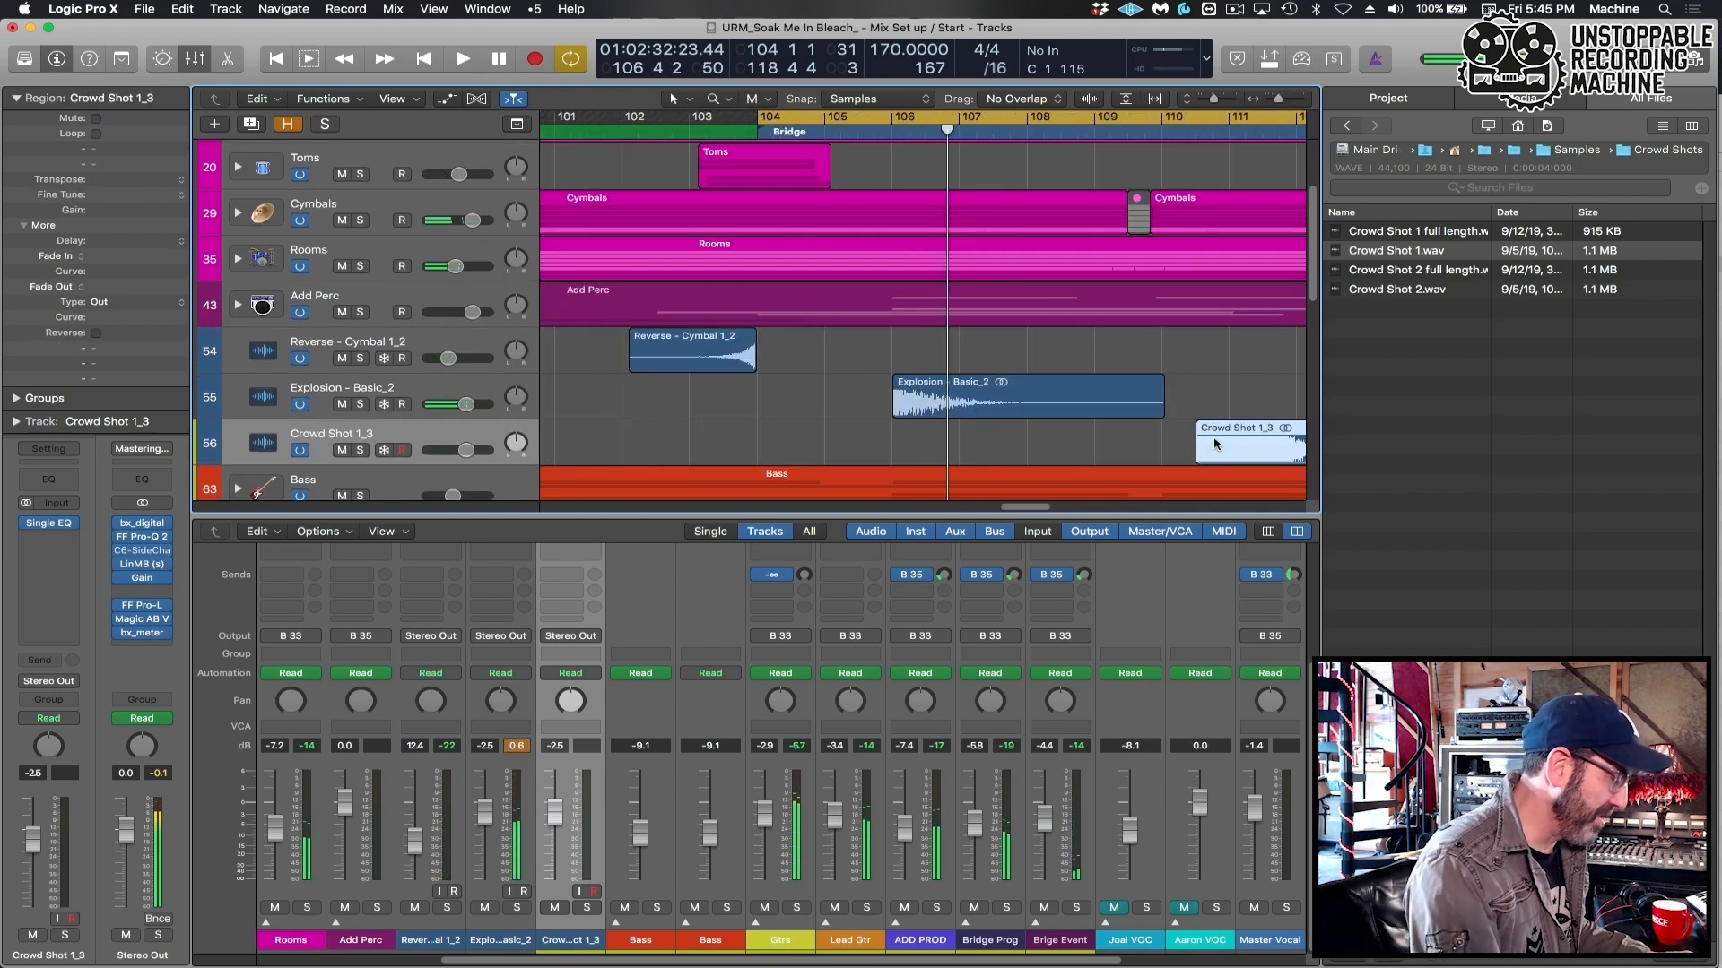
{"action": "left_click_drag", "start_coordinate": [1225, 438], "coordinate": [915, 451]}
{"action": "key", "text": "super+Right"}
{"action": "left_click", "coordinate": [903, 134]}
{"action": "key", "text": "super+Right"}
{"action": "key", "text": "super+Right"}
{"action": "key", "text": "super+Right"}
{"action": "key", "text": "super+Right"}
Lower the crowd shot track to -8.2 dB and play from just before bar 106 with cycling off.
{"action": "left_click_drag", "start_coordinate": [466, 451], "coordinate": [463, 451]}
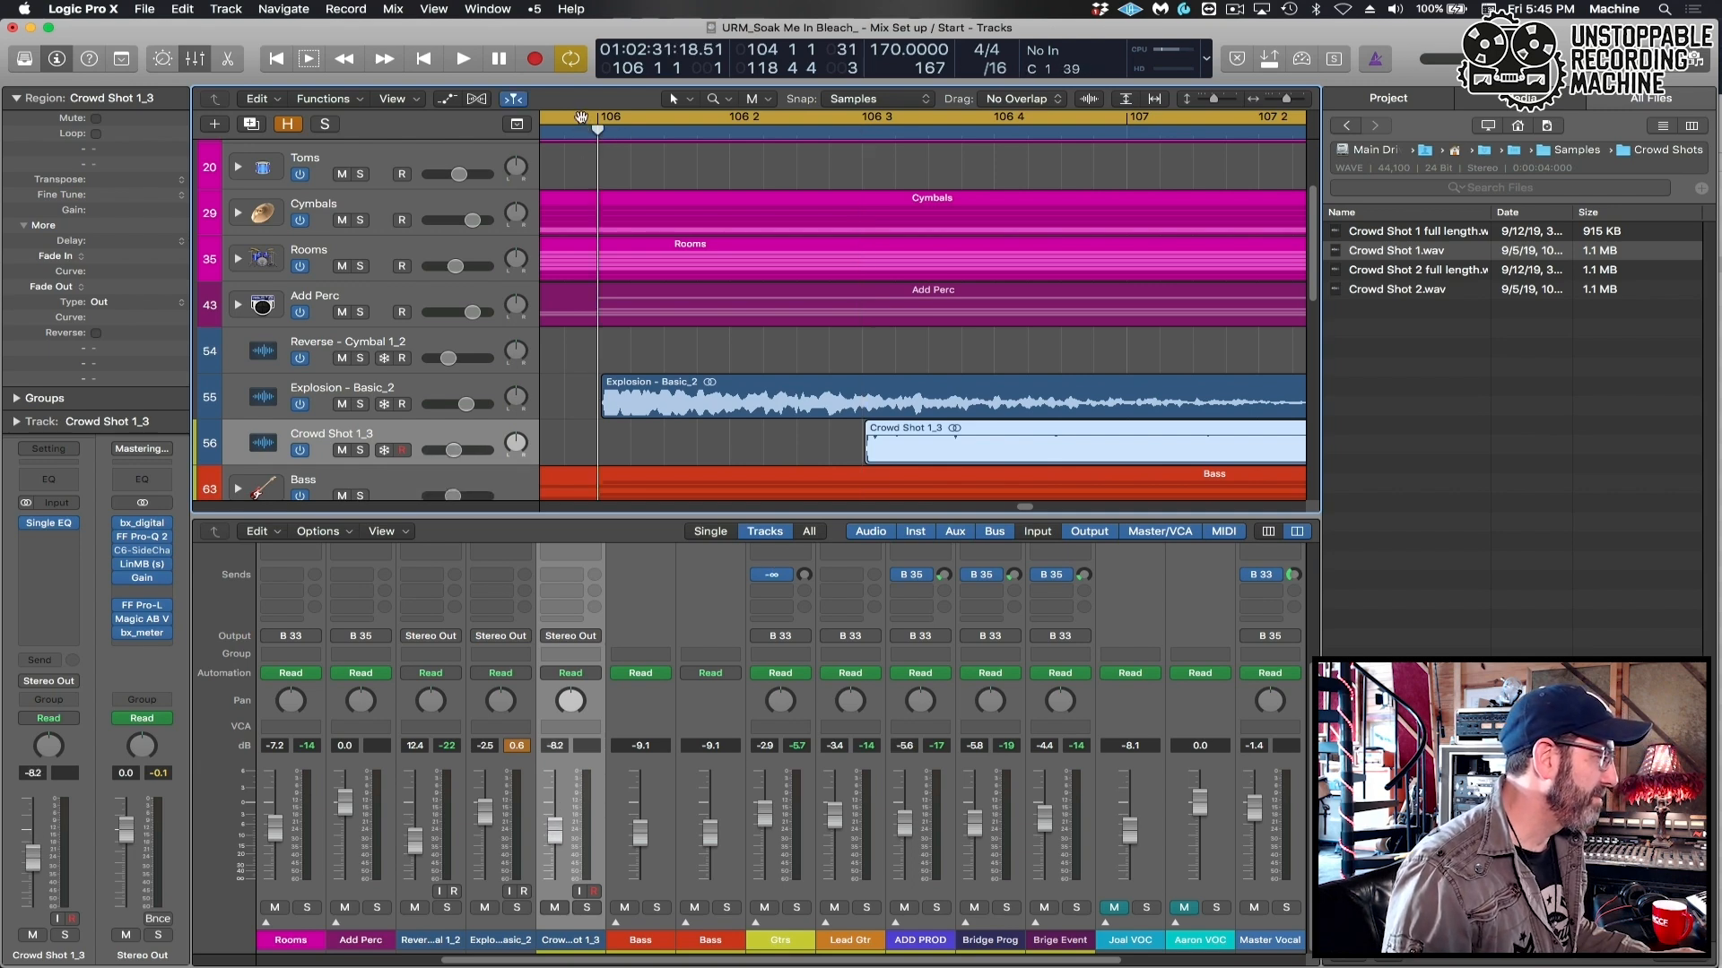
{"action": "left_click", "coordinate": [581, 118]}
{"action": "left_click", "coordinate": [564, 131]}
{"action": "key", "text": "space"}
{"action": "key", "text": "super+Left"}
{"action": "key", "text": "super+Left"}
{"action": "key", "text": "super+Left"}
{"action": "key", "text": "super+Left"}
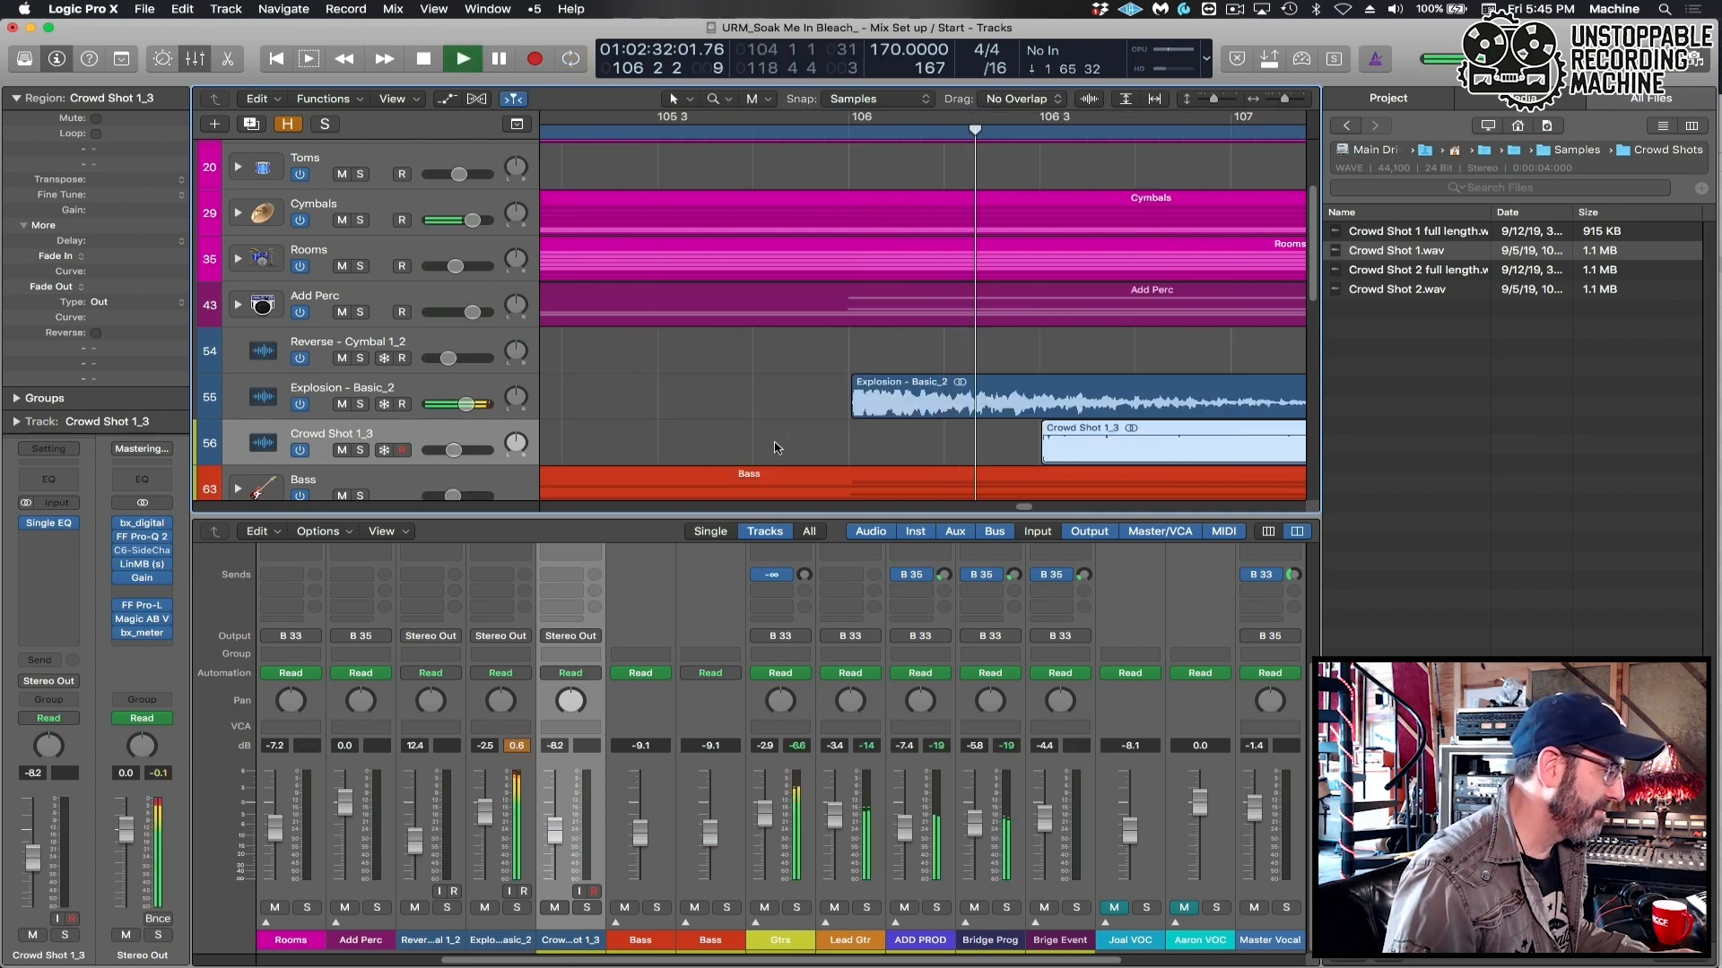
Lower the crowd shot track's level to -16.2 dB while the transition plays.
{"action": "left_click_drag", "start_coordinate": [551, 840], "coordinate": [551, 858]}
{"action": "key", "text": "super+Left"}
{"action": "key", "text": "super+Left"}
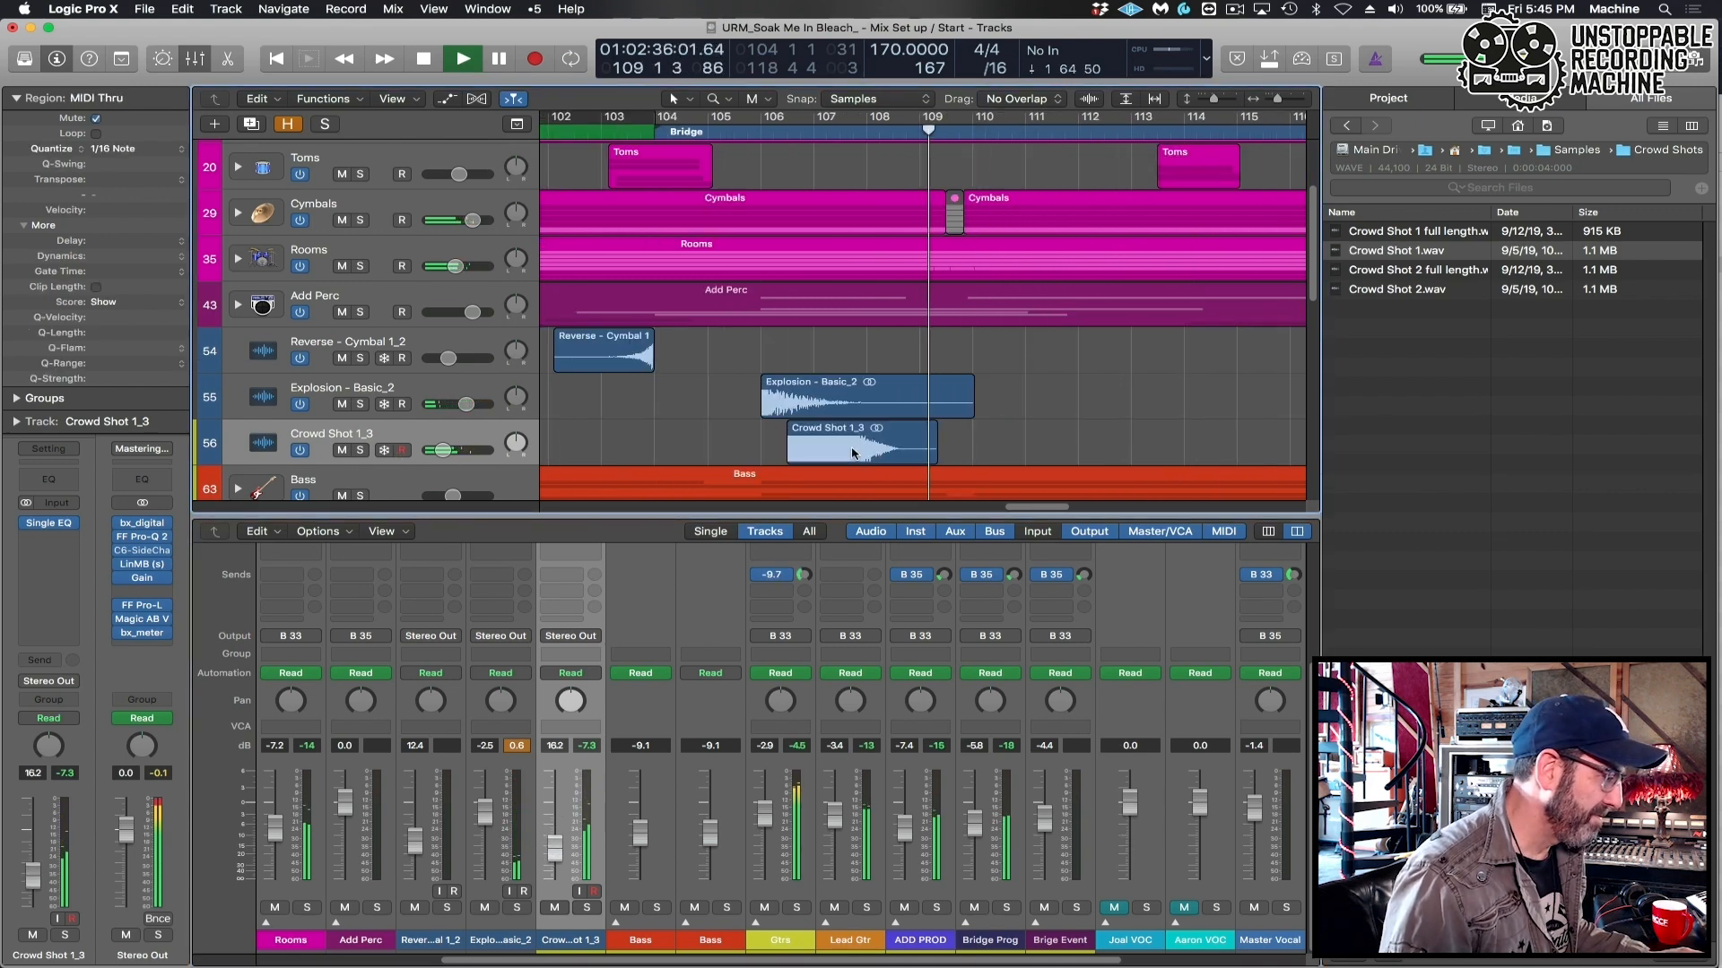
{"action": "key", "text": "space"}
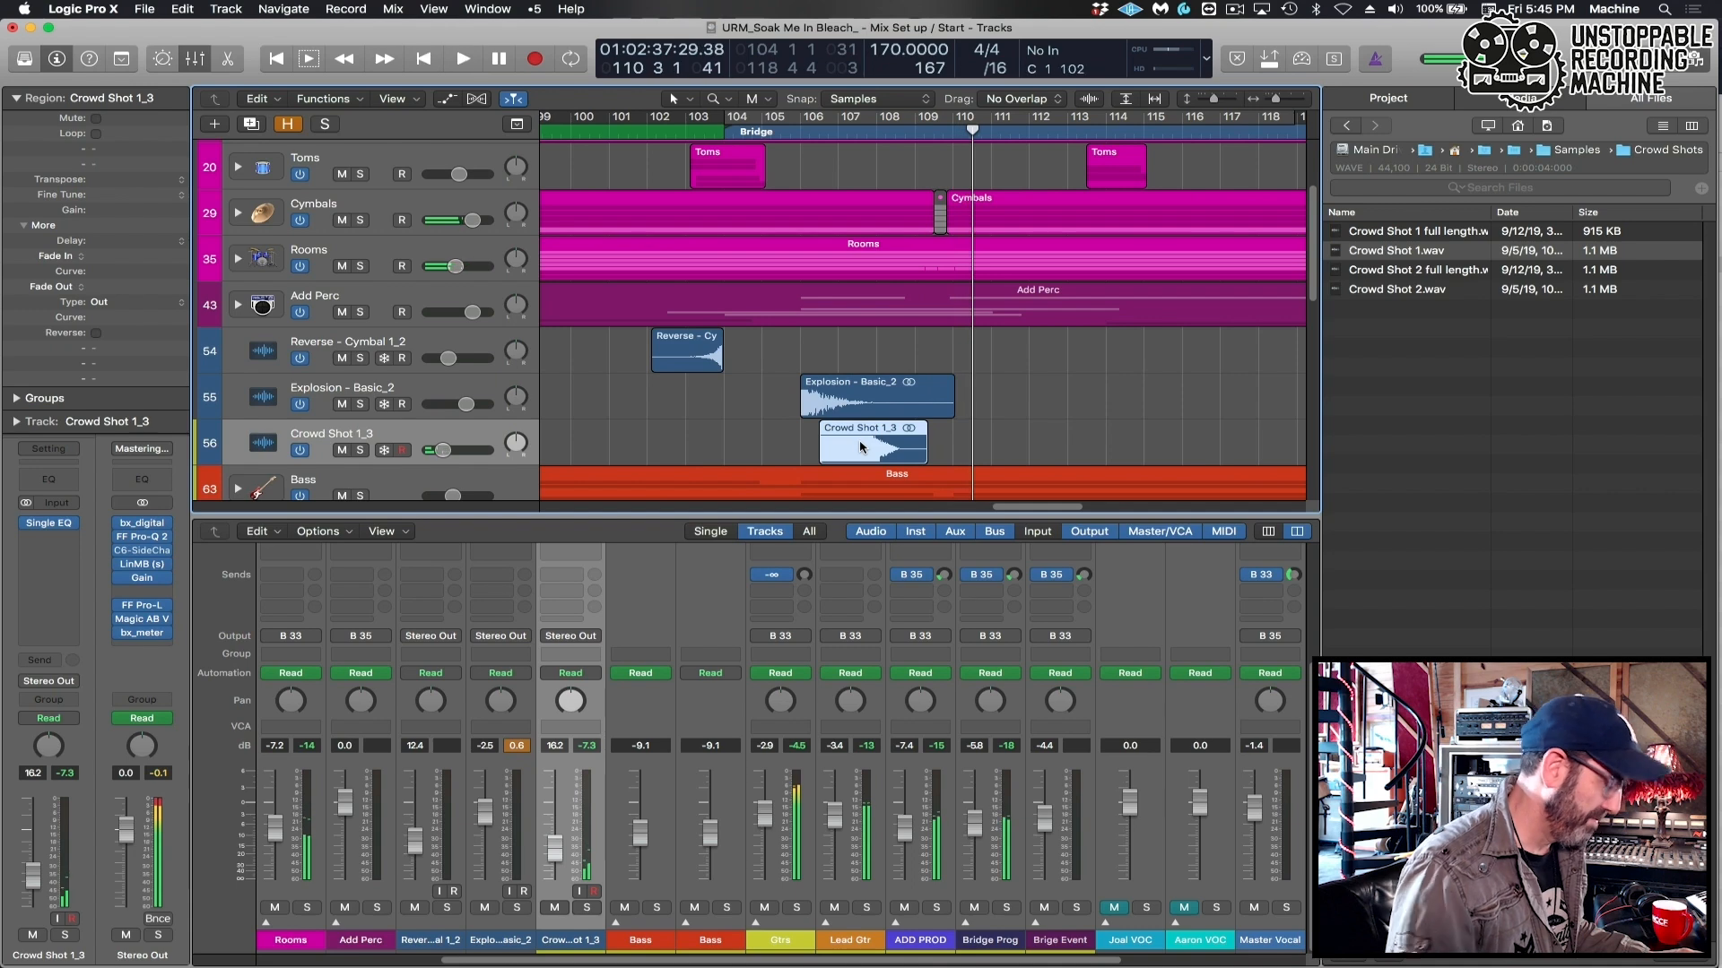
Copy the crowd shot region to bar 110 beat 3 and play the Bridge from there.
{"action": "left_click_drag", "start_coordinate": [860, 448], "coordinate": [1014, 447]}
{"action": "left_click", "coordinate": [946, 126]}
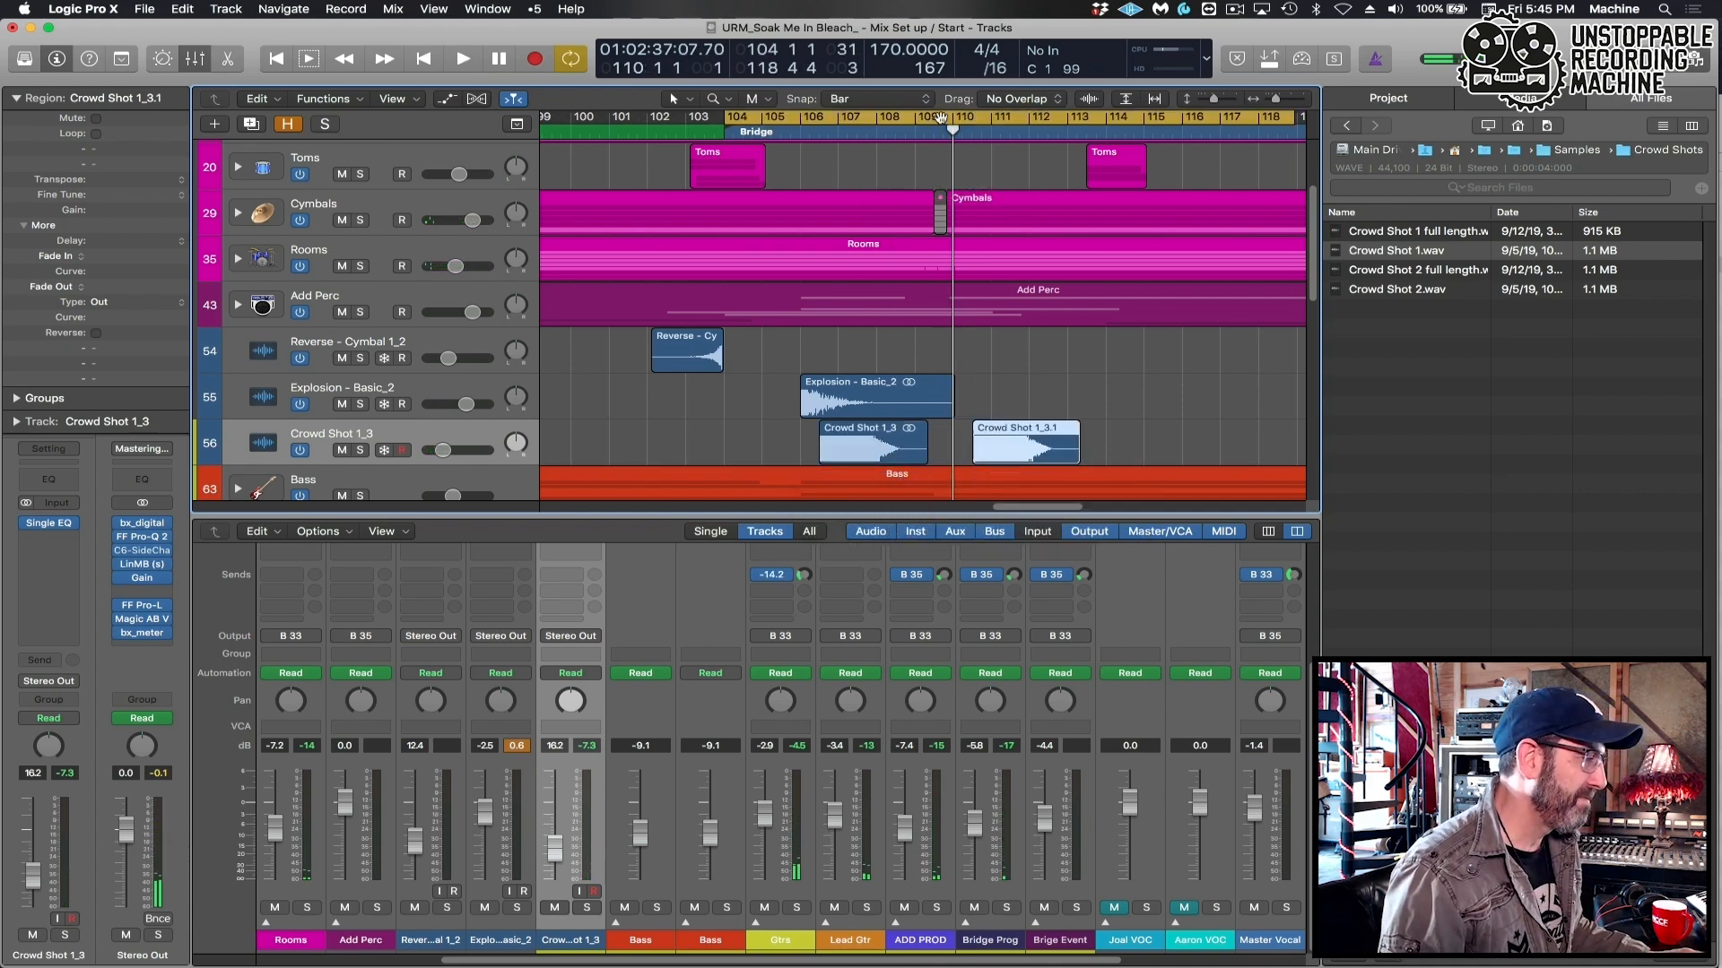
{"action": "left_click", "coordinate": [941, 450]}
{"action": "key", "text": "space"}
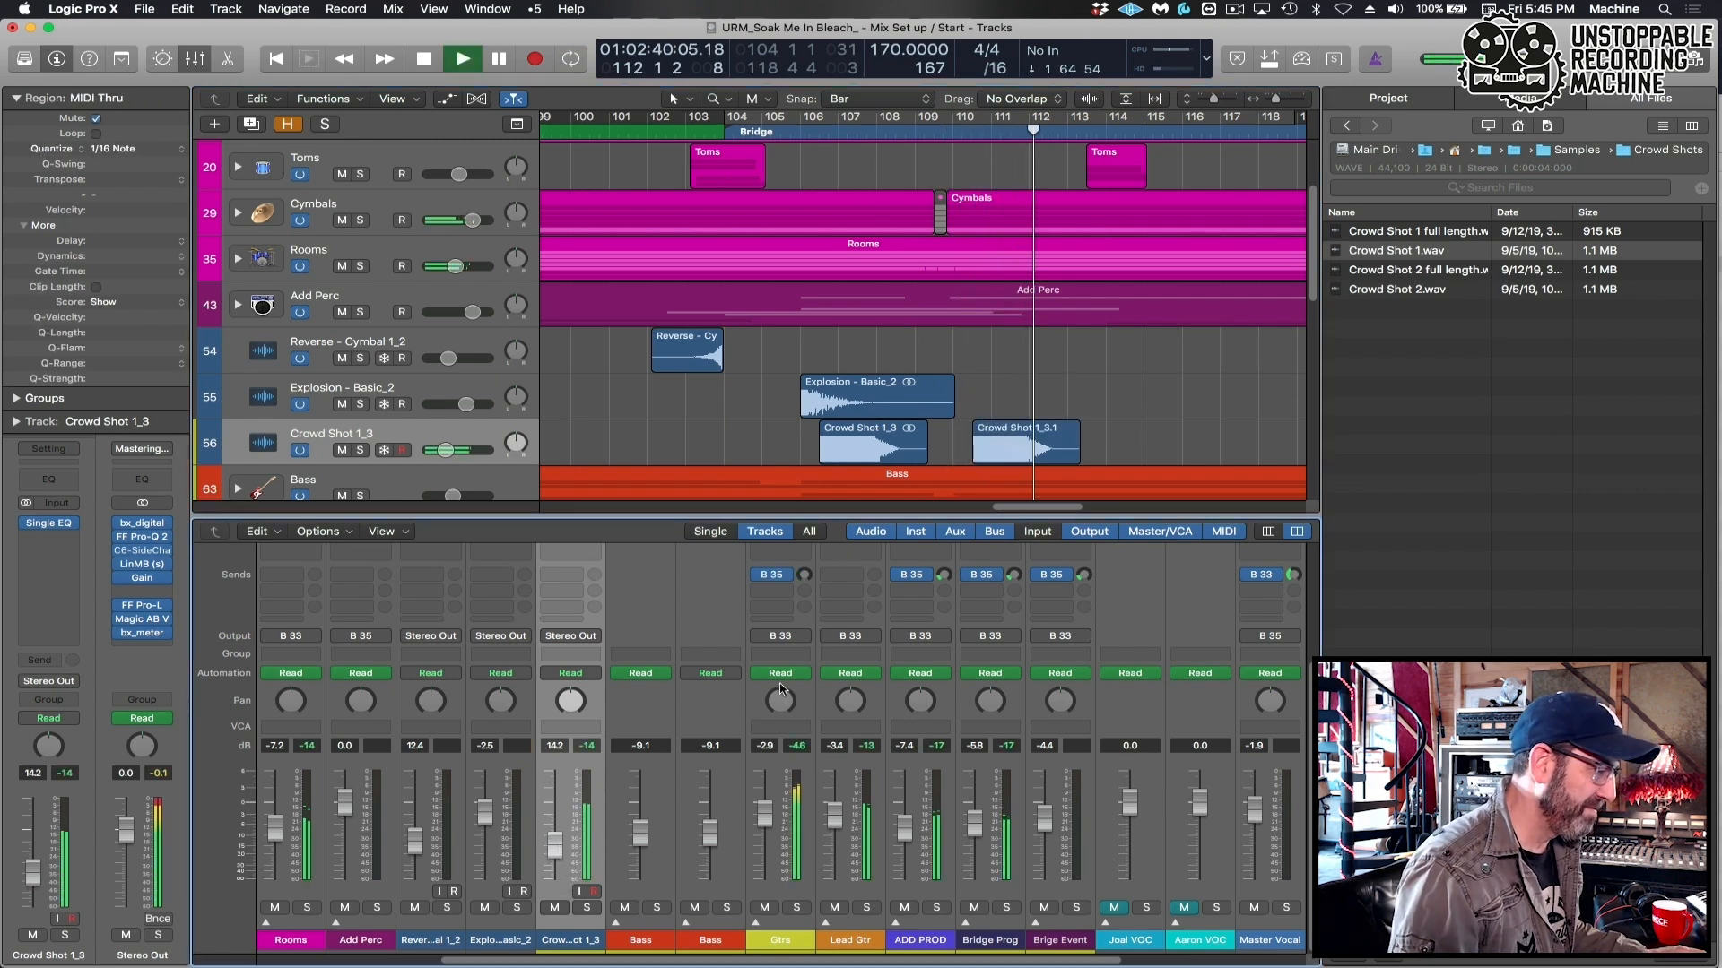
Select both crowd shot regions and copy them to beat 3 of bars 114 and 118.
{"action": "key", "text": "super+Left"}
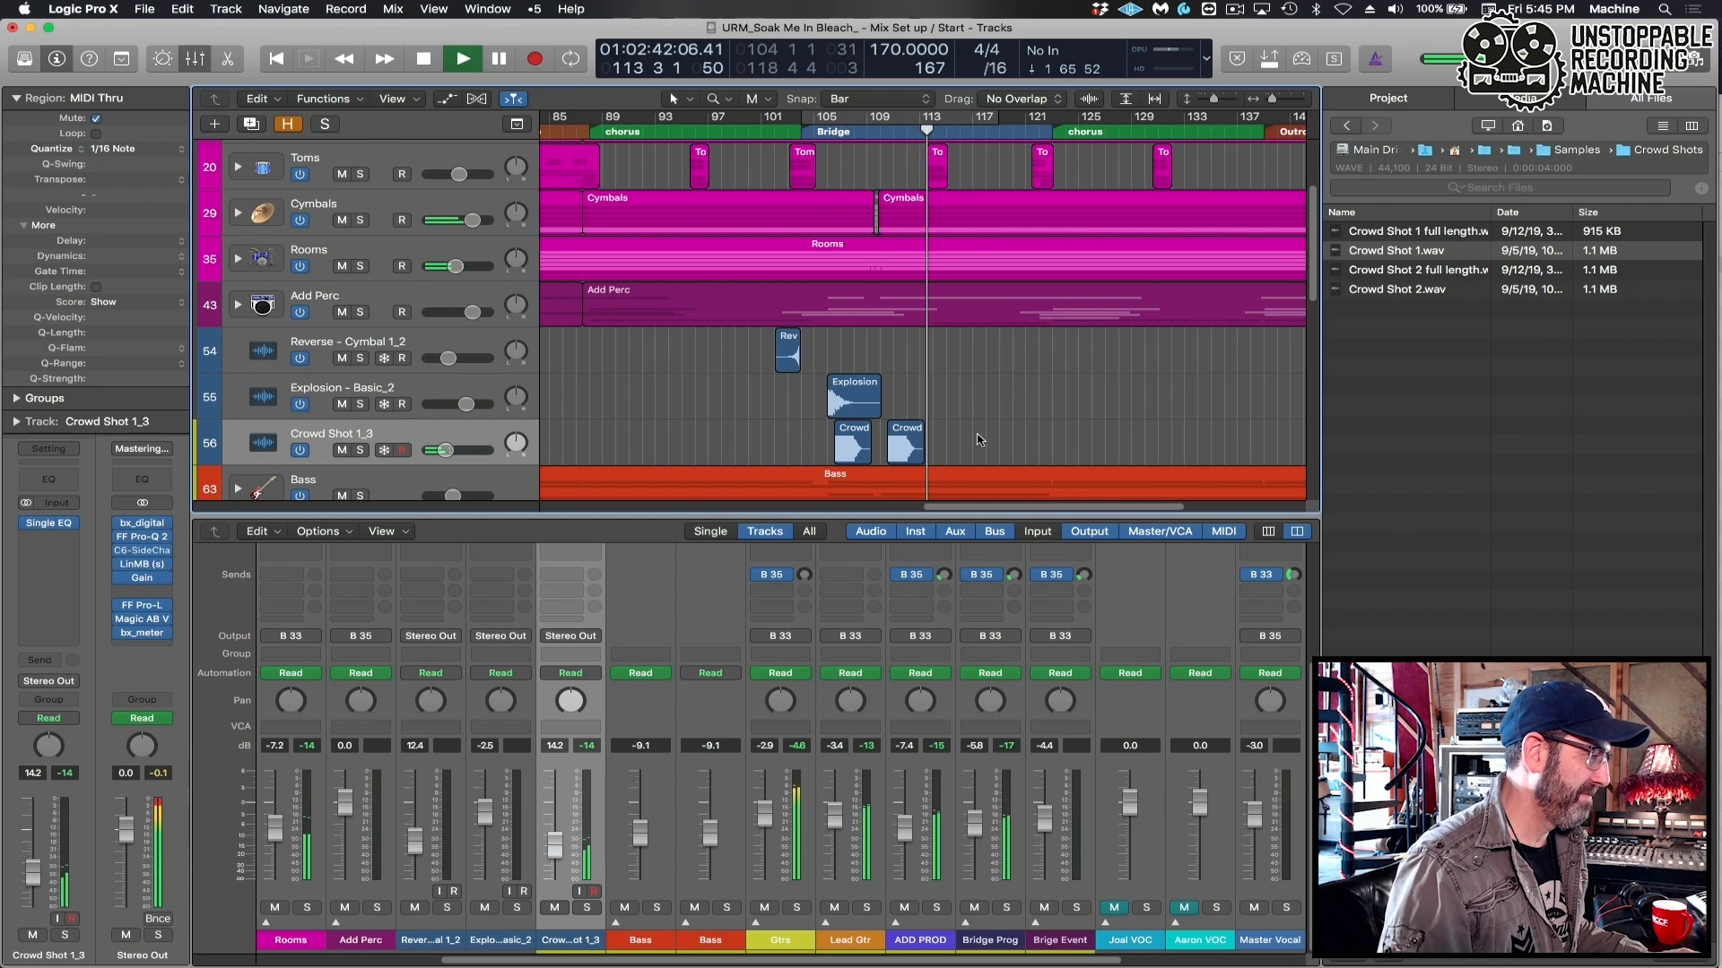
{"action": "key", "text": "super+Up"}
{"action": "key", "text": "super+Up"}
{"action": "left_click_drag", "start_coordinate": [801, 443], "coordinate": [957, 446]}
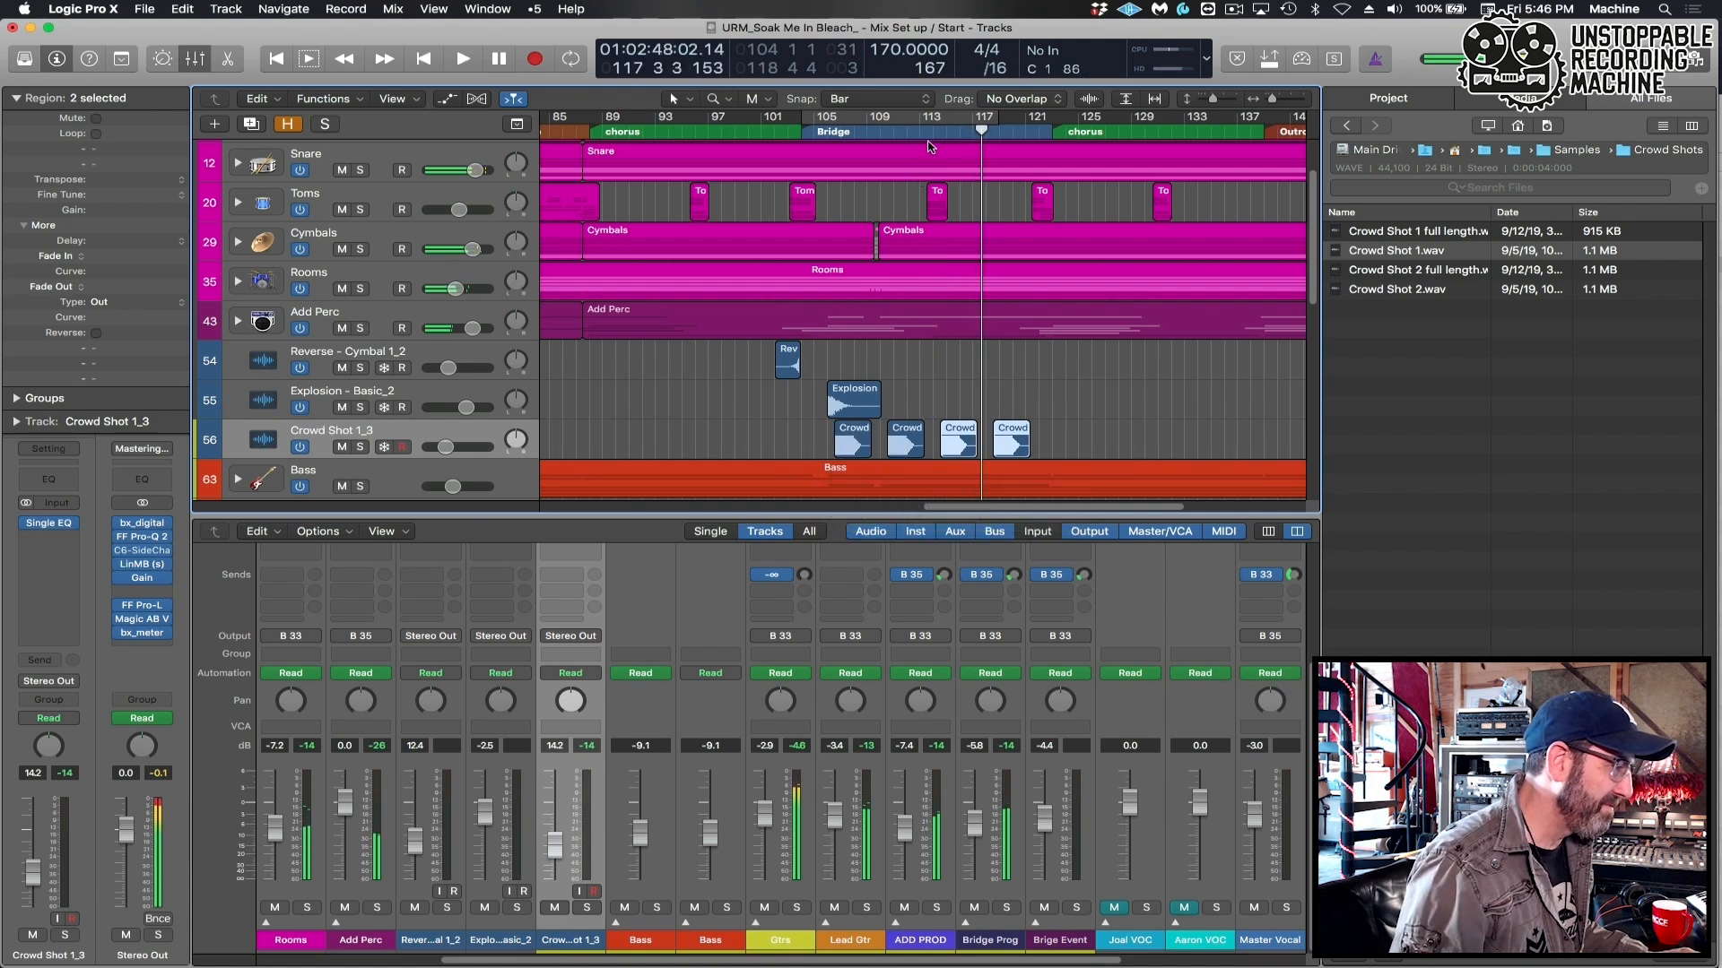
Play back the repeated crowd shots through the Bridge and set the crowd track's level to -15.6 dB.
{"action": "key", "text": "space"}
{"action": "key", "text": "super+Right"}
{"action": "key", "text": "super+Right"}
{"action": "key", "text": "super+Right"}
{"action": "key", "text": "super+Right"}
{"action": "left_click", "coordinate": [882, 382]}
{"action": "key", "text": "super+Left"}
{"action": "key", "text": "super+Left"}
{"action": "key", "text": "super+Left"}
{"action": "left_click", "coordinate": [411, 430]}
{"action": "left_click_drag", "start_coordinate": [556, 852], "coordinate": [555, 852]}
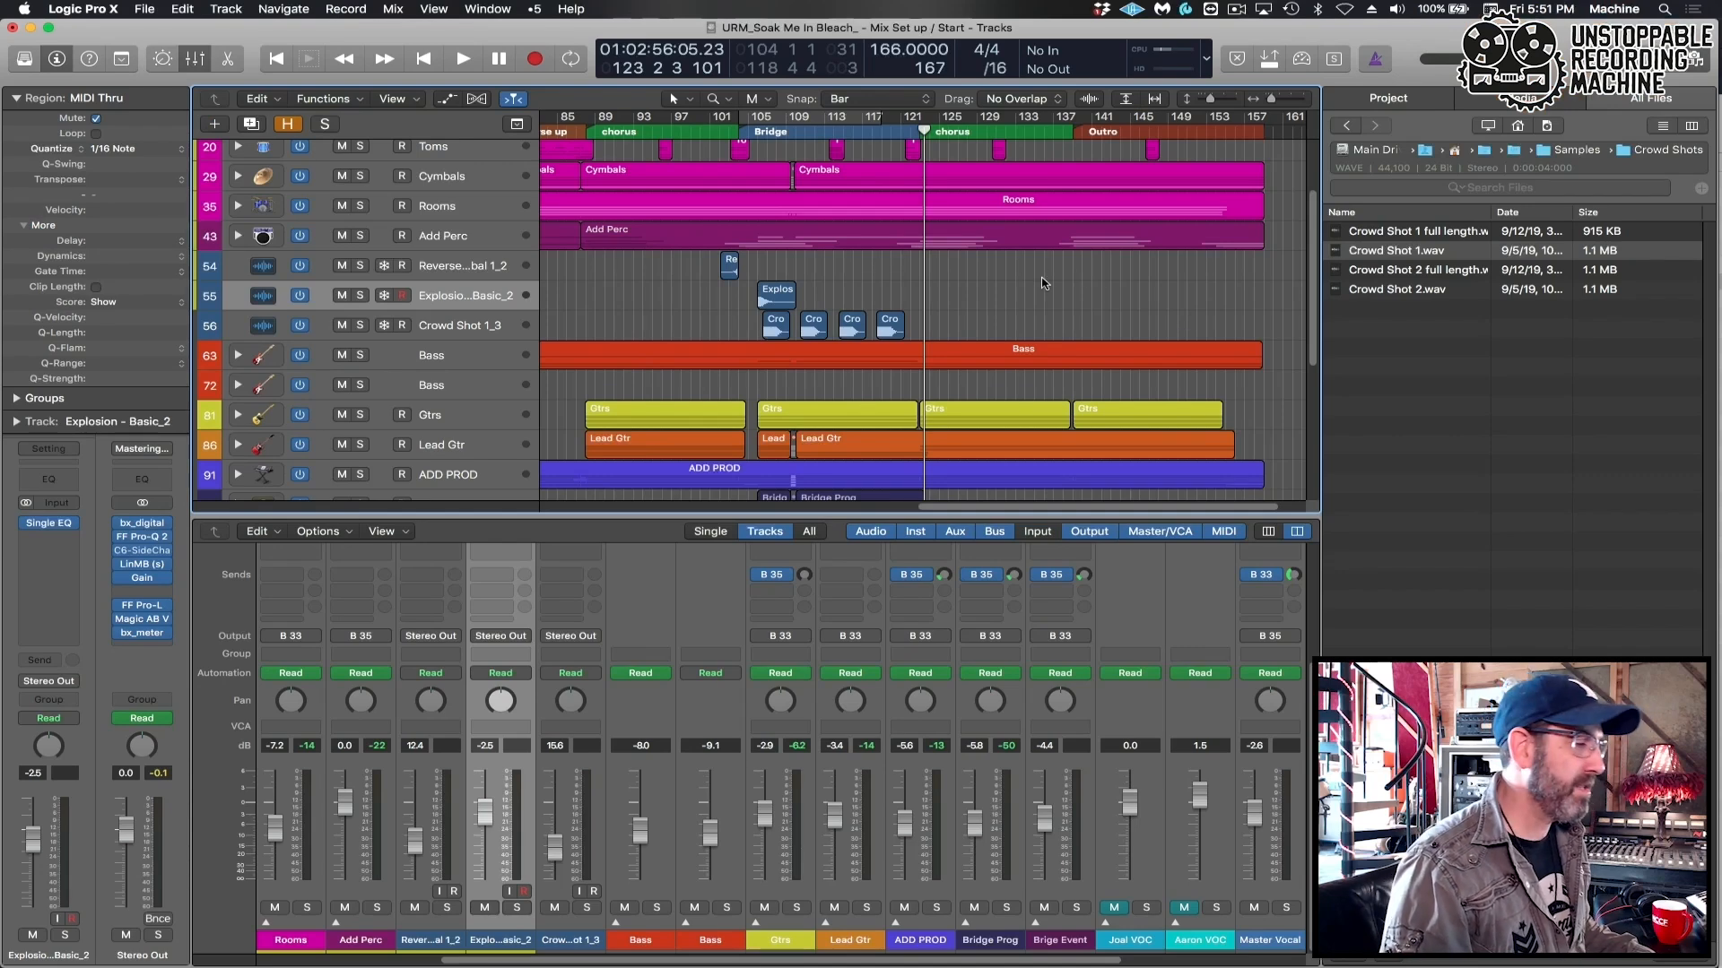
Open the Clap Shots folder in the Samples library.
{"action": "left_click", "coordinate": [1345, 127]}
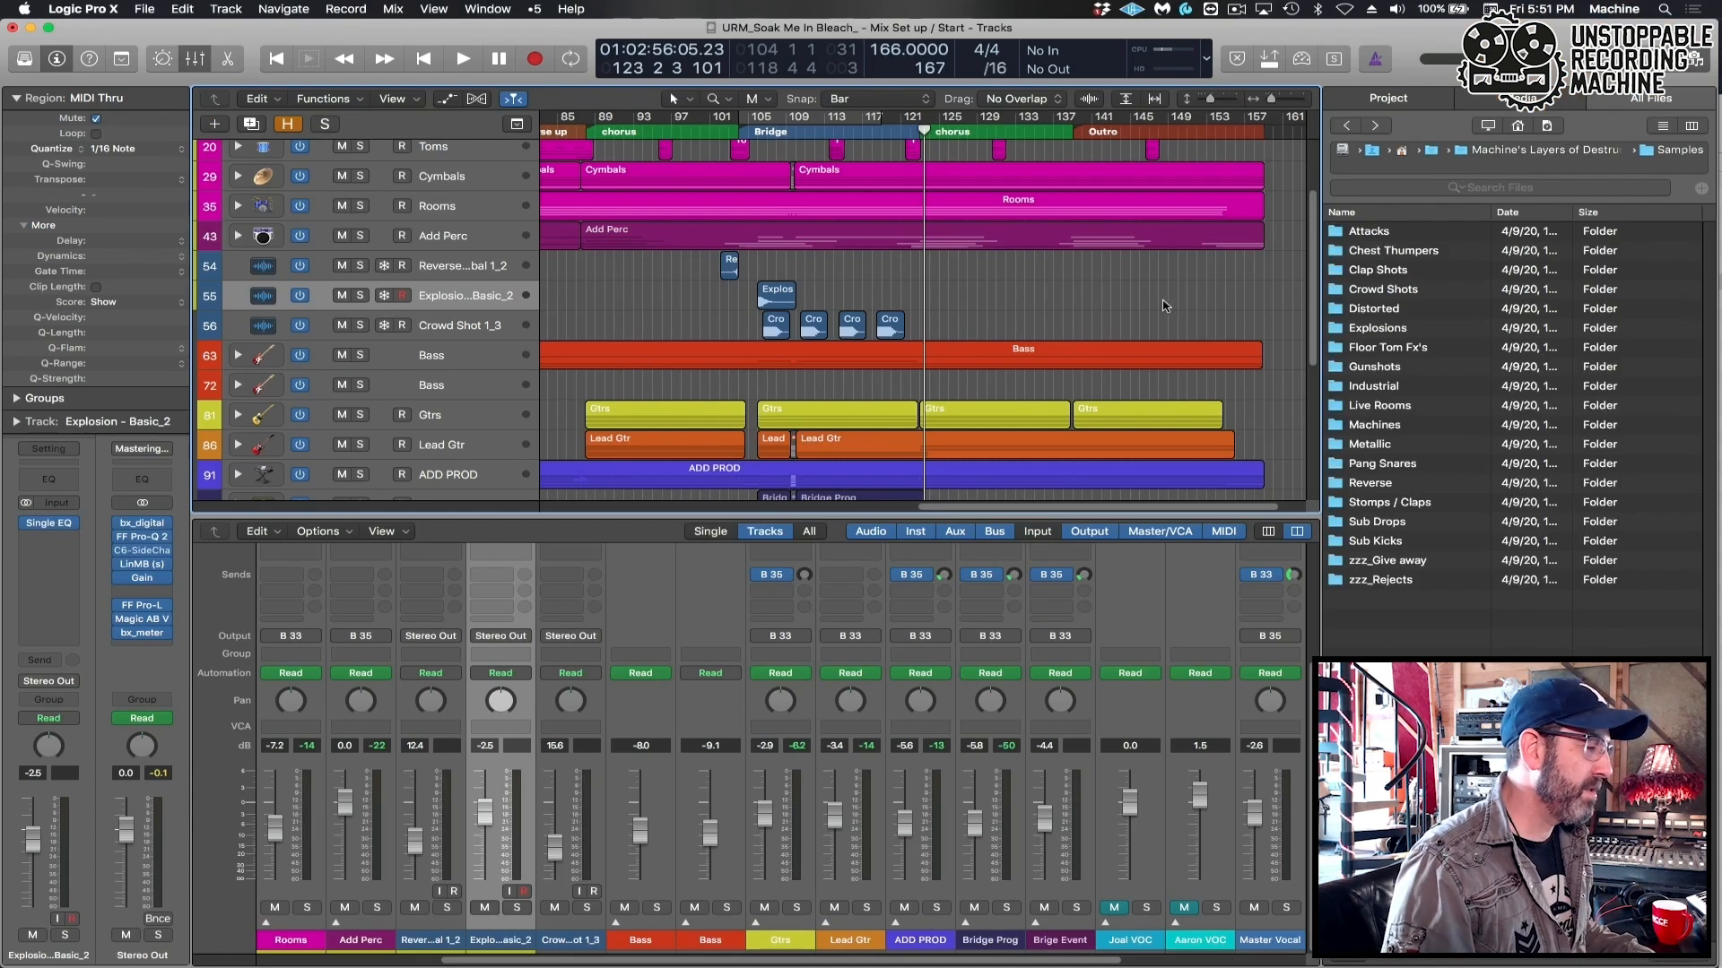
{"action": "key", "text": "super+Right"}
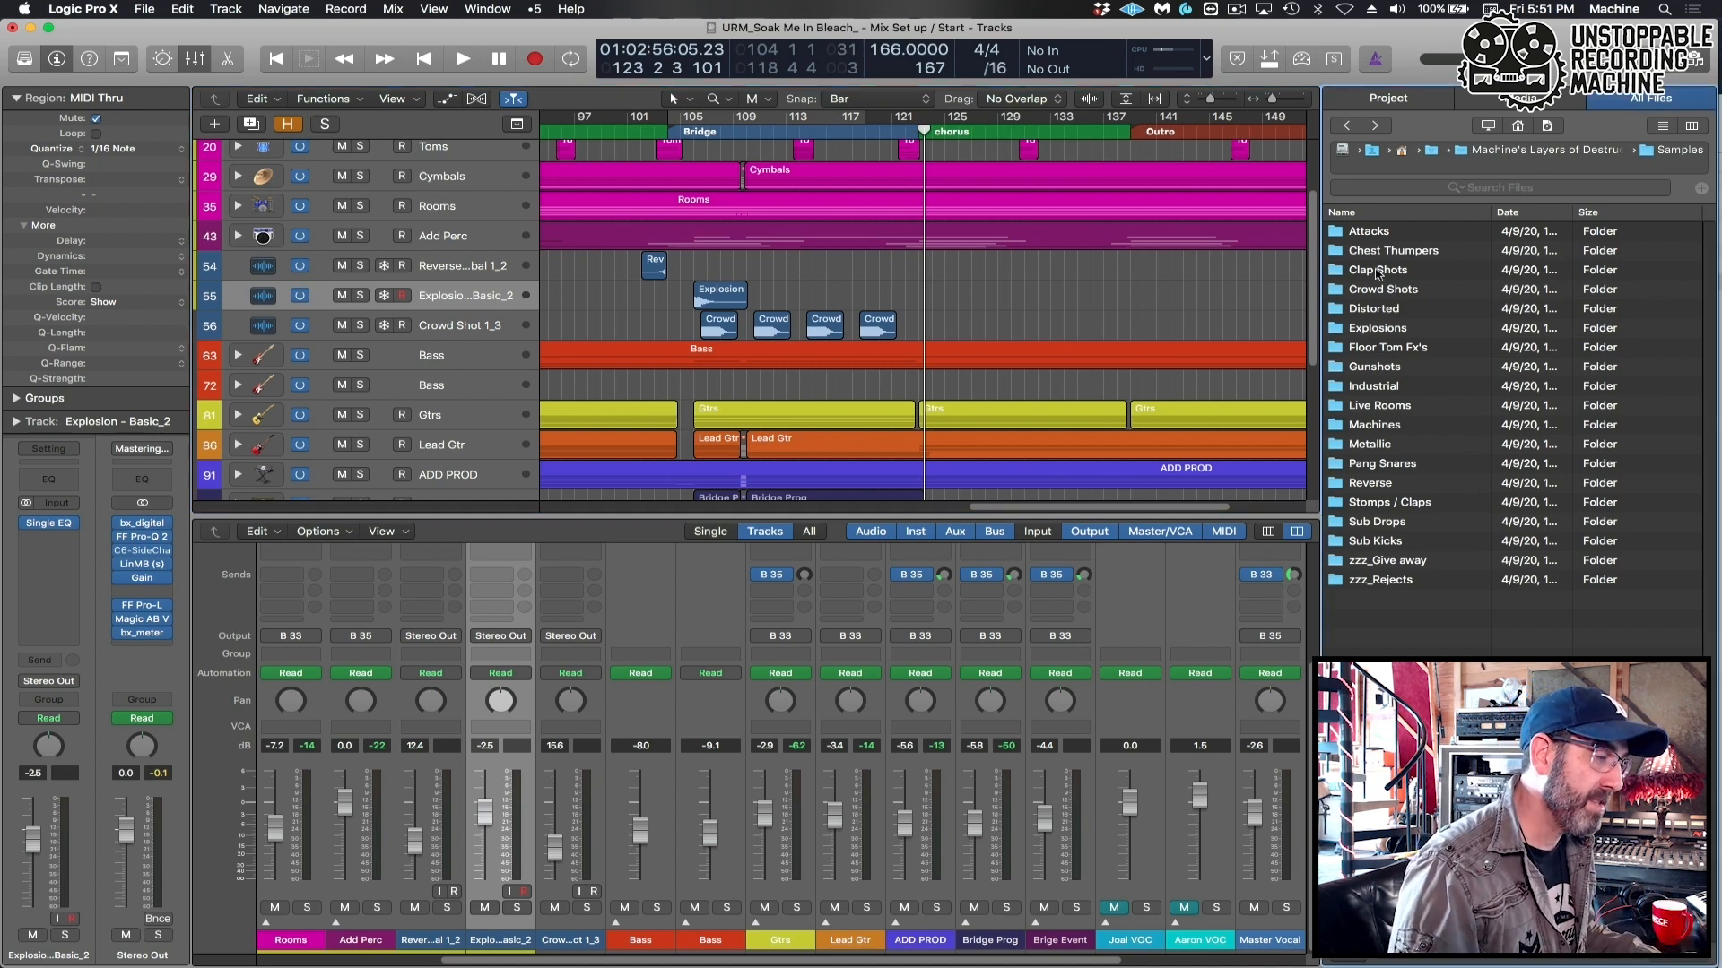
{"action": "double_click", "coordinate": [1378, 271]}
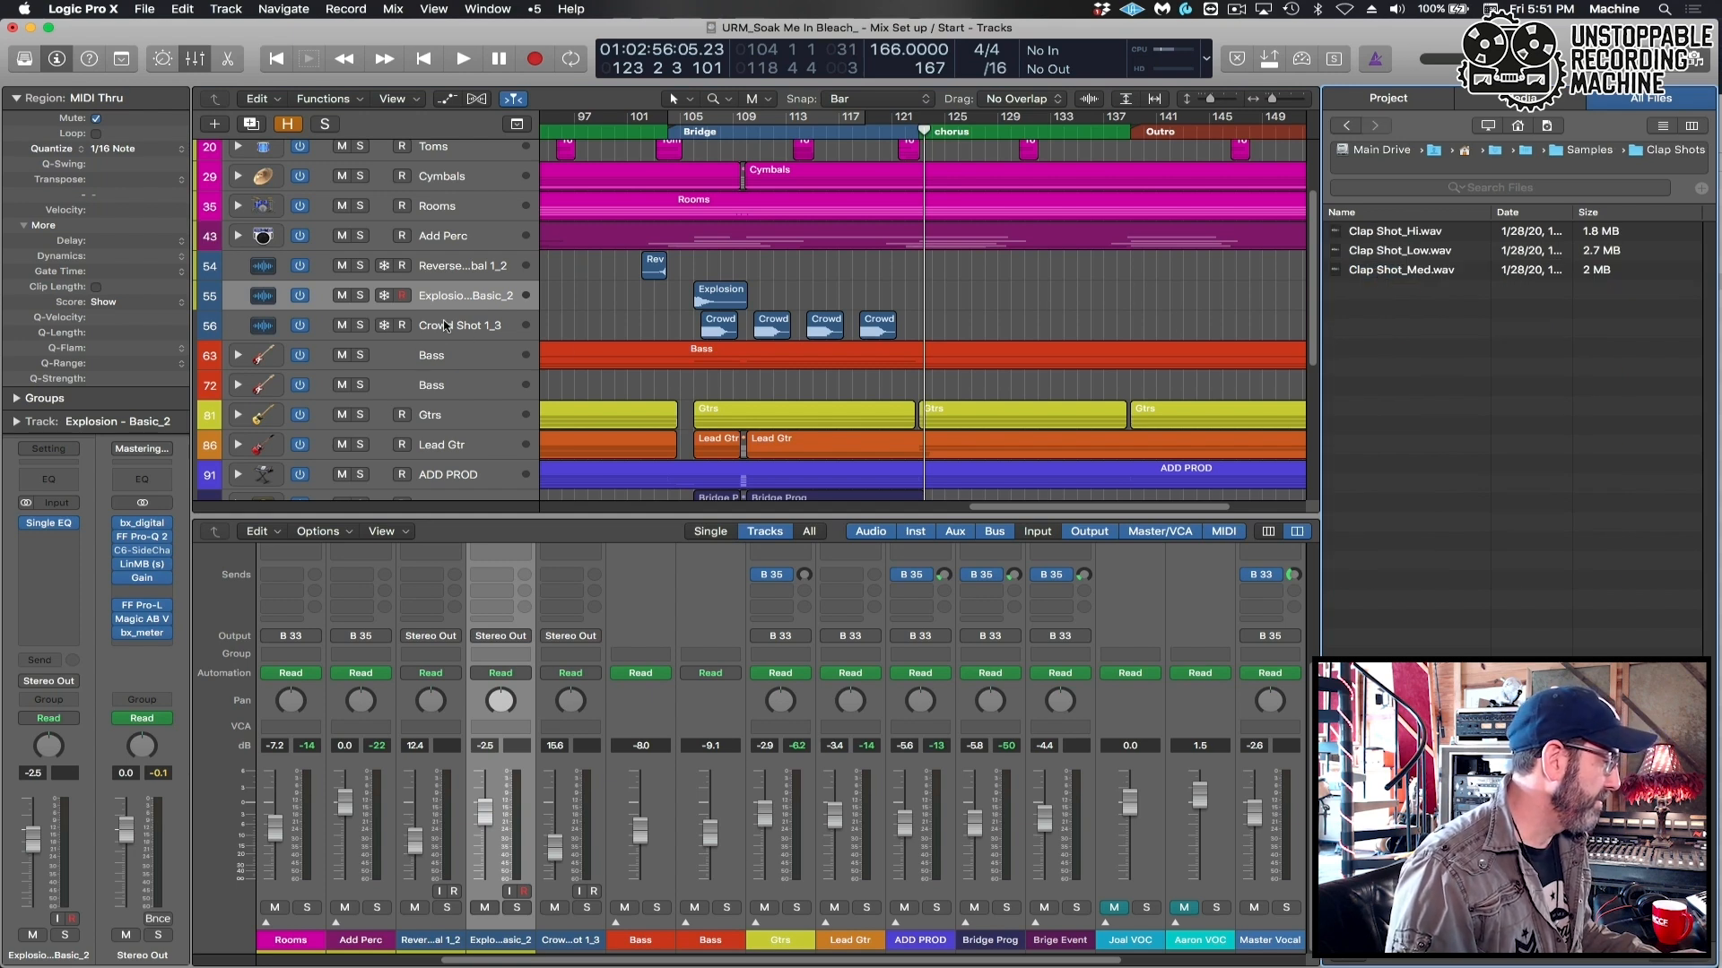
Add a track with duplicate settings below Crowd Shot 1_3 and set a cycle range starting at bar 123.
{"action": "left_click", "coordinate": [445, 327]}
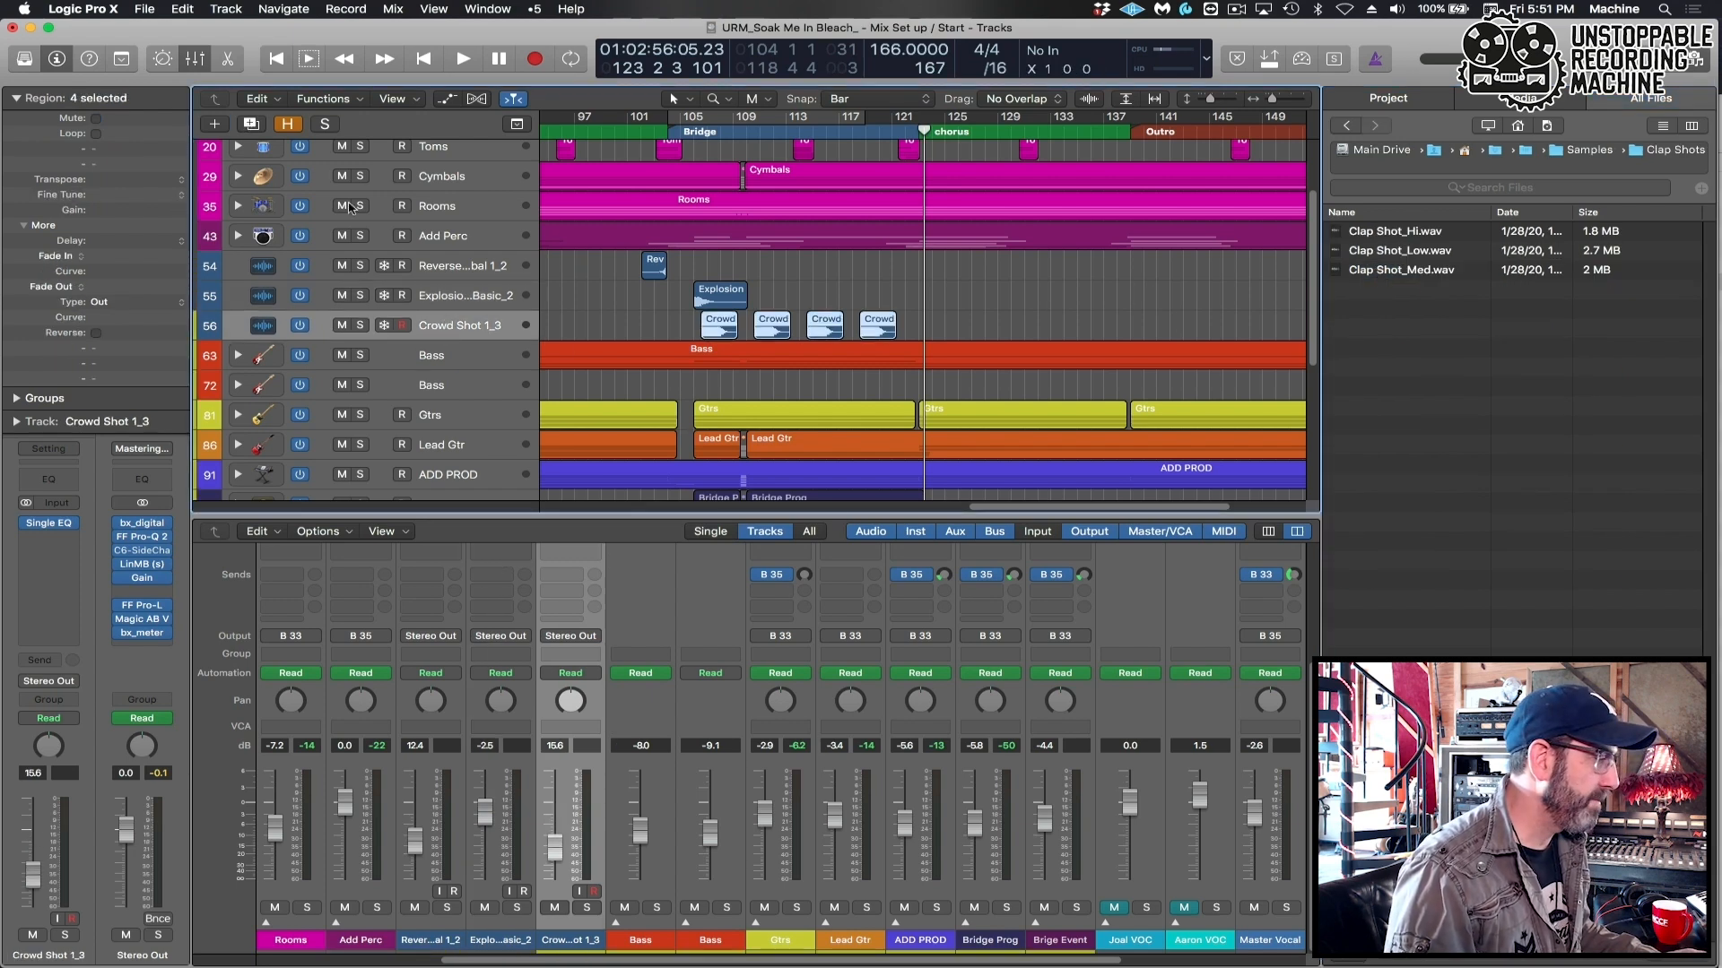
{"action": "left_click", "coordinate": [252, 124]}
{"action": "key", "text": "super+Right"}
{"action": "key", "text": "super+Right"}
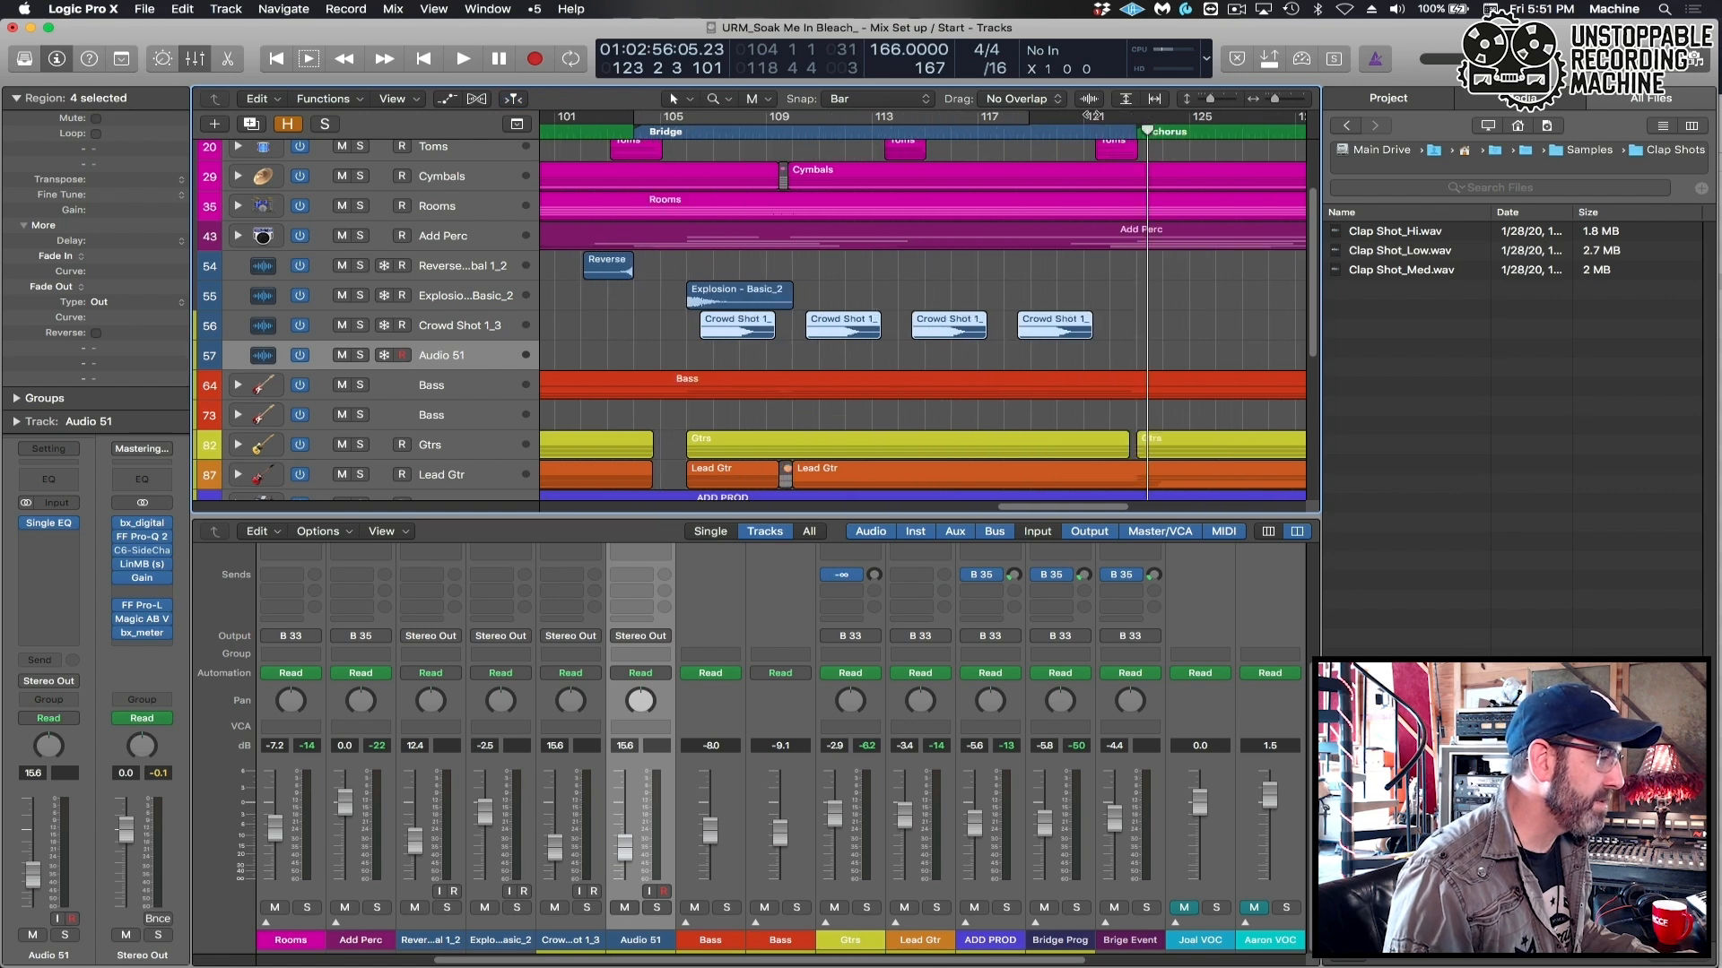
{"action": "left_click_drag", "start_coordinate": [1144, 122], "coordinate": [1345, 126]}
{"action": "left_click", "coordinate": [1116, 329]}
{"action": "key", "text": "super+Right"}
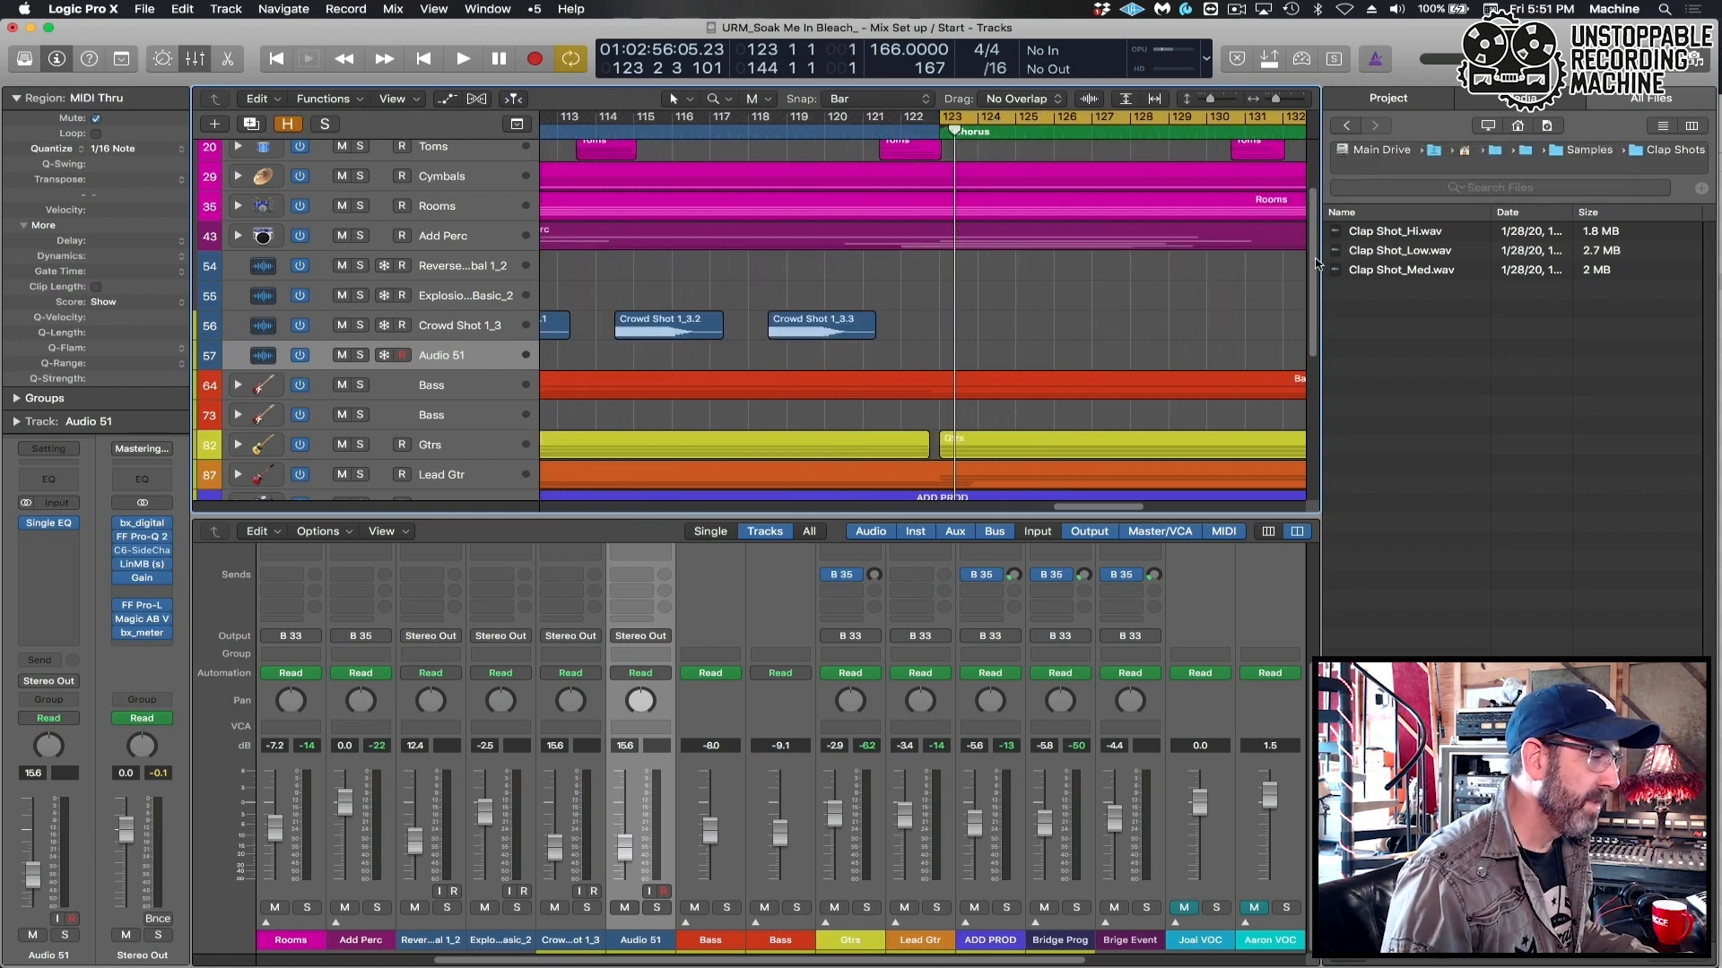
Audition Clap Shot_Hi.wav, Clap Shot_Low.wav and Clap Shot_Med.wav.
{"action": "left_click", "coordinate": [1386, 235]}
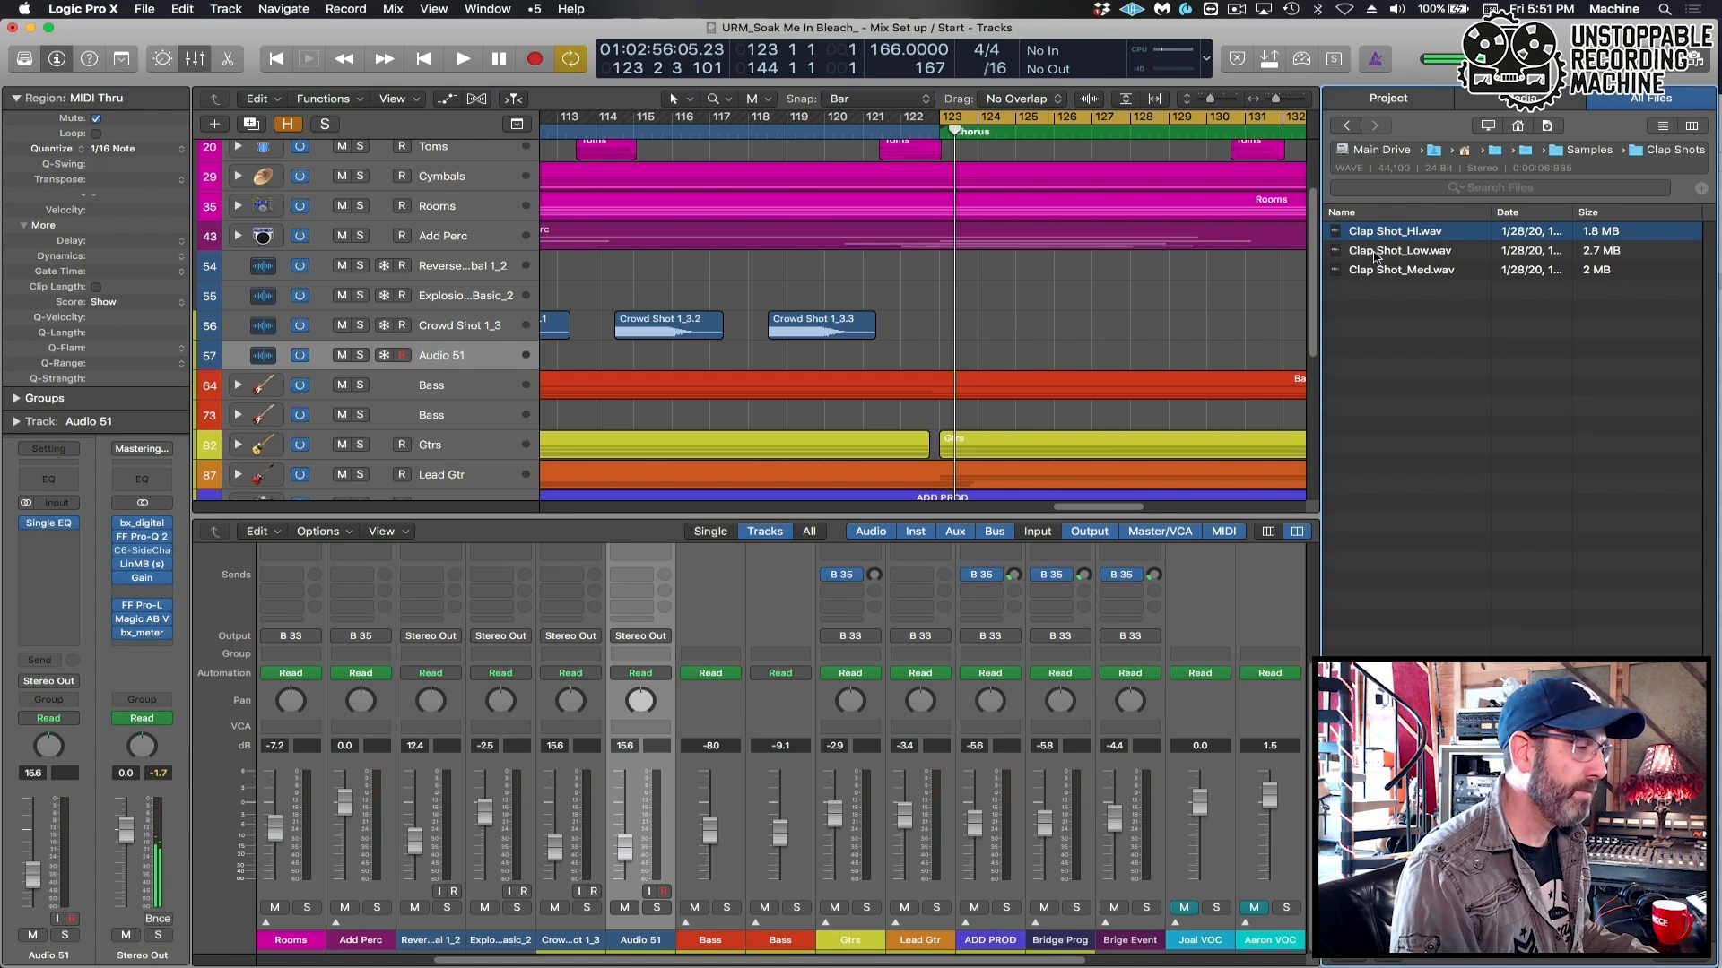
{"action": "left_click", "coordinate": [1376, 253]}
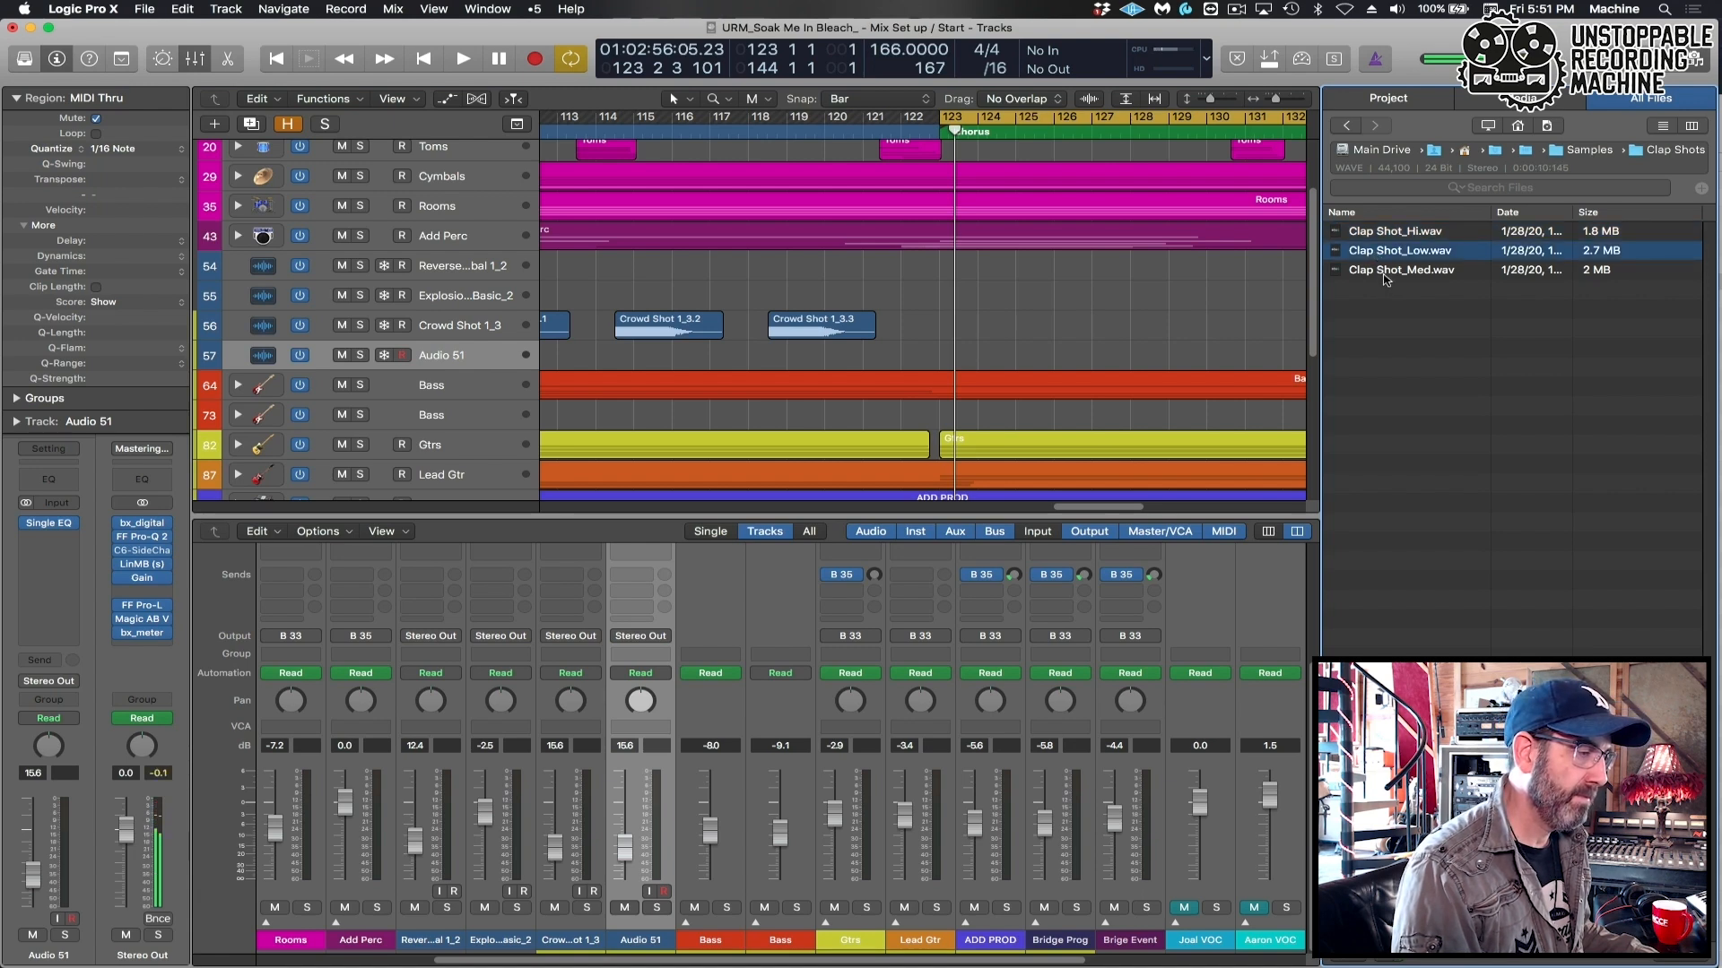
{"action": "left_click", "coordinate": [1386, 271]}
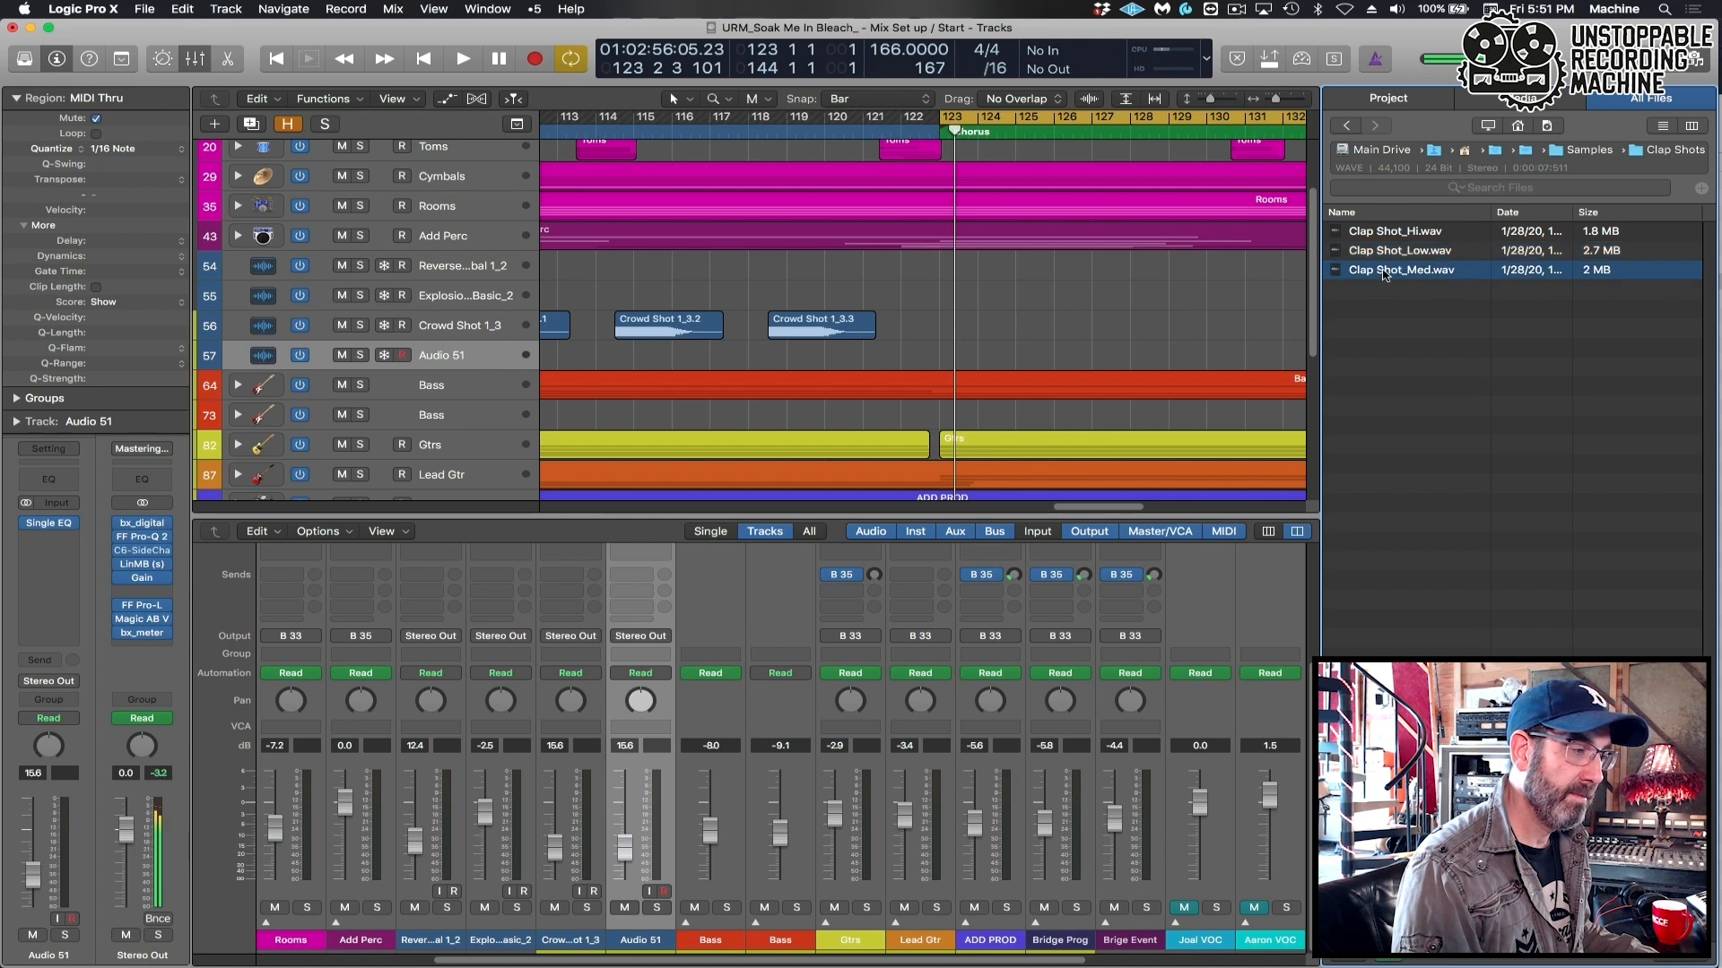
Play the start of the chorus and move the cycle range's start to bar 123 beat 3.
{"action": "left_click", "coordinate": [886, 297]}
{"action": "key", "text": "super+Right"}
{"action": "key", "text": "super+Right"}
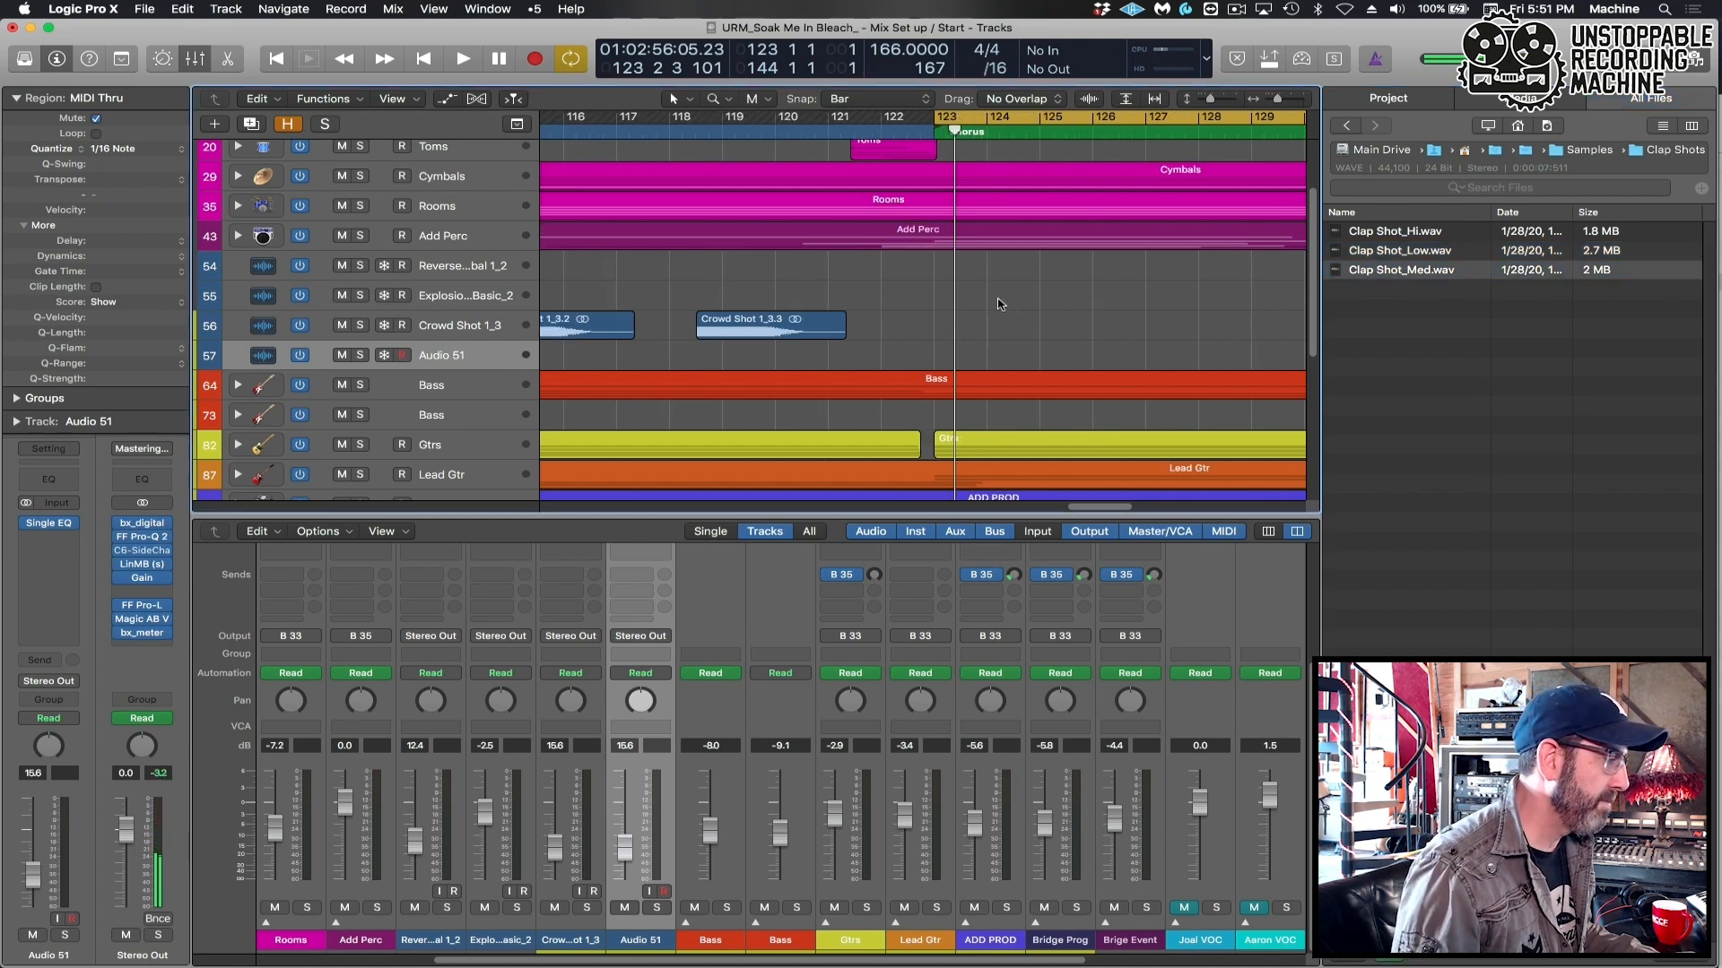
{"action": "key", "text": "space"}
{"action": "key", "text": "super+Right"}
{"action": "key", "text": "space"}
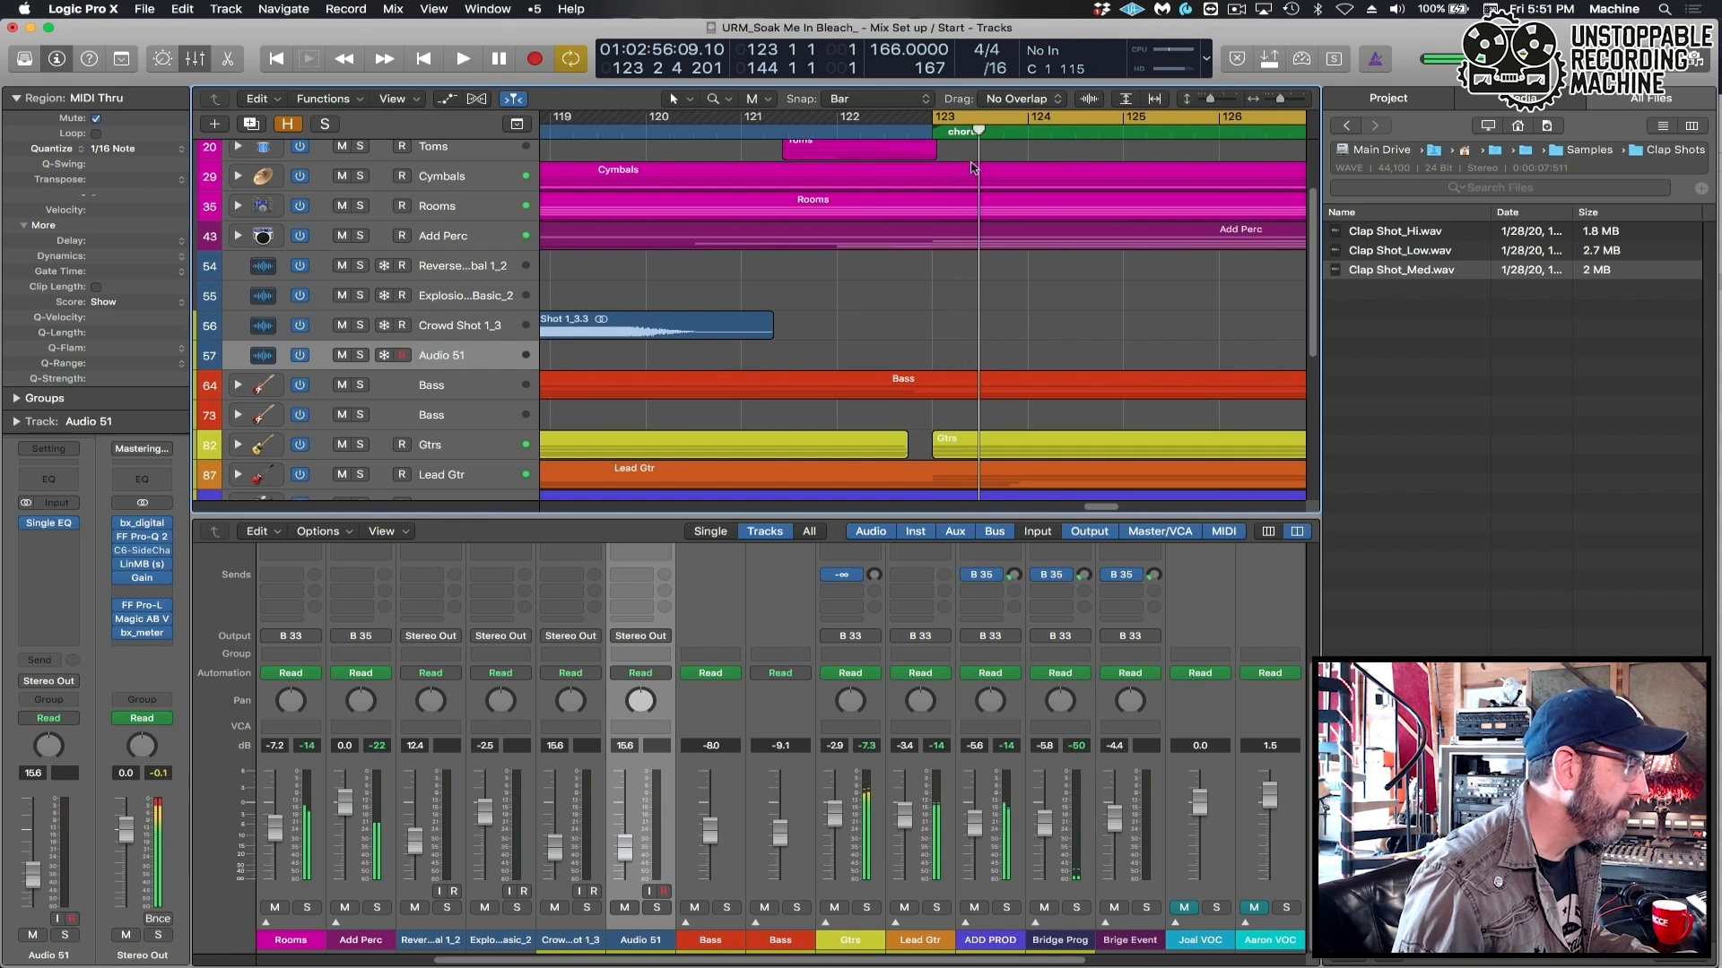
{"action": "left_click_drag", "start_coordinate": [965, 119], "coordinate": [1002, 123]}
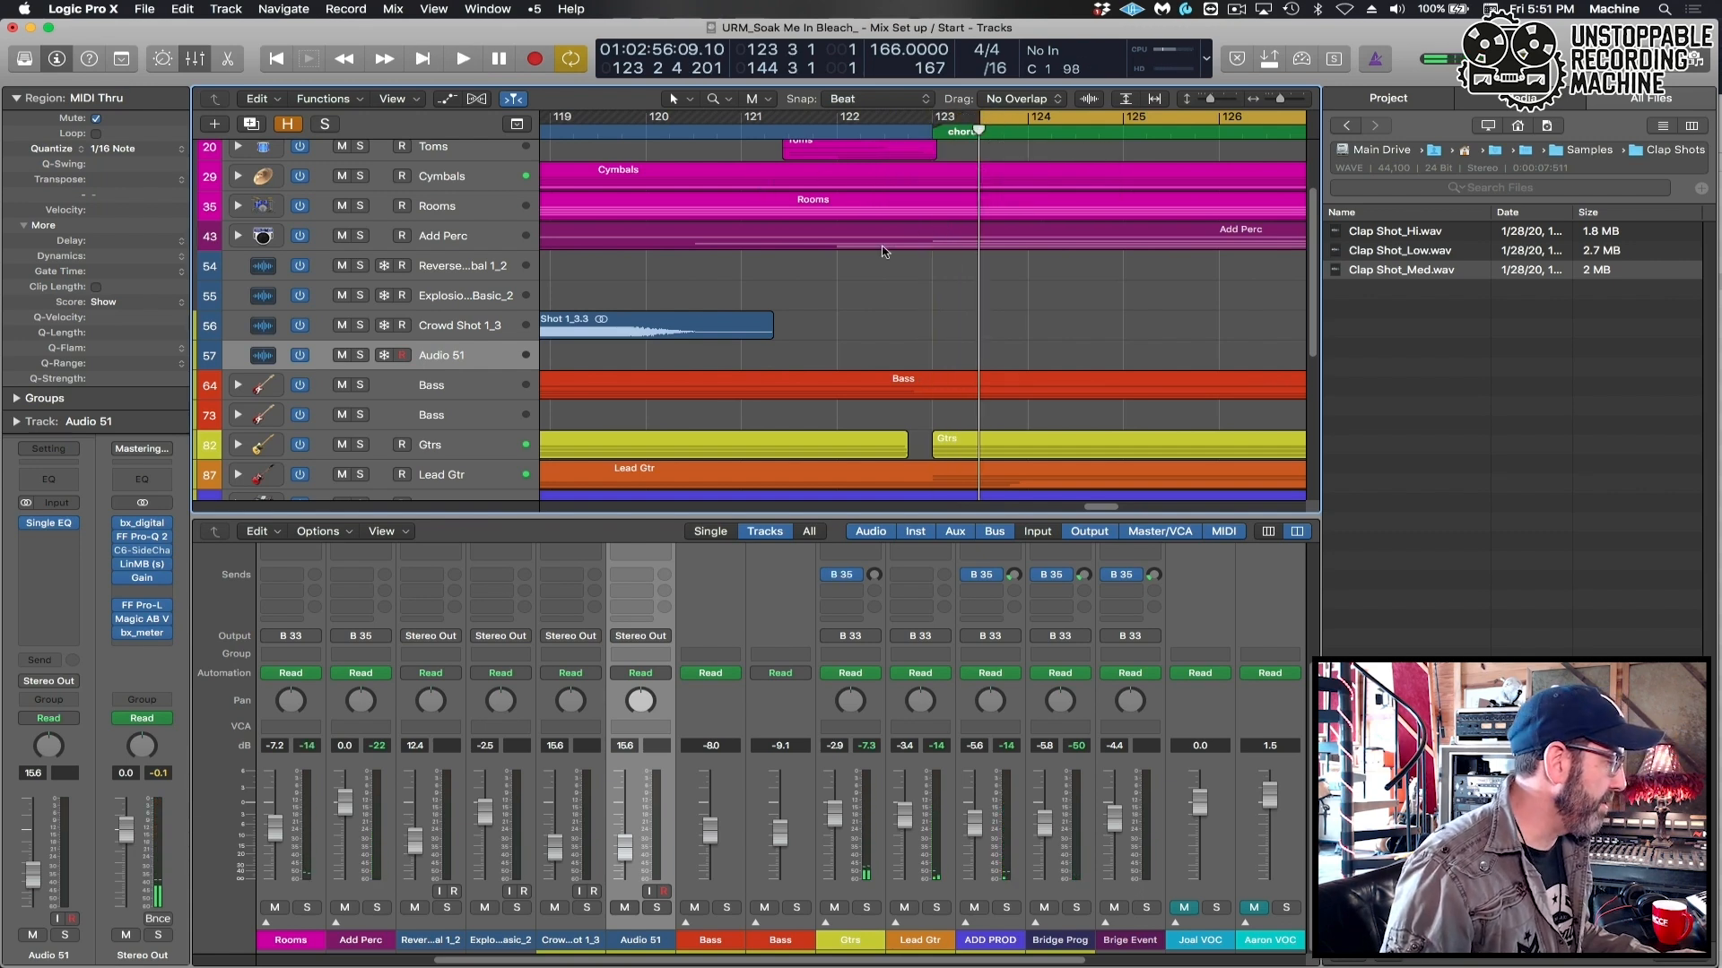
Place Clap Shot_Hi.wav on the new track at bar 123 beat 3.
{"action": "key", "text": "Return"}
{"action": "left_click", "coordinate": [1396, 234]}
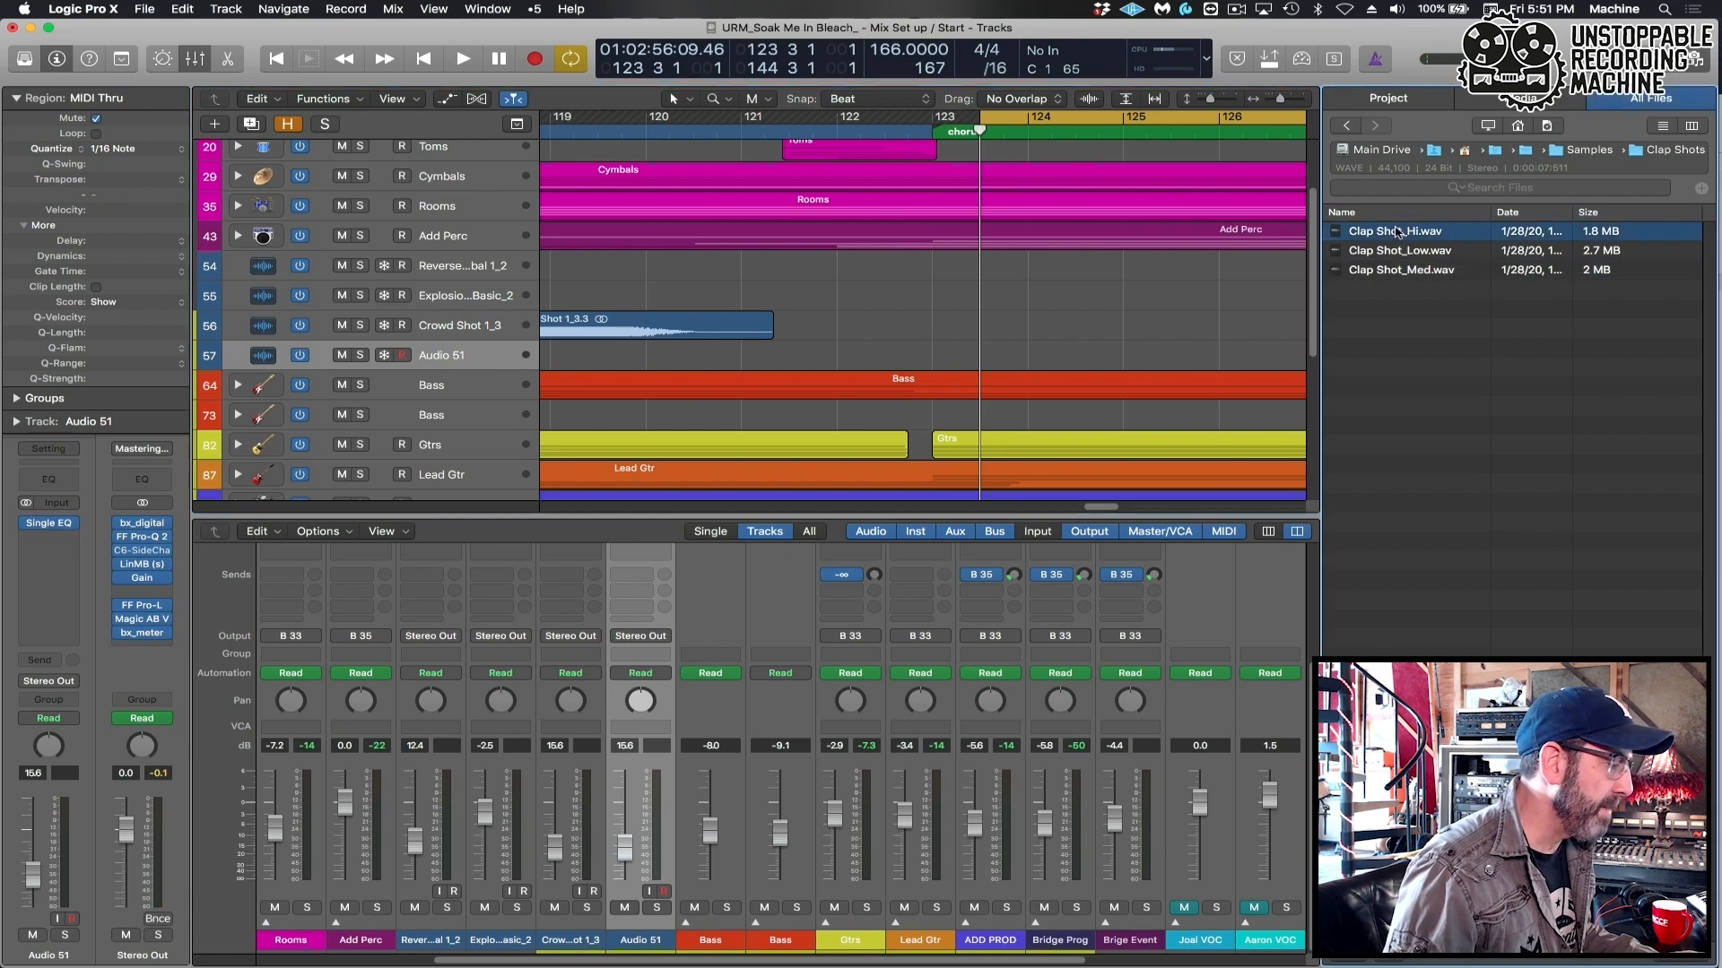
{"action": "double_click", "coordinate": [1396, 232]}
Turn off cycling and play back the high clap shot from bar 122 beat 4.
{"action": "left_click", "coordinate": [1004, 117]}
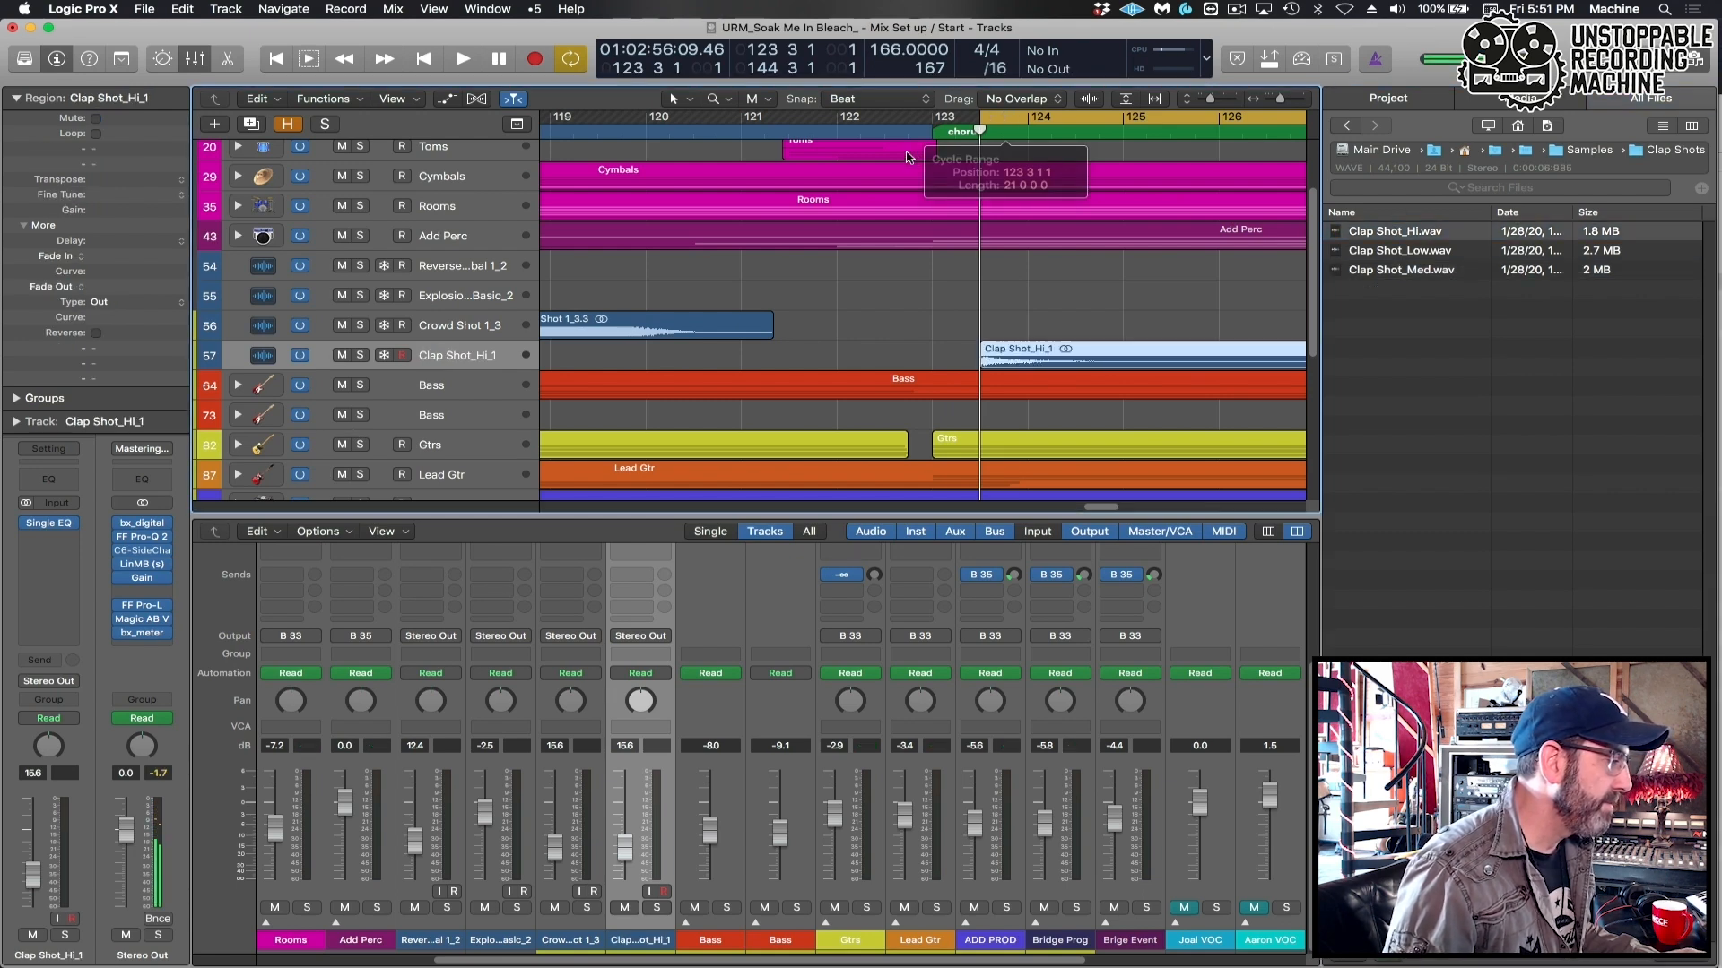
{"action": "key", "text": "comma"}
{"action": "left_click", "coordinate": [1009, 117]}
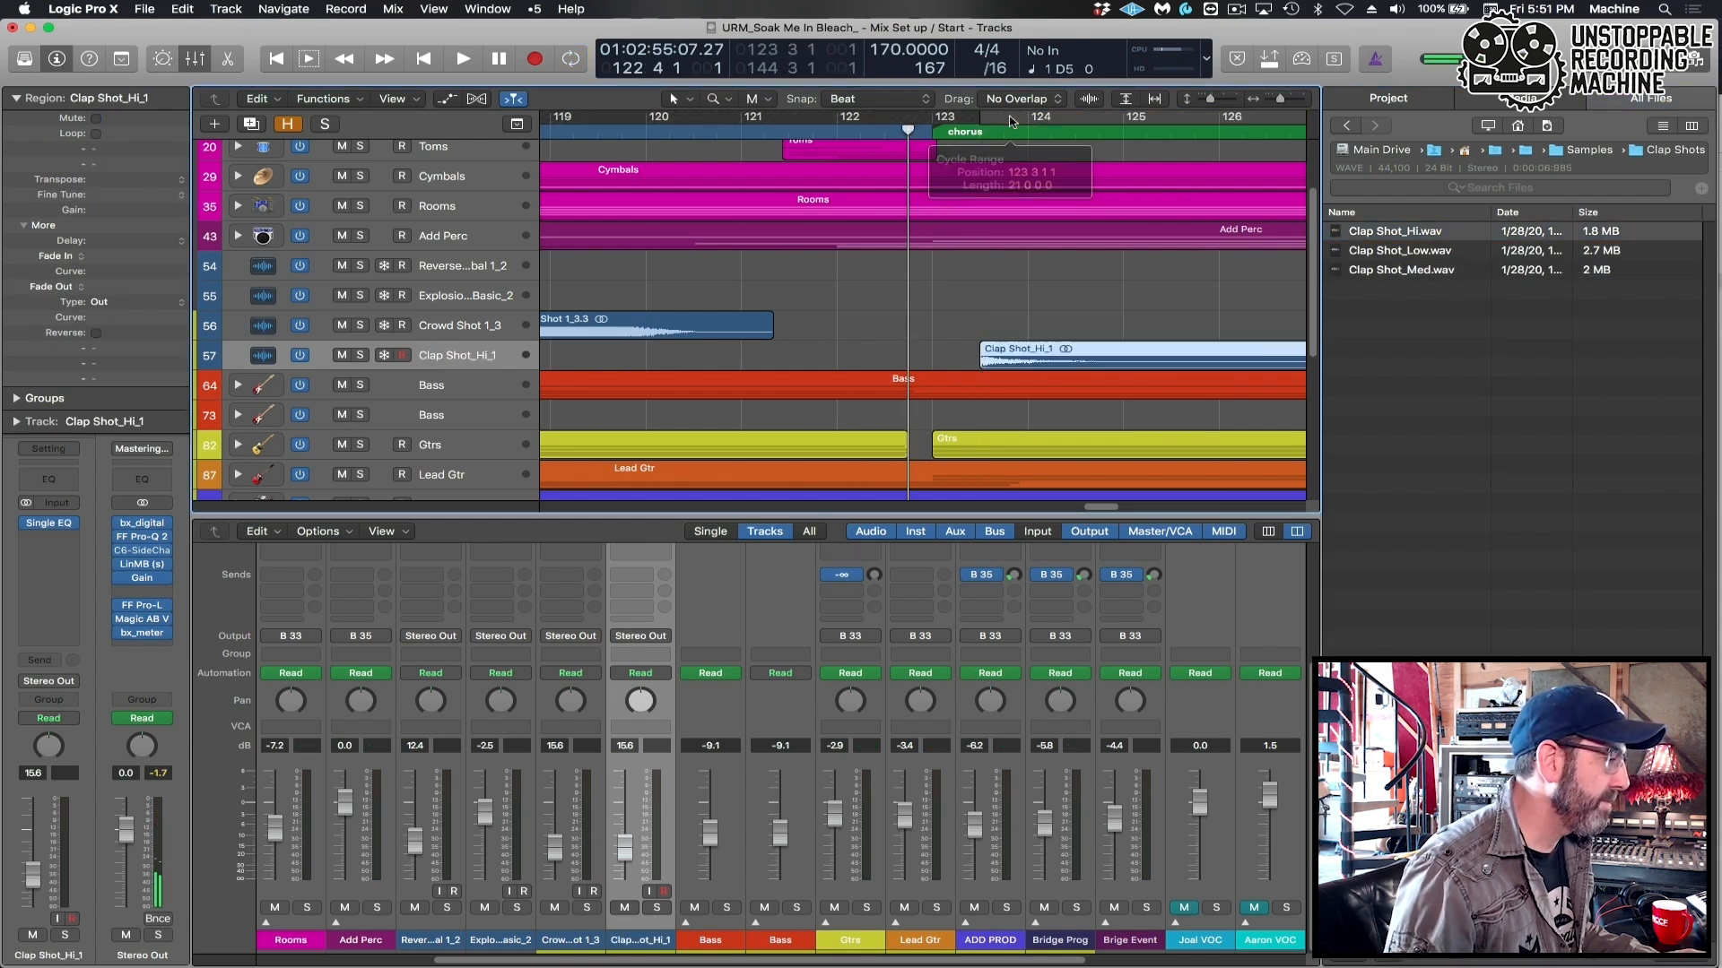
{"action": "left_click", "coordinate": [878, 301]}
{"action": "key", "text": "space"}
{"action": "key", "text": "super+Left"}
{"action": "key", "text": "super+Left"}
{"action": "key", "text": "super+Left"}
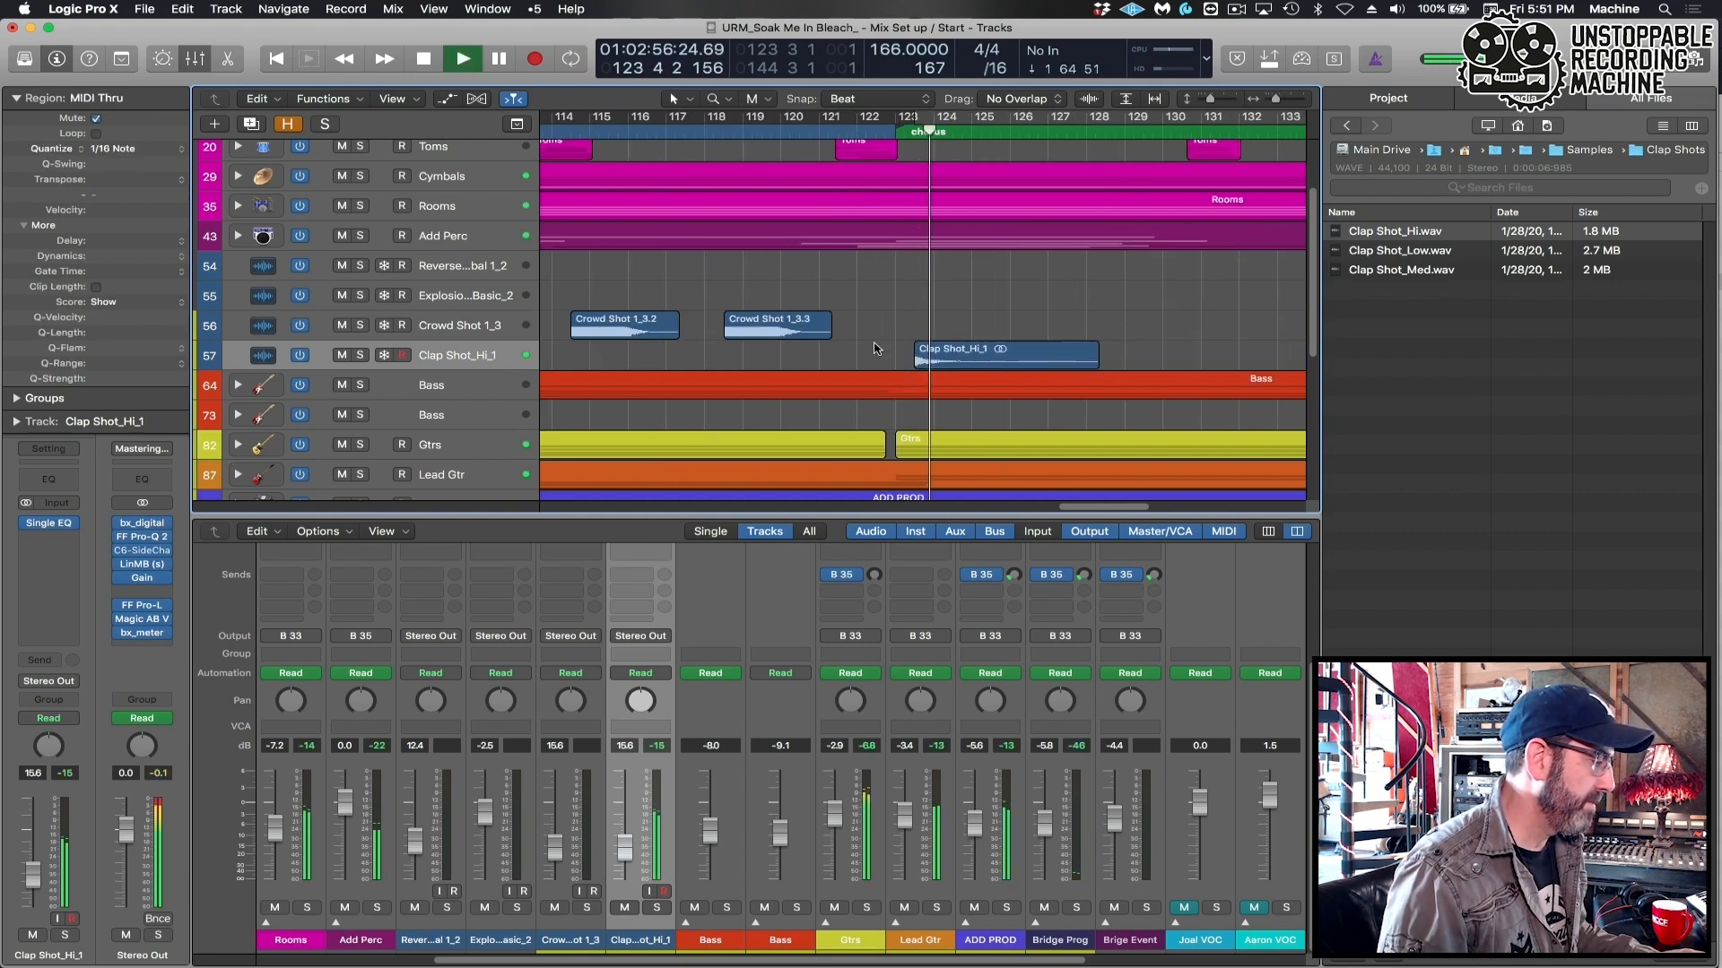
{"action": "key", "text": "space"}
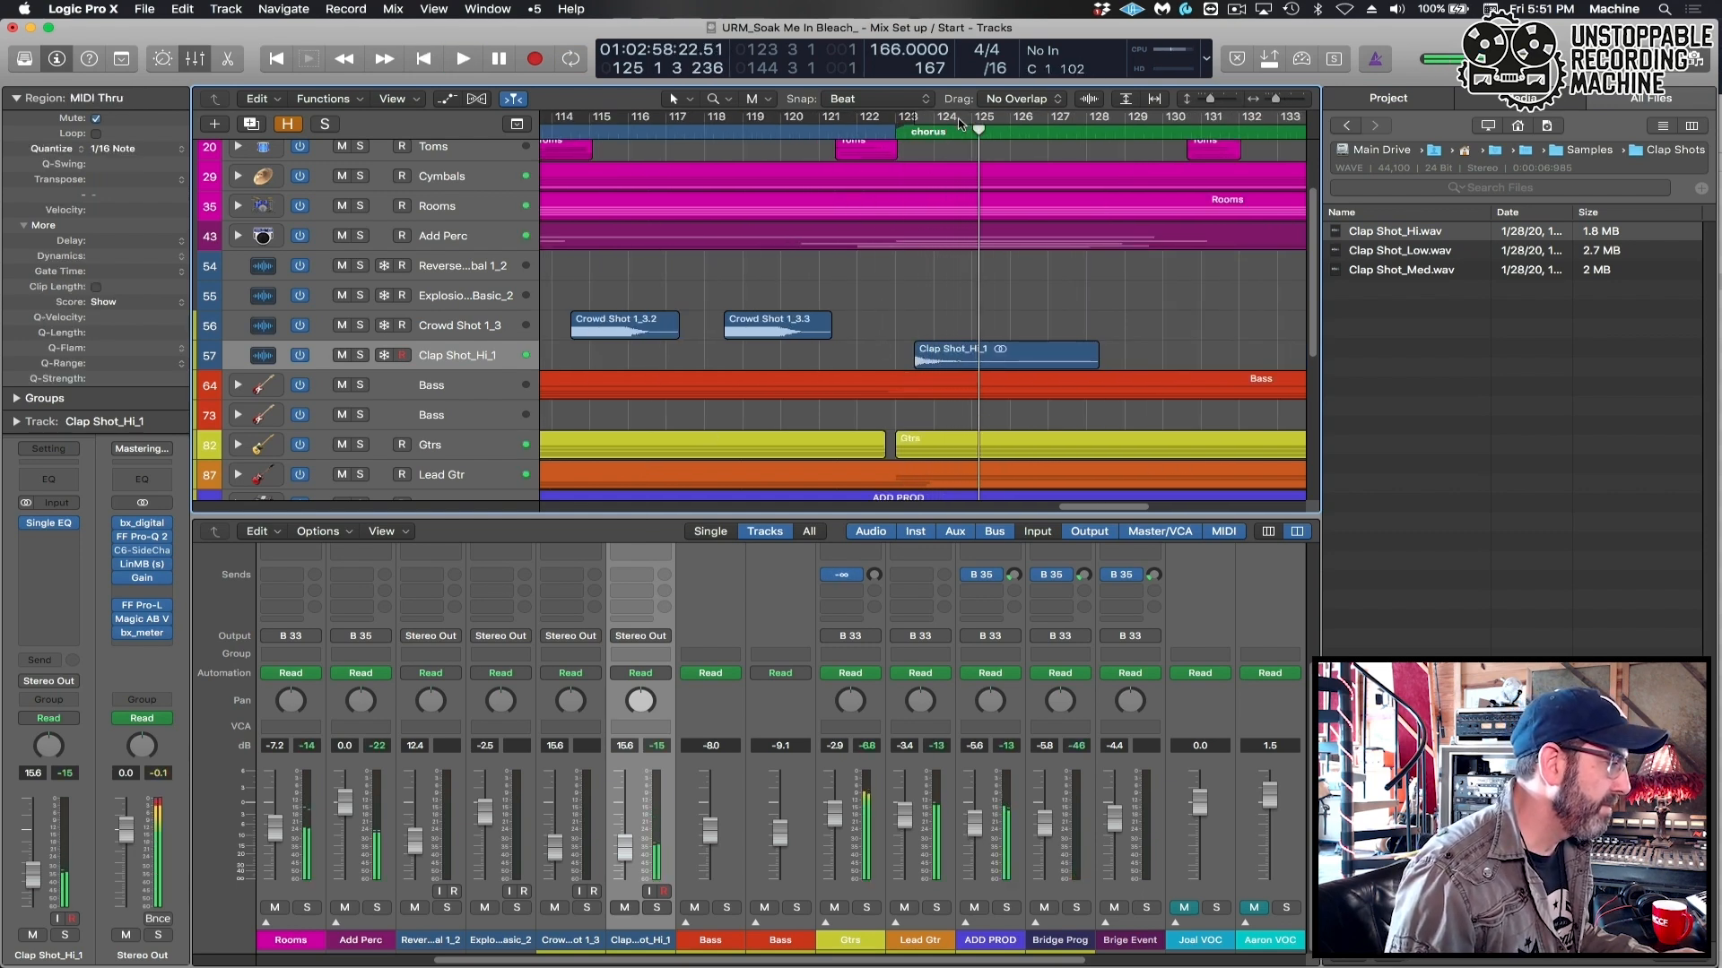
Turn cycling back on and set the cycle range to start at bar 124 beat 3.
{"action": "left_click", "coordinate": [898, 135]}
{"action": "key", "text": "super+Right"}
{"action": "key", "text": "super+Right"}
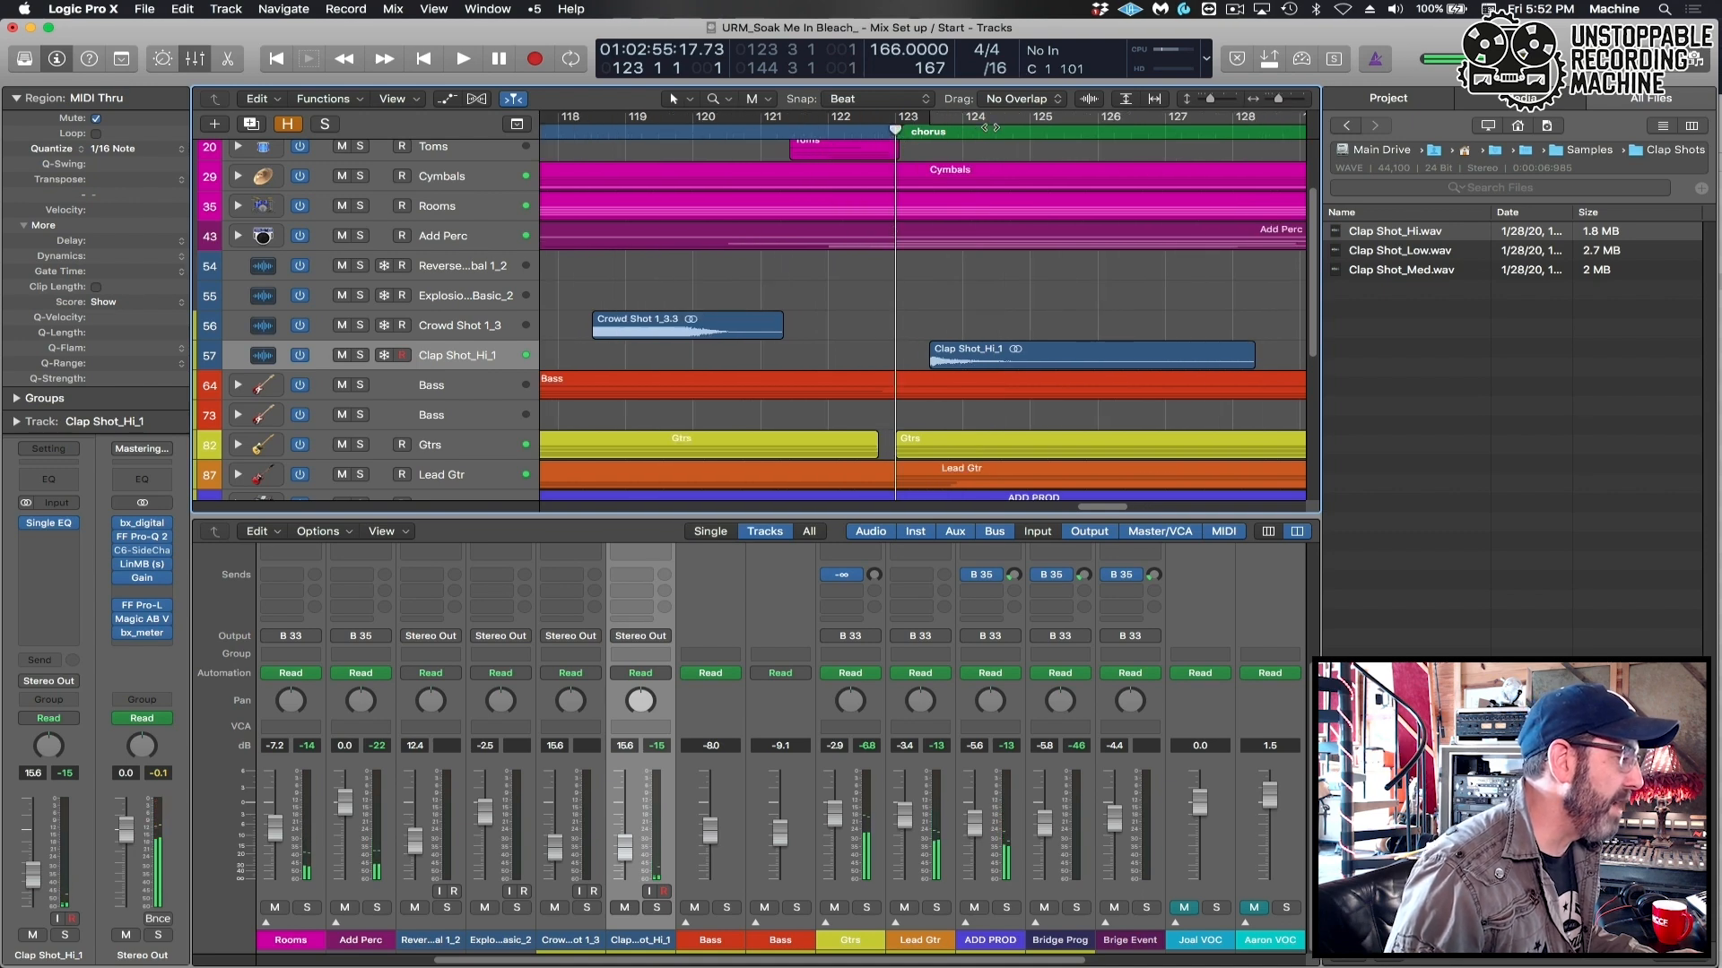
{"action": "left_click", "coordinate": [991, 118]}
{"action": "left_click_drag", "start_coordinate": [991, 119], "coordinate": [1059, 119]}
Add another track with duplicate settings below Clap Shot_Hi_1 and place Clap Shot_Low.wav on it at bar 124 beat 3.
{"action": "left_click", "coordinate": [465, 354]}
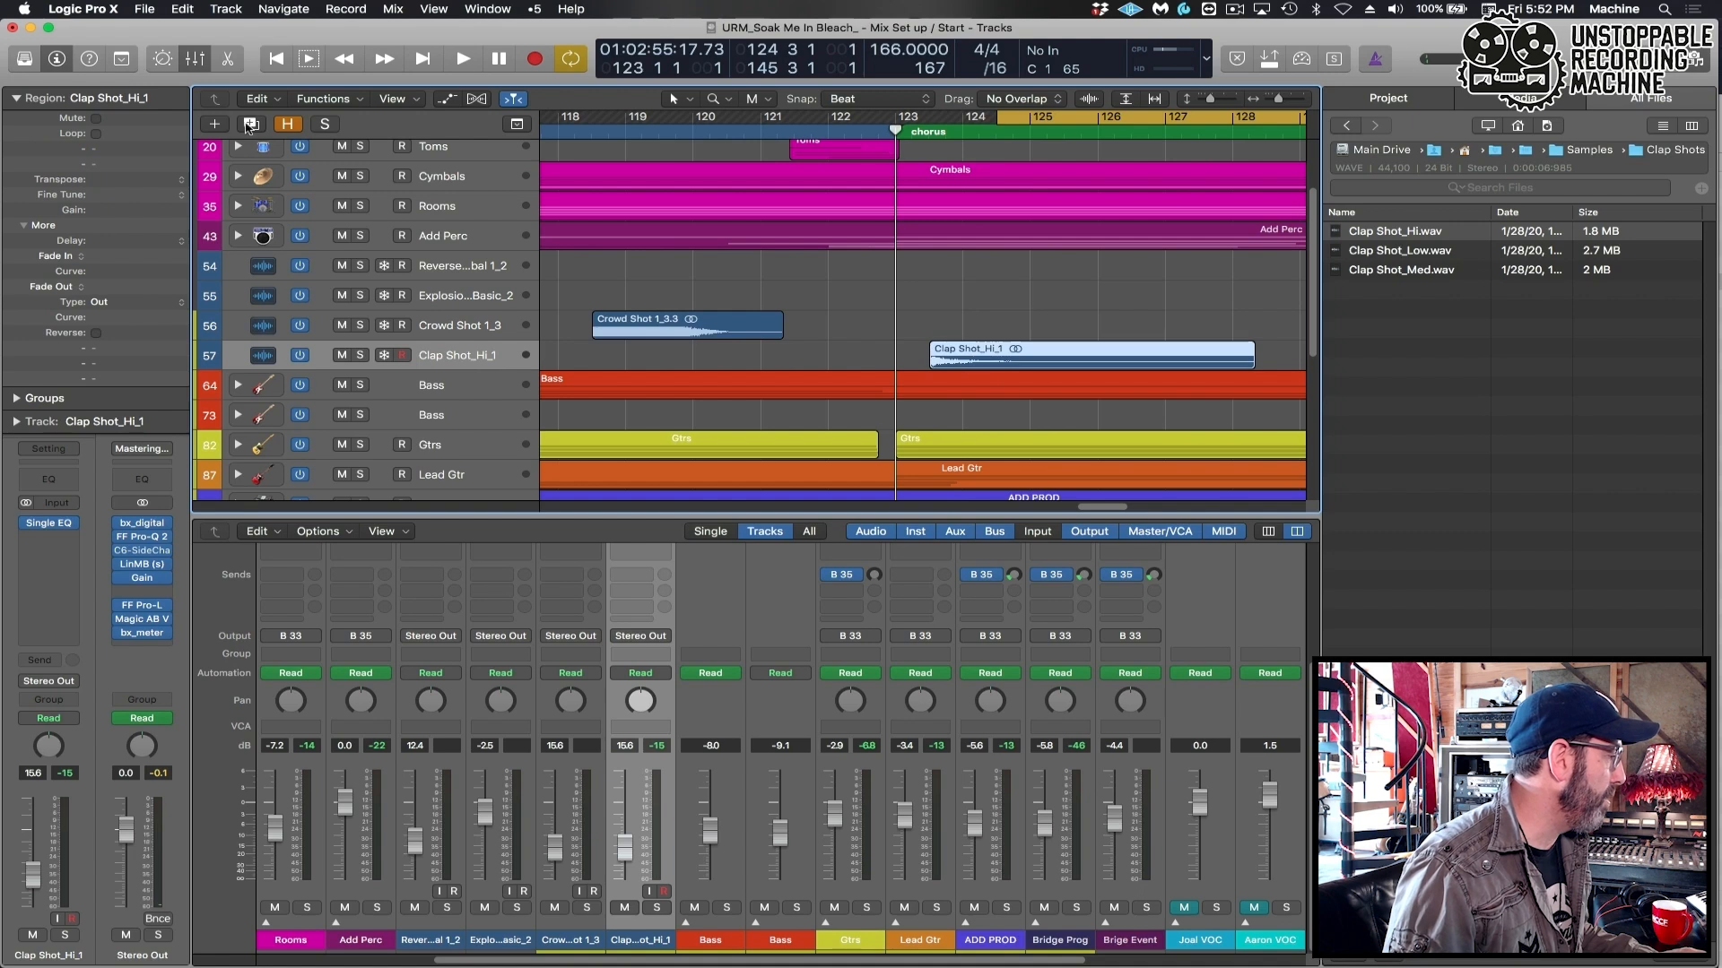
{"action": "key", "text": "super+d"}
{"action": "key", "text": "space"}
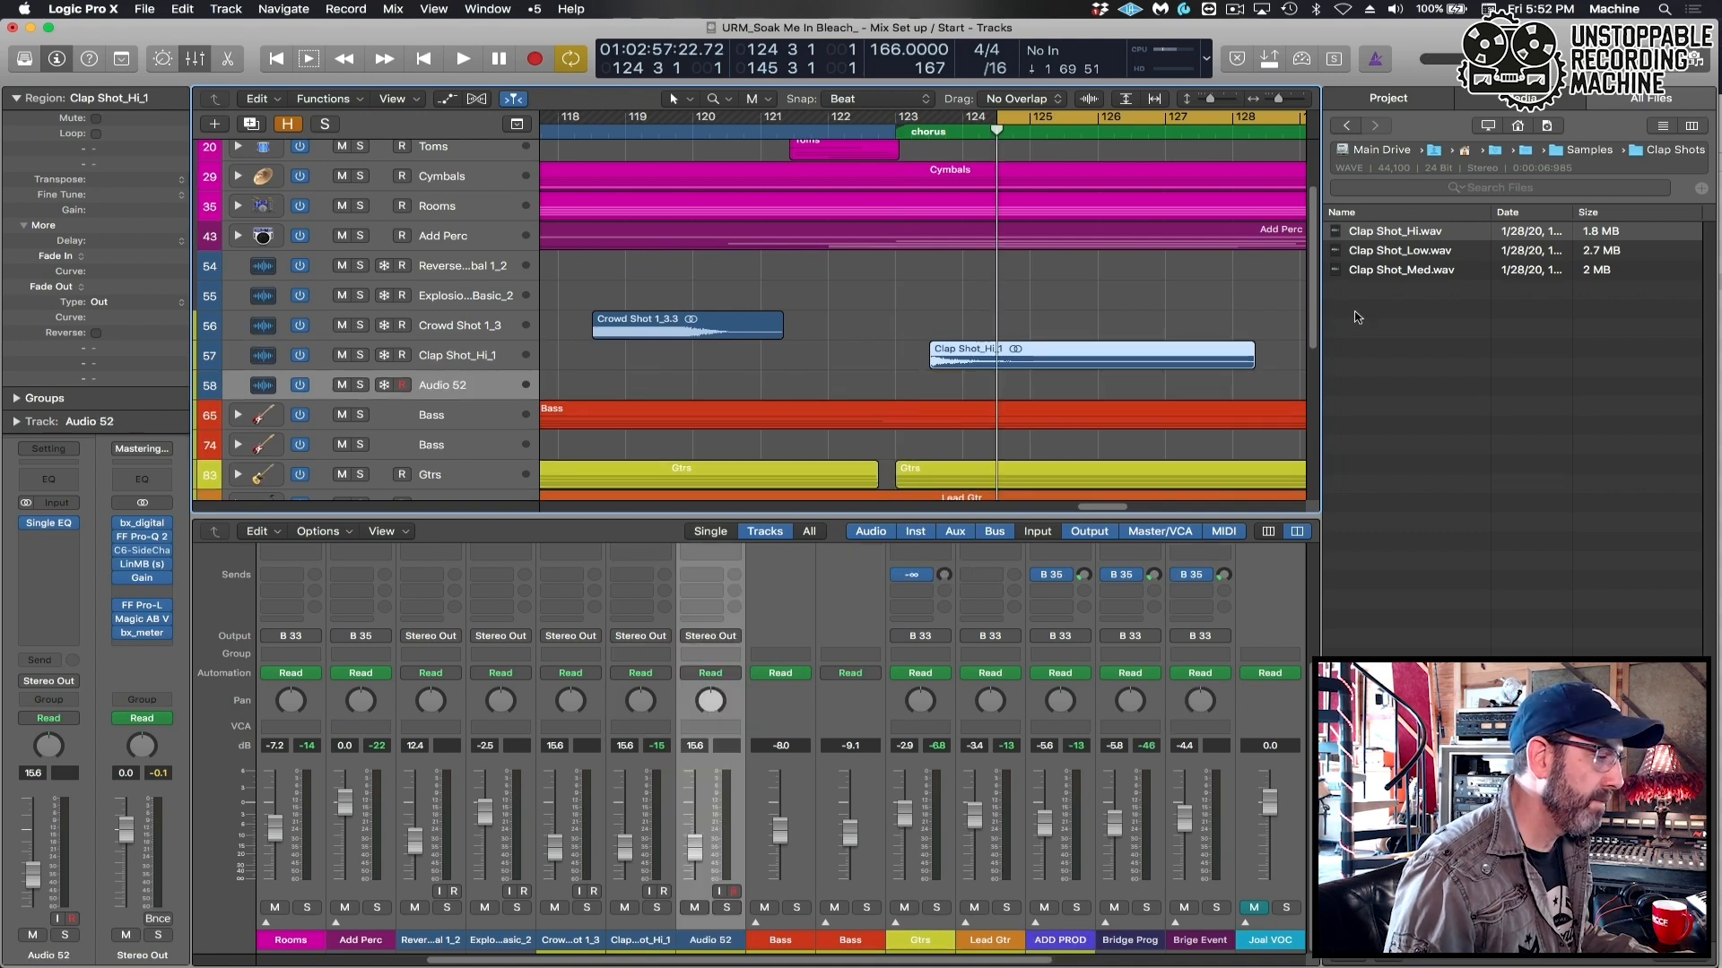
{"action": "left_click_drag", "start_coordinate": [1387, 257], "coordinate": [1001, 385]}
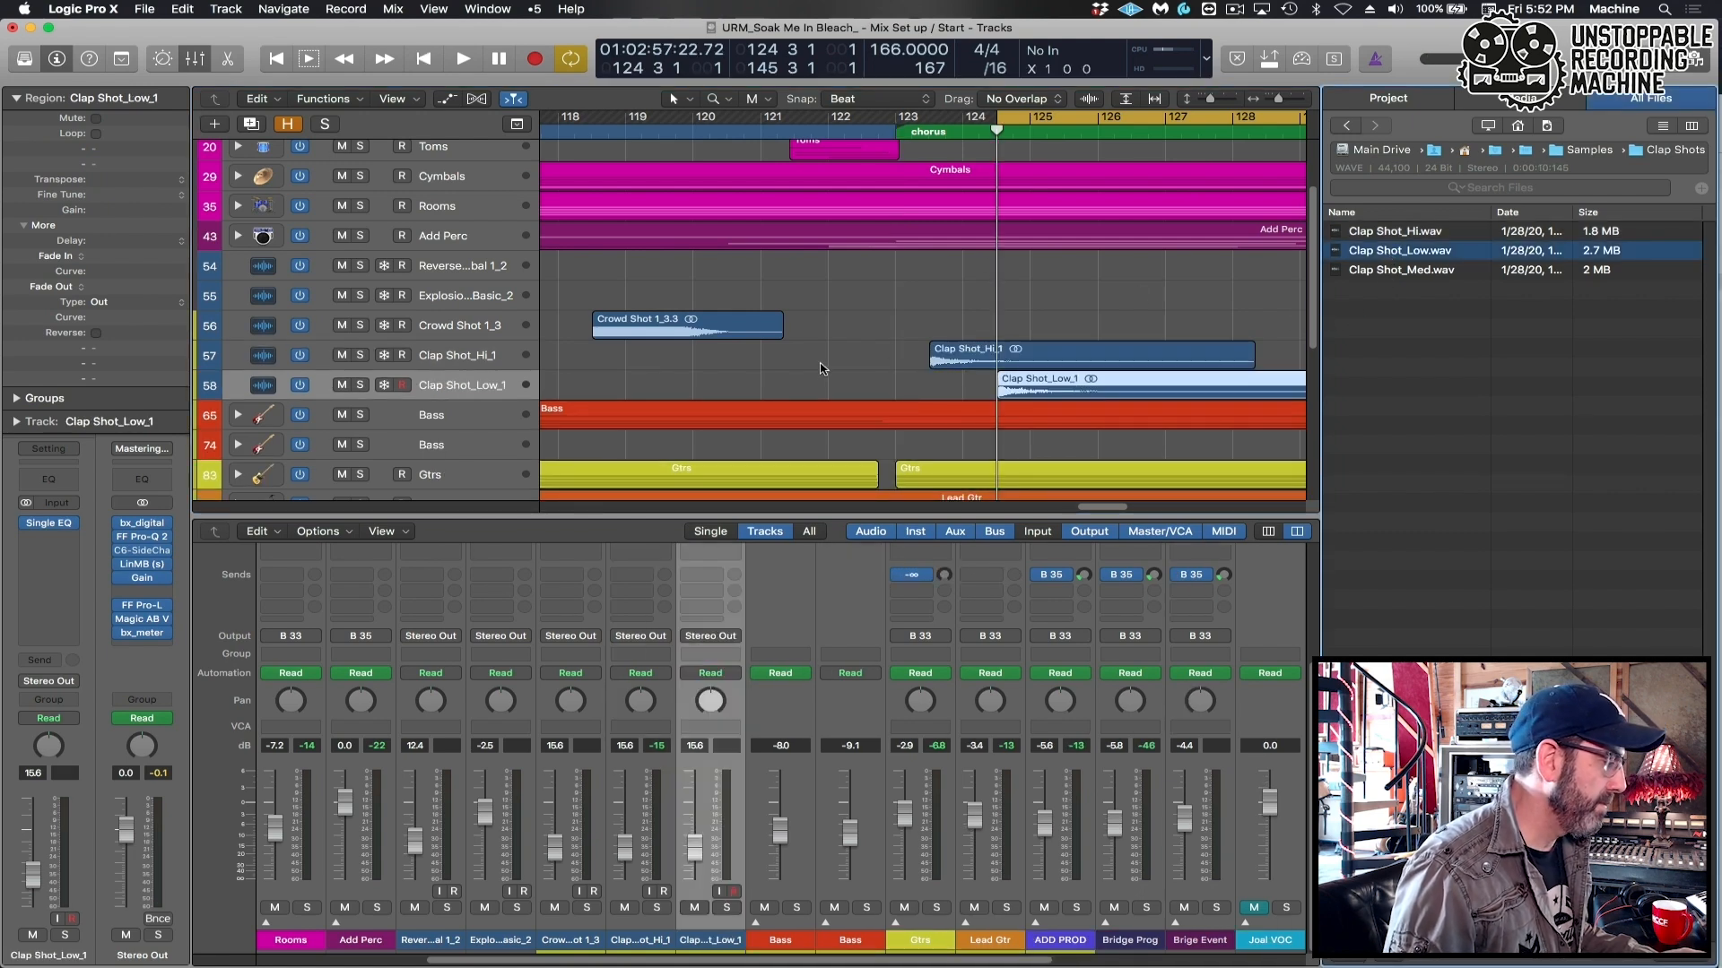
Set both clap shot tracks' levels to -13.8 dB, turn off cycling and play from bar 122 beat 4.
{"action": "left_click", "coordinate": [477, 359]}
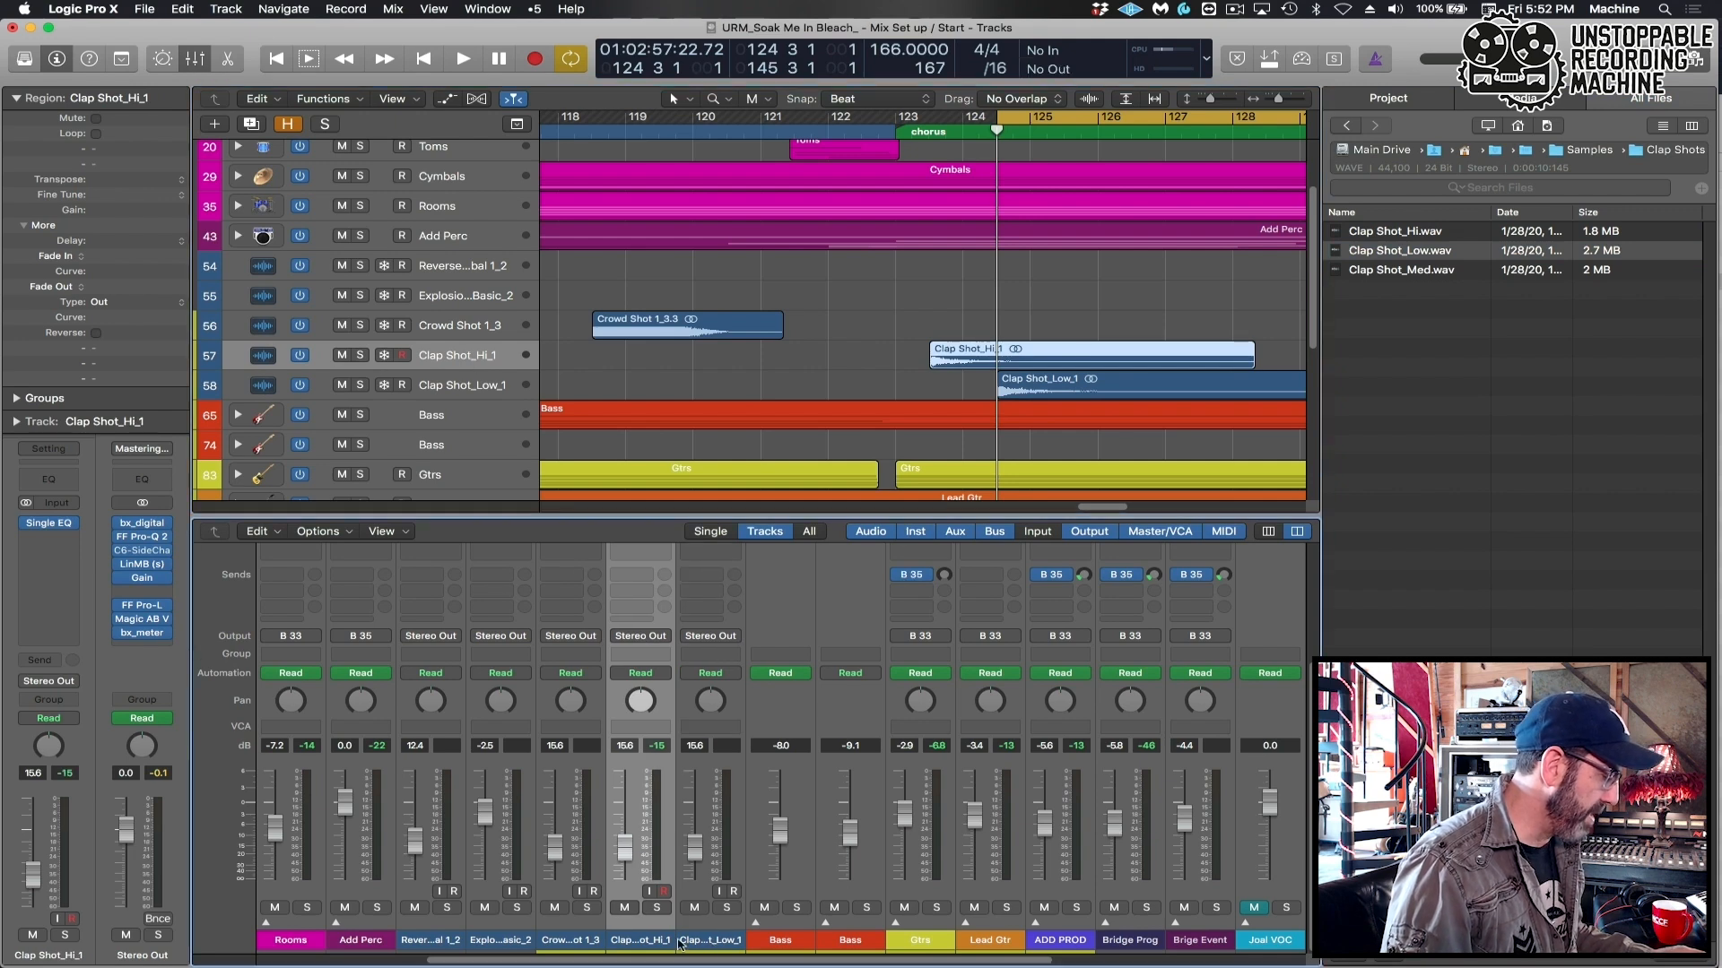
{"action": "left_click", "coordinate": [714, 941]}
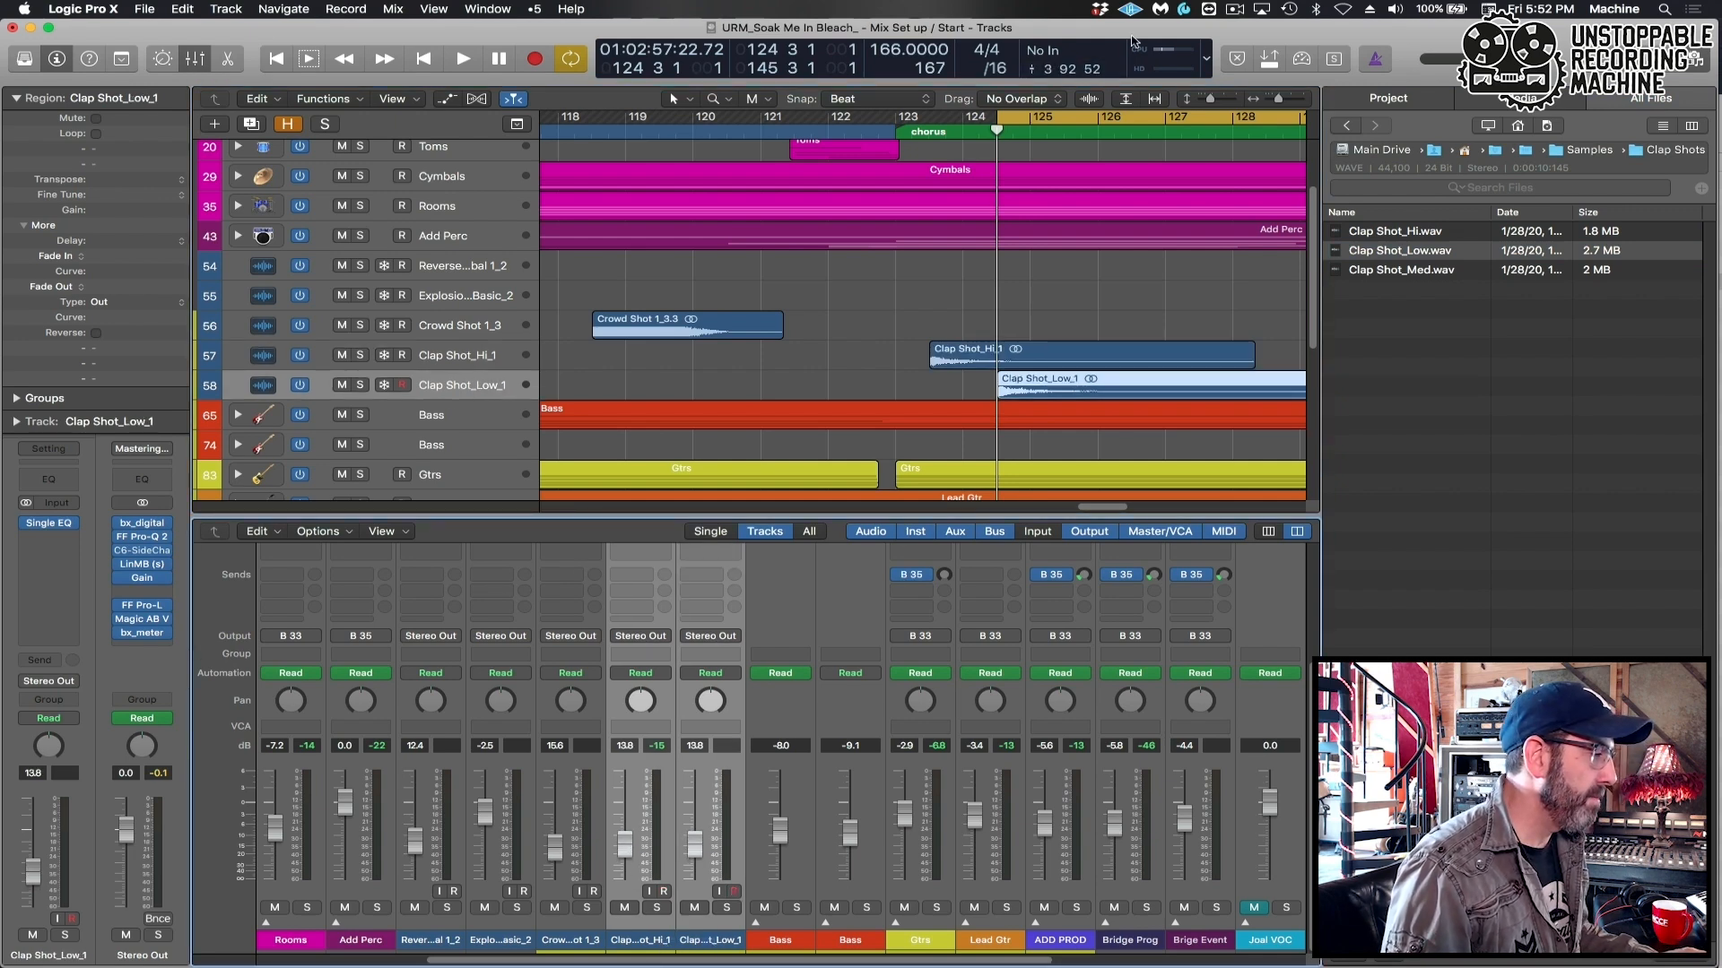
{"action": "left_click", "coordinate": [1020, 119]}
{"action": "left_click", "coordinate": [878, 131]}
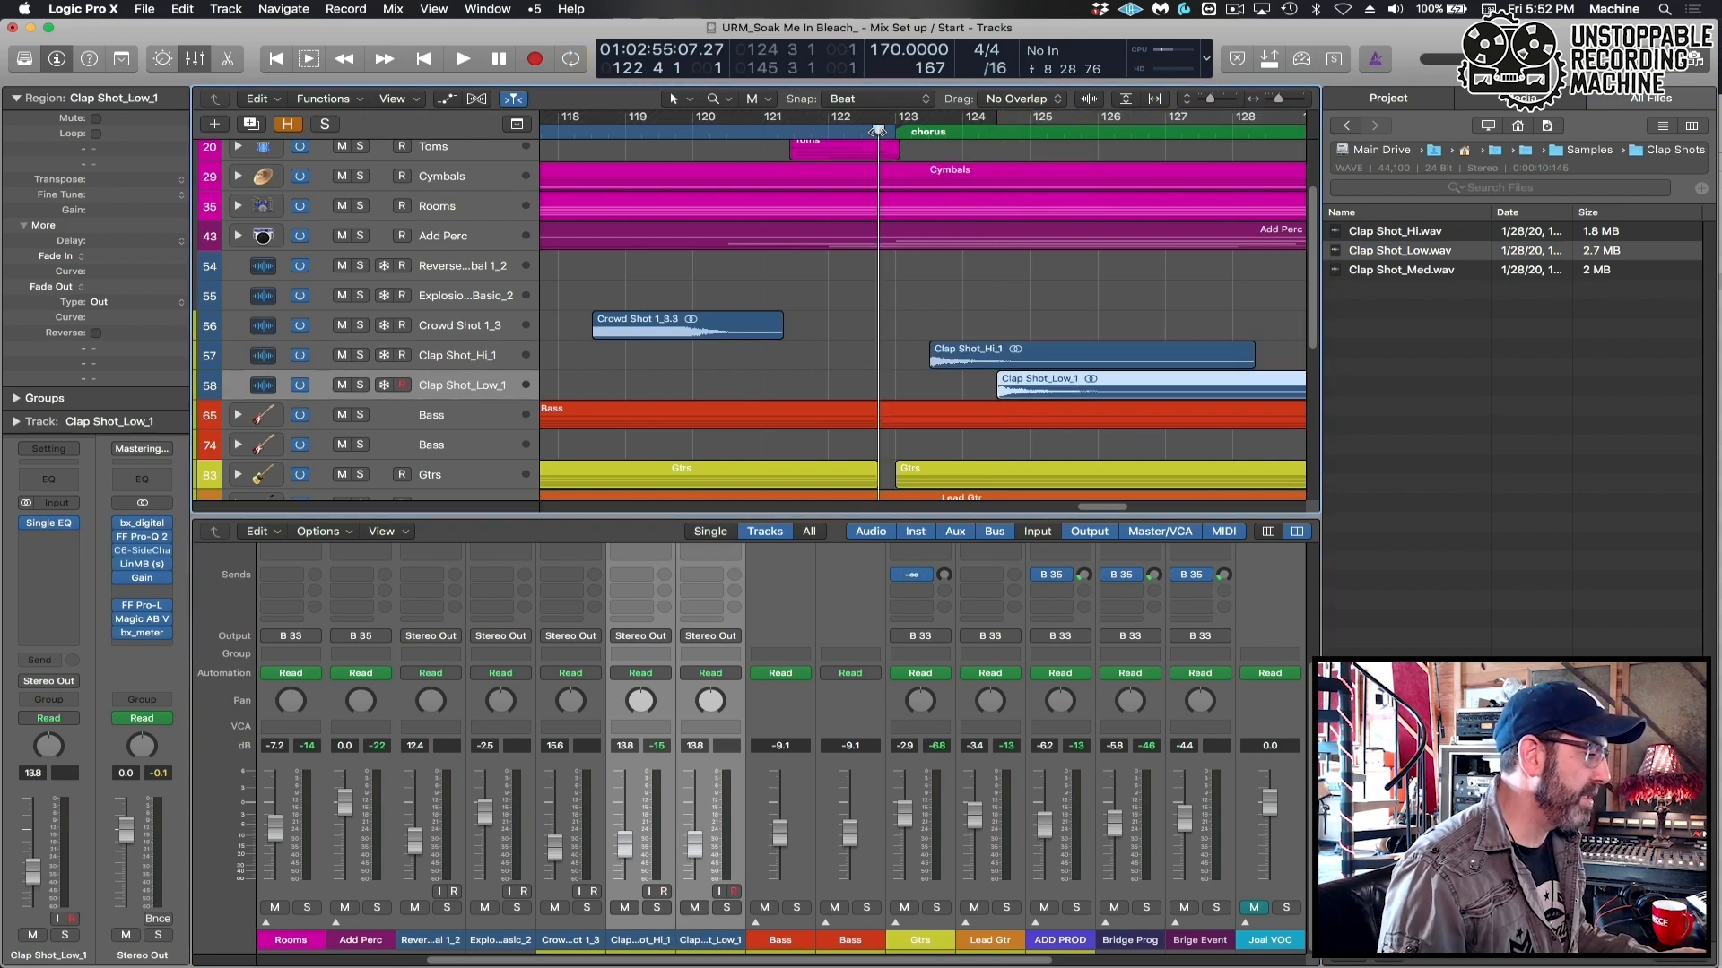
{"action": "left_click", "coordinate": [852, 307]}
{"action": "key", "text": "space"}
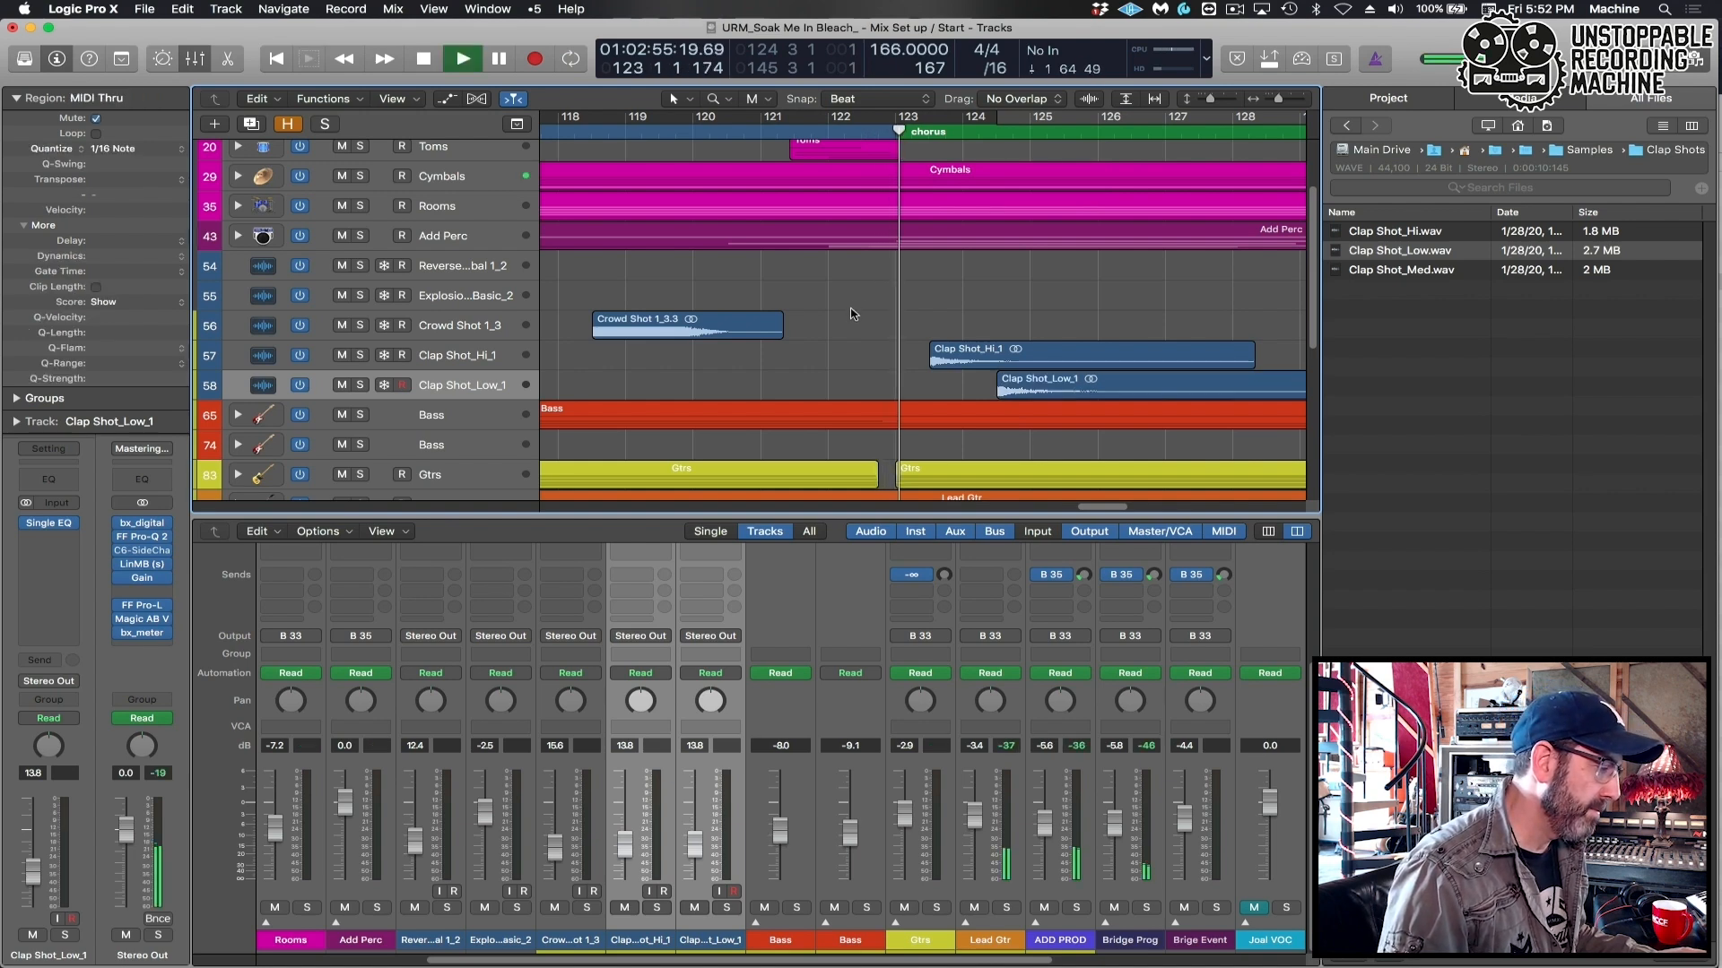
Select both clap shot regions and raise the two tracks' levels to -12.4 dB during playback.
{"action": "key", "text": "super+Left"}
{"action": "key", "text": "super+Left"}
{"action": "left_click_drag", "start_coordinate": [897, 346], "coordinate": [1003, 394]}
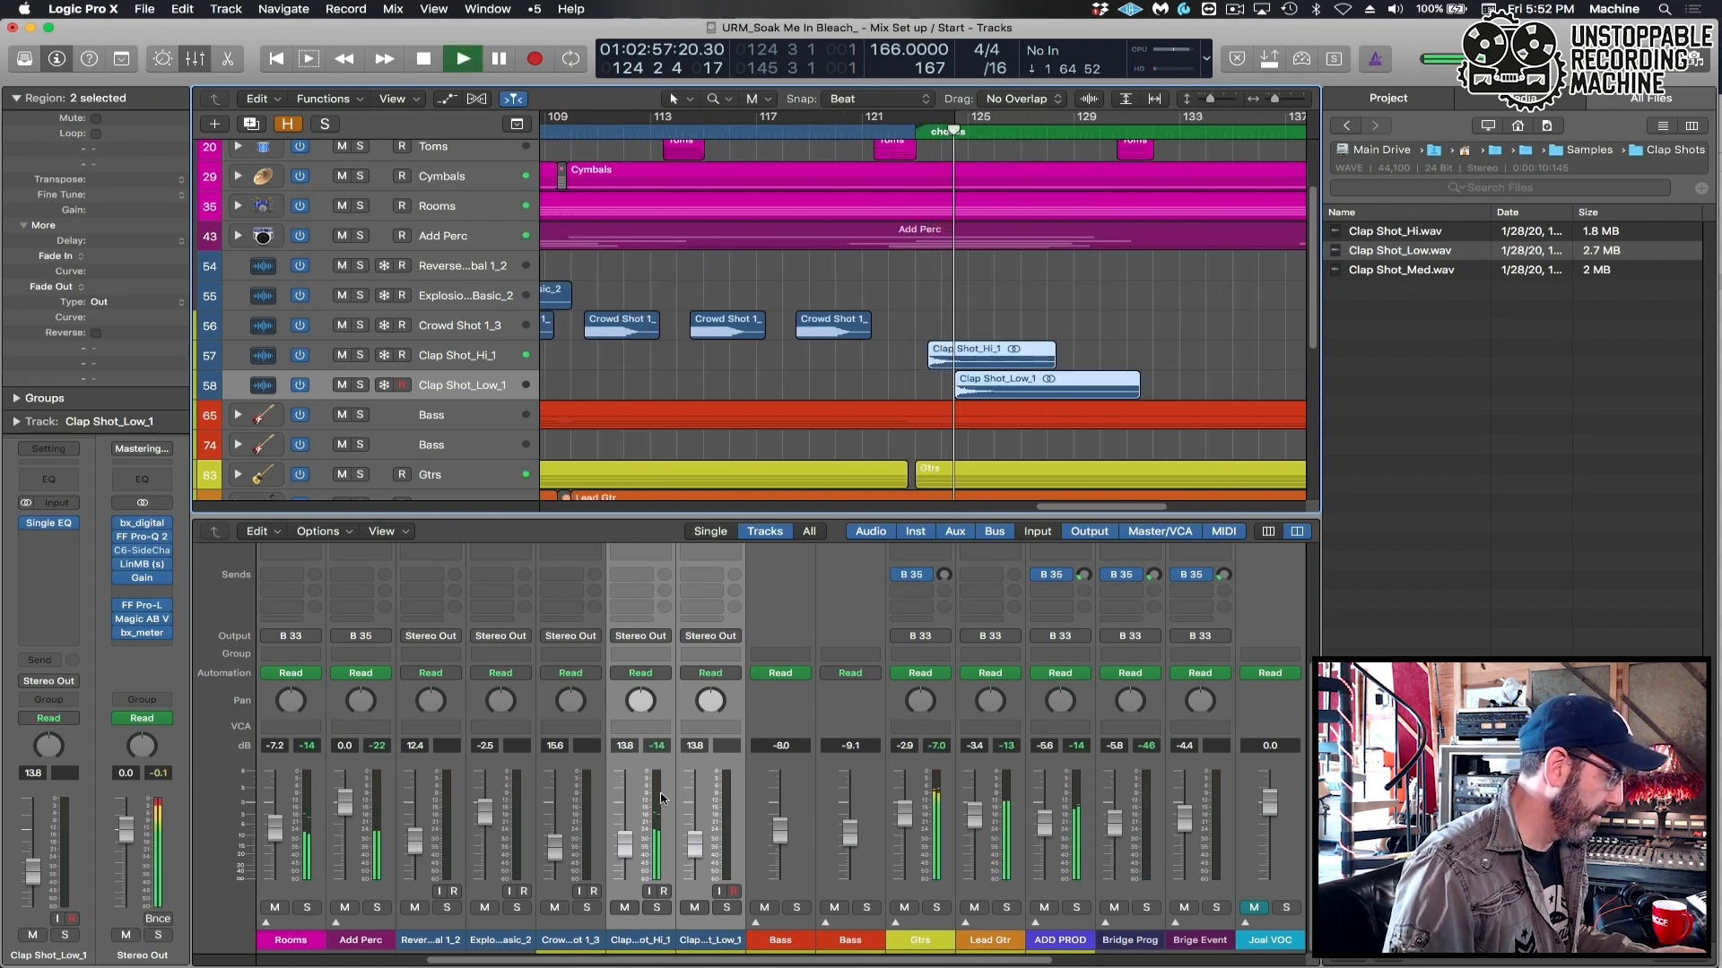
{"action": "left_click", "coordinate": [626, 849]}
{"action": "left_click_drag", "start_coordinate": [625, 848], "coordinate": [626, 843]}
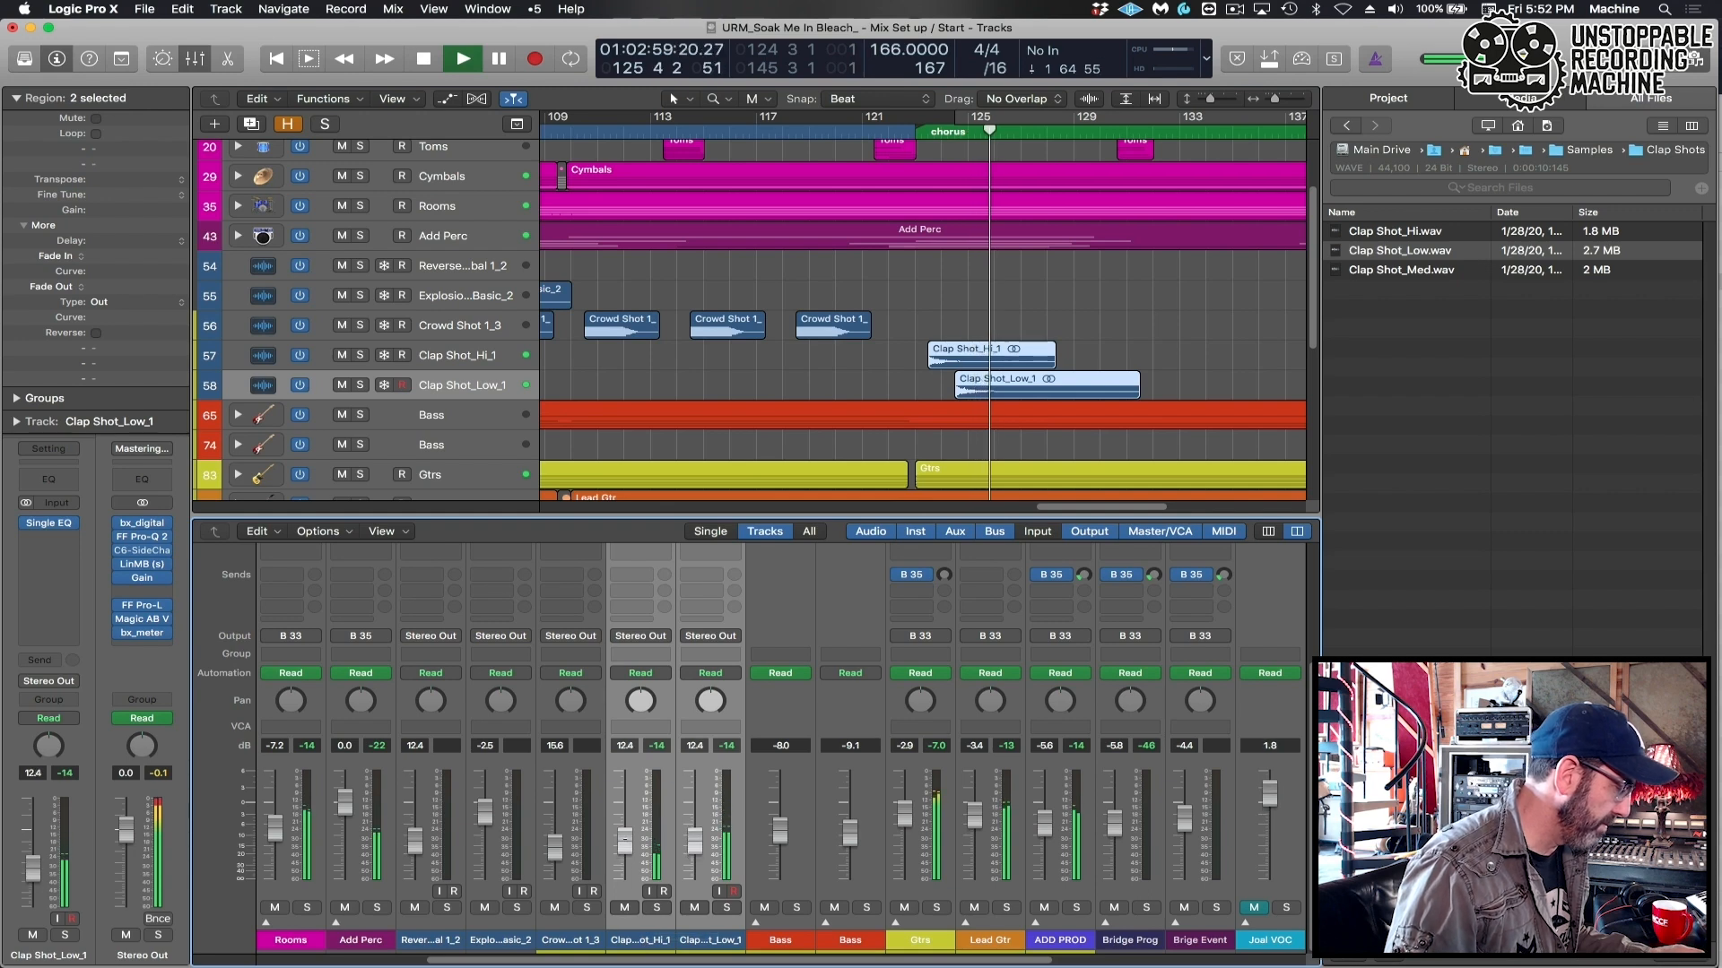
Stop playback and move the Clap Shot_Low_1 region to bar 125 beat 3.
{"action": "left_click", "coordinate": [879, 388]}
{"action": "key", "text": "super+Right"}
{"action": "key", "text": "super+Right"}
{"action": "key", "text": "space"}
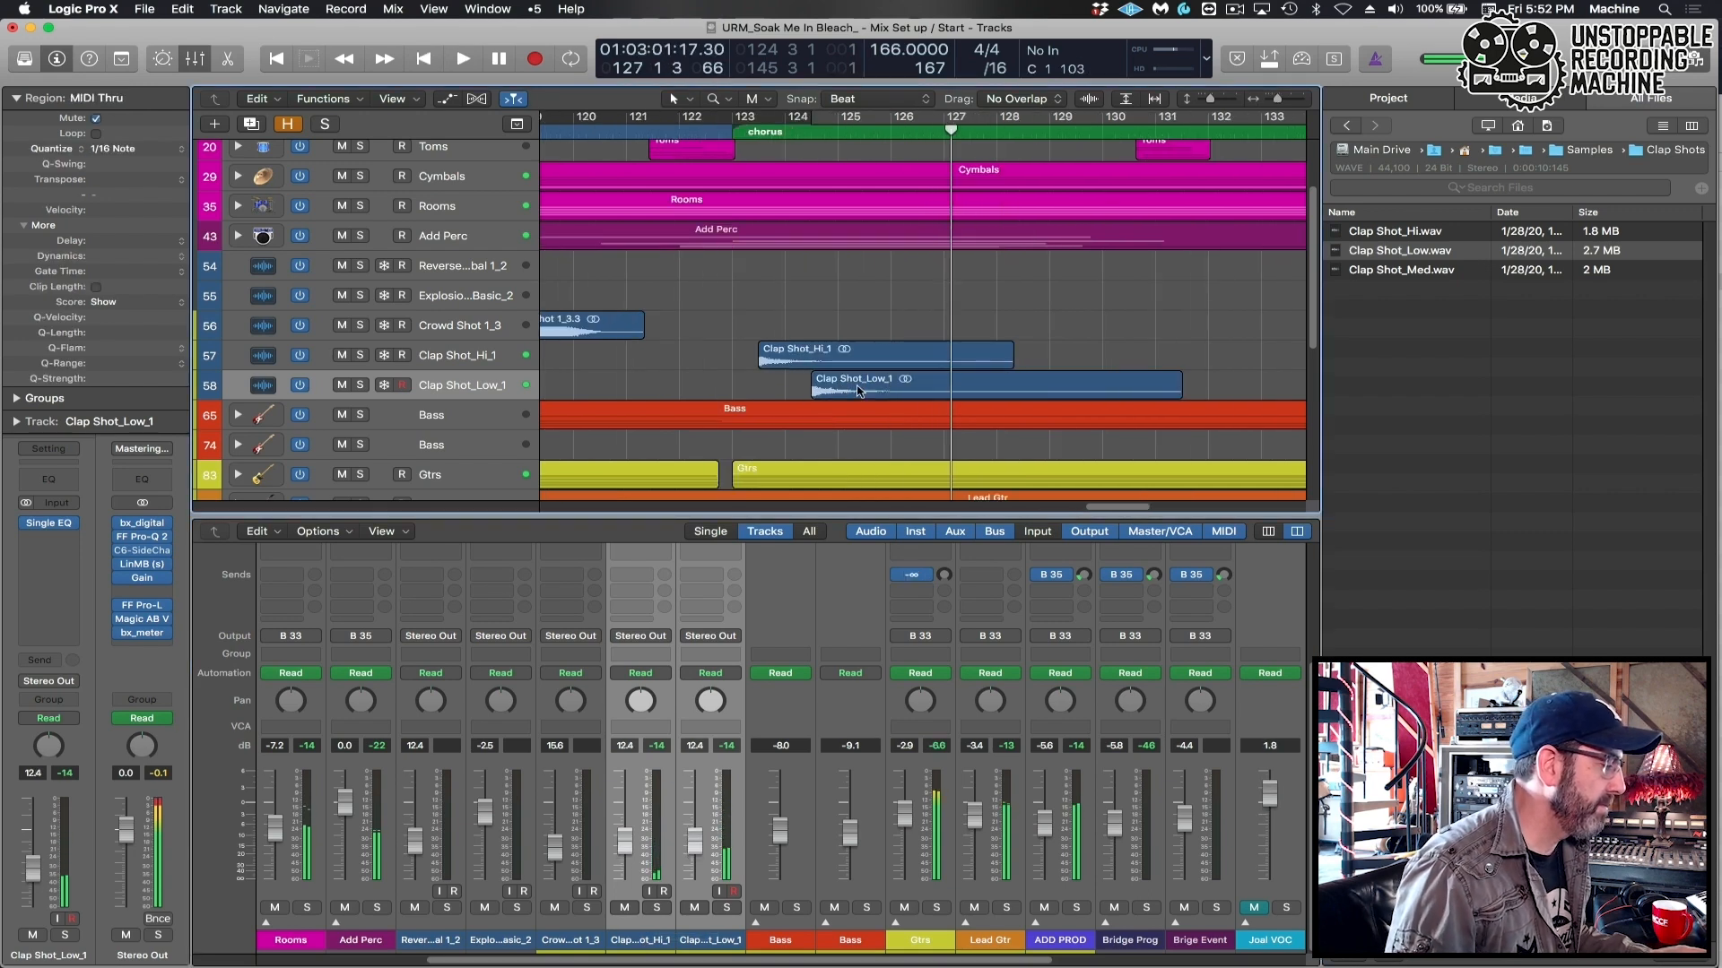
{"action": "left_click", "coordinate": [856, 388]}
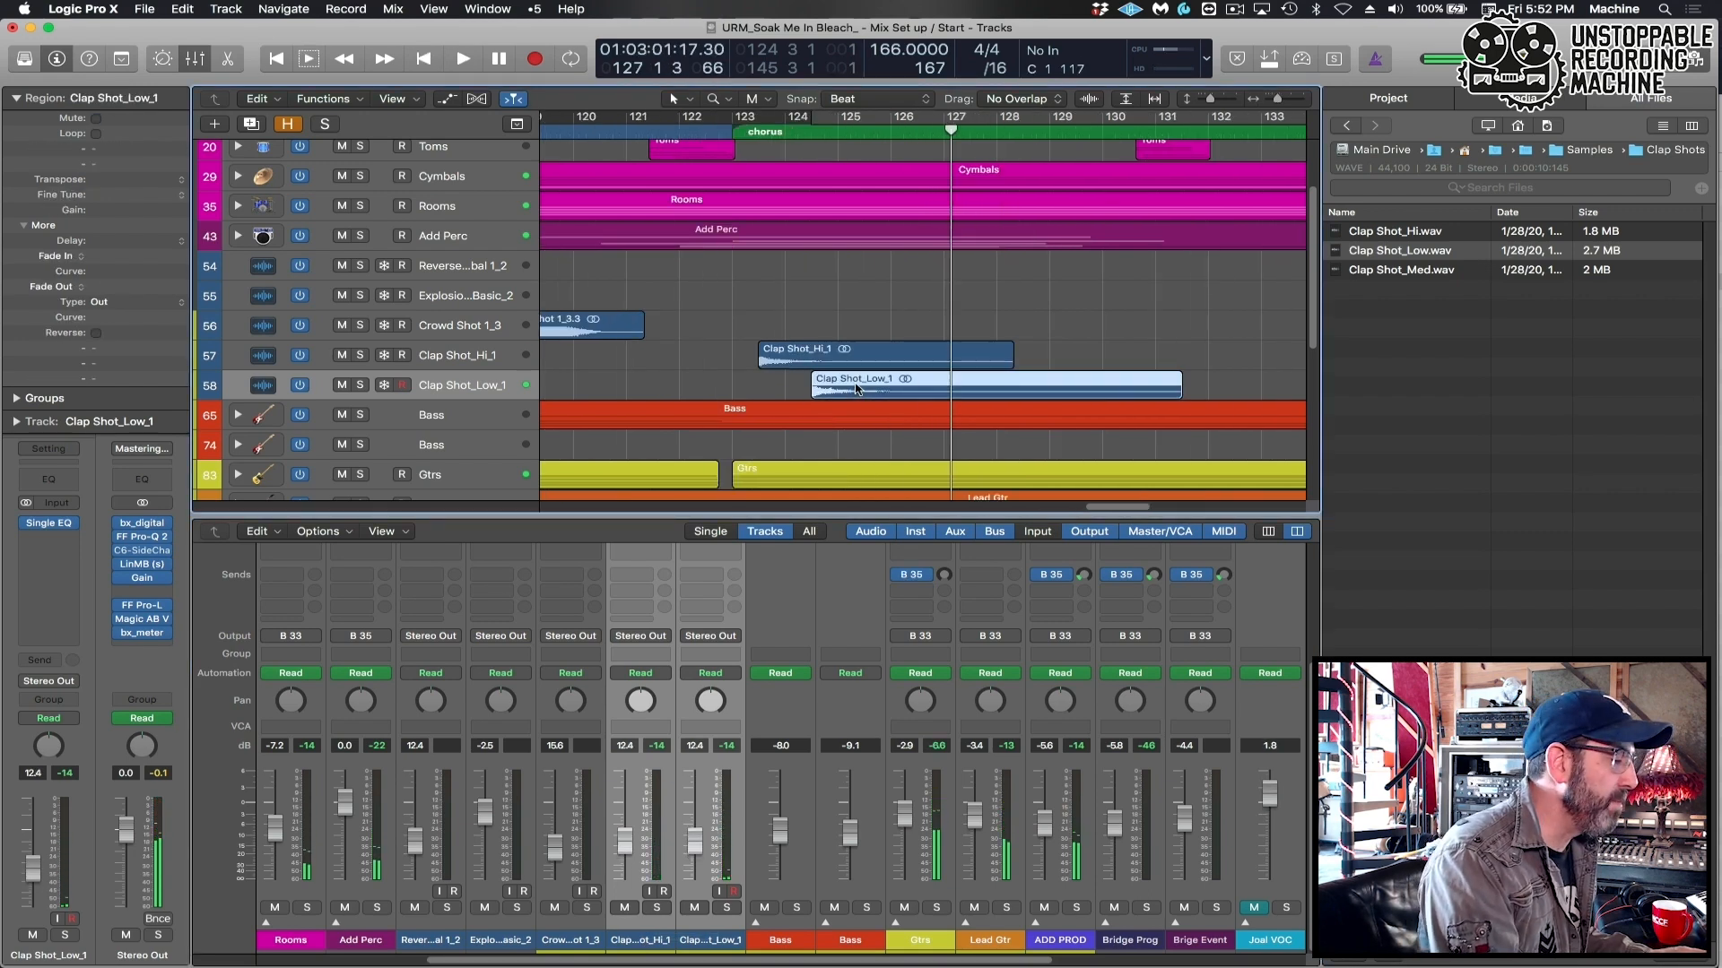
{"action": "left_click_drag", "start_coordinate": [847, 392], "coordinate": [899, 392]}
Set a cycle range from bar 123 into the chorus and play back the respaced clap shots.
{"action": "left_click_drag", "start_coordinate": [740, 119], "coordinate": [1294, 119]}
{"action": "key", "text": "space"}
{"action": "left_click_drag", "start_coordinate": [585, 320], "coordinate": [775, 385]}
{"action": "left_click", "coordinate": [651, 387]}
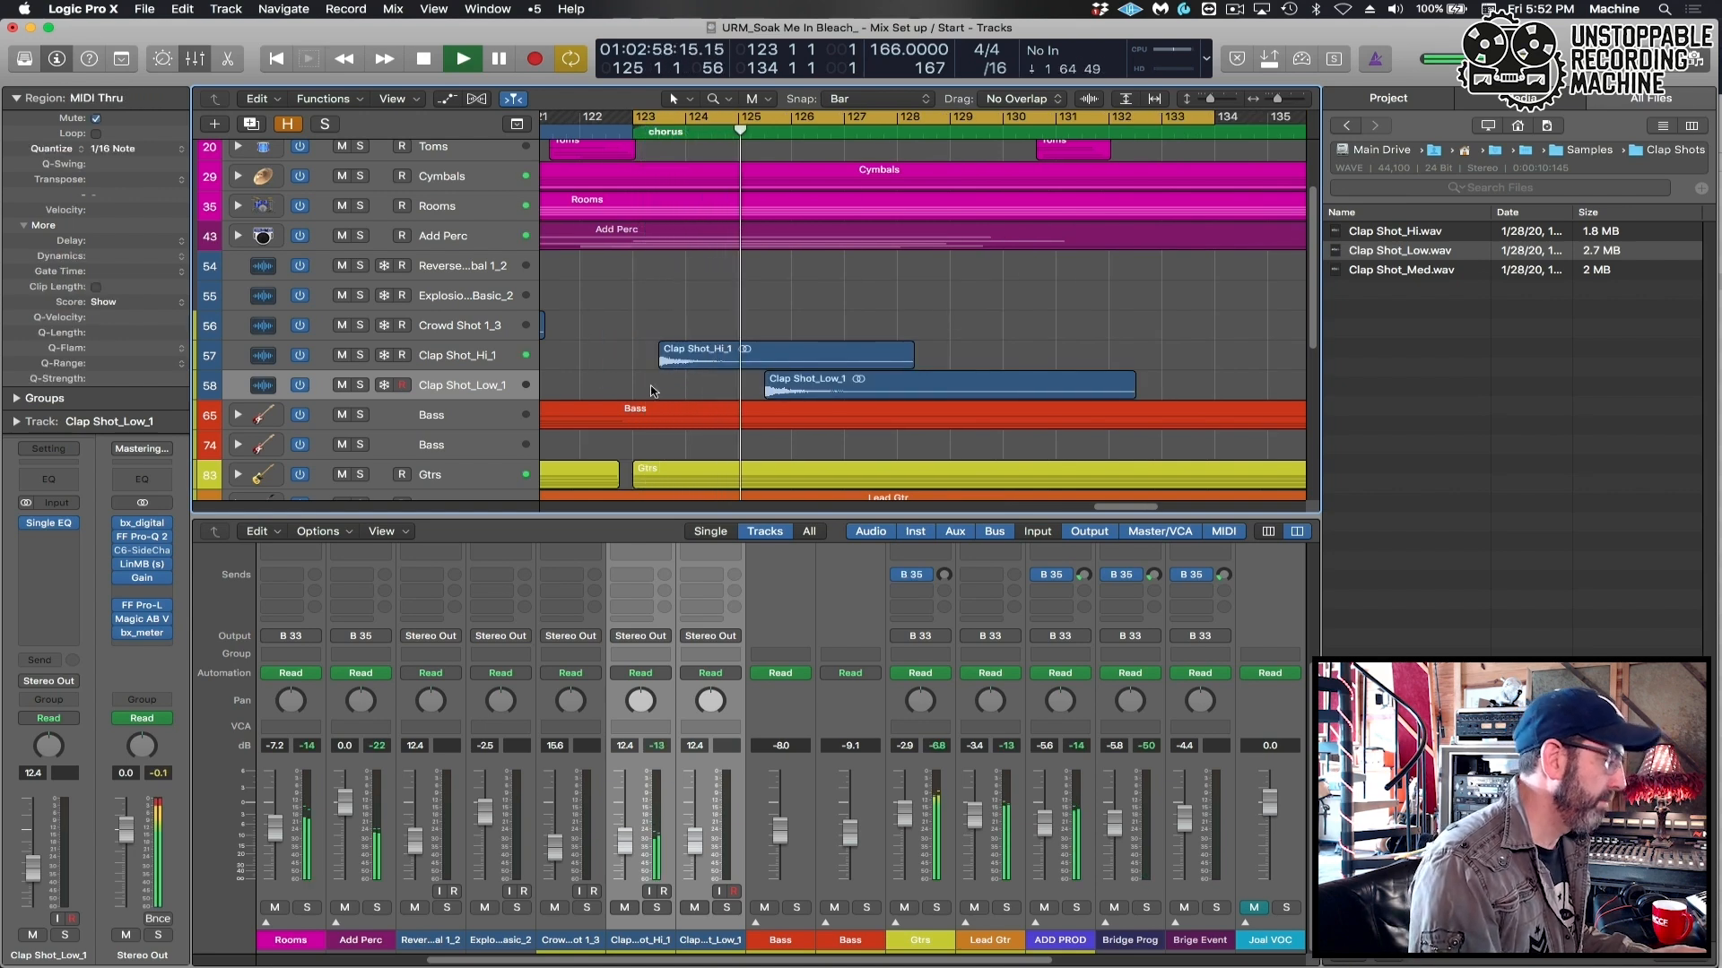
Copy the high and low clap shot regions four bars on, to beat 3 of bars 127 and 129.
{"action": "left_click_drag", "start_coordinate": [638, 292], "coordinate": [880, 380]}
{"action": "left_click_drag", "start_coordinate": [741, 357], "coordinate": [952, 356]}
Select all four clap shot regions and copy them further into the chorus, starting at bar 130 beat 3.
{"action": "key", "text": "super+Left"}
{"action": "key", "text": "super+Left"}
{"action": "left_click_drag", "start_coordinate": [777, 353], "coordinate": [1004, 389]}
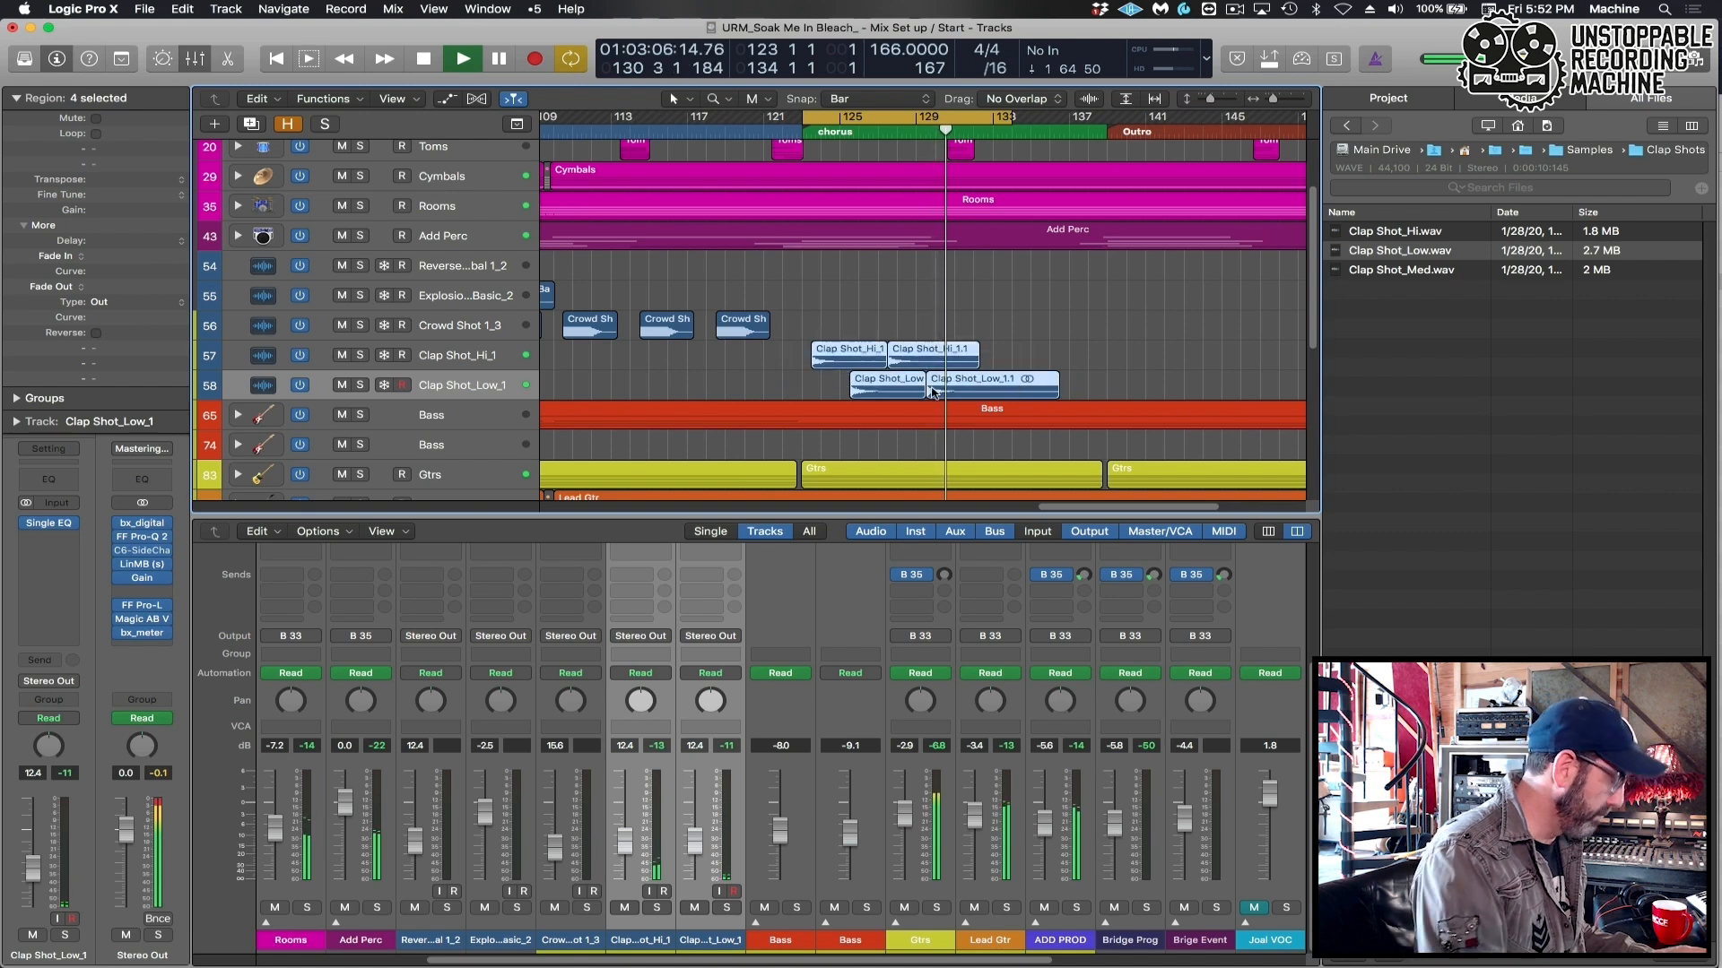
{"action": "left_click_drag", "start_coordinate": [868, 356], "coordinate": [1002, 353]}
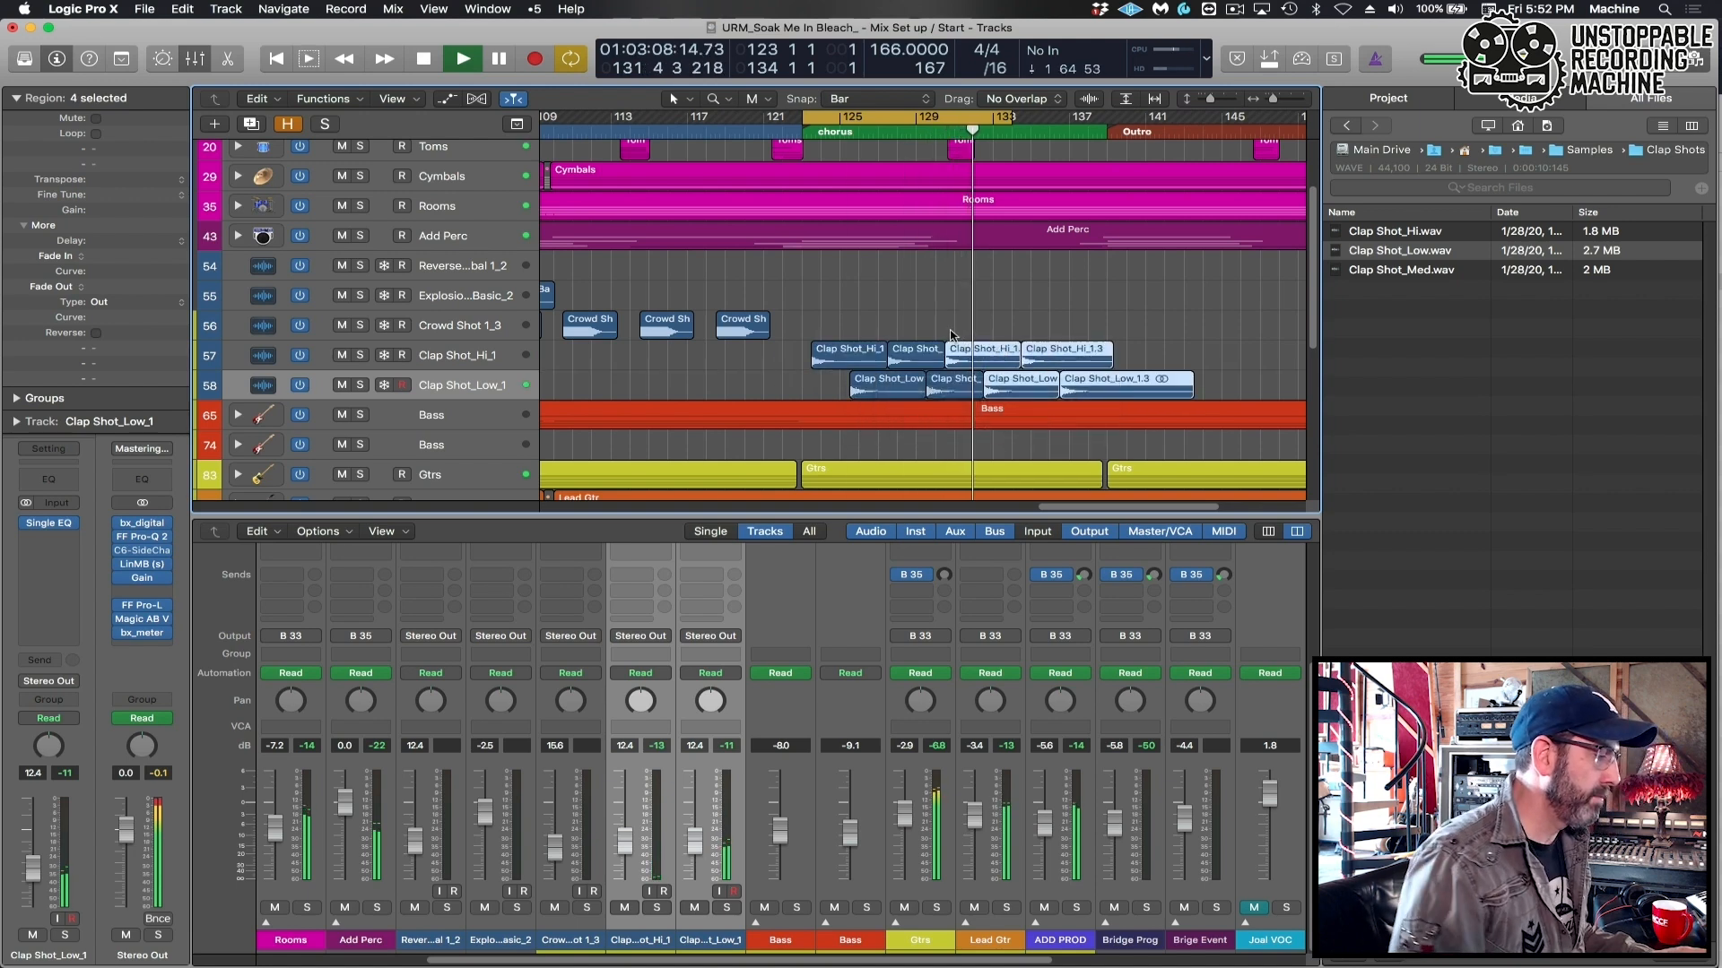
Play back the repeated clap shots from the start of the chorus and turn off cycling.
{"action": "key", "text": "super+Right"}
{"action": "key", "text": "super+Right"}
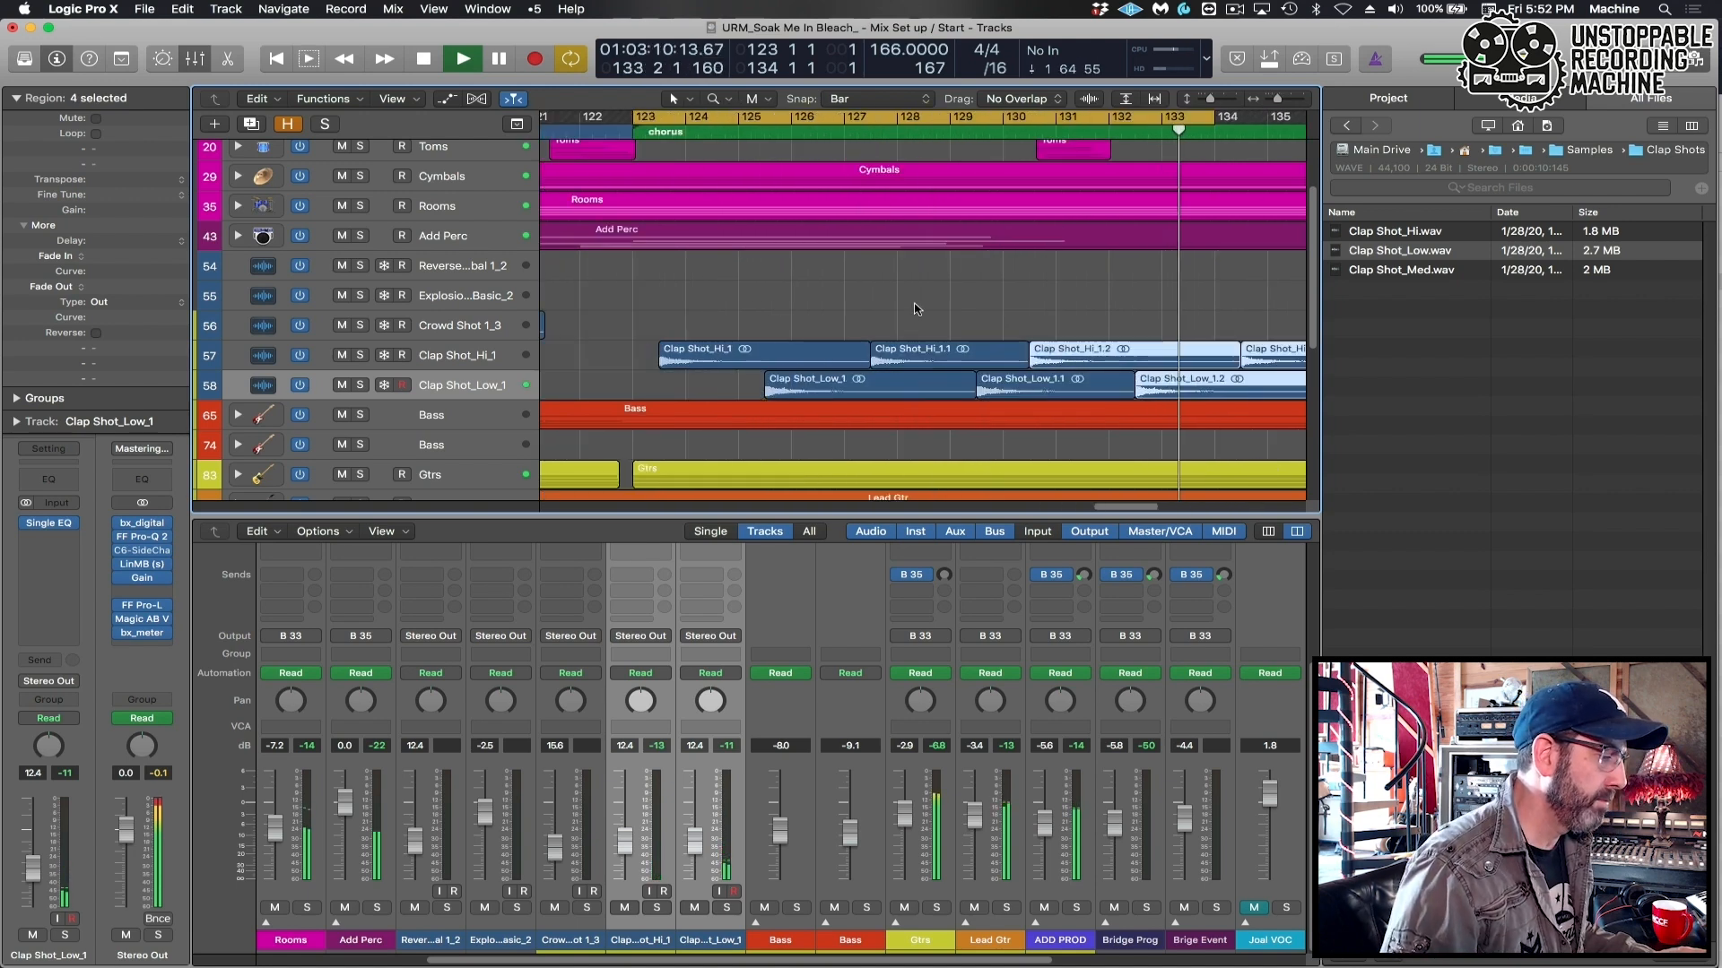
{"action": "left_click", "coordinate": [911, 313]}
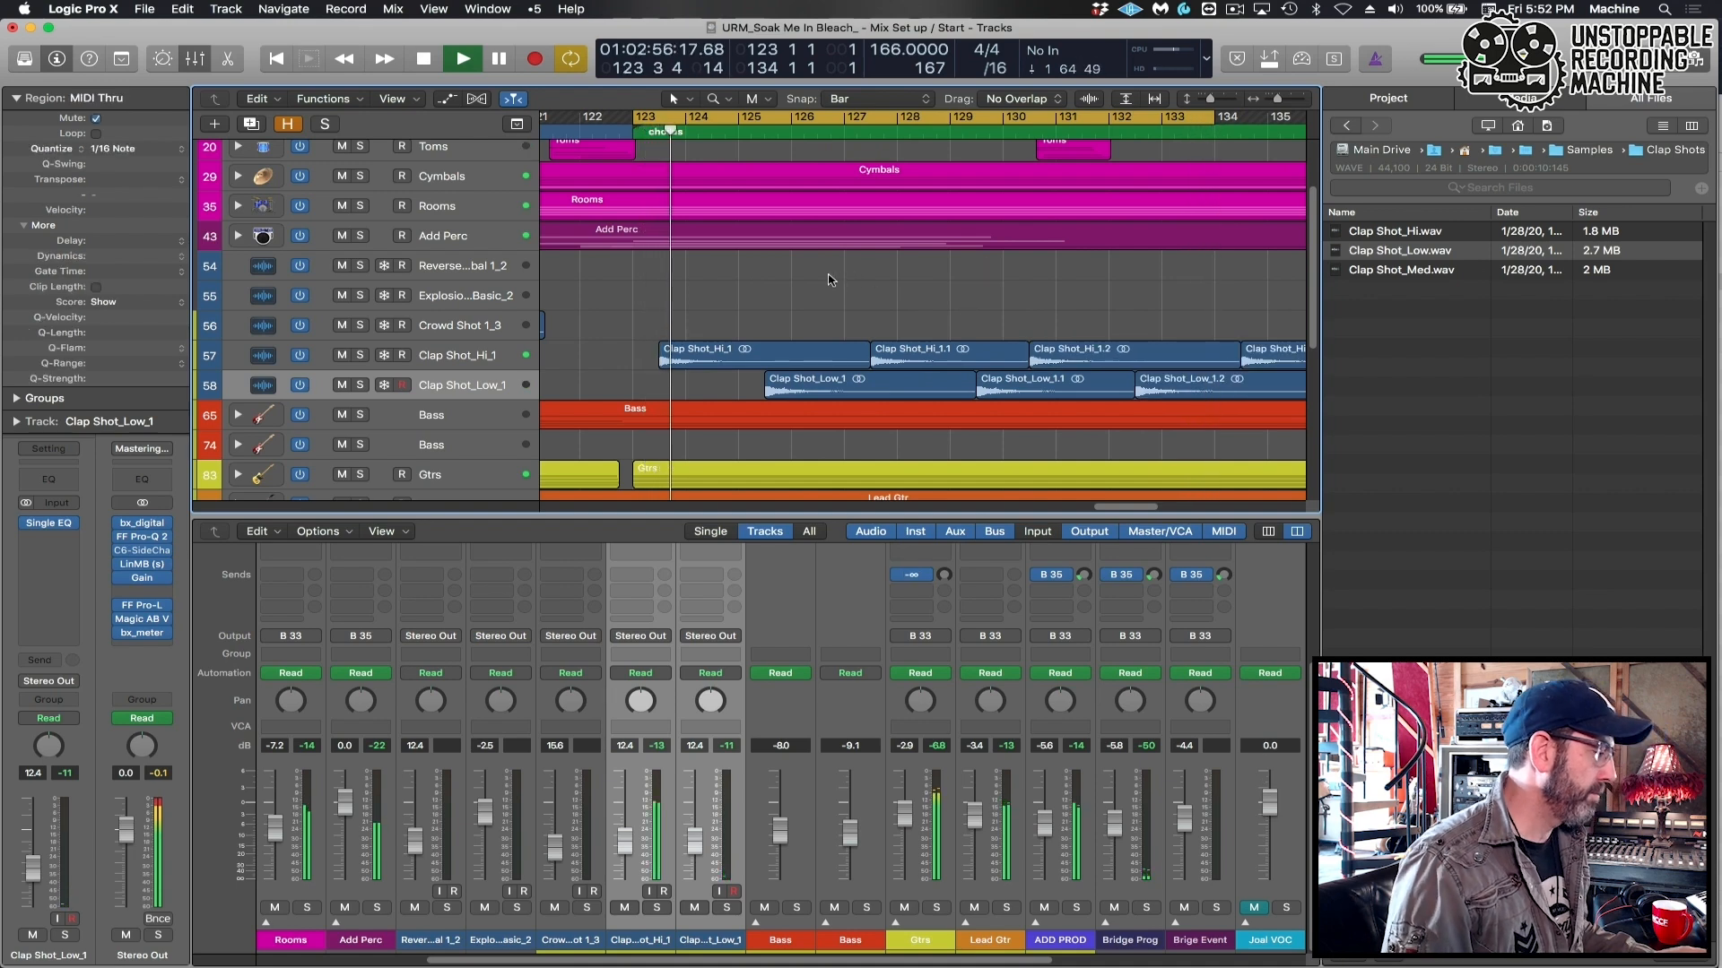
{"action": "key", "text": "super+Left"}
{"action": "left_click", "coordinate": [972, 119]}
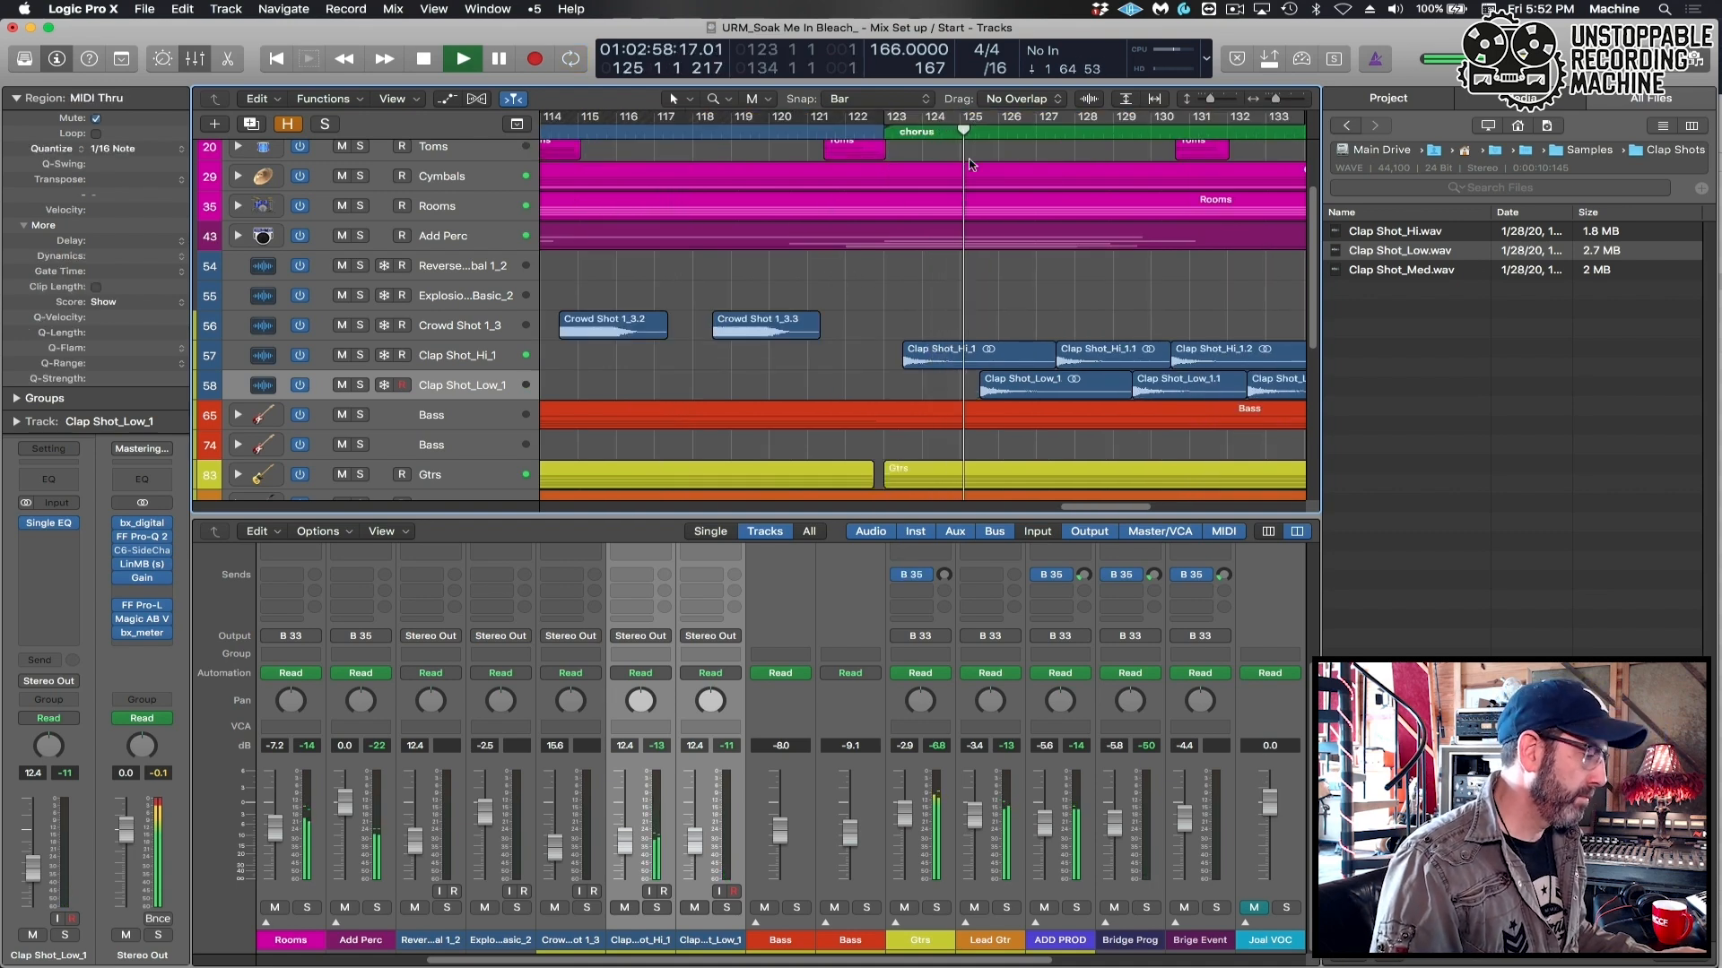
Stop playback and move the four repeated clap shot regions one bar later, so they start at bar 131 beat 3.
{"action": "key", "text": "super+Left"}
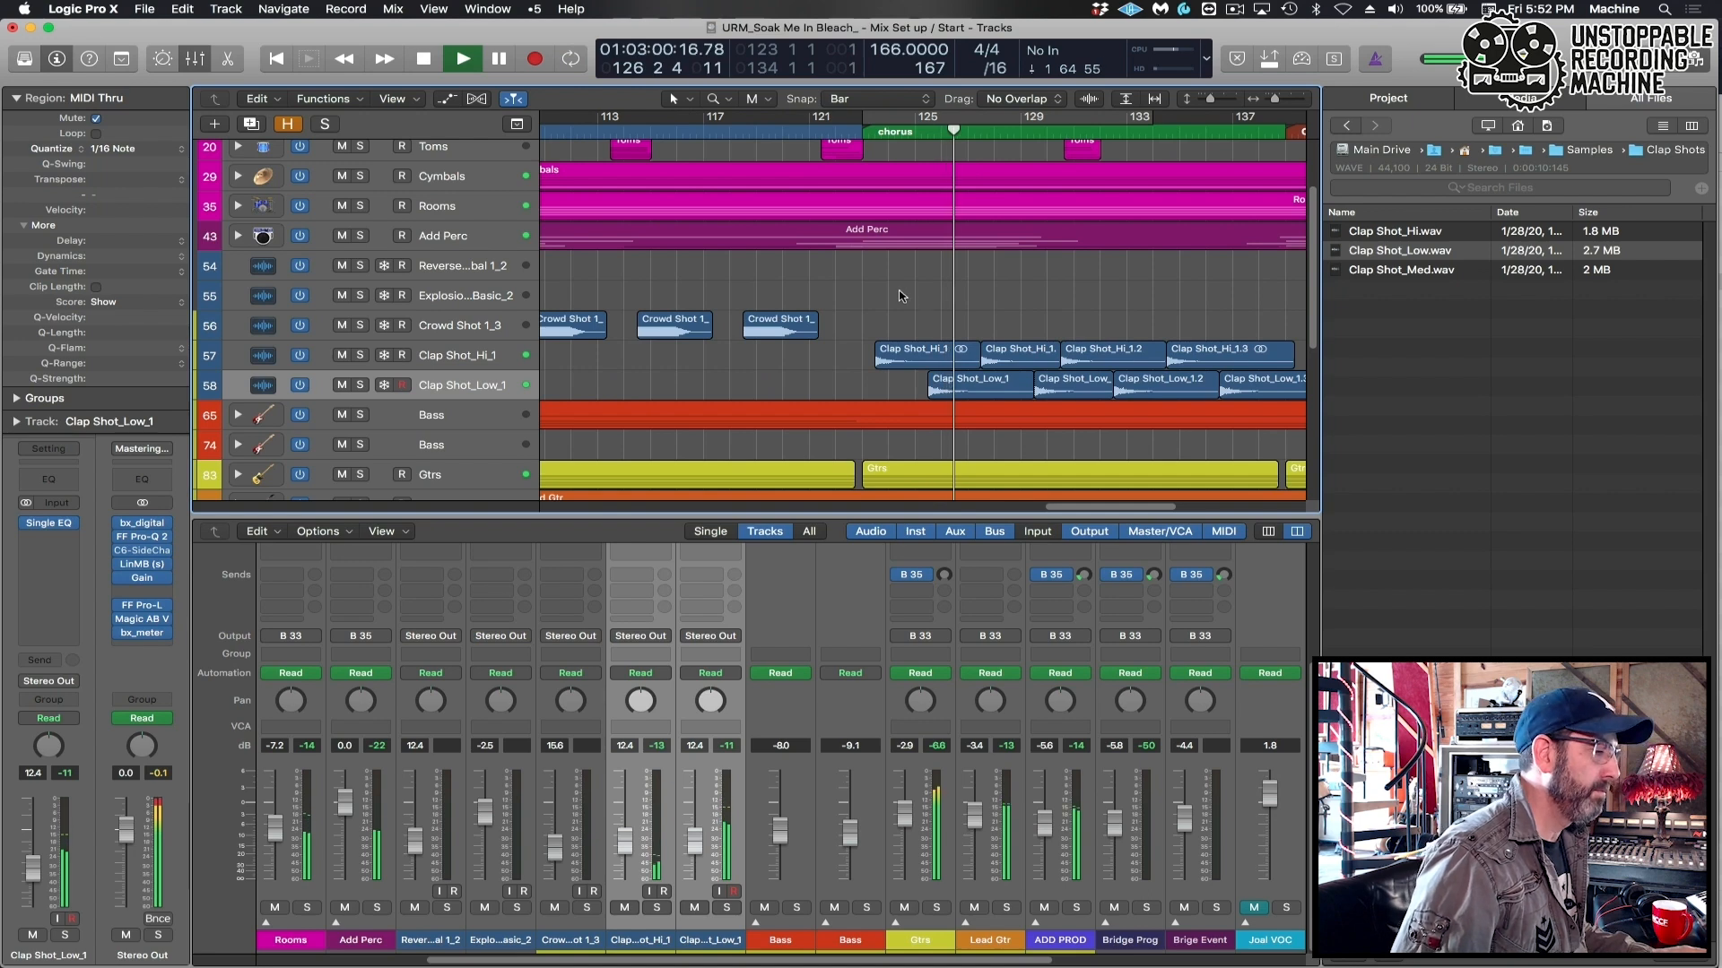
{"action": "key", "text": "super+Left"}
{"action": "key", "text": "super+Right"}
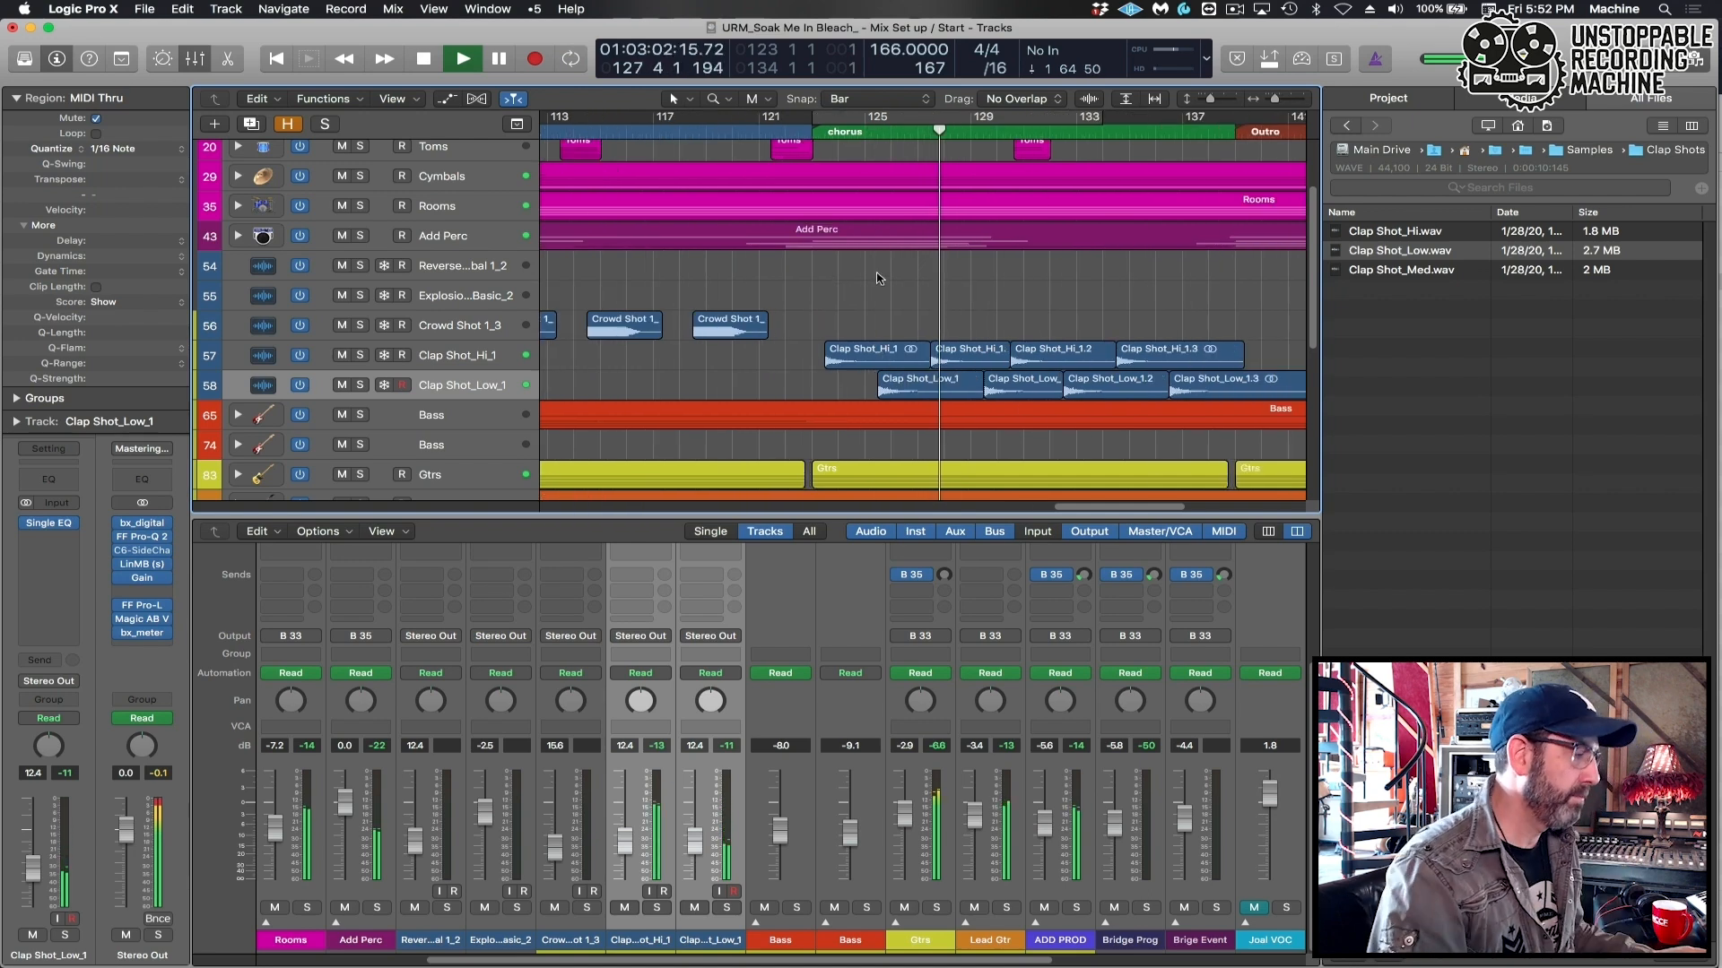
{"action": "key", "text": "super+Left"}
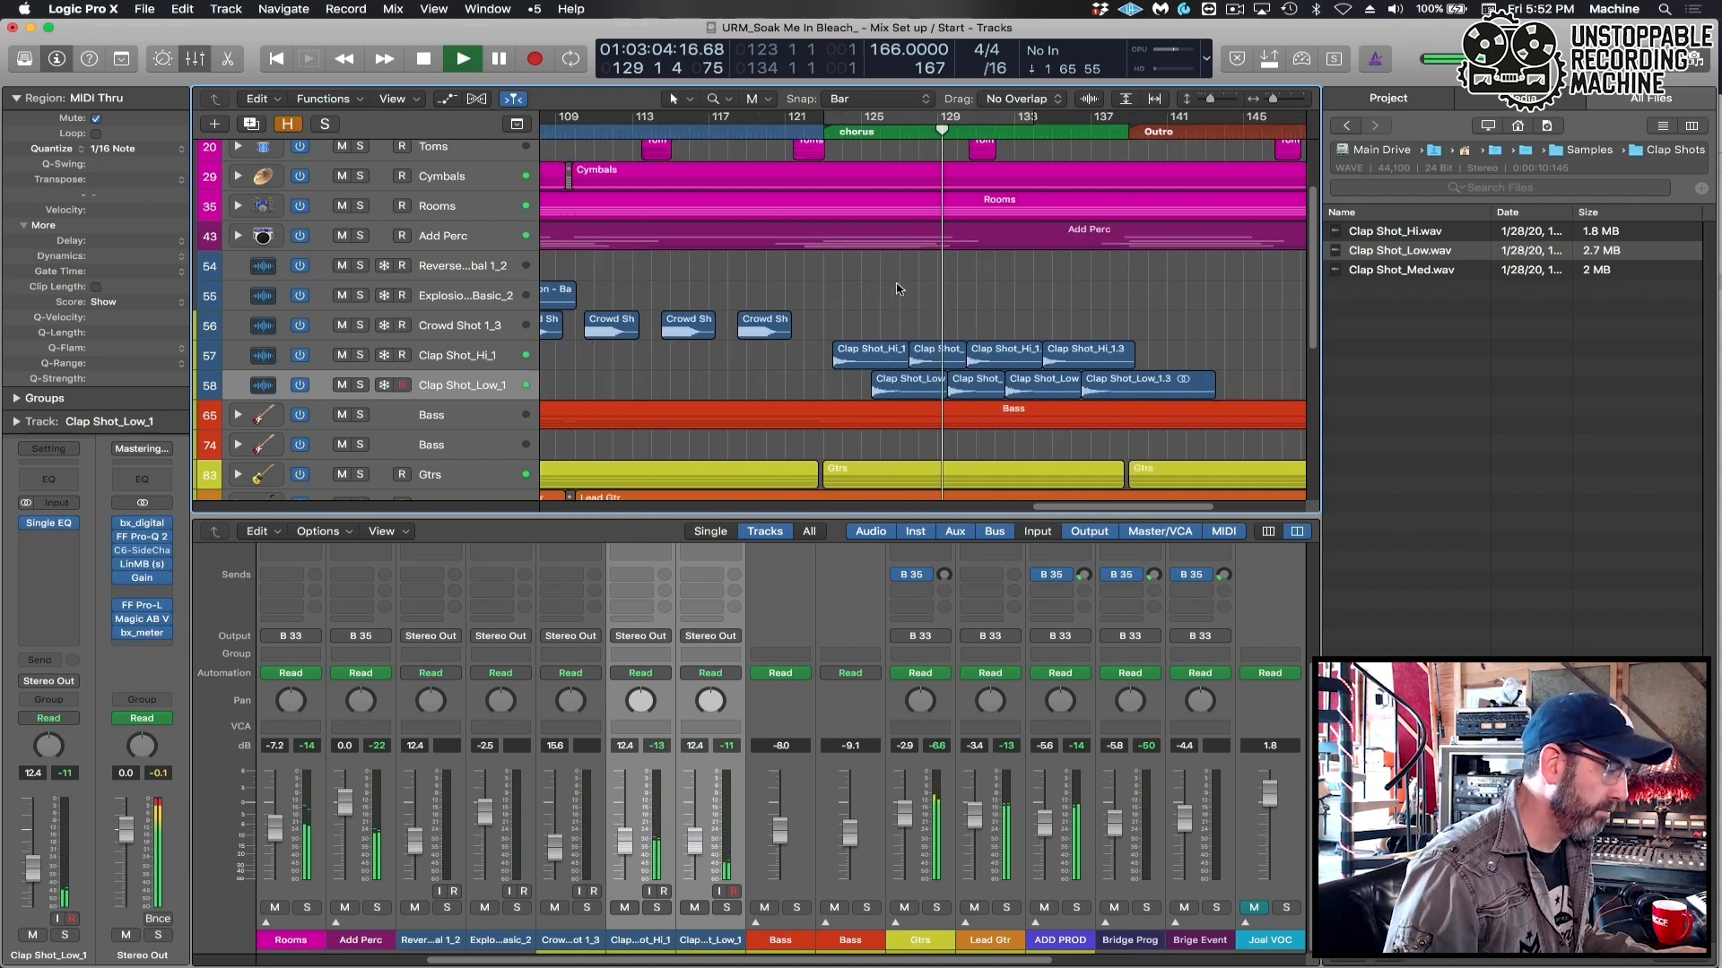
{"action": "left_click_drag", "start_coordinate": [1029, 313], "coordinate": [1098, 396]}
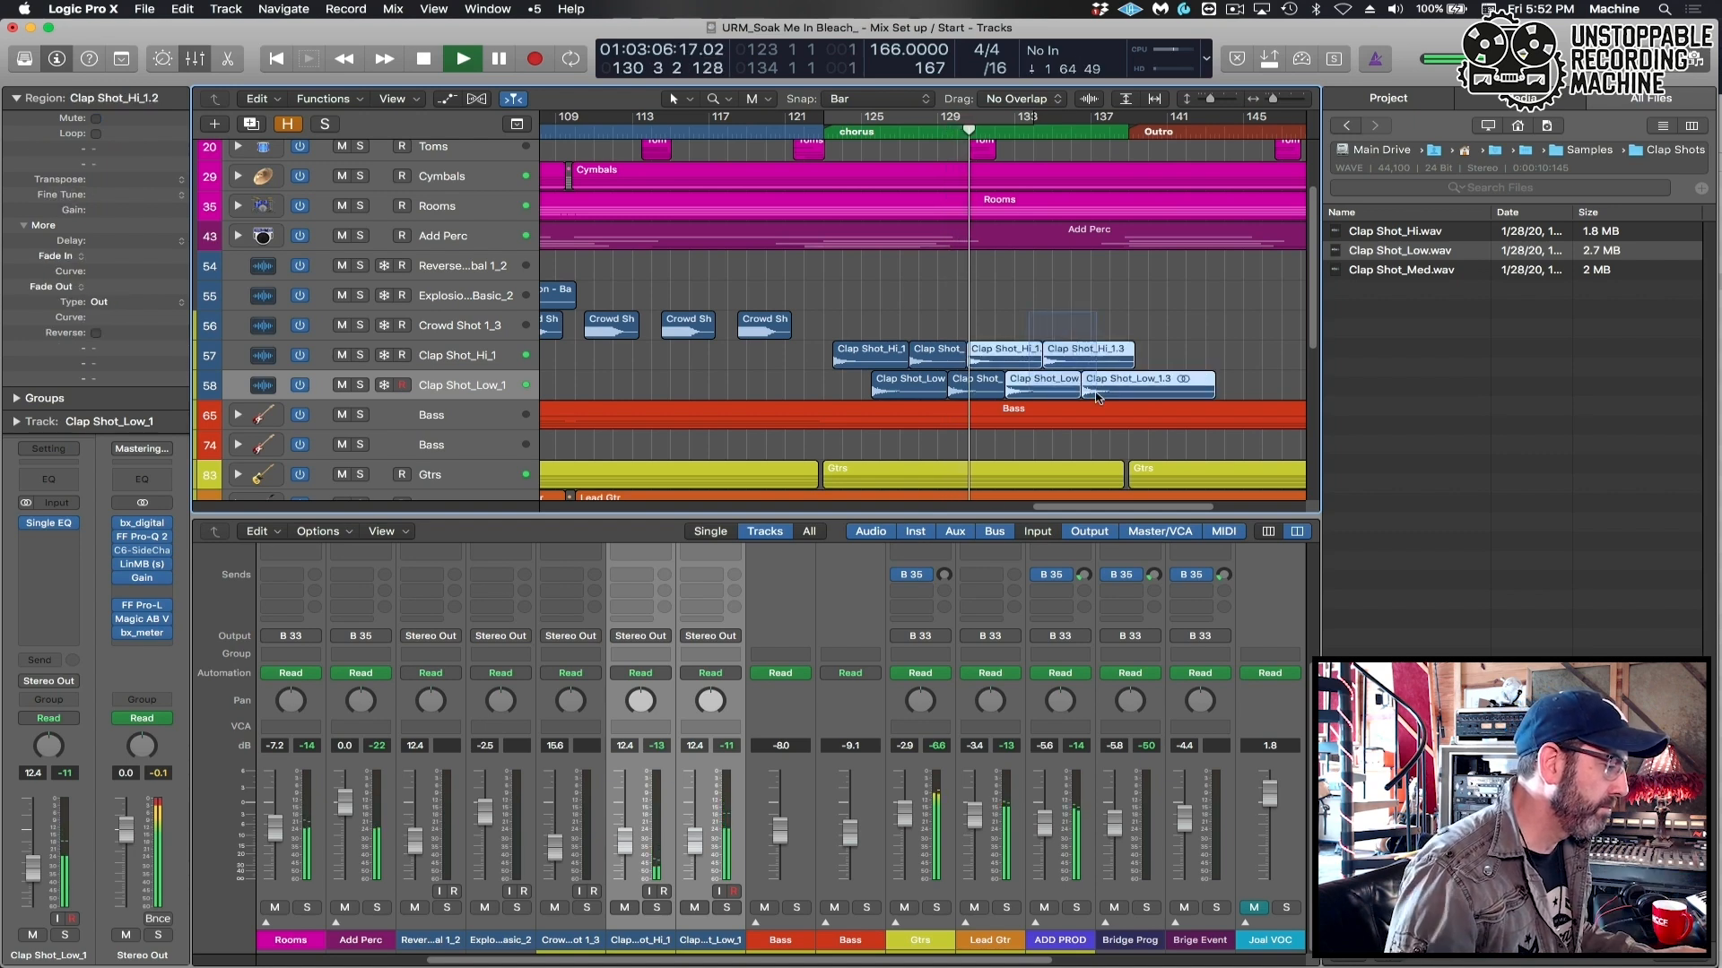
{"action": "key", "text": "space"}
{"action": "key", "text": "super+Right"}
{"action": "mouse_move", "coordinate": [994, 359]}
{"action": "left_mouse_down"}
{"action": "mouse_move", "coordinate": [1049, 359]}
{"action": "mouse_move", "coordinate": [973, 364]}
{"action": "left_mouse_up"}
{"action": "left_click", "coordinate": [951, 363]}
{"action": "key", "text": "super+Left"}
{"action": "key", "text": "super+Left"}
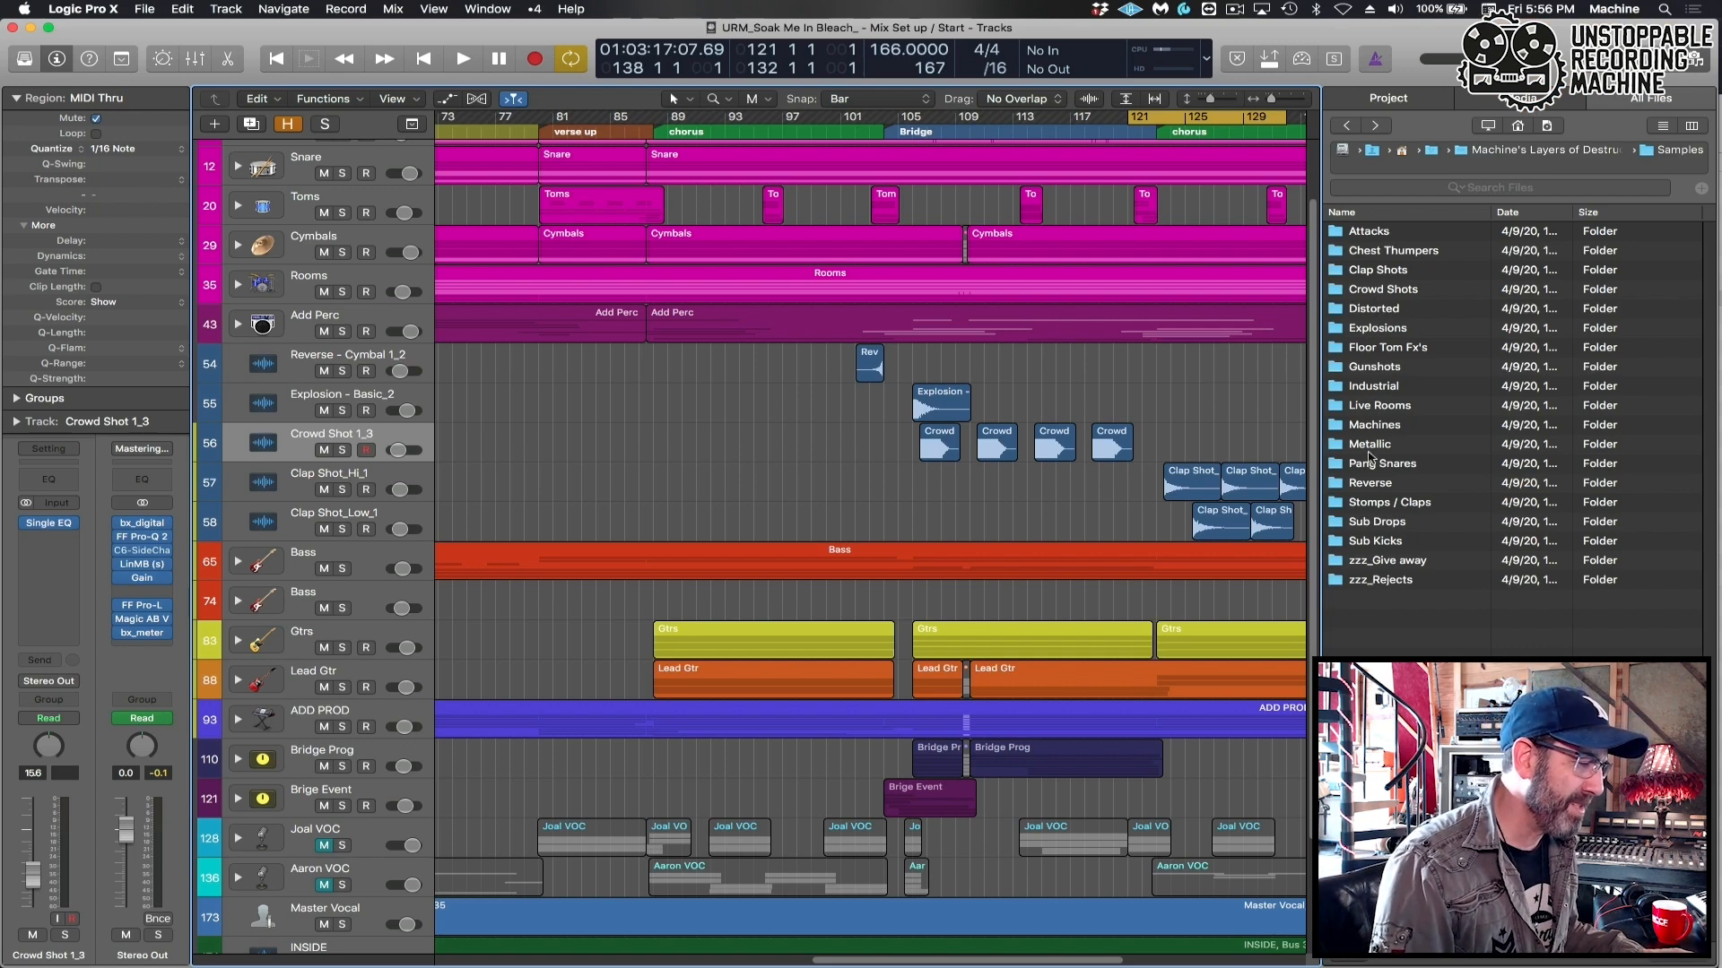
Audition the Sub Drop - Long and Sub Drop - Short samples from the Sub Drops folder.
{"action": "double_click", "coordinate": [1387, 523]}
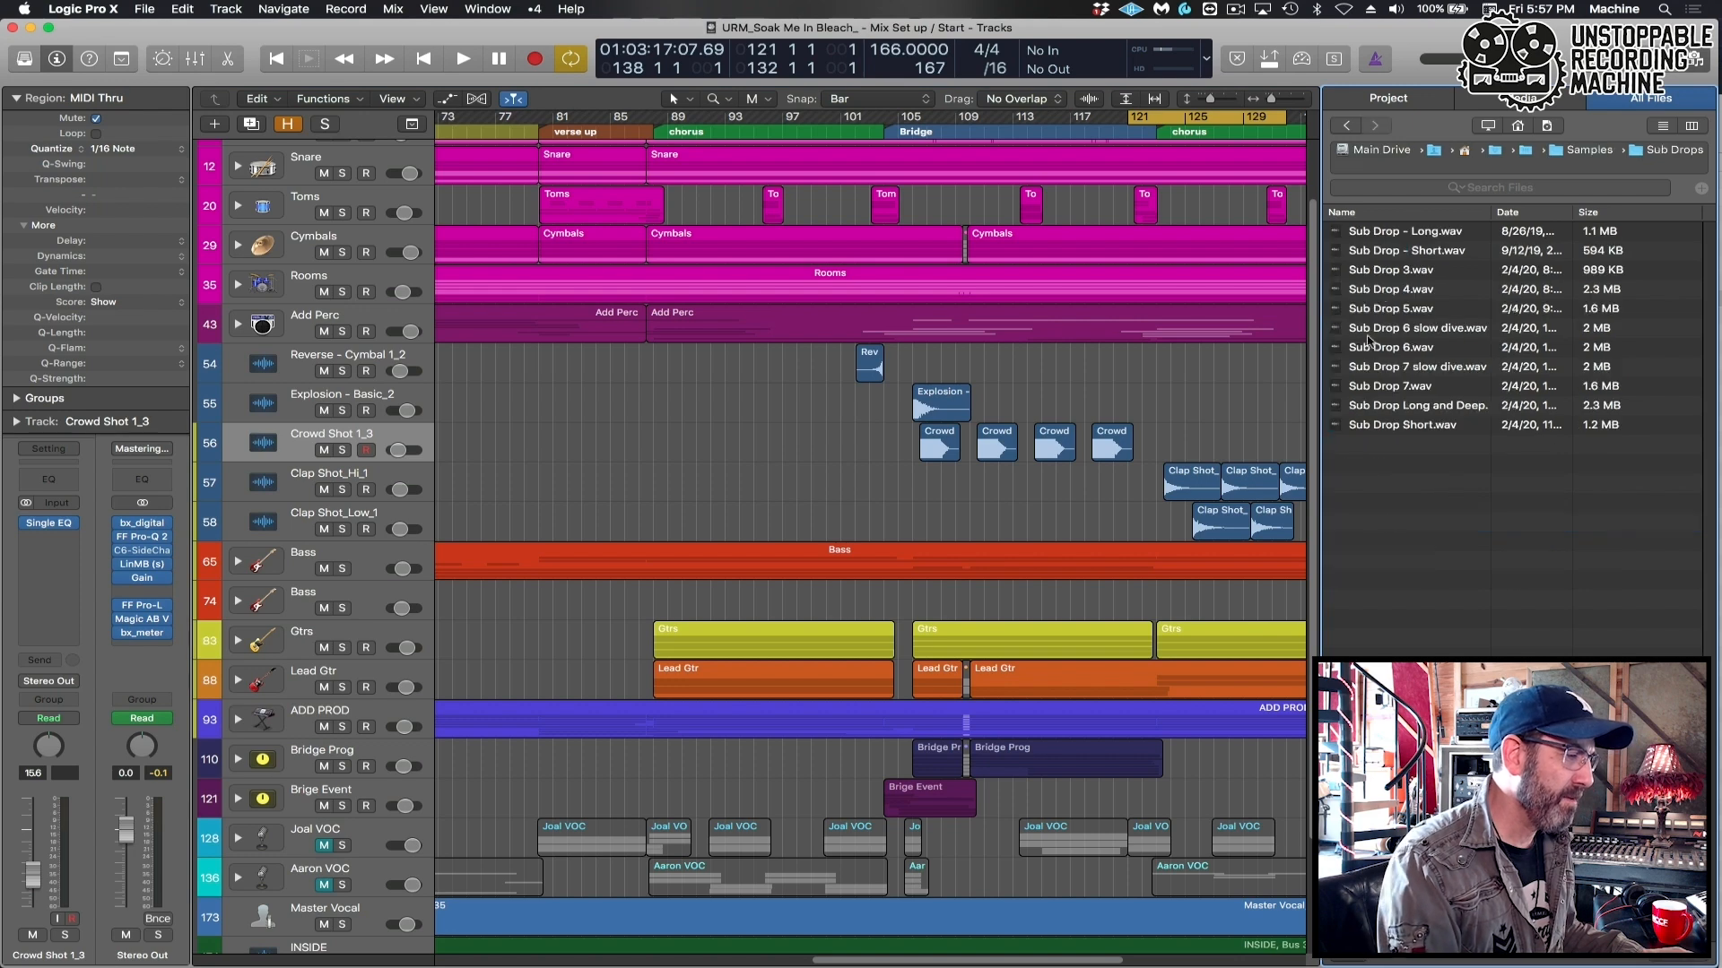
{"action": "left_click", "coordinate": [1391, 231]}
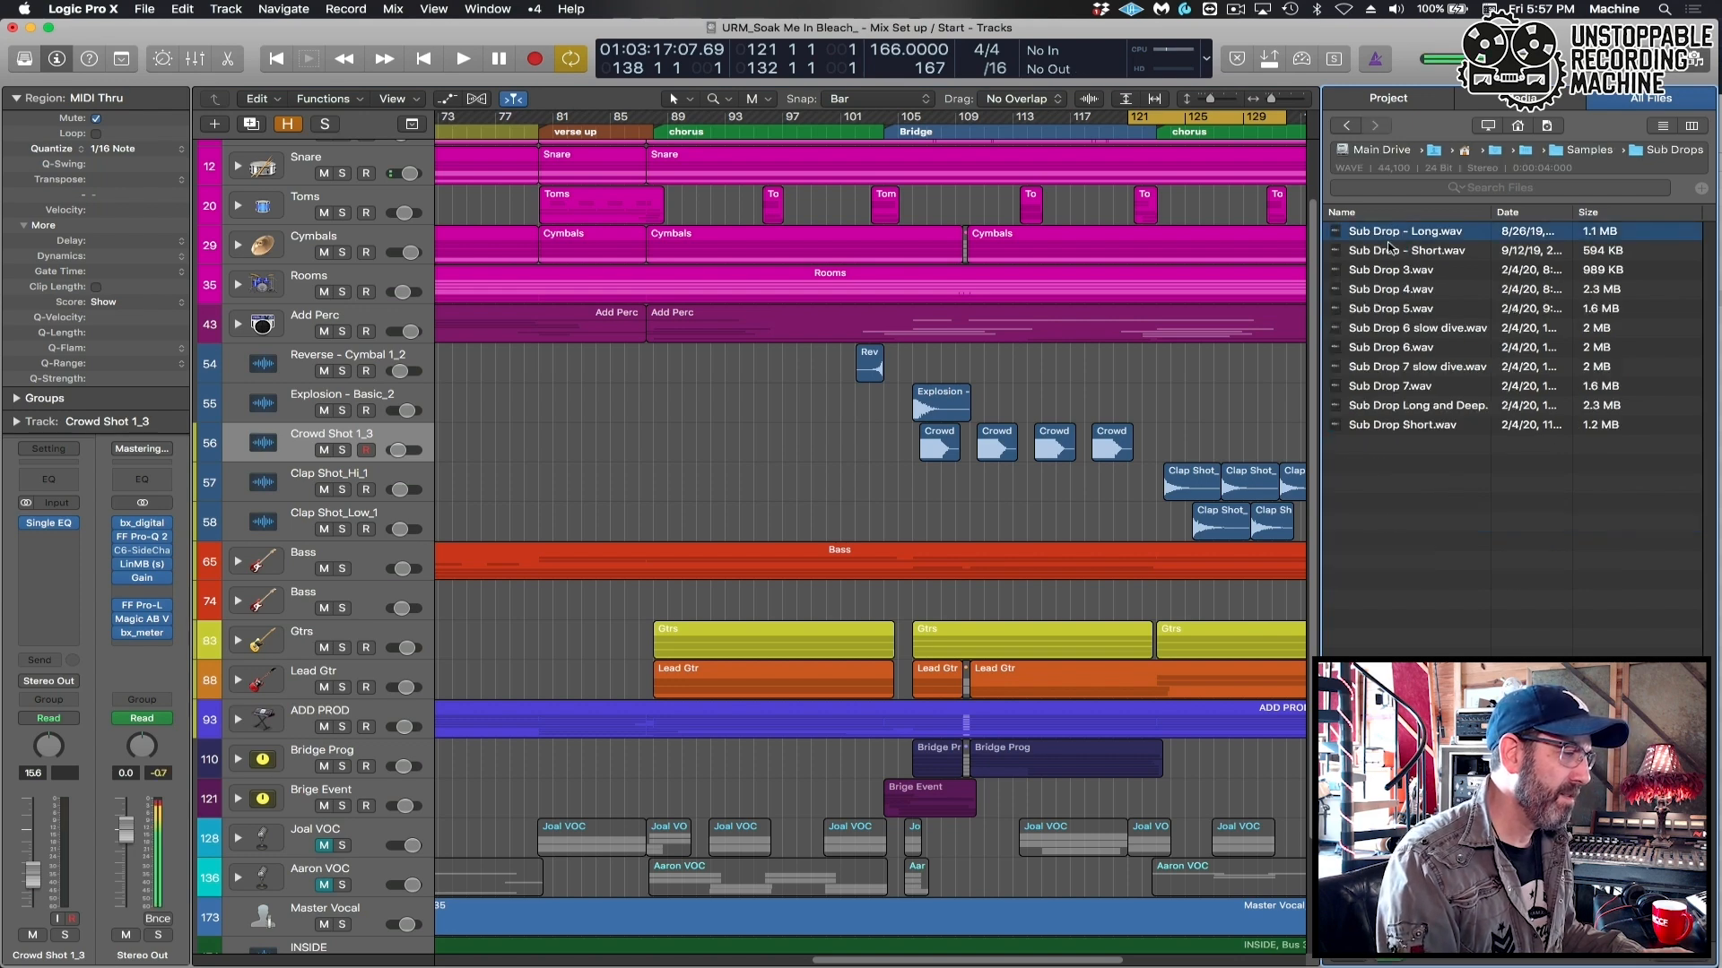
{"action": "left_click", "coordinate": [1383, 252]}
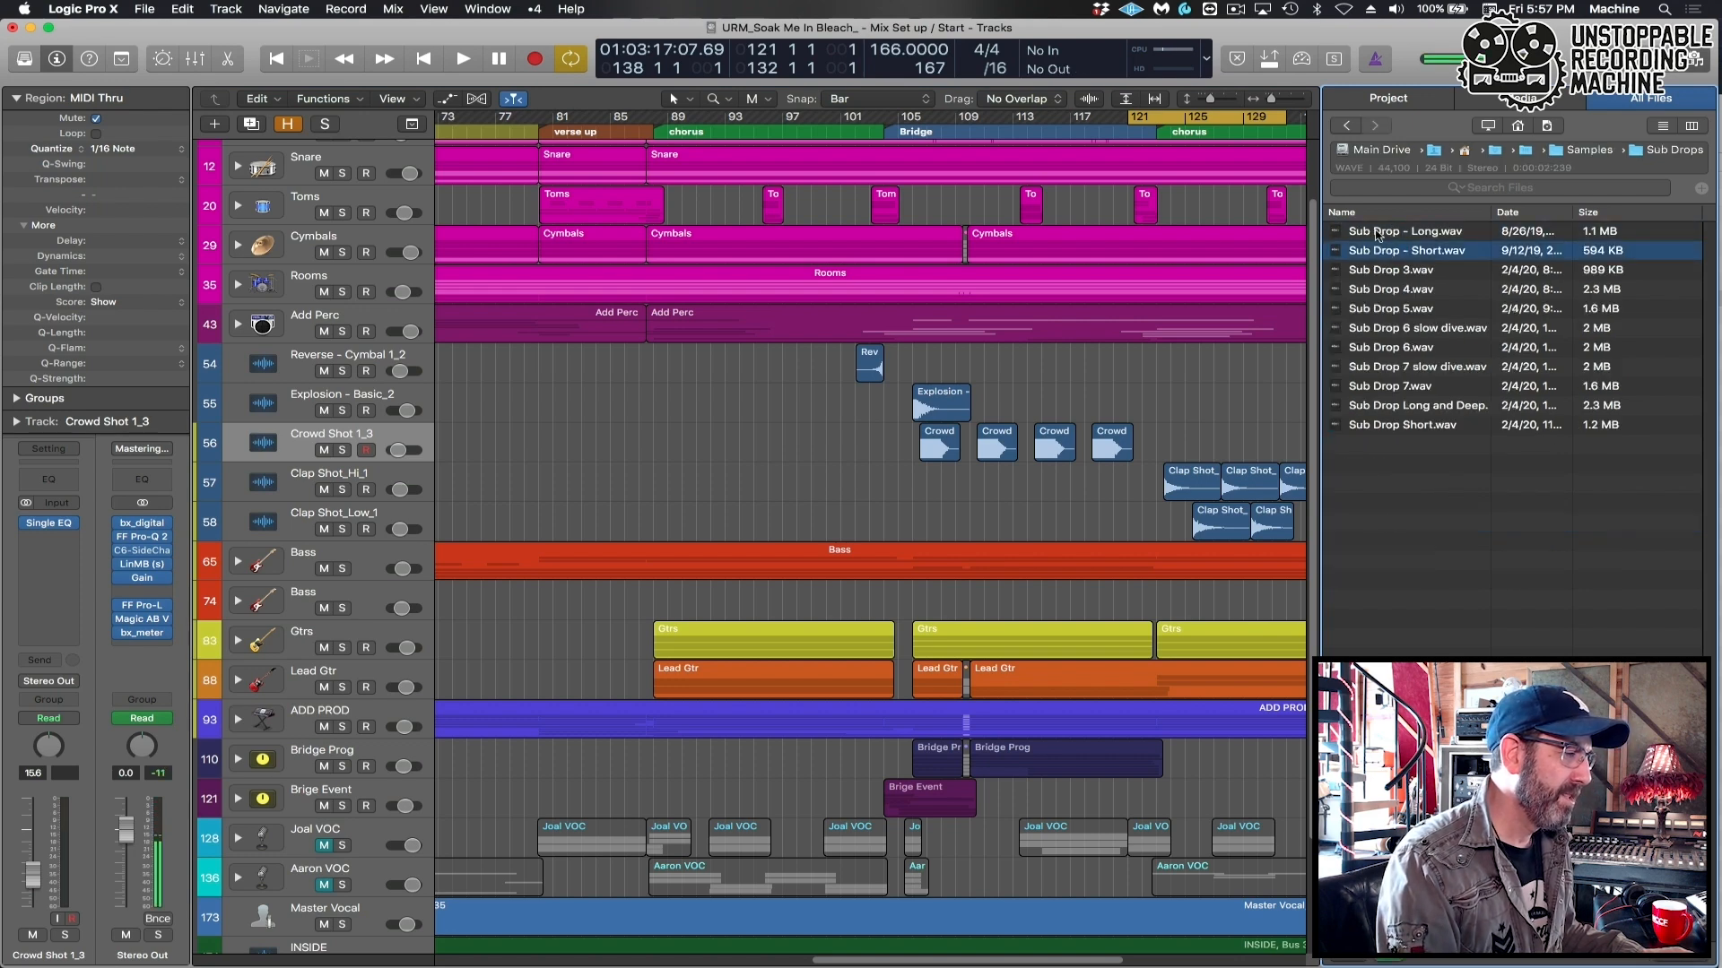
{"action": "left_click", "coordinate": [1378, 233]}
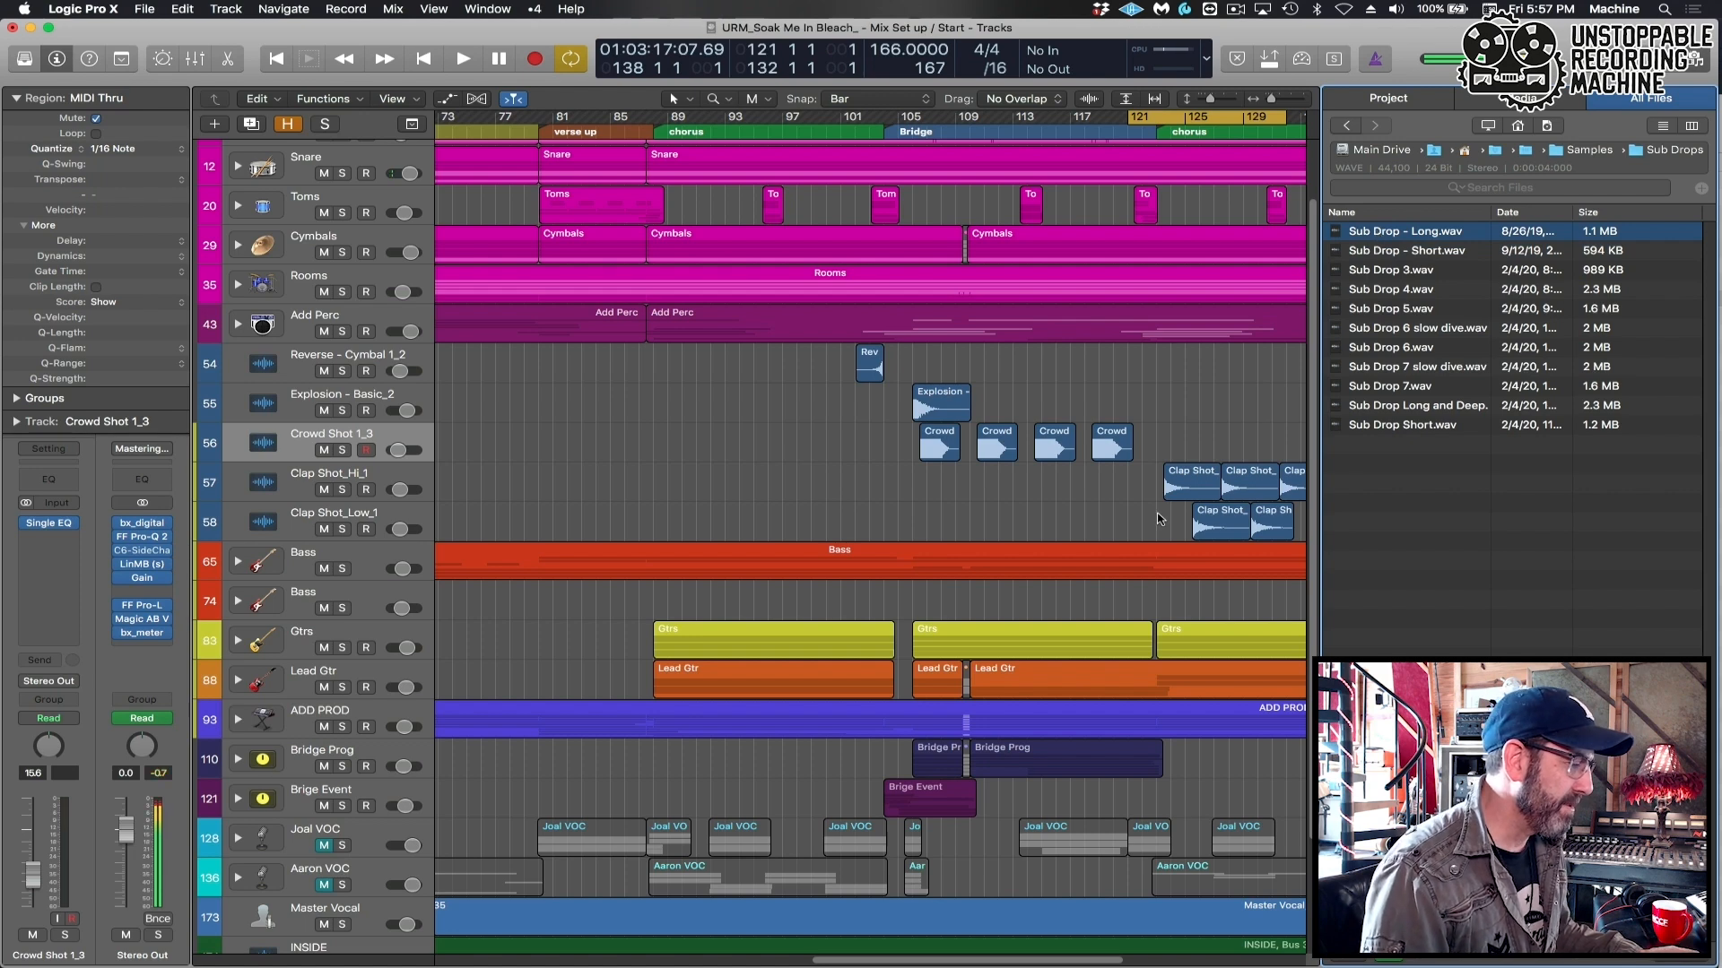
Duplicate the low clap shot track and place Sub Drop - Long.wav on the new track around bar 124.
{"action": "left_click", "coordinate": [246, 520]}
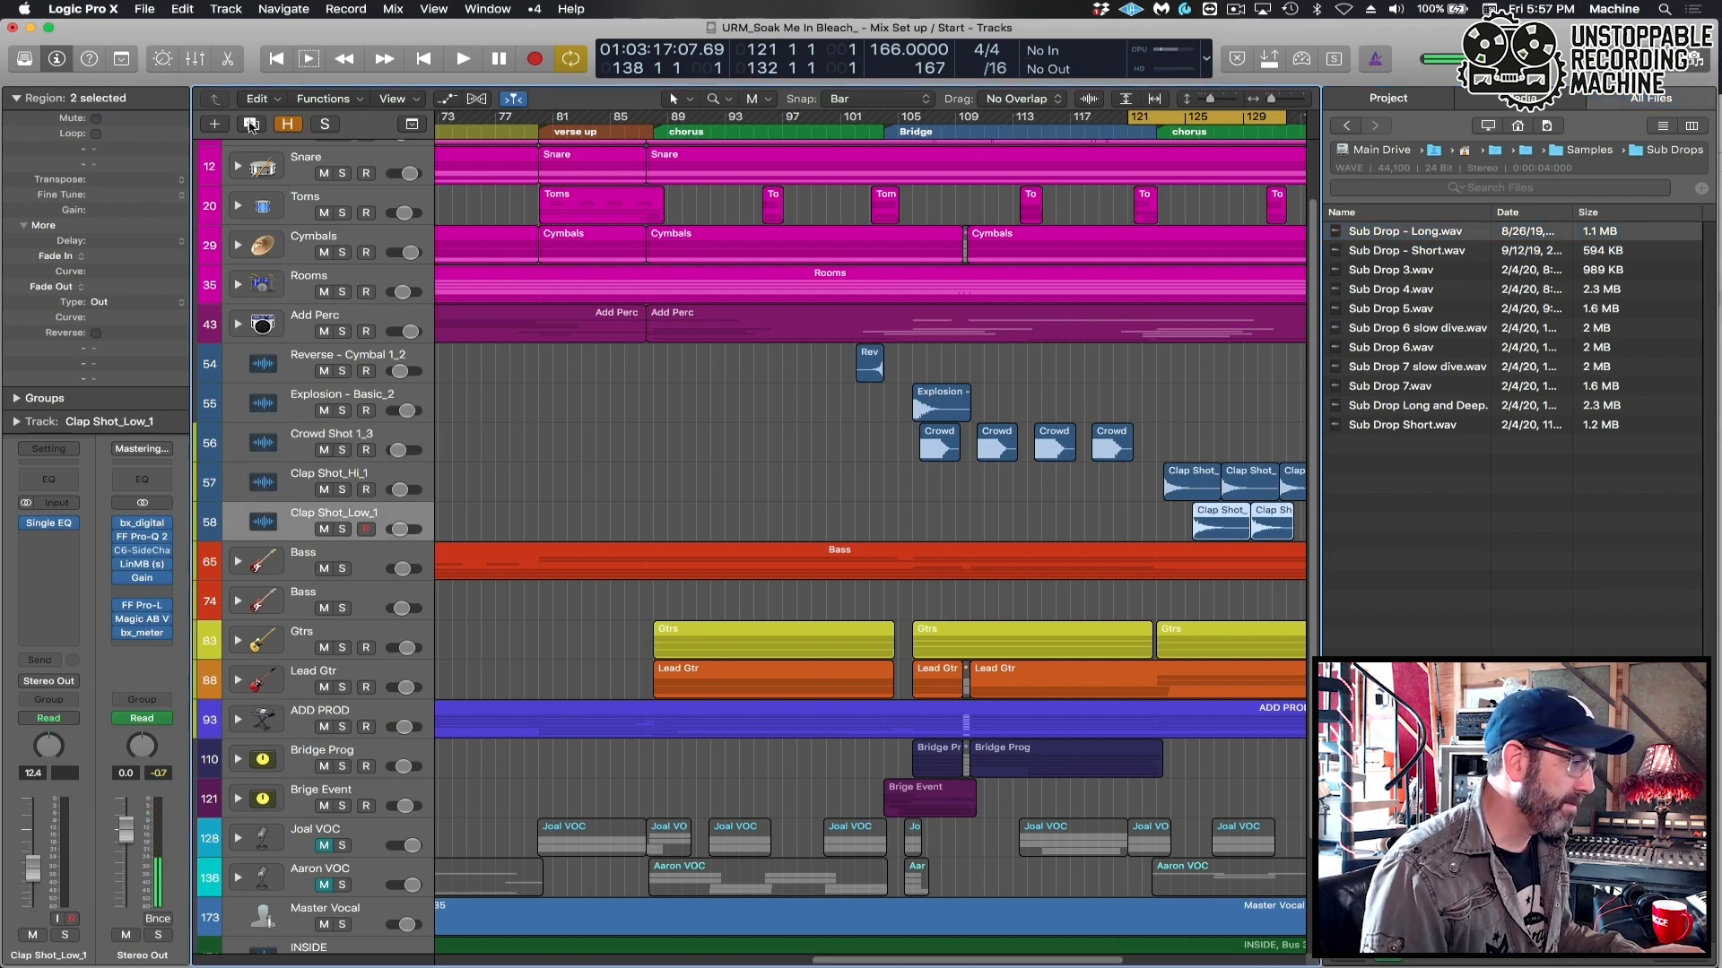
{"action": "left_click", "coordinate": [251, 125]}
{"action": "left_click_drag", "start_coordinate": [1380, 231], "coordinate": [1178, 565]}
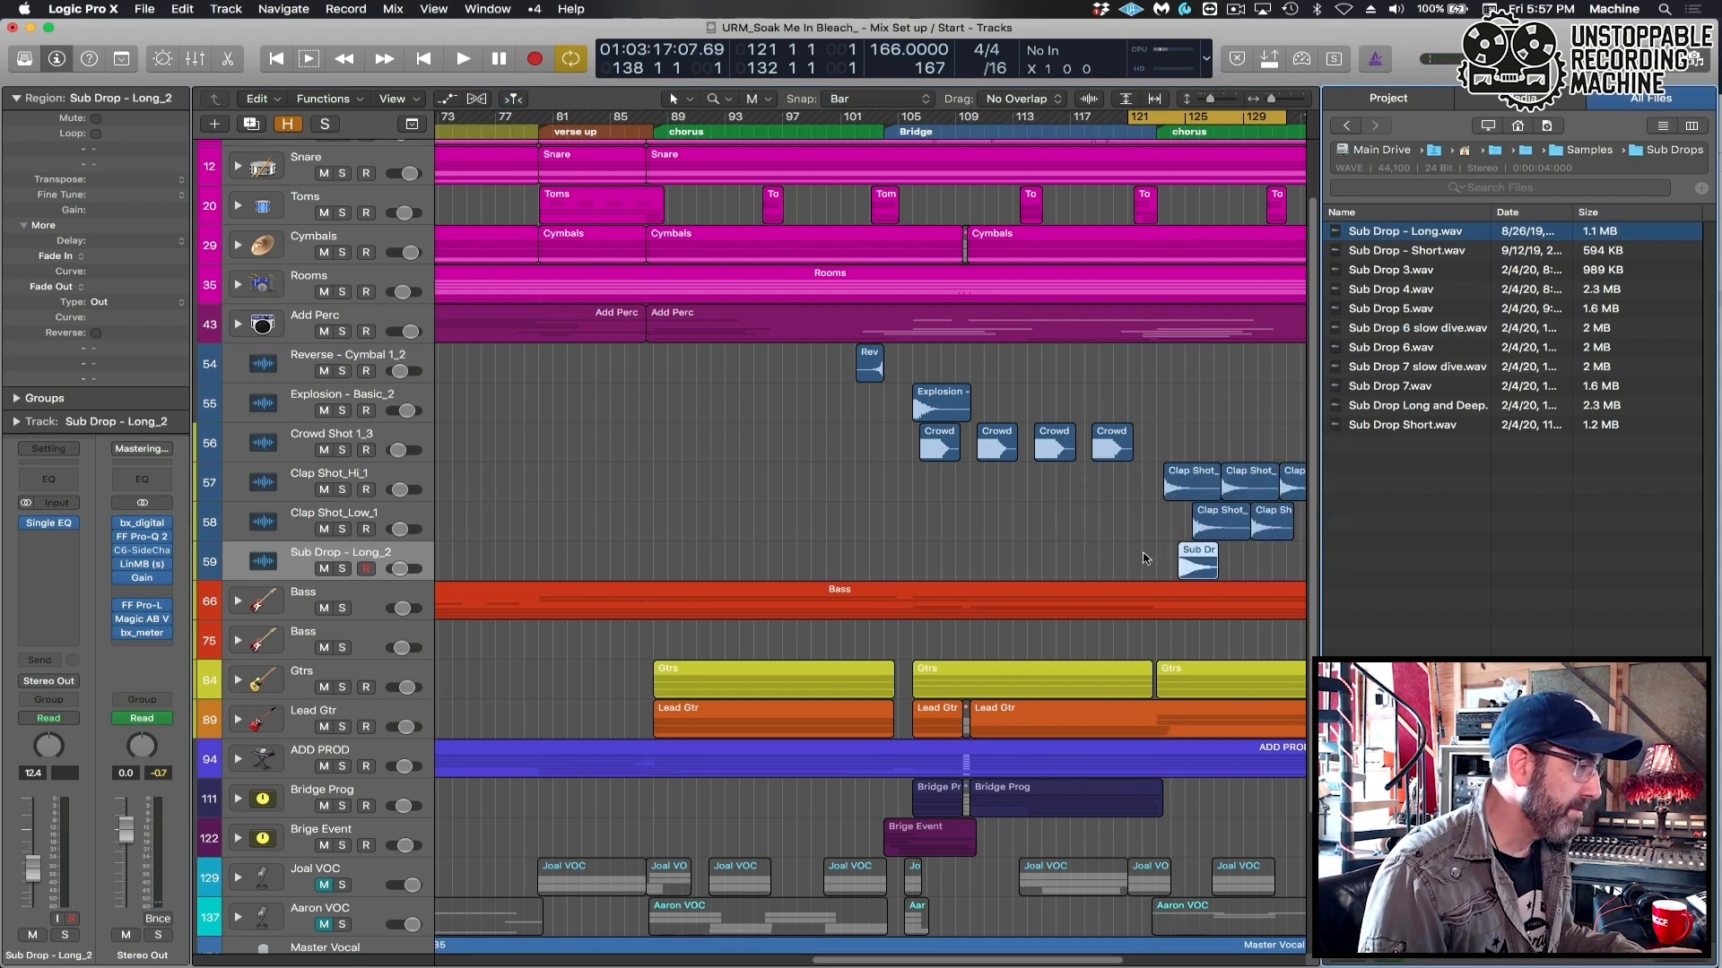
{"action": "left_click", "coordinate": [1134, 566]}
Close the file browser and move the sub drop region back to start at bar 122, just before the chorus.
{"action": "key", "text": "super+Right"}
{"action": "key", "text": "super+Right"}
{"action": "key", "text": "super+Left"}
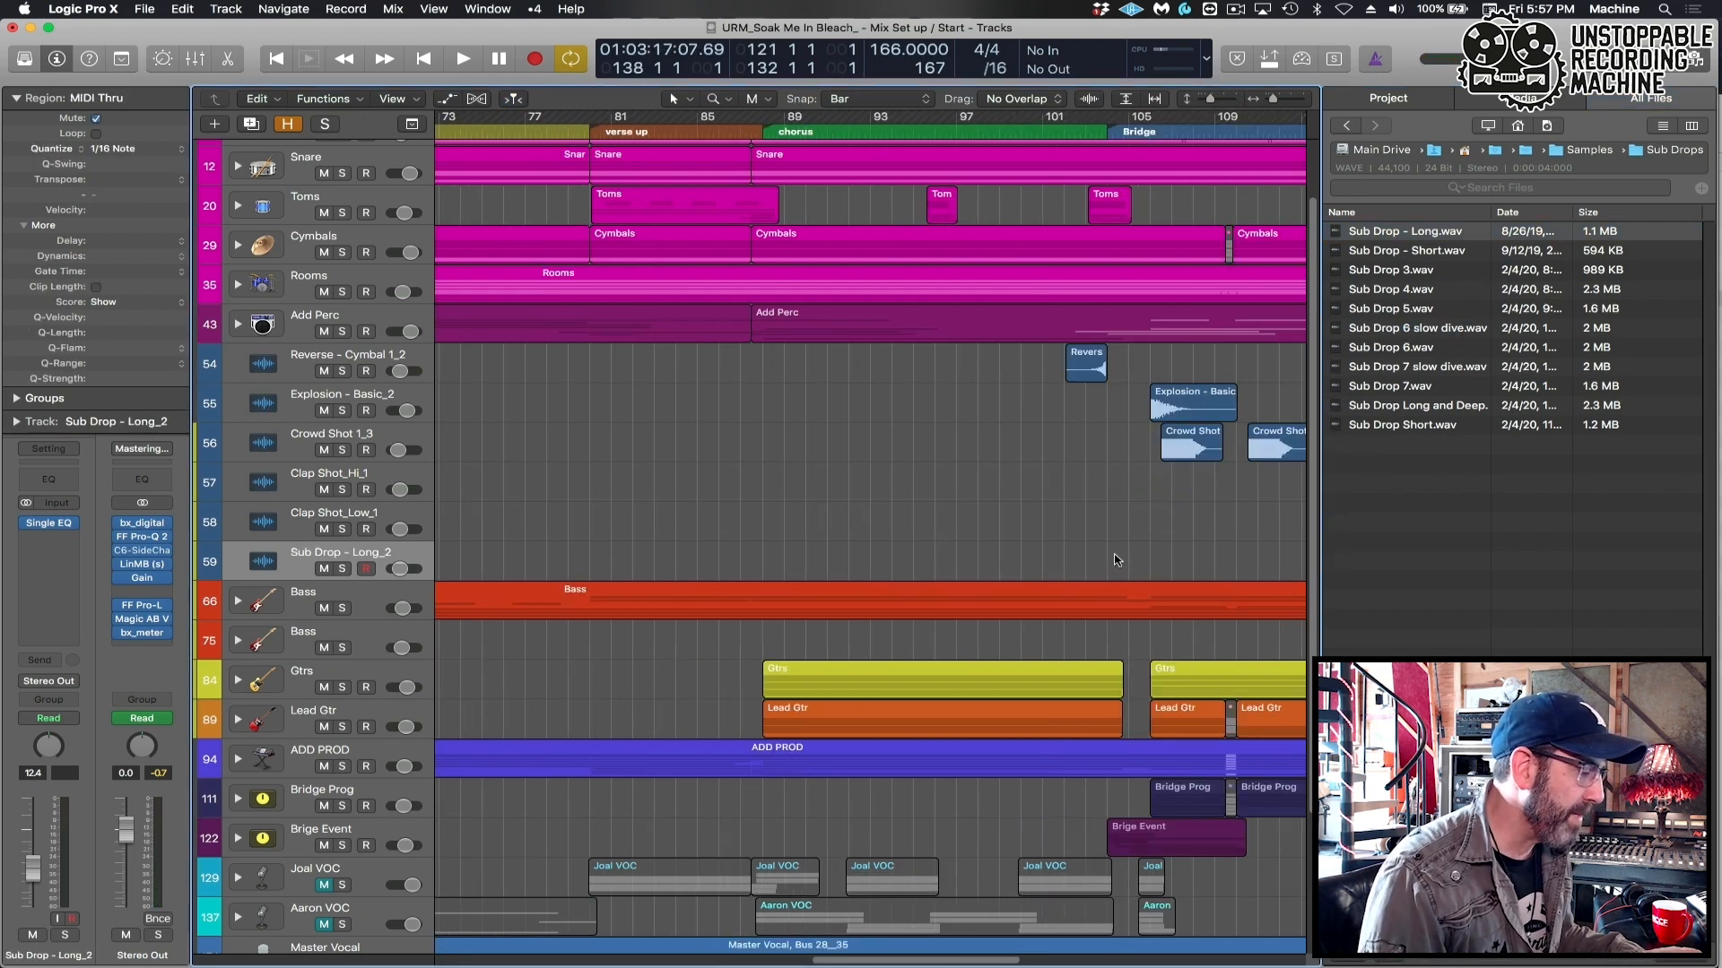
{"action": "scroll", "coordinate": [1096, 548], "scroll_direction": "right", "scroll_amount": 5}
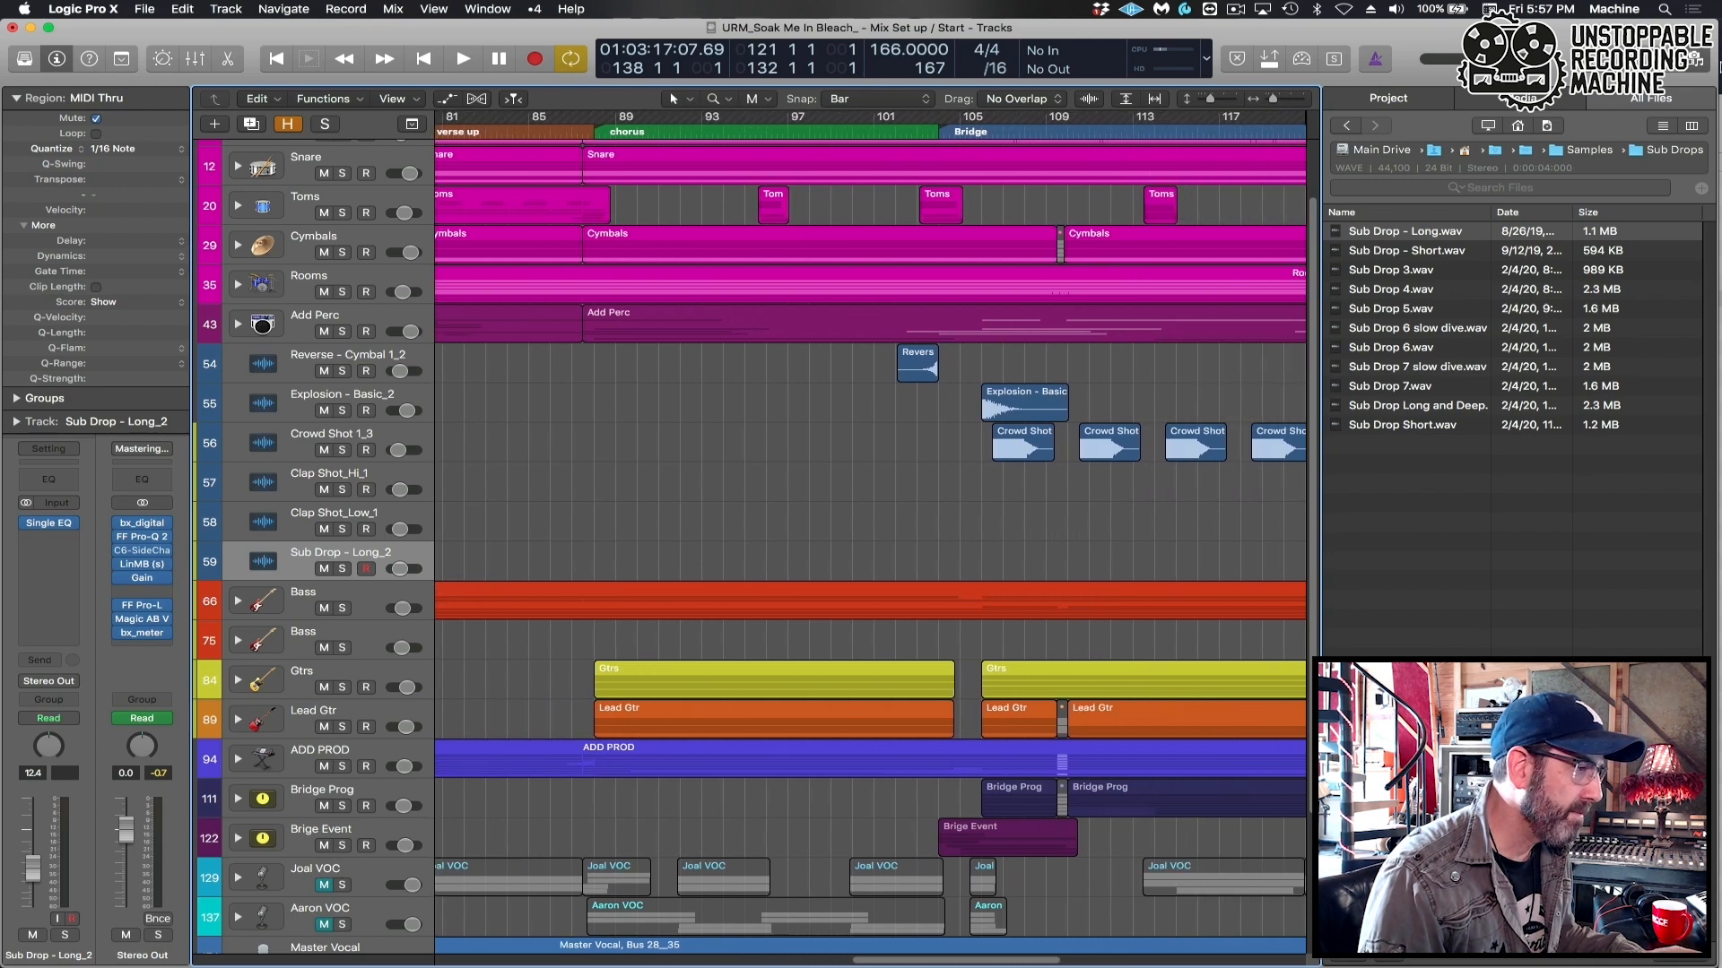
{"action": "left_click", "coordinate": [1696, 59]}
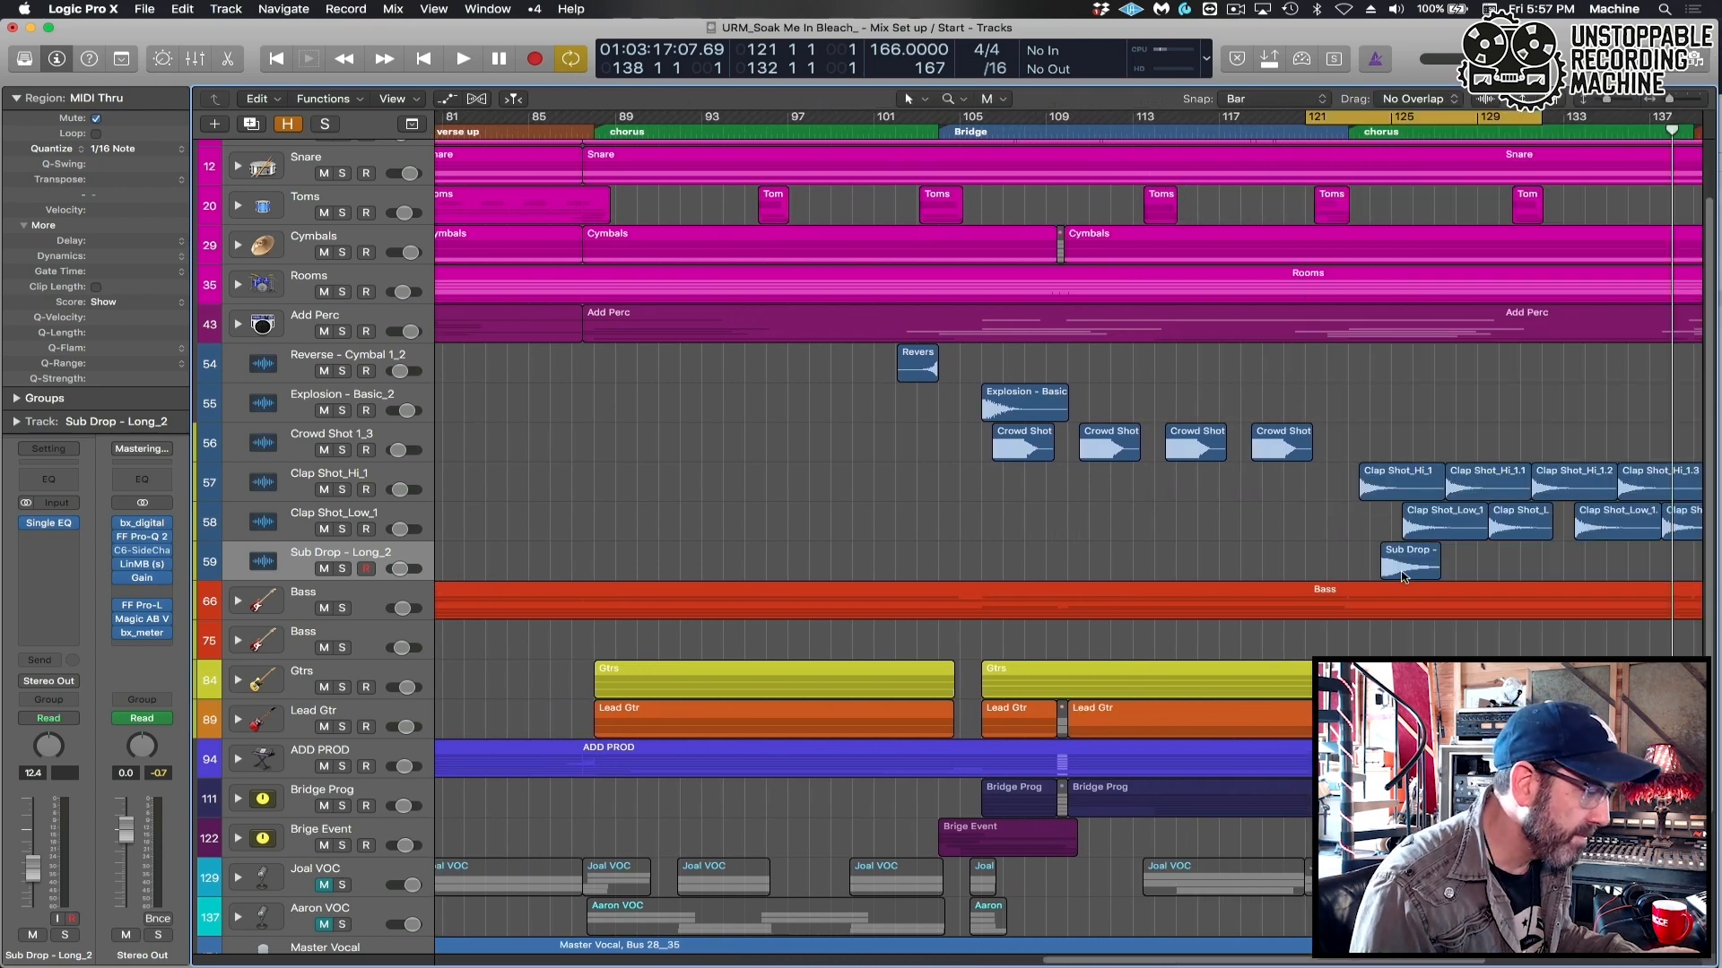
{"action": "left_click", "coordinate": [1404, 578]}
{"action": "key", "text": "super+Right"}
{"action": "key", "text": "super+Right"}
{"action": "key", "text": "super+Right"}
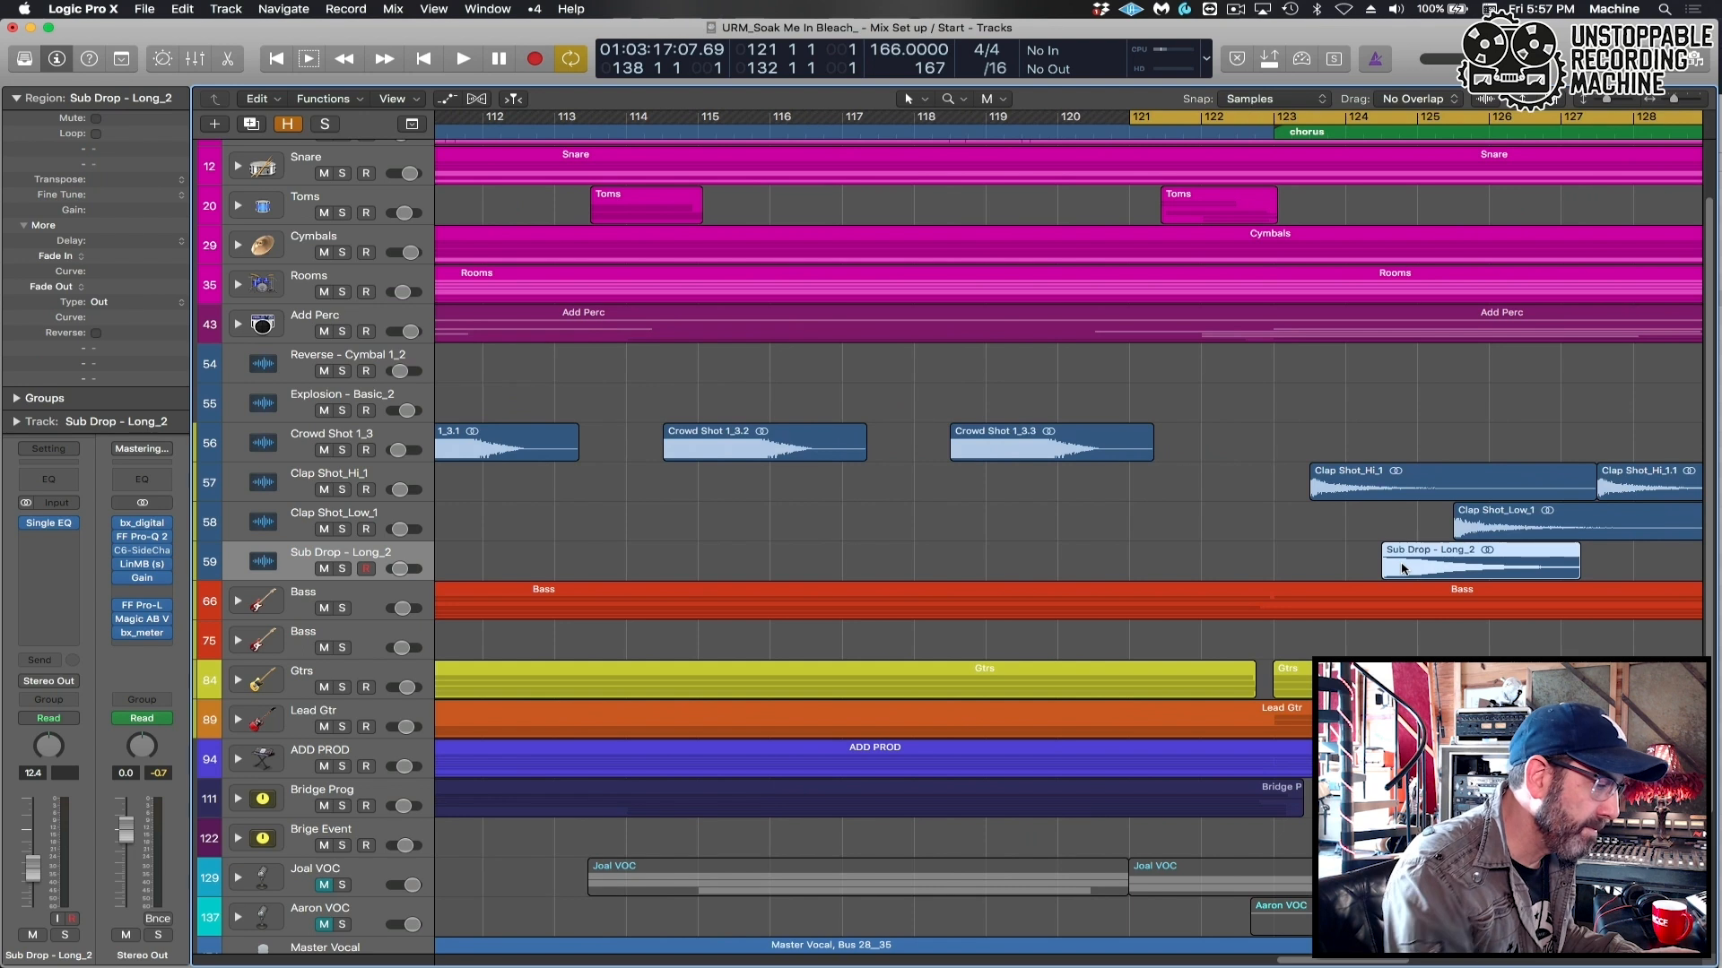
{"action": "left_click_drag", "start_coordinate": [1416, 562], "coordinate": [1240, 571]}
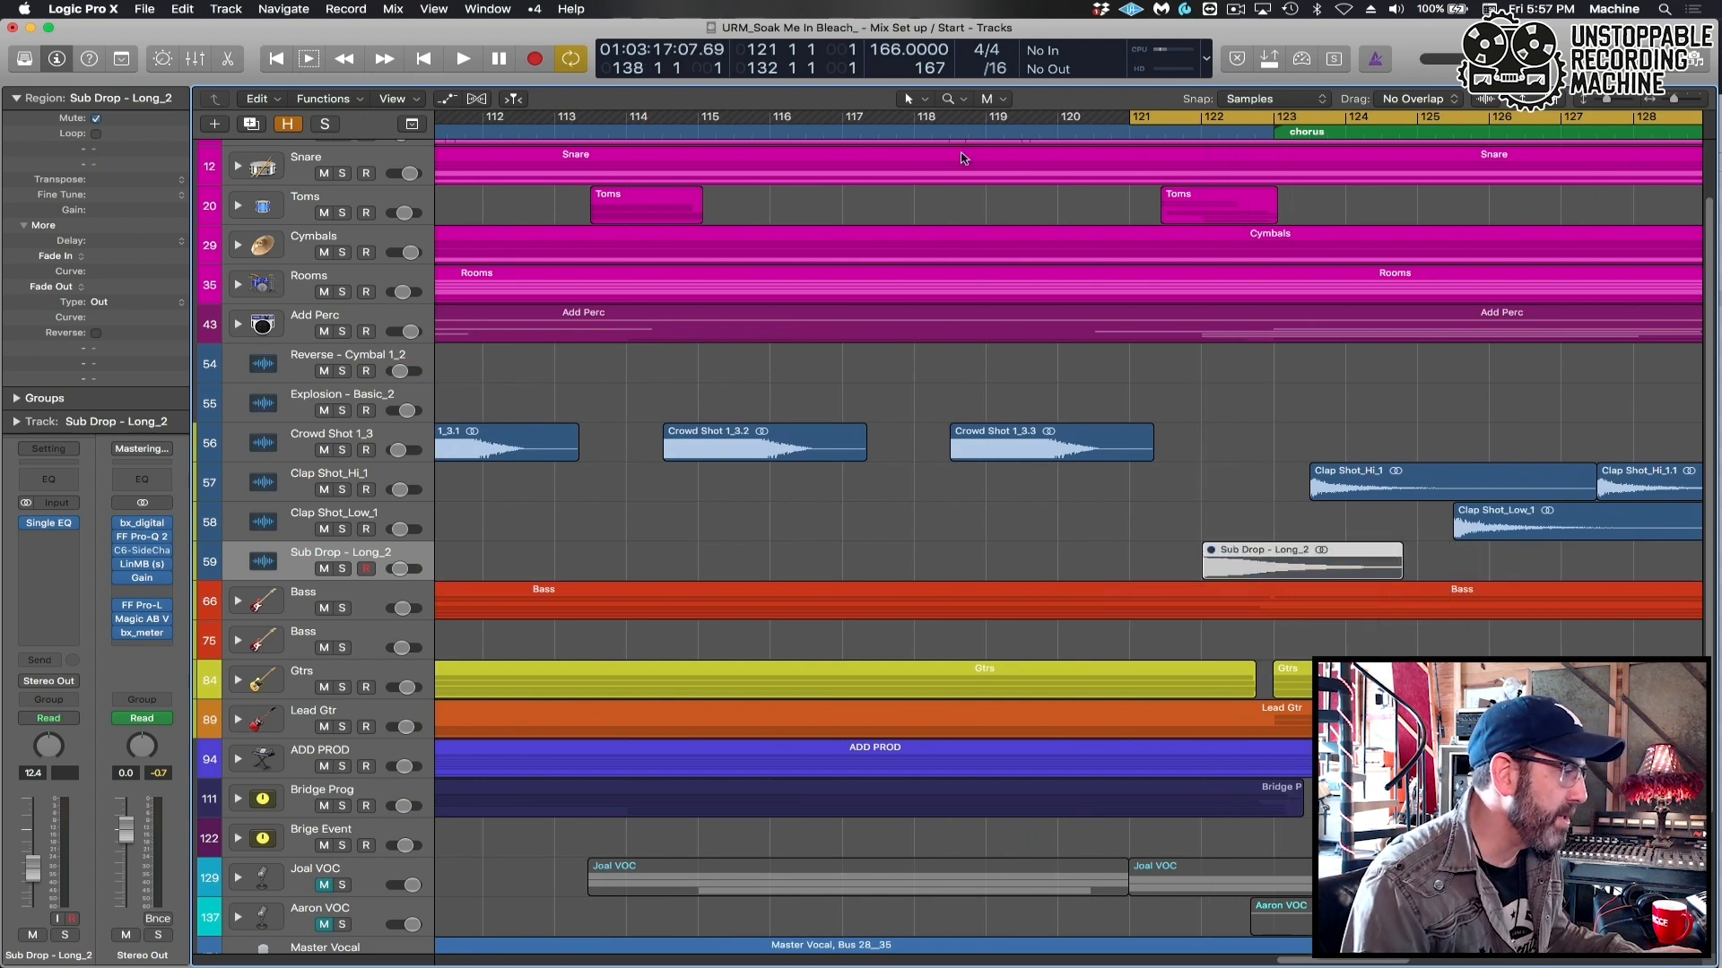
Play back the lead-in to the chorus, unmute the sub drop region and set its track level to -12.6 dB.
{"action": "key", "text": "shift+Return"}
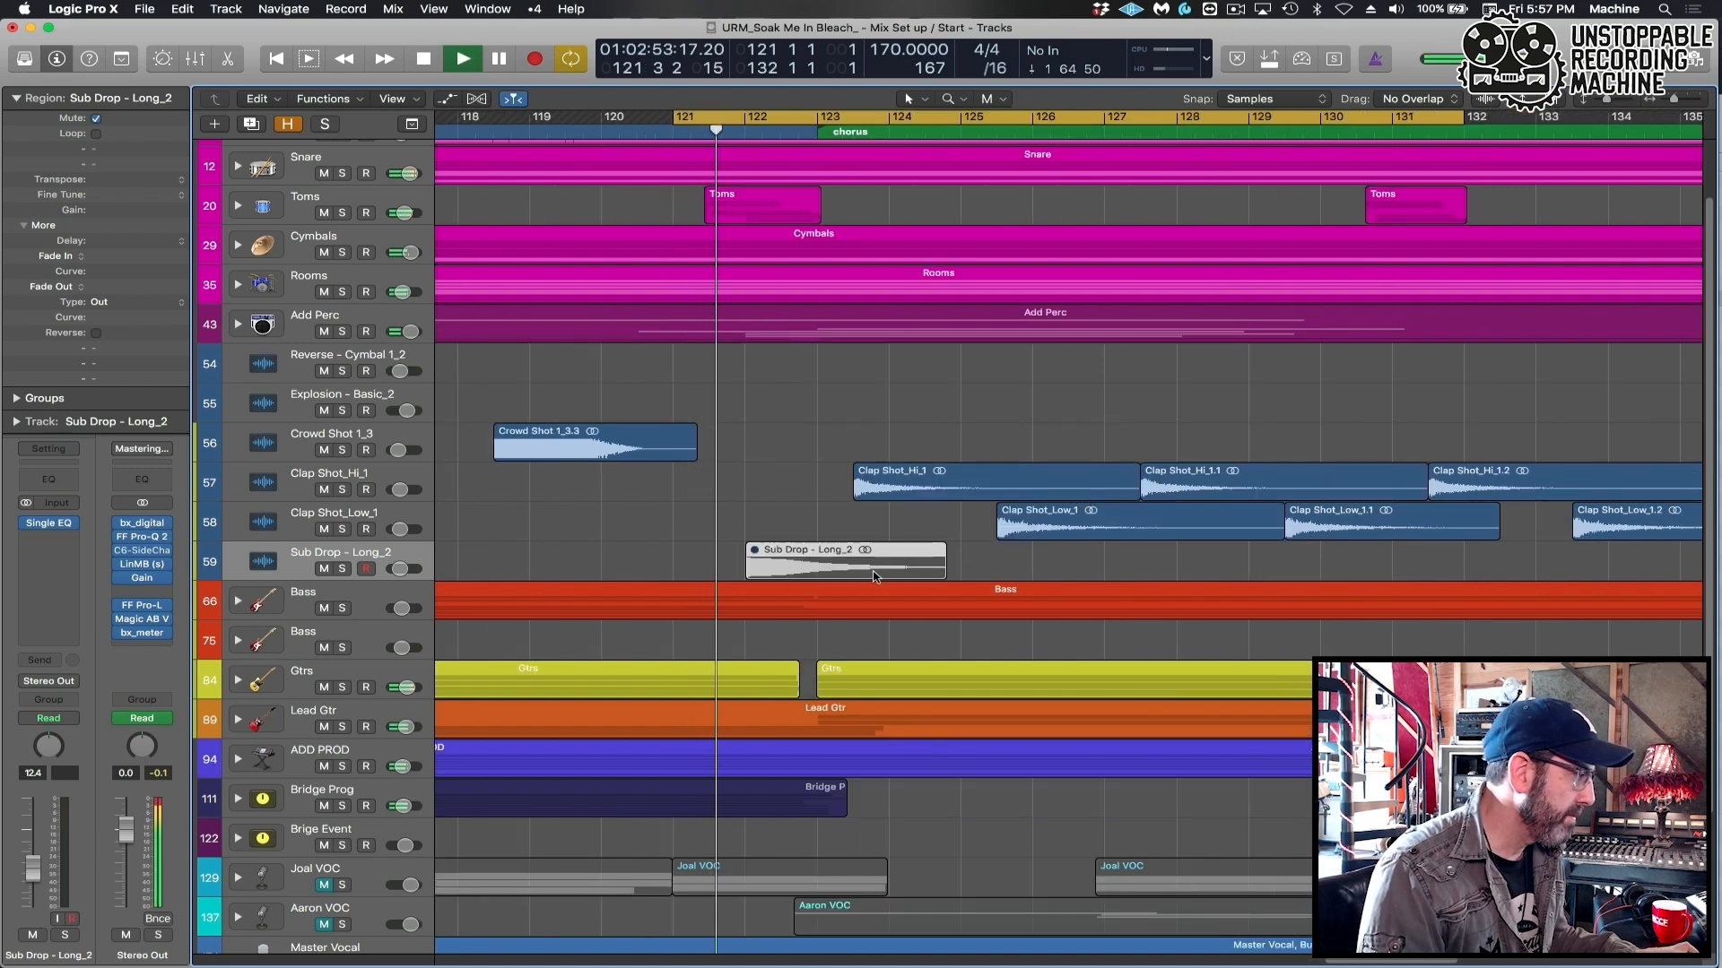
{"action": "key", "text": "space"}
{"action": "key", "text": "ctrl+m"}
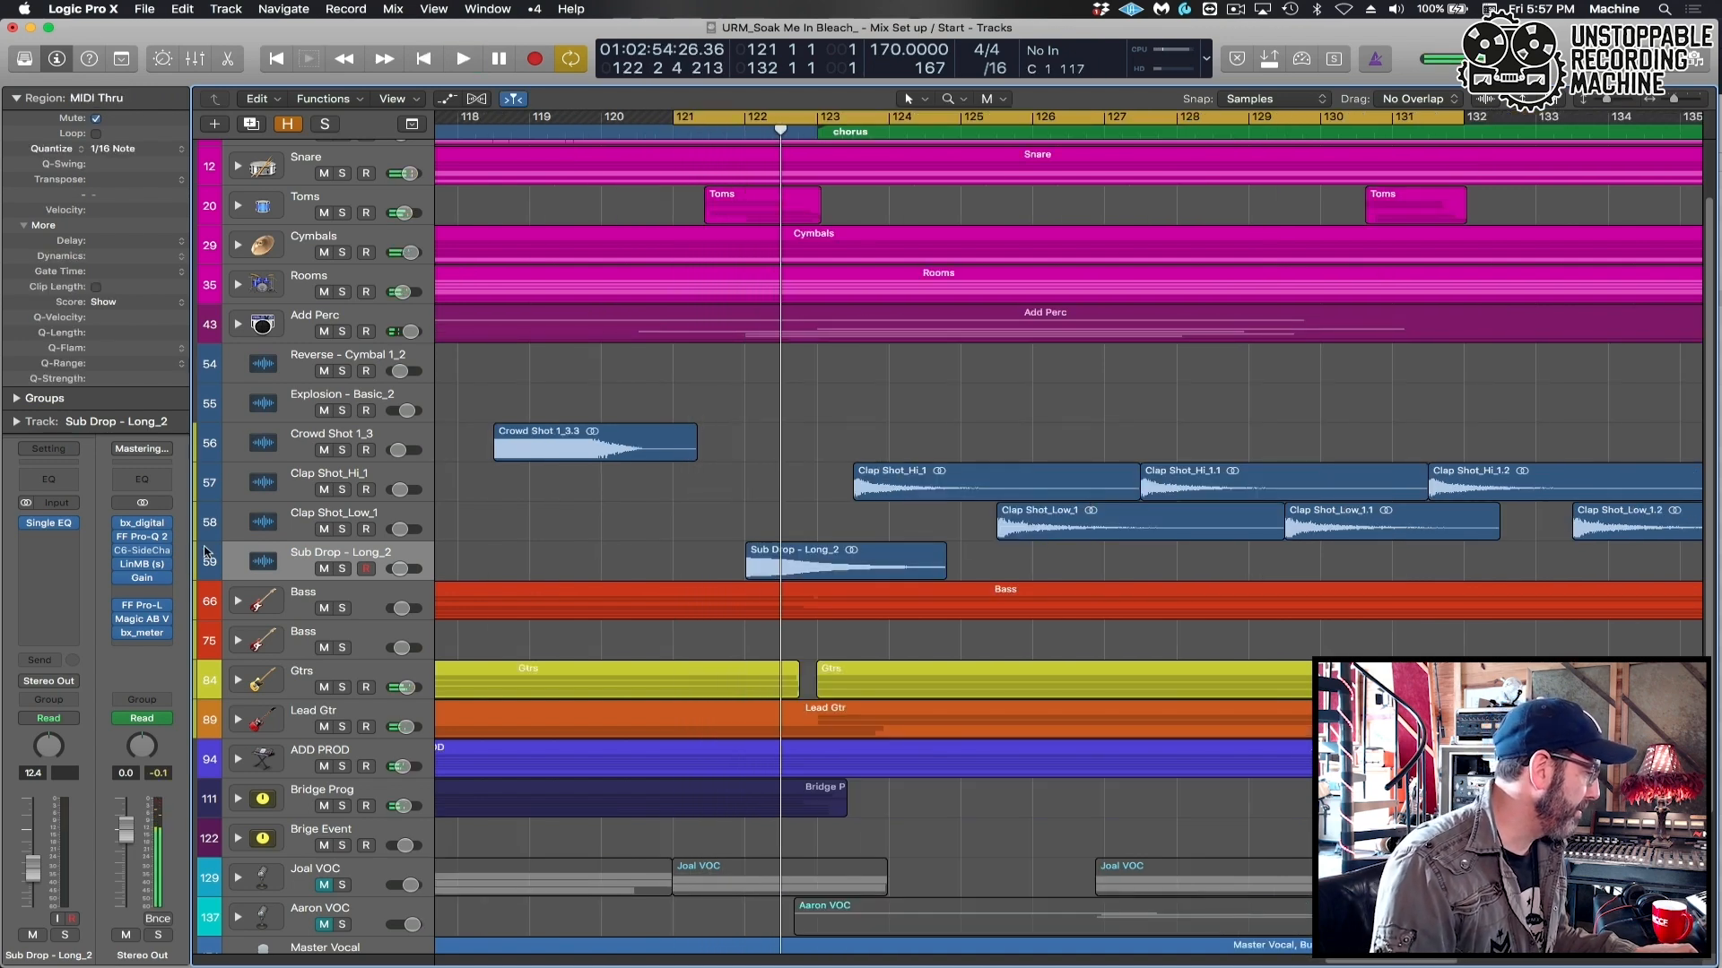
{"action": "key", "text": "space"}
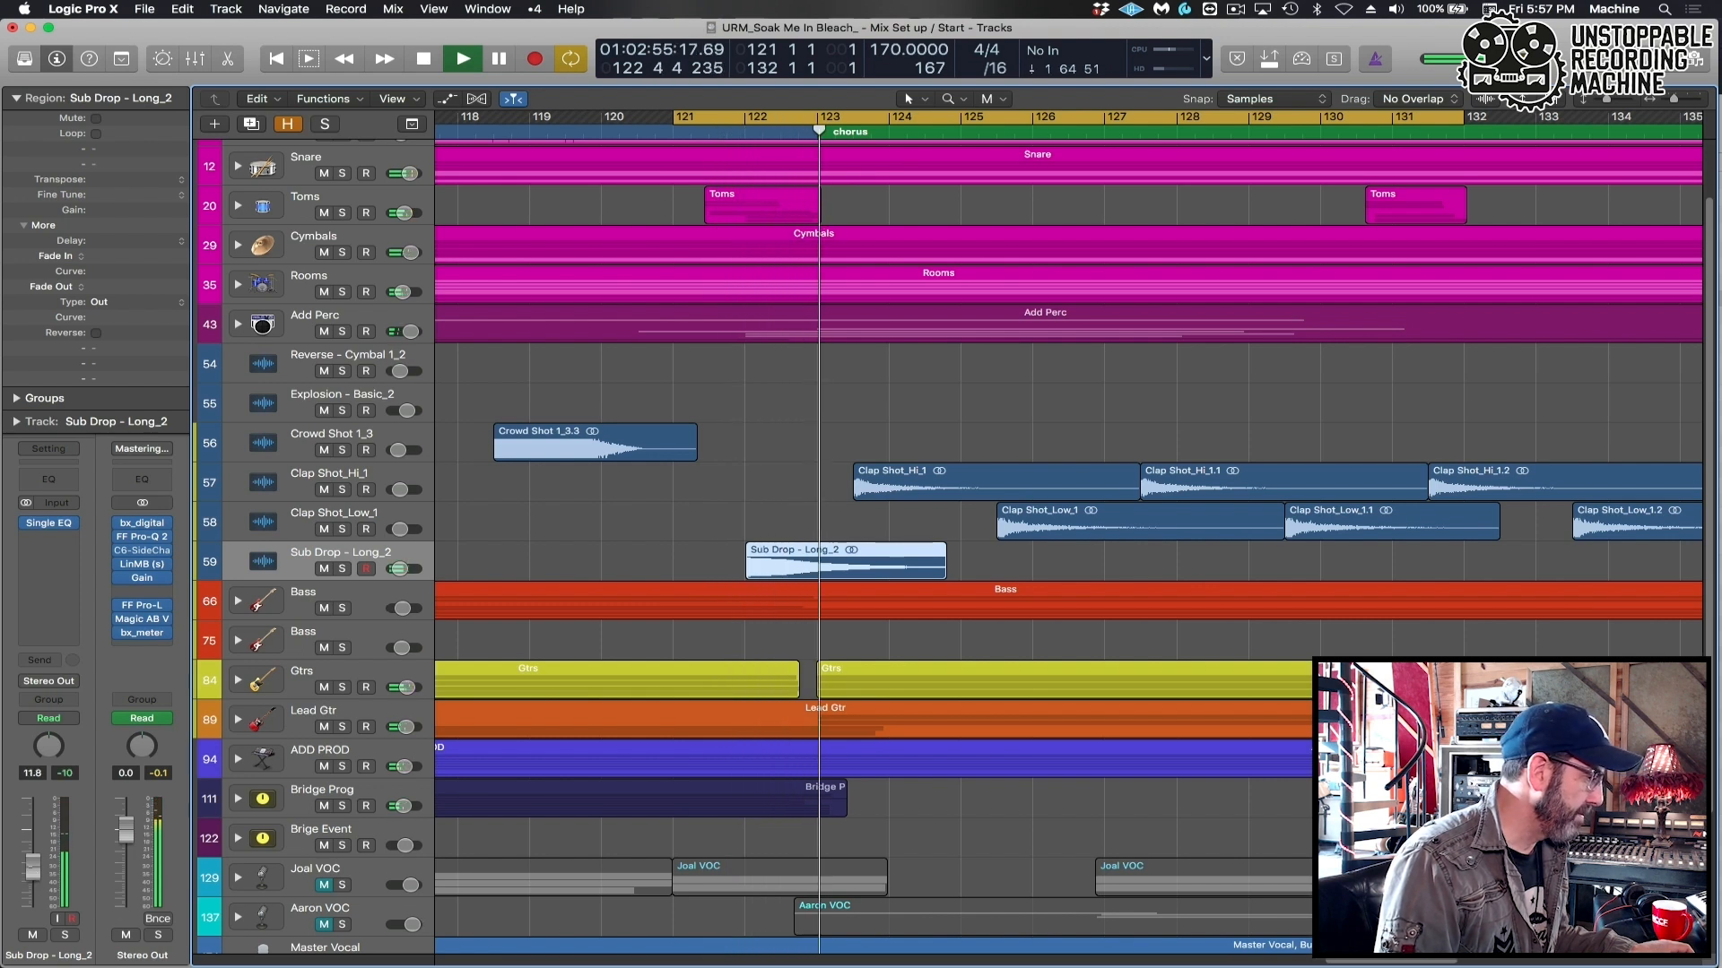
{"action": "key", "text": "space"}
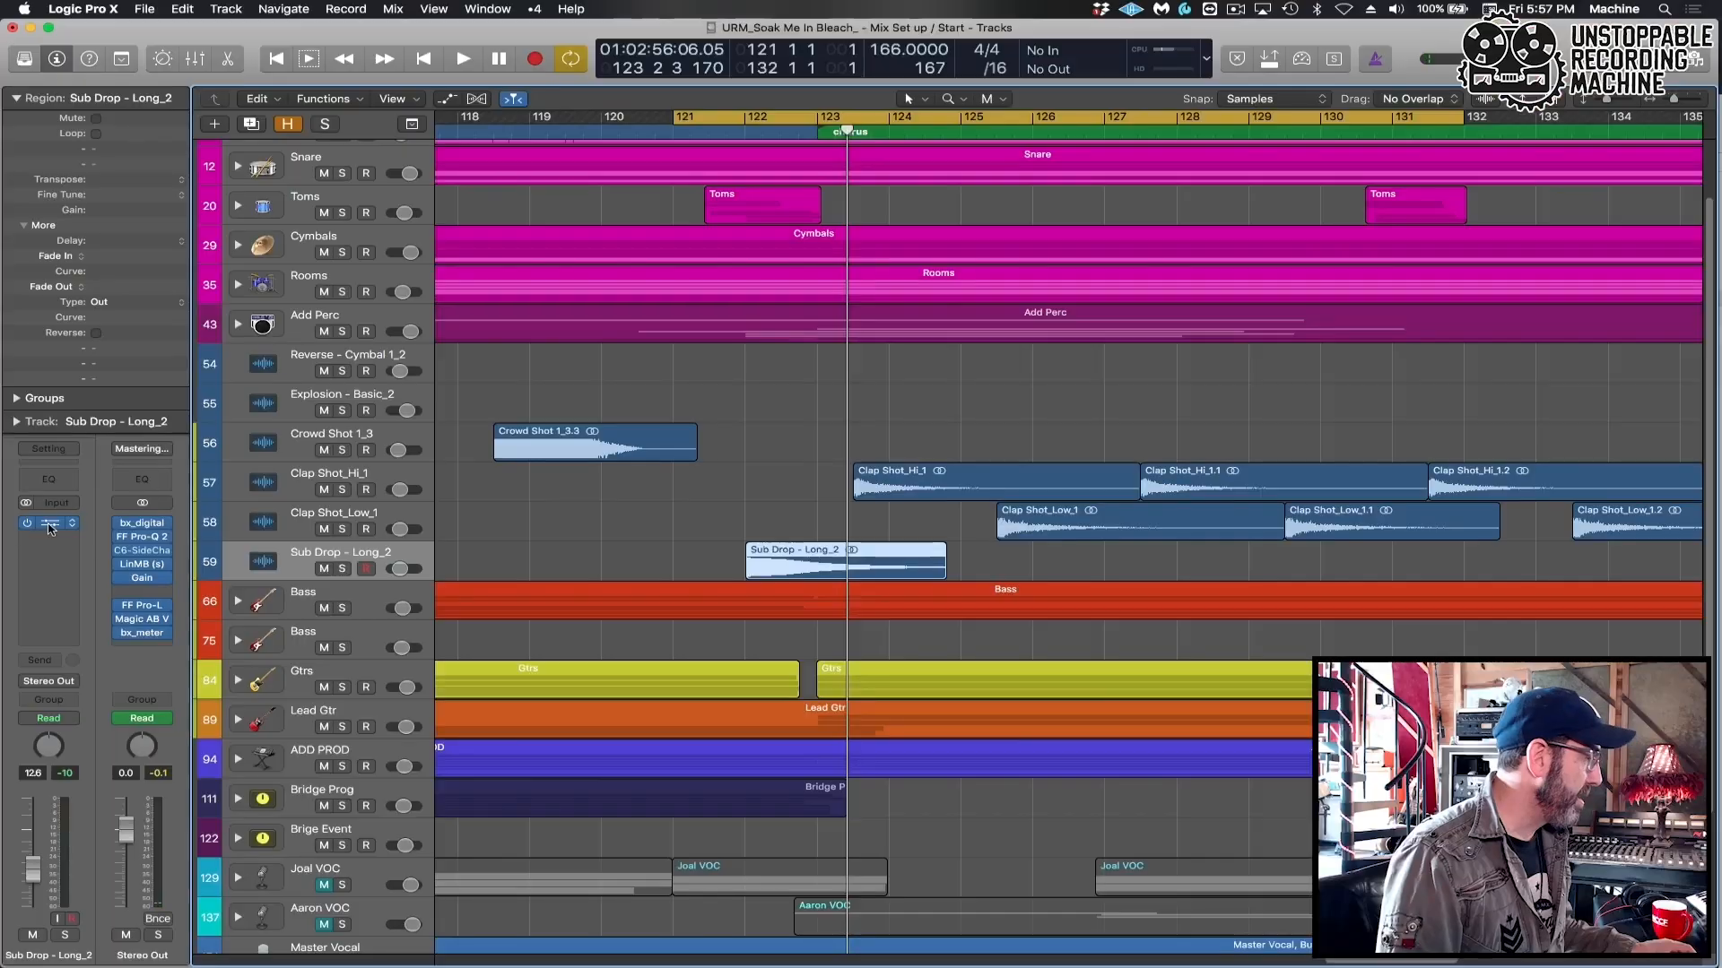
Open the sub drop track's Single Band EQ and raise the low cut frequency to 99 Hz.
{"action": "left_click", "coordinate": [81, 524]}
{"action": "left_click_drag", "start_coordinate": [144, 84], "coordinate": [1081, 351]}
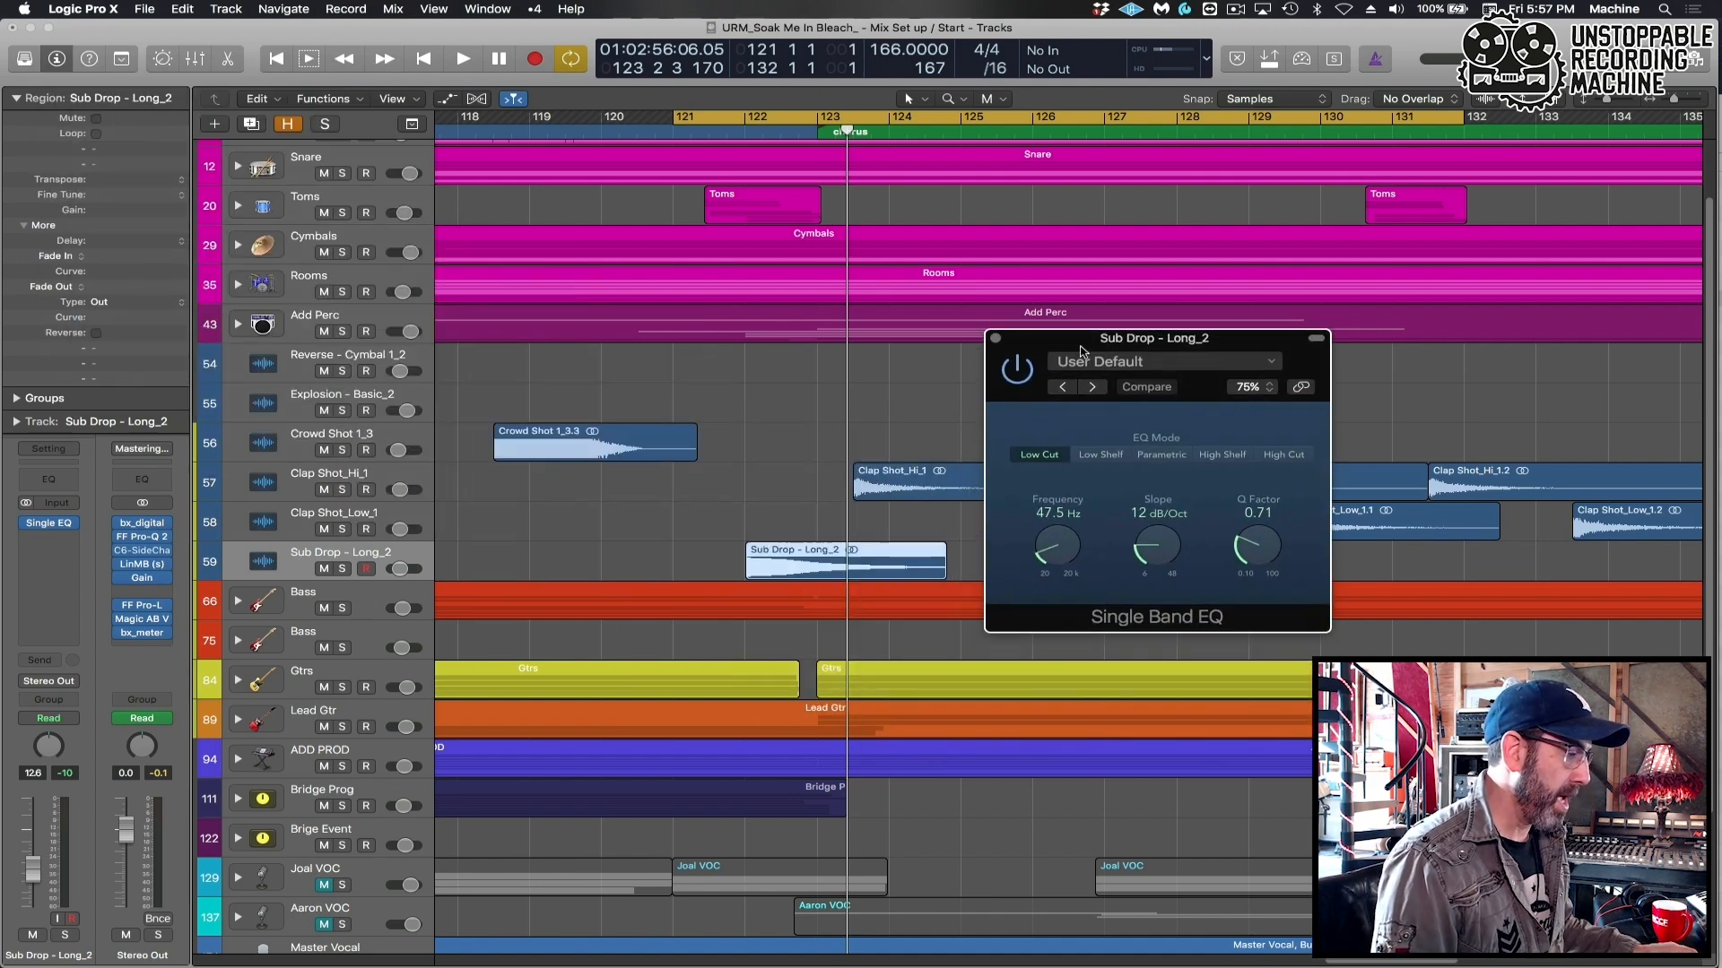
{"action": "left_click", "coordinate": [726, 134]}
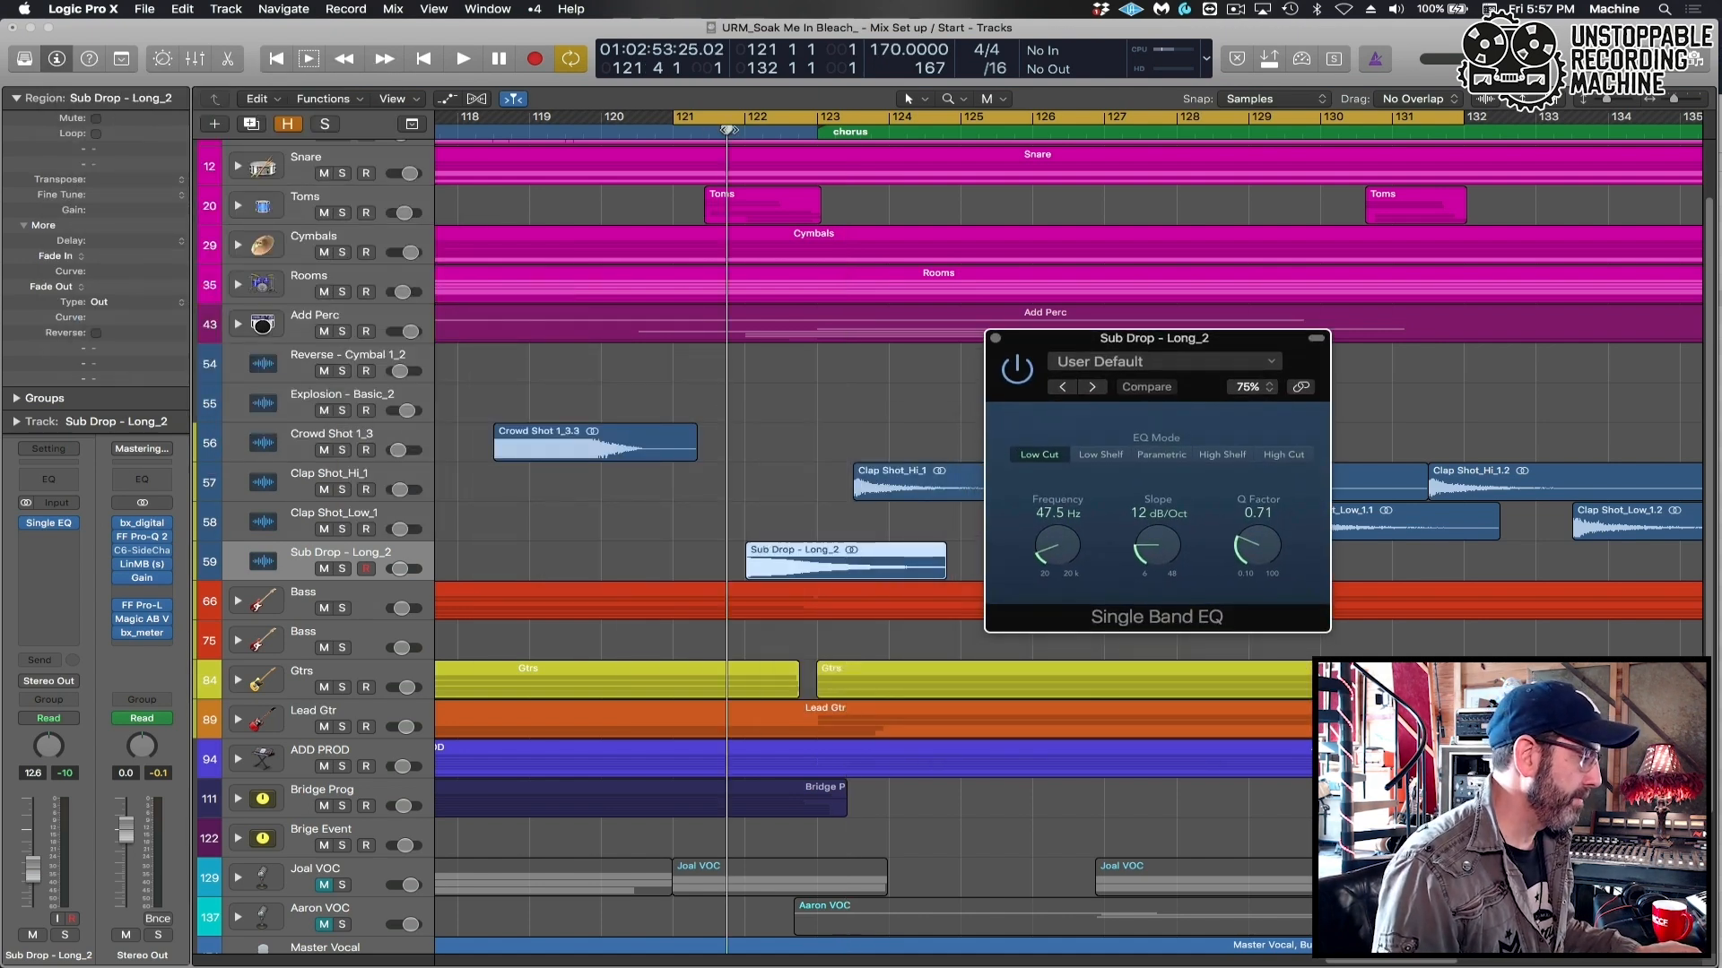
{"action": "left_click_drag", "start_coordinate": [1057, 549], "coordinate": [1059, 531]}
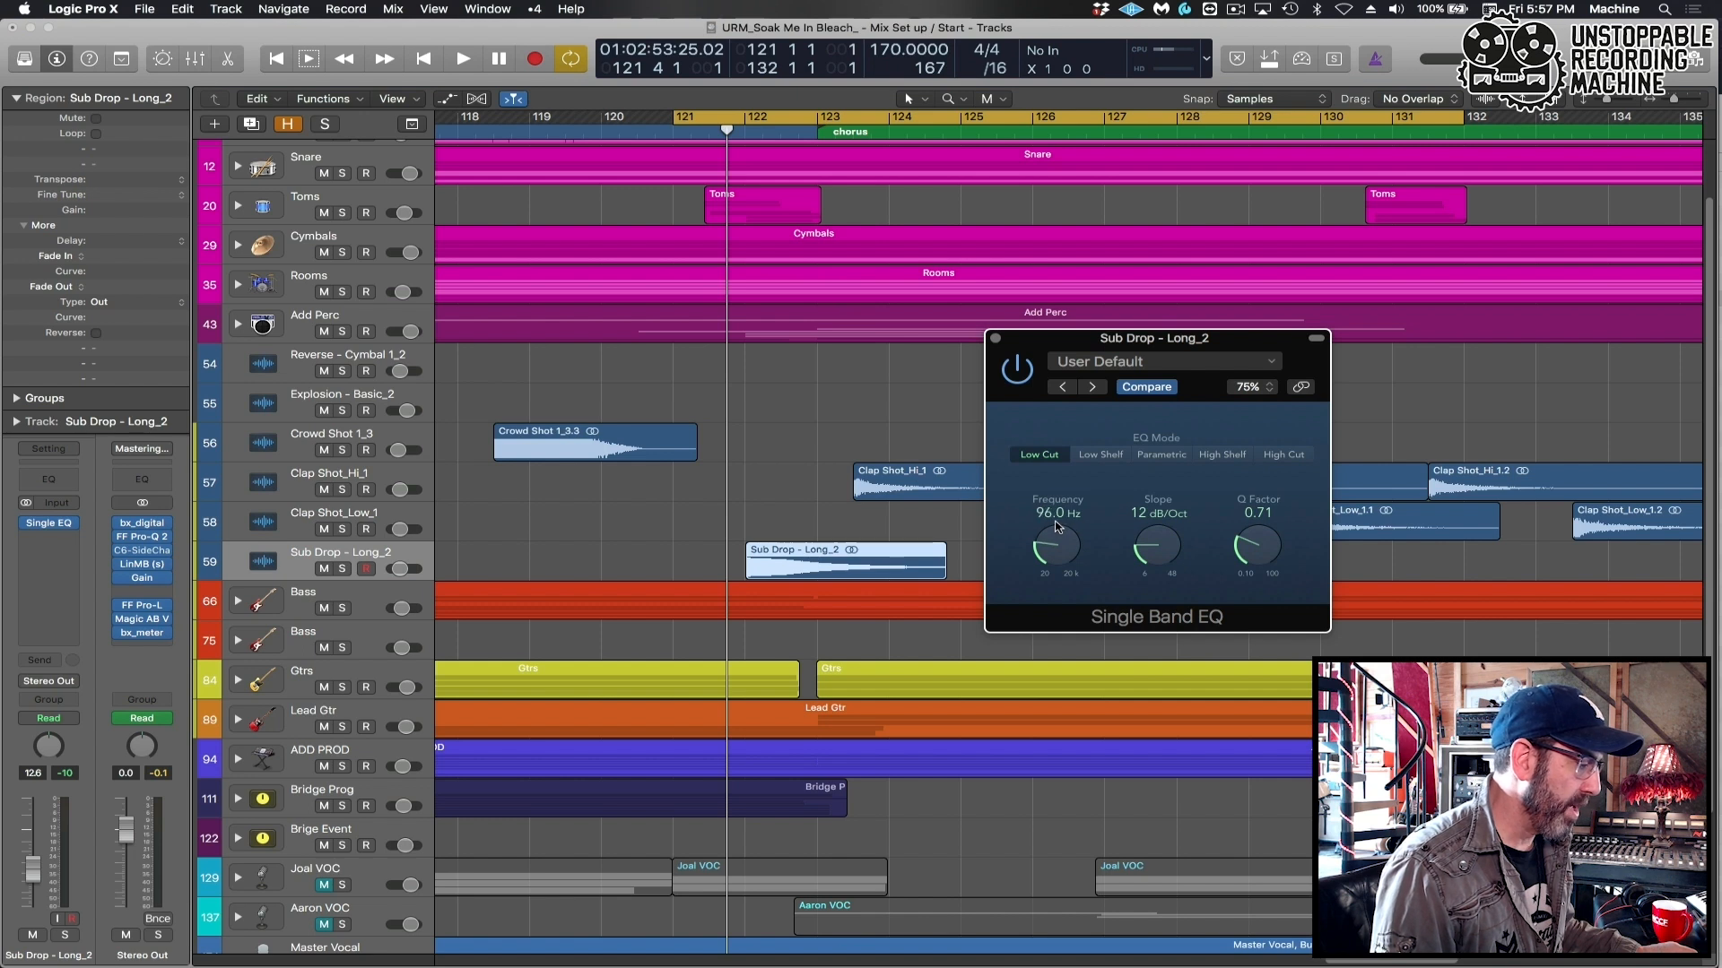
Play back the sub drop in the cycle range from bar 121 and set its track level to -11.8 dB.
{"action": "left_click", "coordinate": [770, 119]}
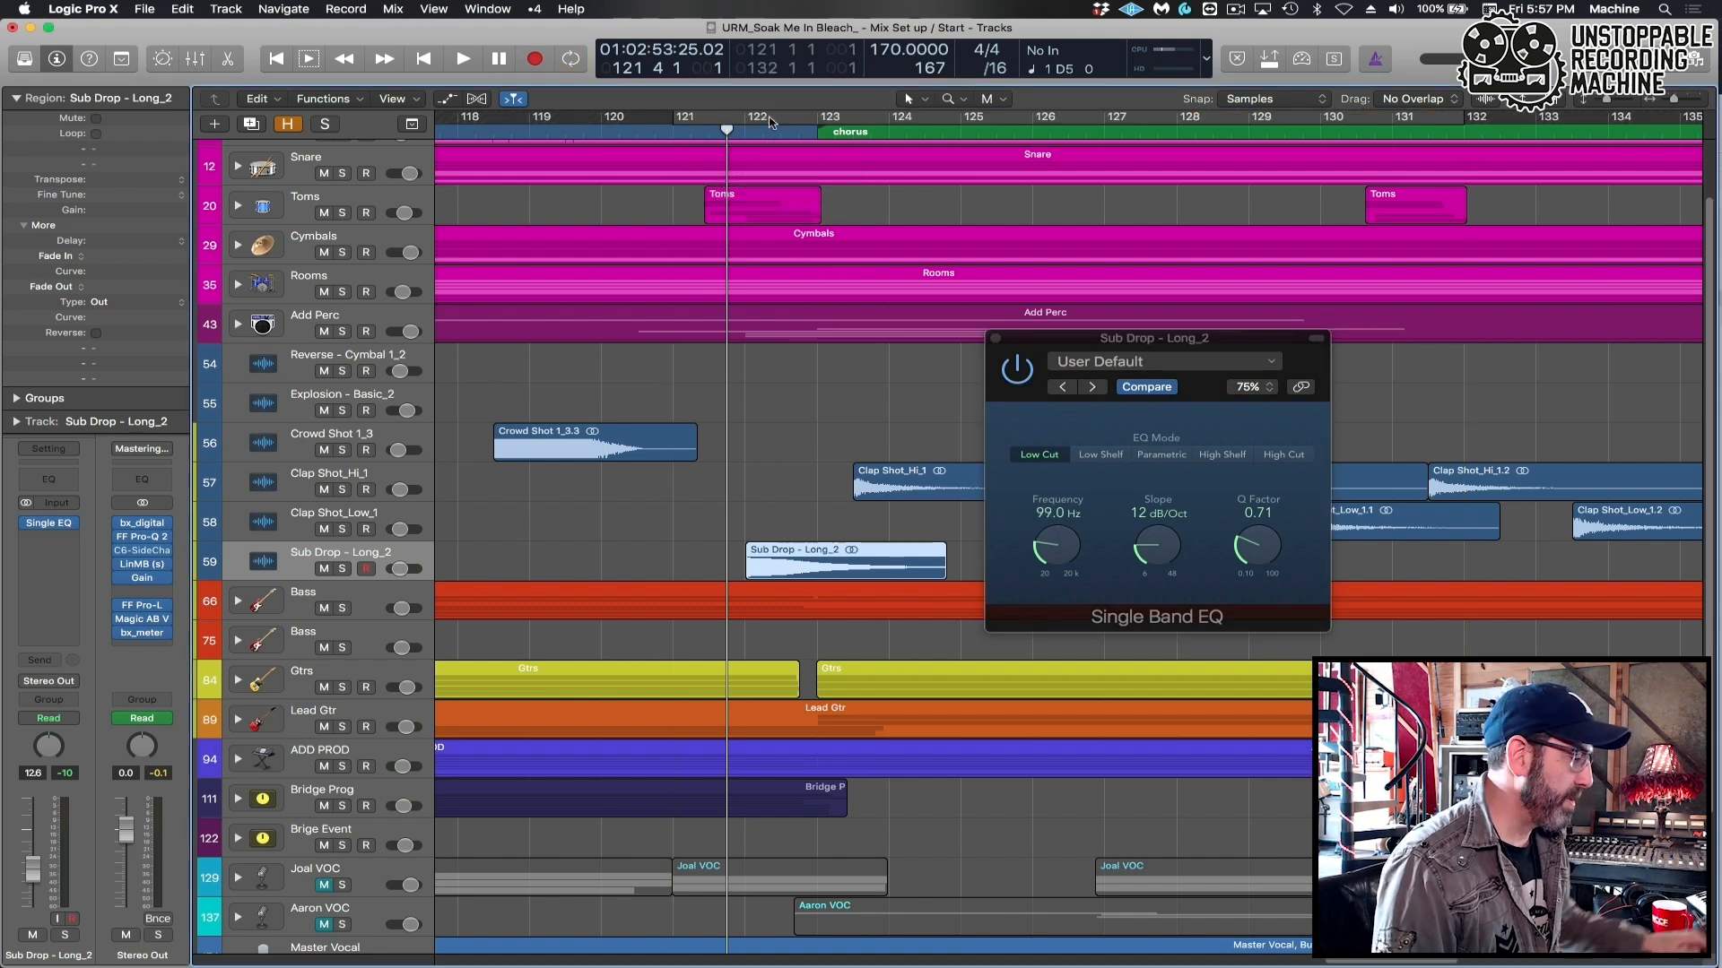
{"action": "left_click", "coordinate": [736, 118]}
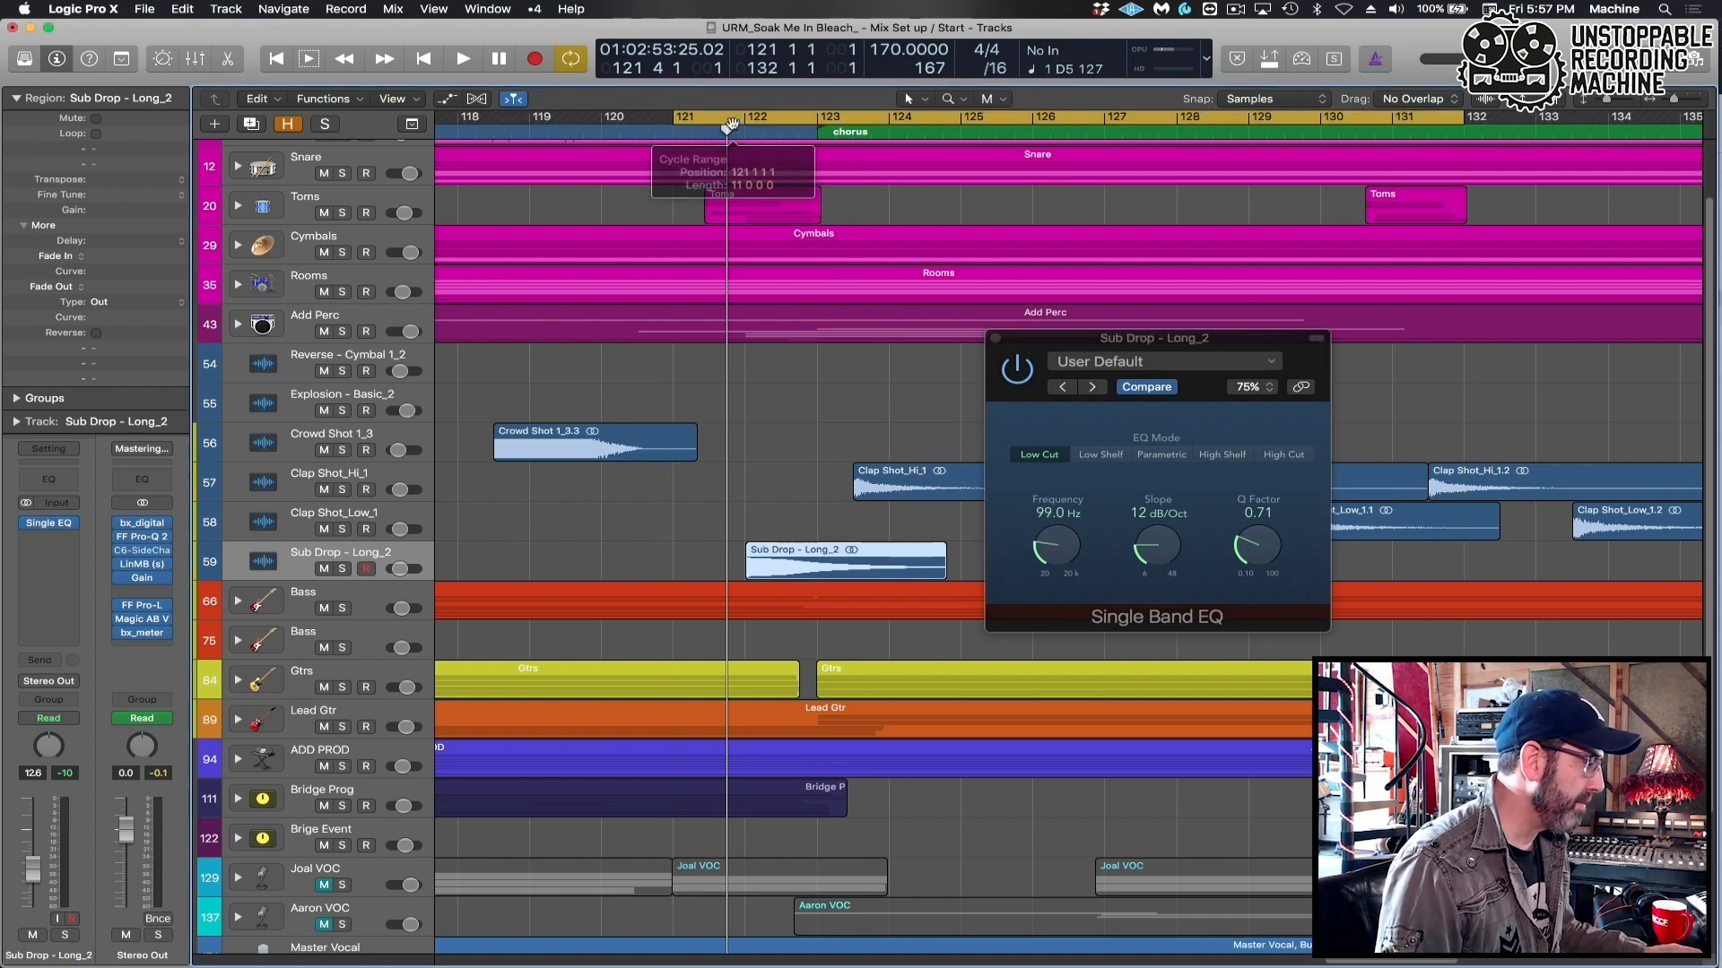
{"action": "key", "text": "space"}
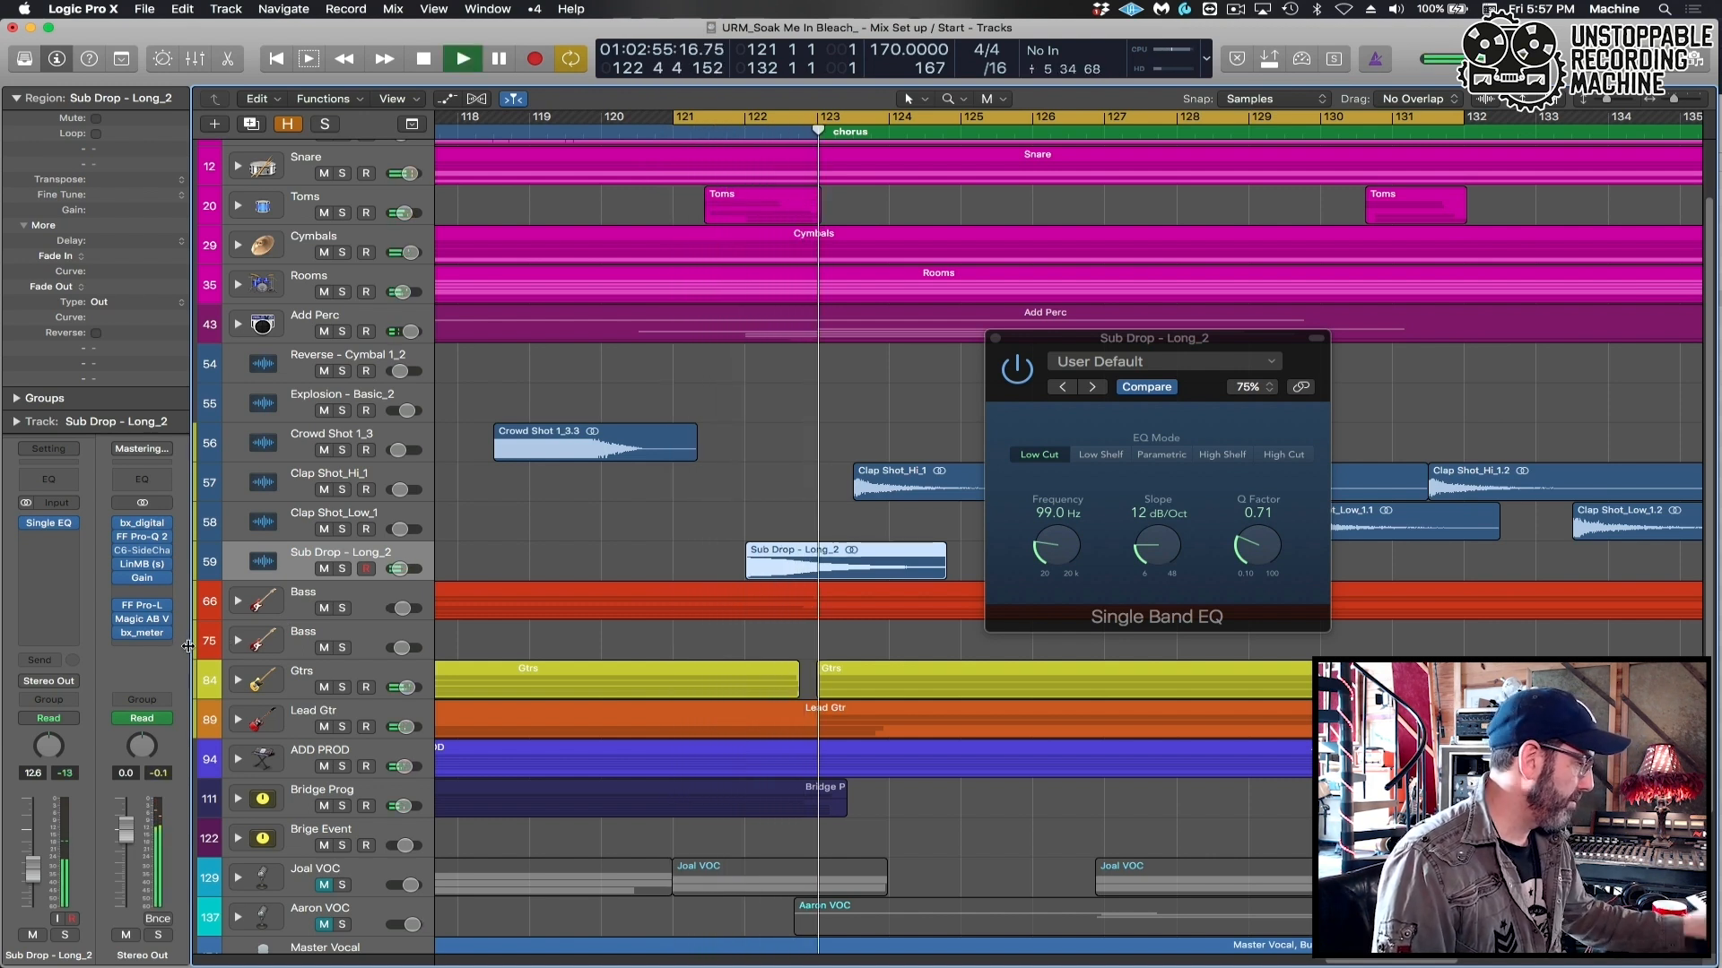
{"action": "key", "text": "Return"}
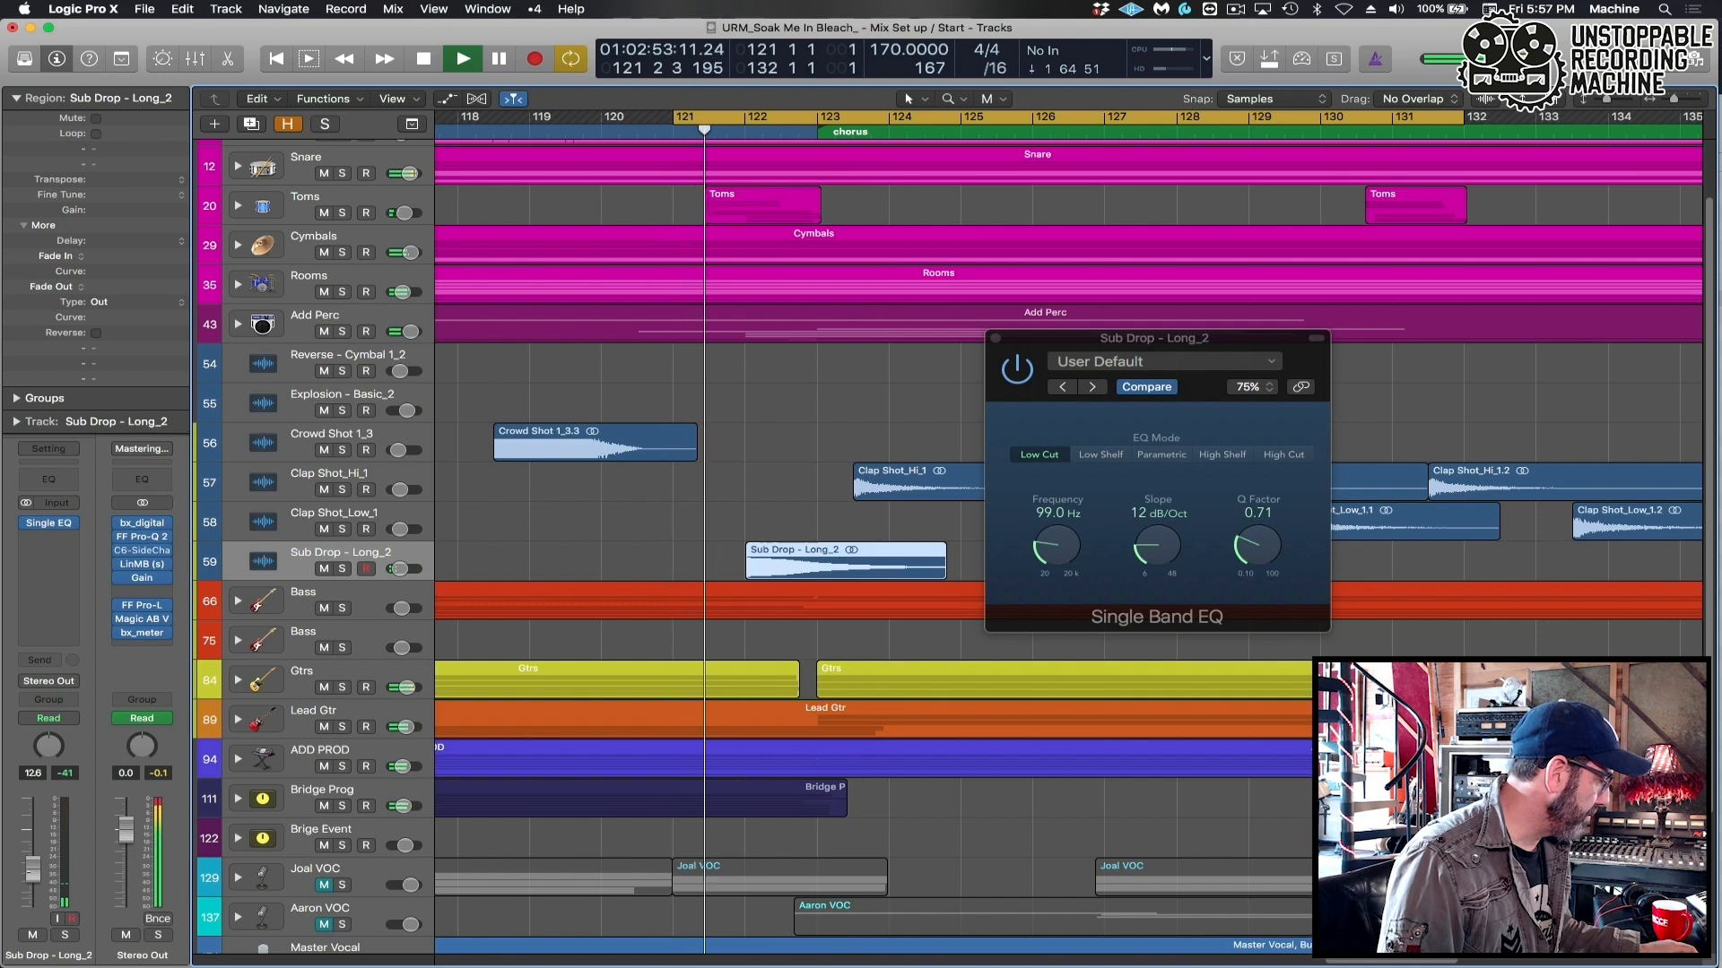
{"action": "left_click_drag", "start_coordinate": [33, 868], "coordinate": [33, 865]}
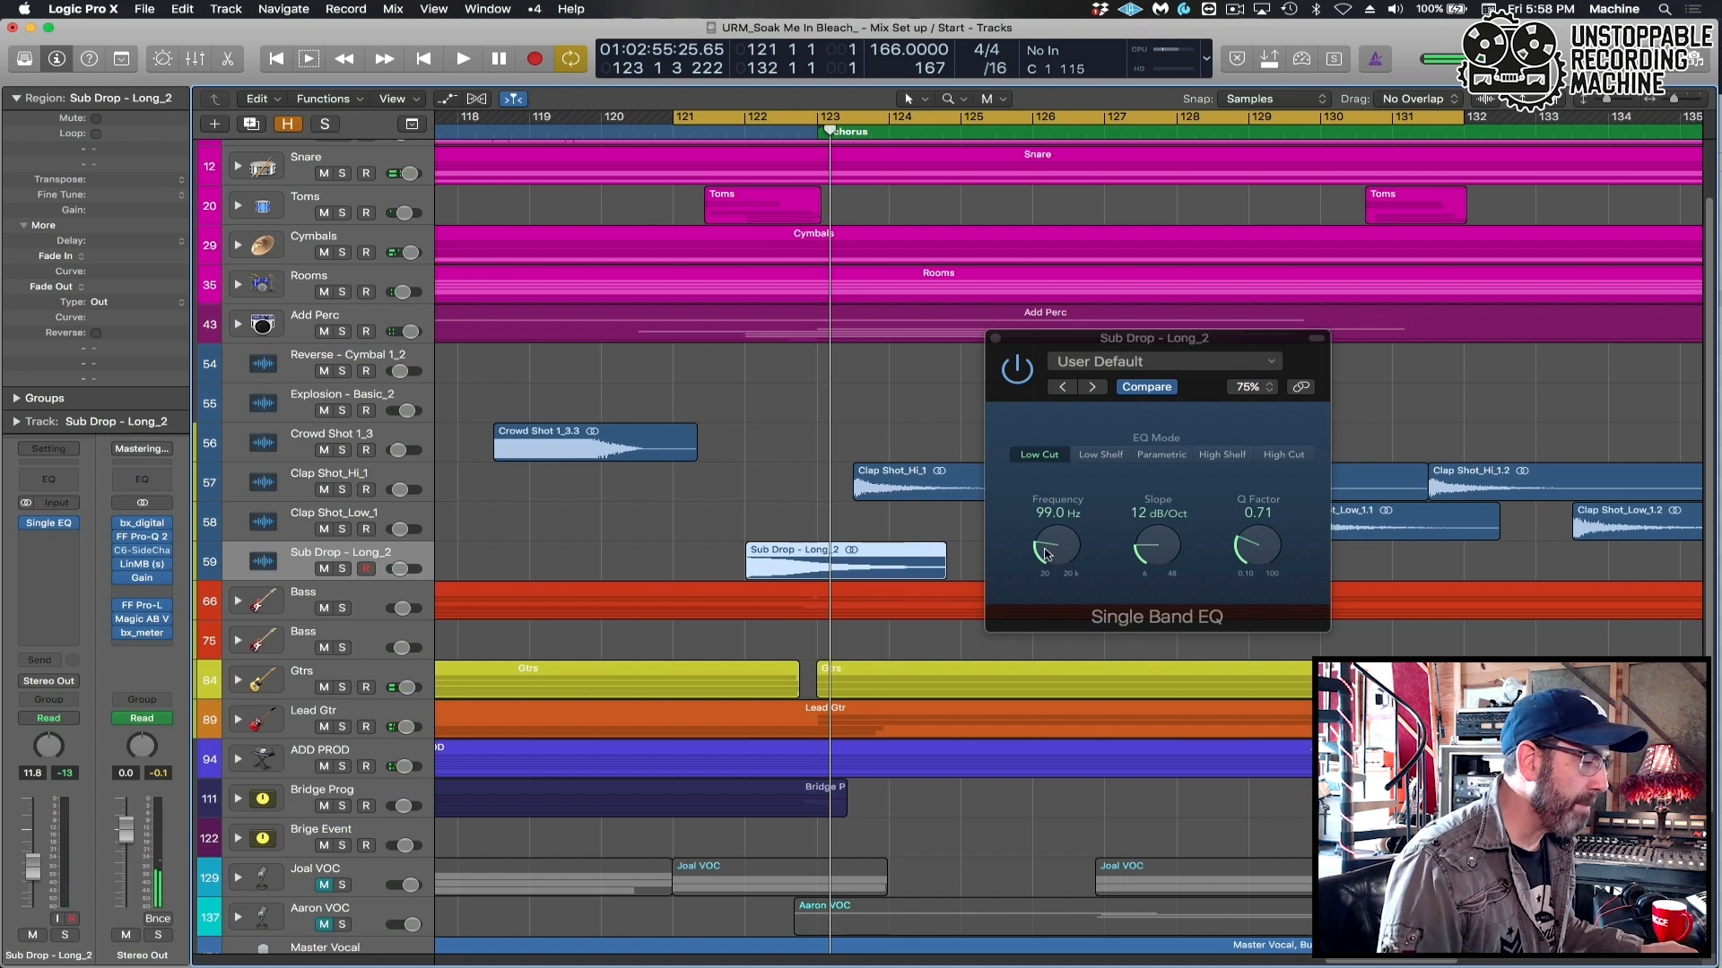
Try a higher low cut on the sub drop's EQ, then settle the frequency at 61 Hz during playback.
{"action": "left_click_drag", "start_coordinate": [1052, 551], "coordinate": [1045, 552]}
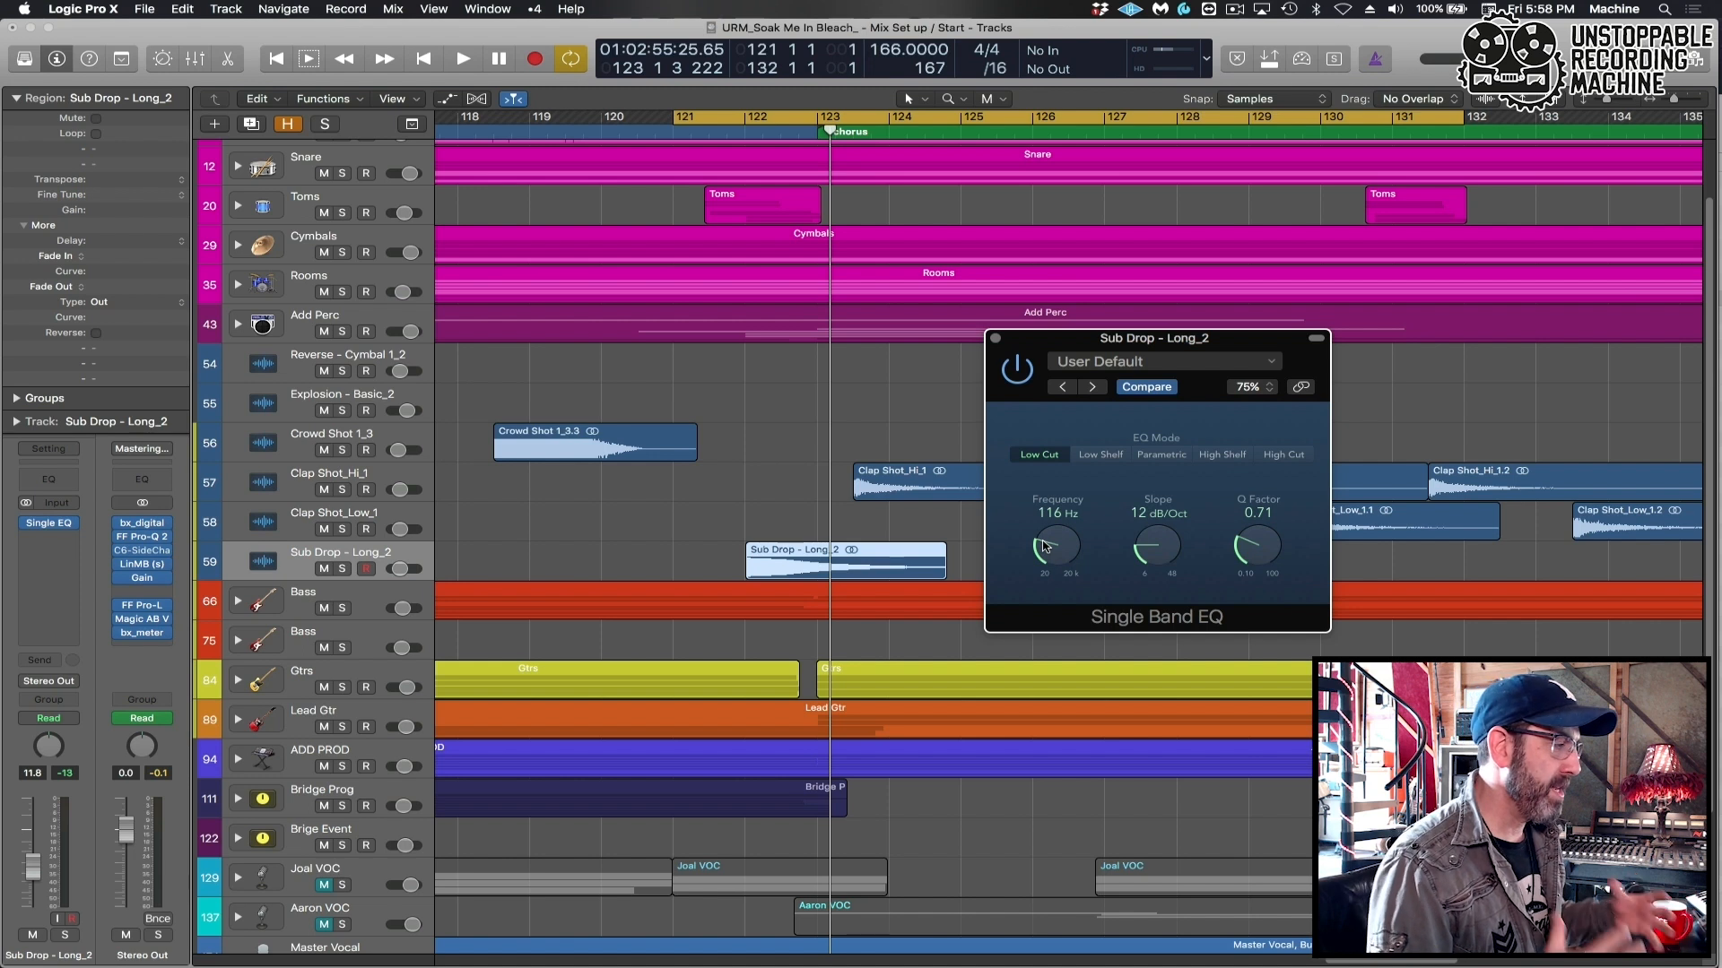
{"action": "key", "text": "space"}
{"action": "mouse_move", "coordinate": [1053, 538]}
{"action": "left_mouse_down"}
{"action": "mouse_move", "coordinate": [1053, 573]}
{"action": "mouse_move", "coordinate": [1050, 554]}
{"action": "left_mouse_up"}
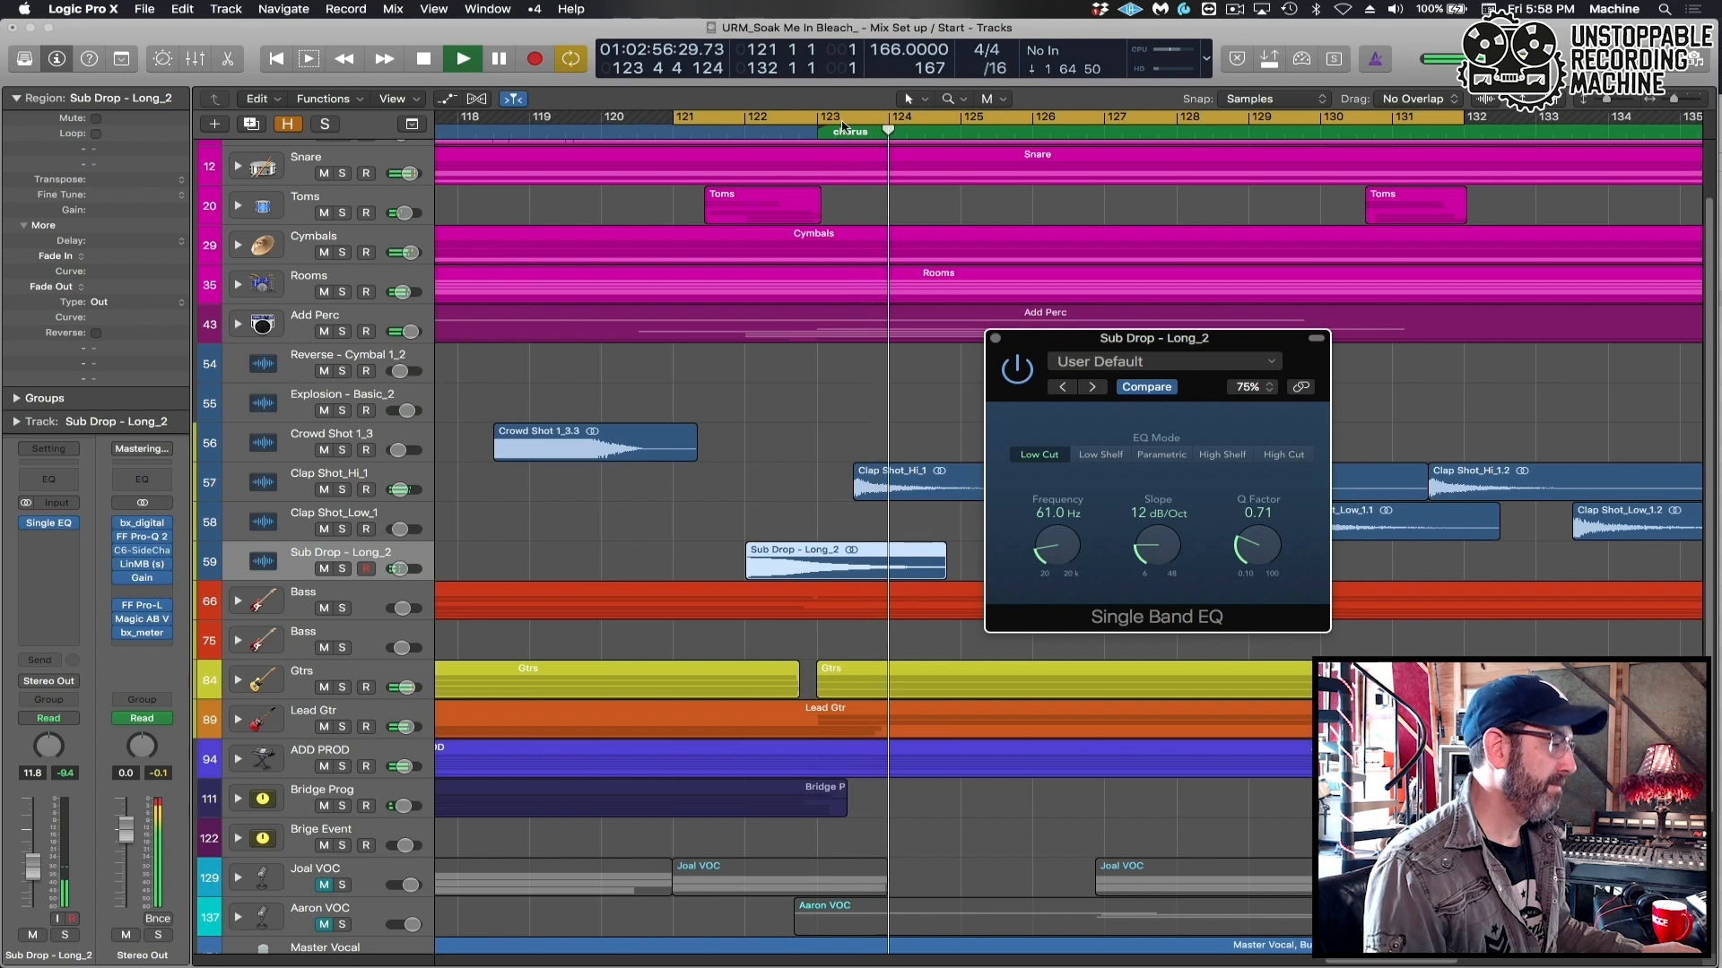
Turn off cycling and close the sub drop's EQ window while the chorus keeps playing.
{"action": "left_click", "coordinate": [842, 118]}
{"action": "left_click", "coordinate": [997, 340]}
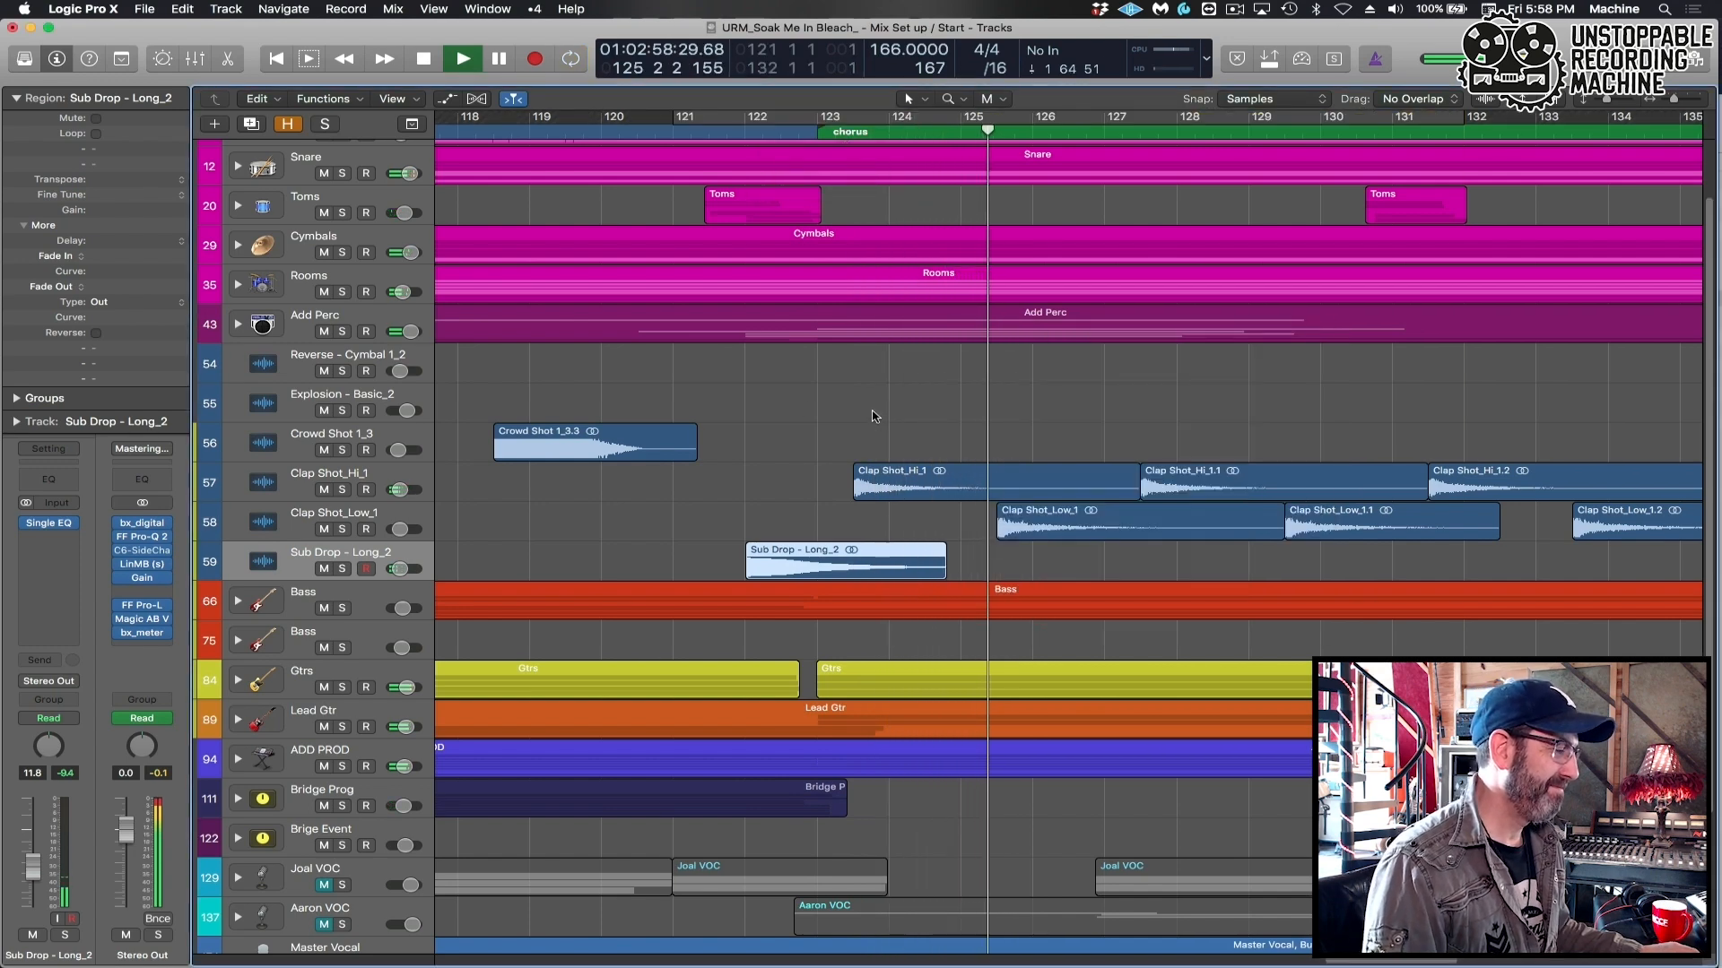
{"action": "scroll", "coordinate": [961, 185], "scroll_direction": "down", "scroll_amount": 10}
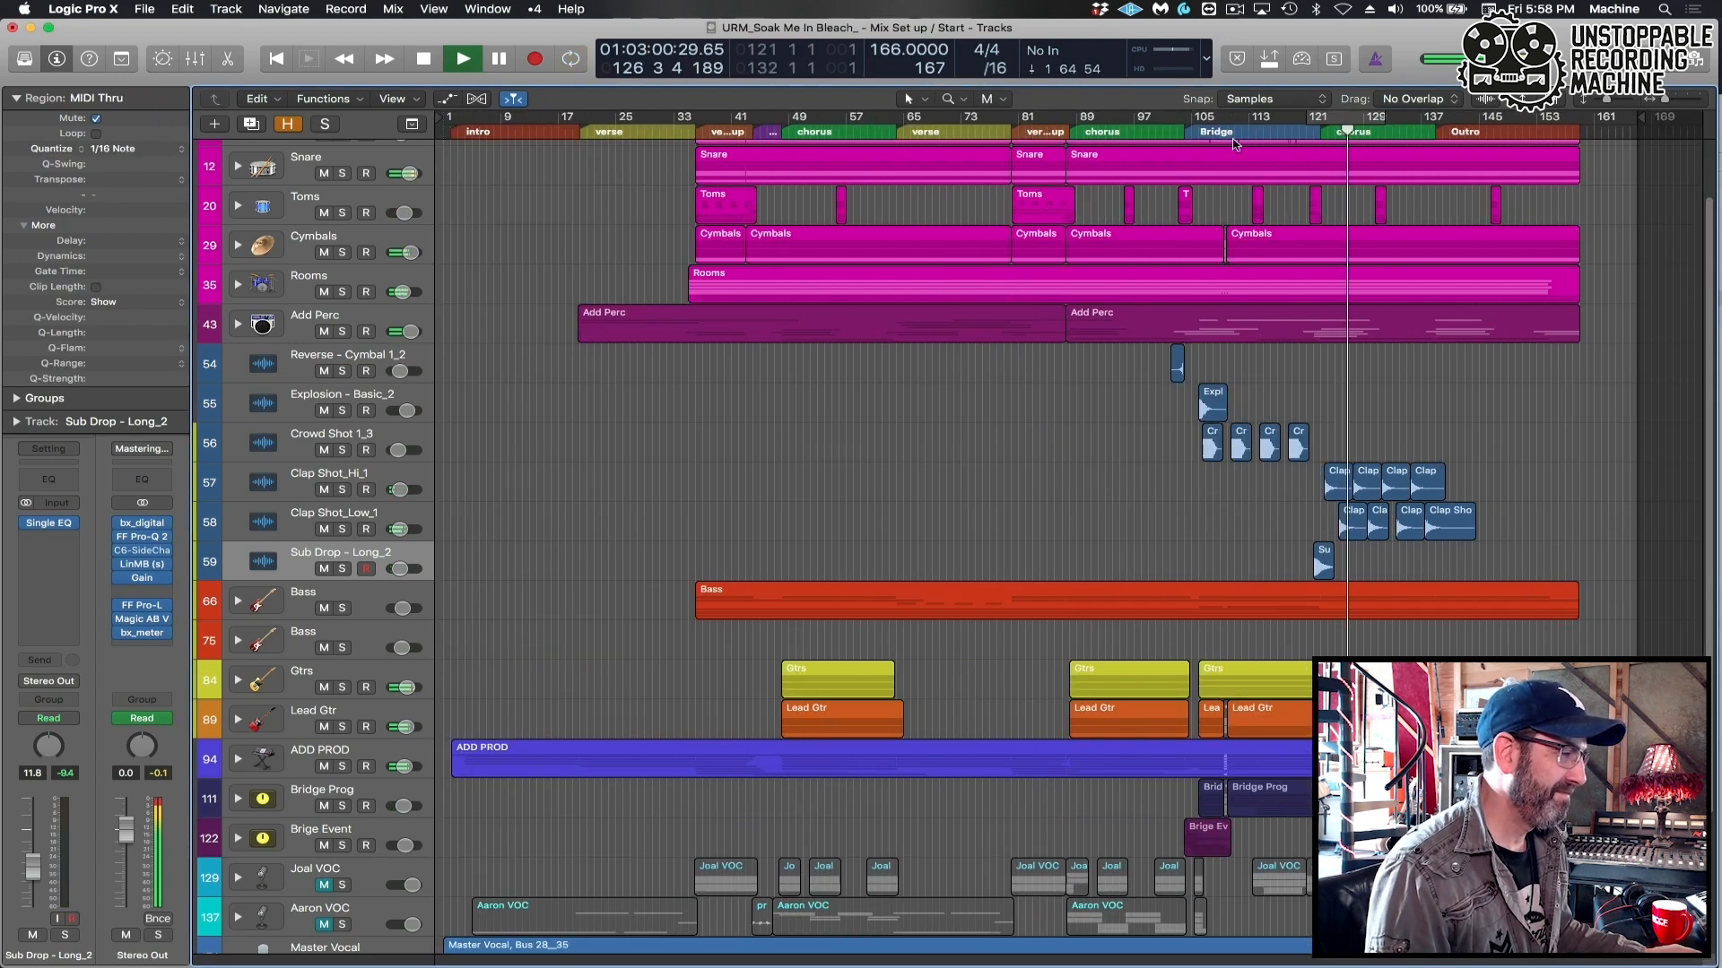